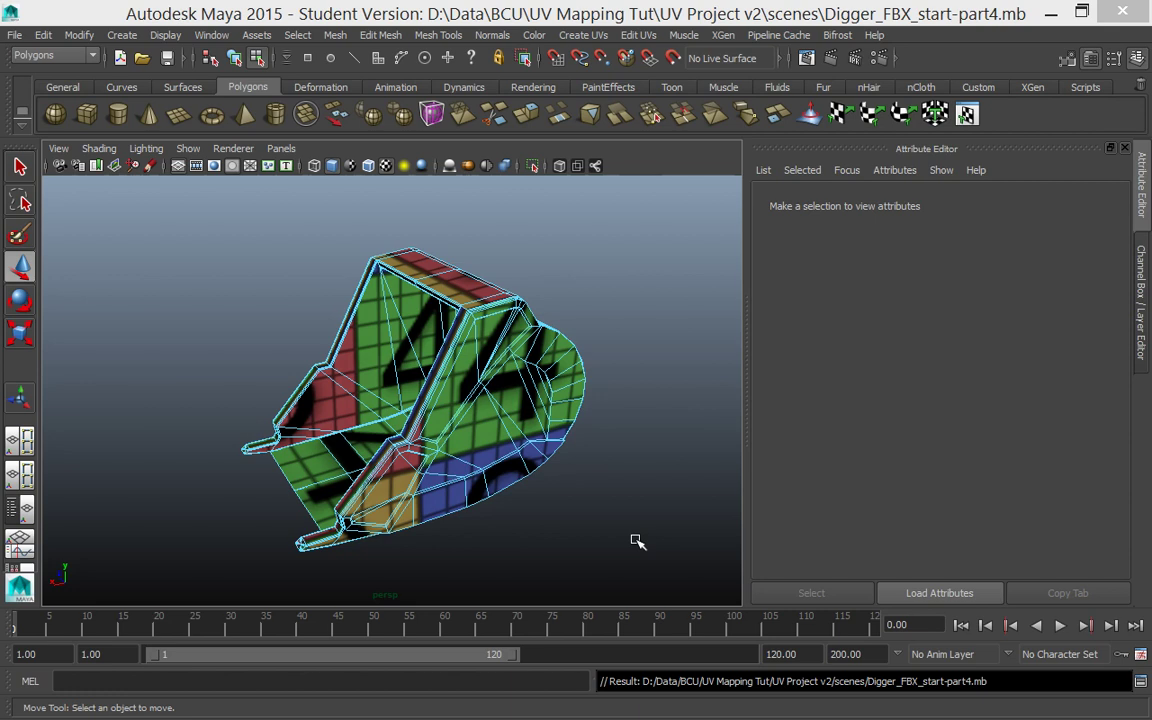
Show the 3D view beside the UV Texture Editor and select the whole digger bucket in object mode.
alt+drag(637, 541, 599, 494)
key(space)
key(space)
scroll(622, 393, up, 3)
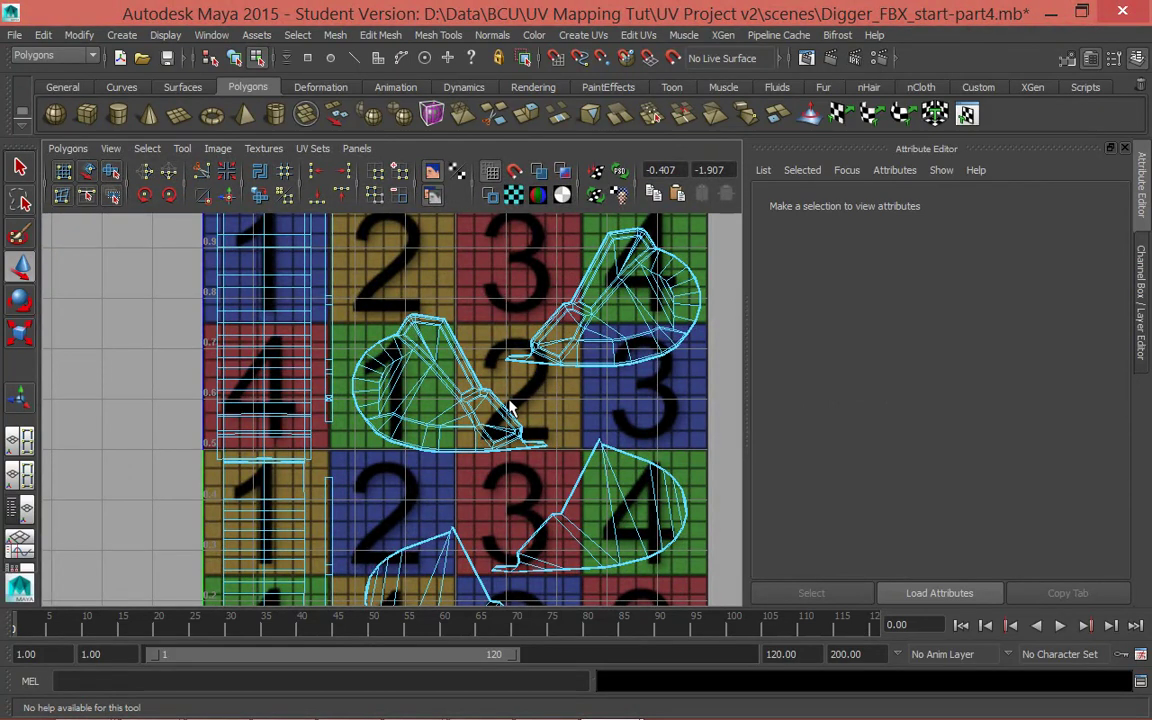
key(space)
right_drag(250, 269, 334, 270)
right_drag(208, 323, 337, 246)
click(295, 425)
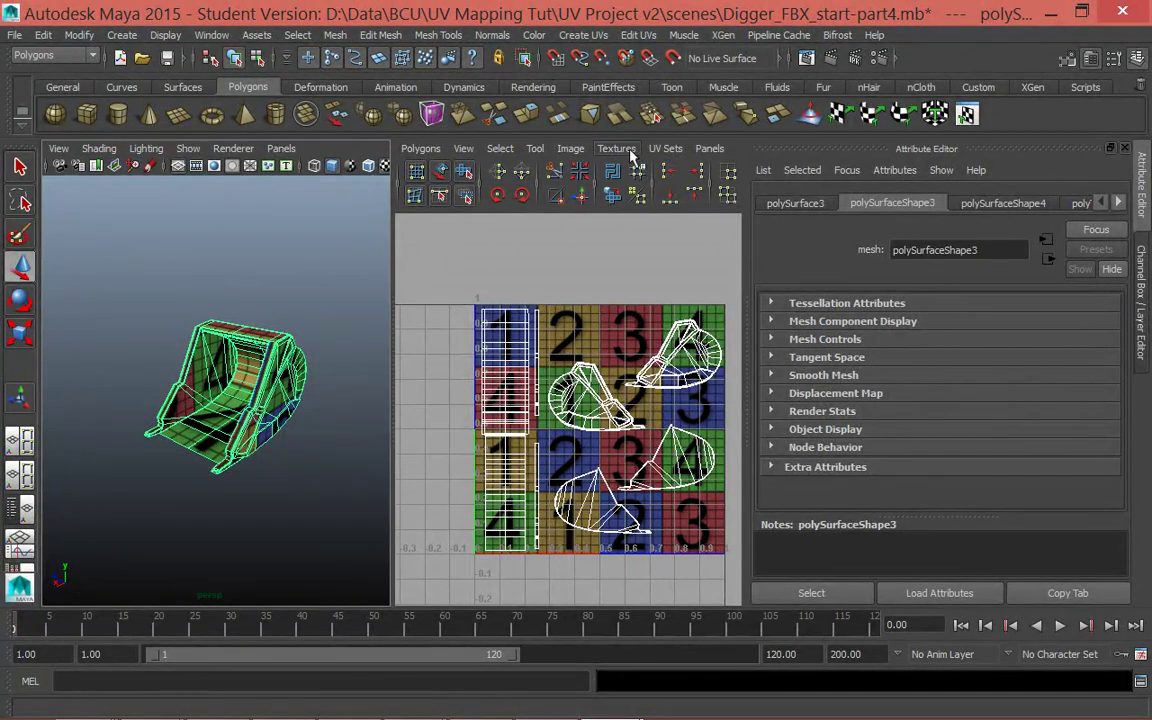
Open the Create PSD Network options for the selected bucket and set the image size to 2048 by 2048.
click(570, 149)
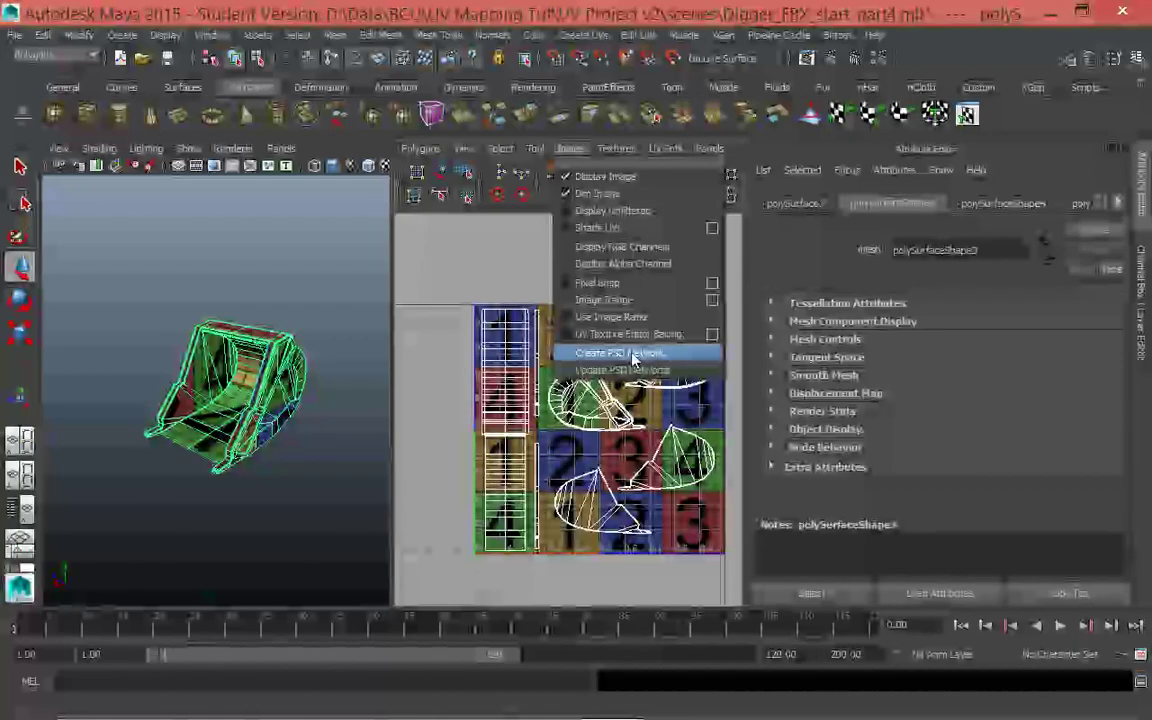
click(638, 354)
drag(624, 245, 603, 99)
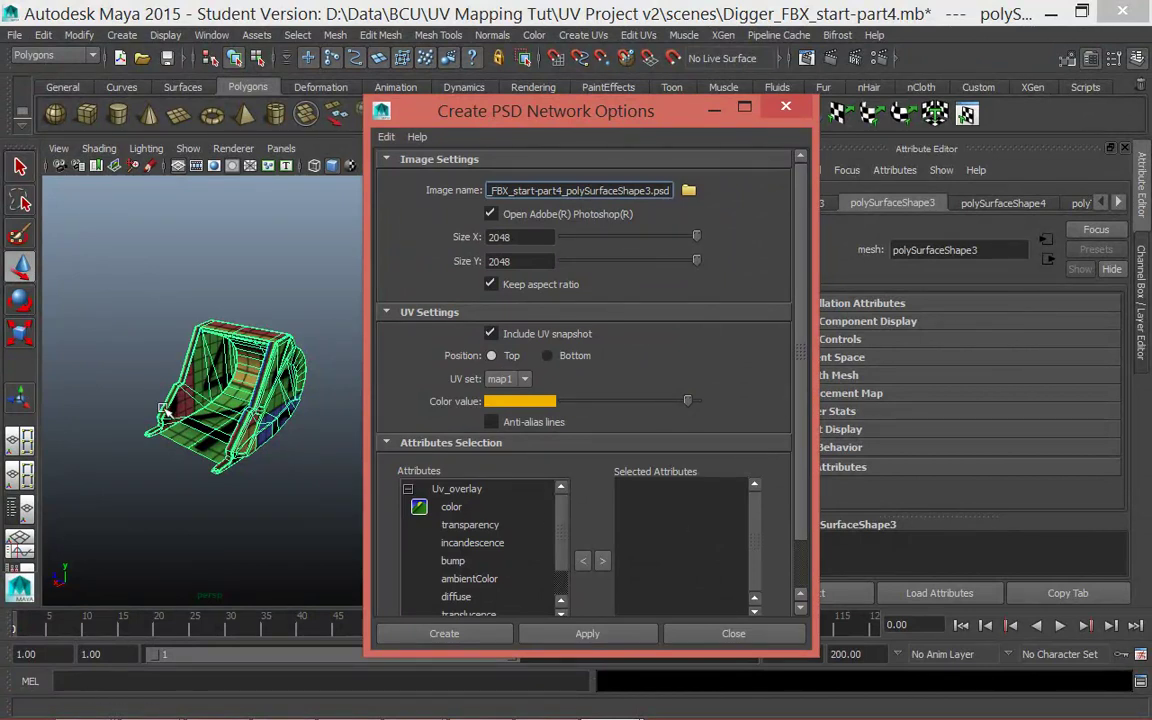
drag(598, 108, 346, 115)
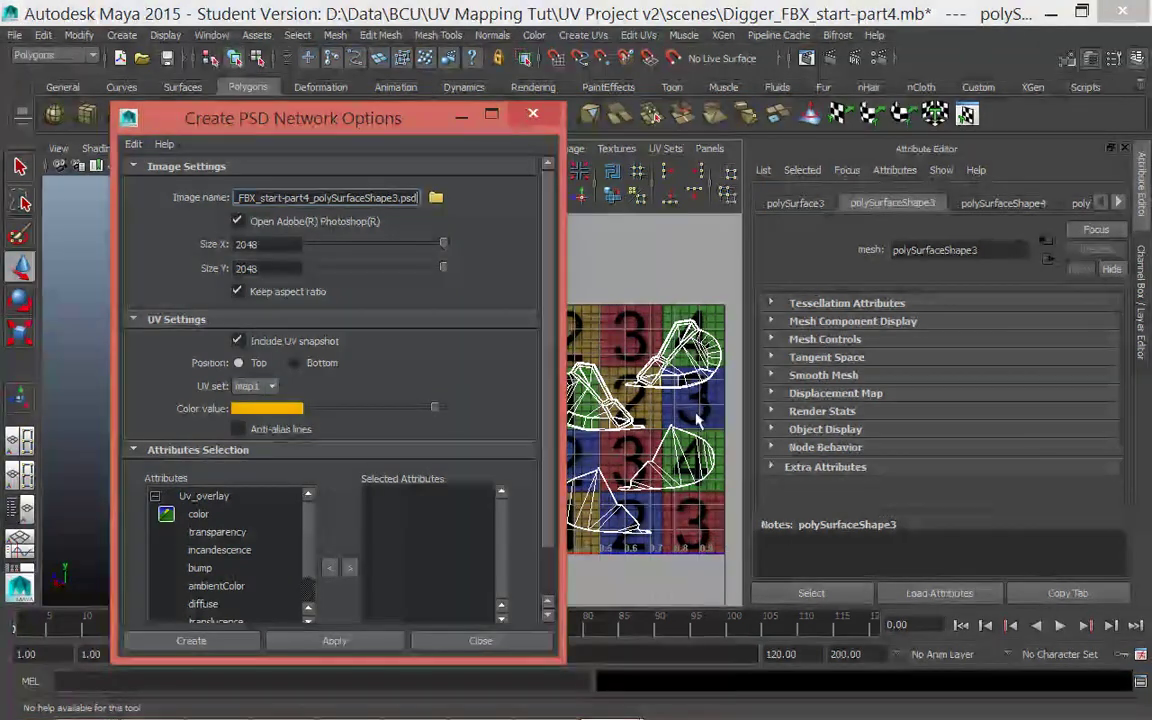
drag(346, 125, 576, 87)
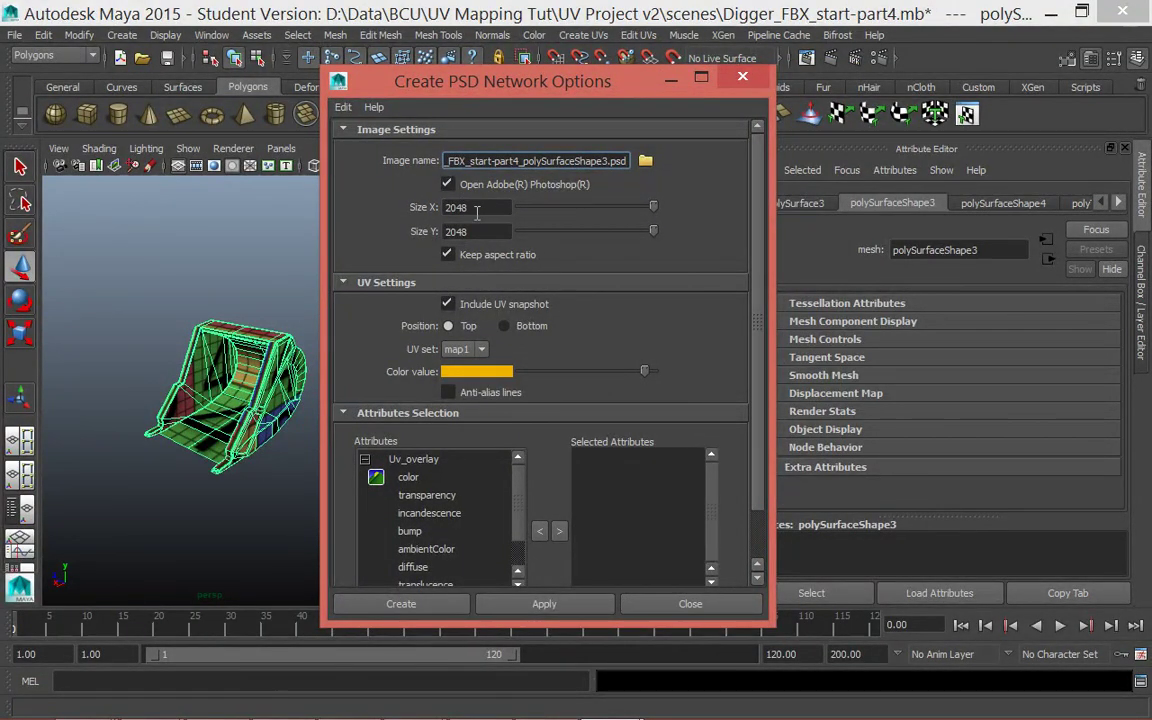
drag(640, 206, 561, 209)
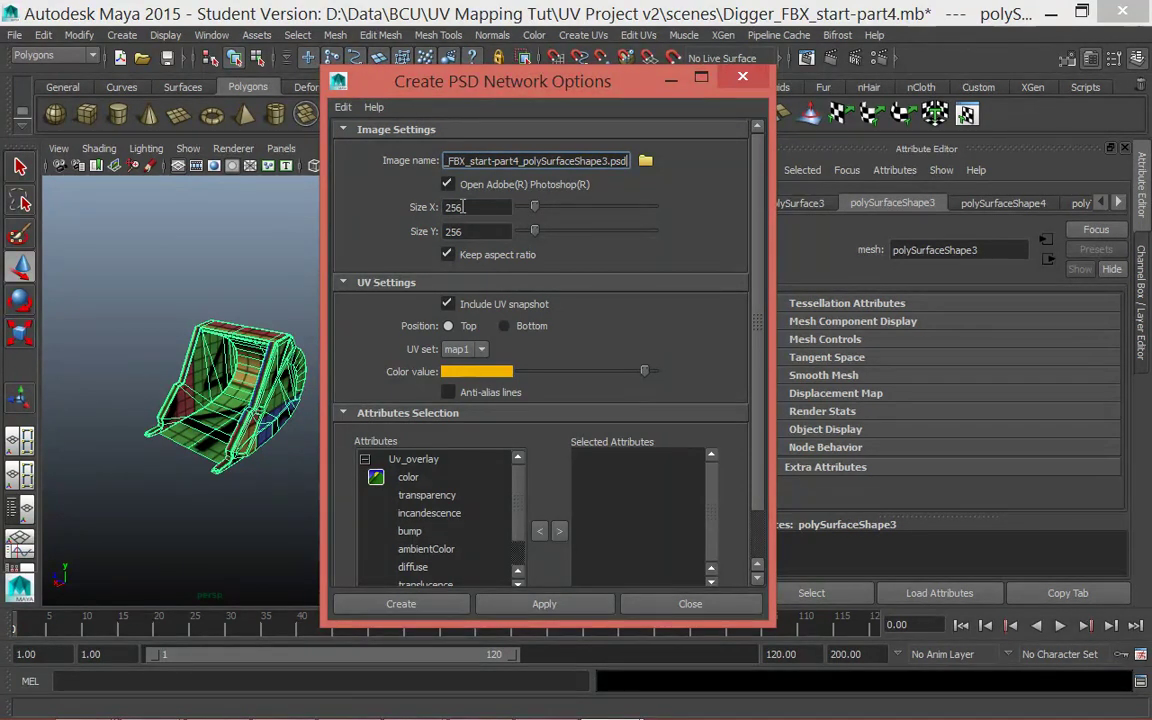
drag(535, 212, 653, 206)
Add the Uv_overlay color attribute to the selected attributes and create the PSD network with the map1 UV set.
click(410, 478)
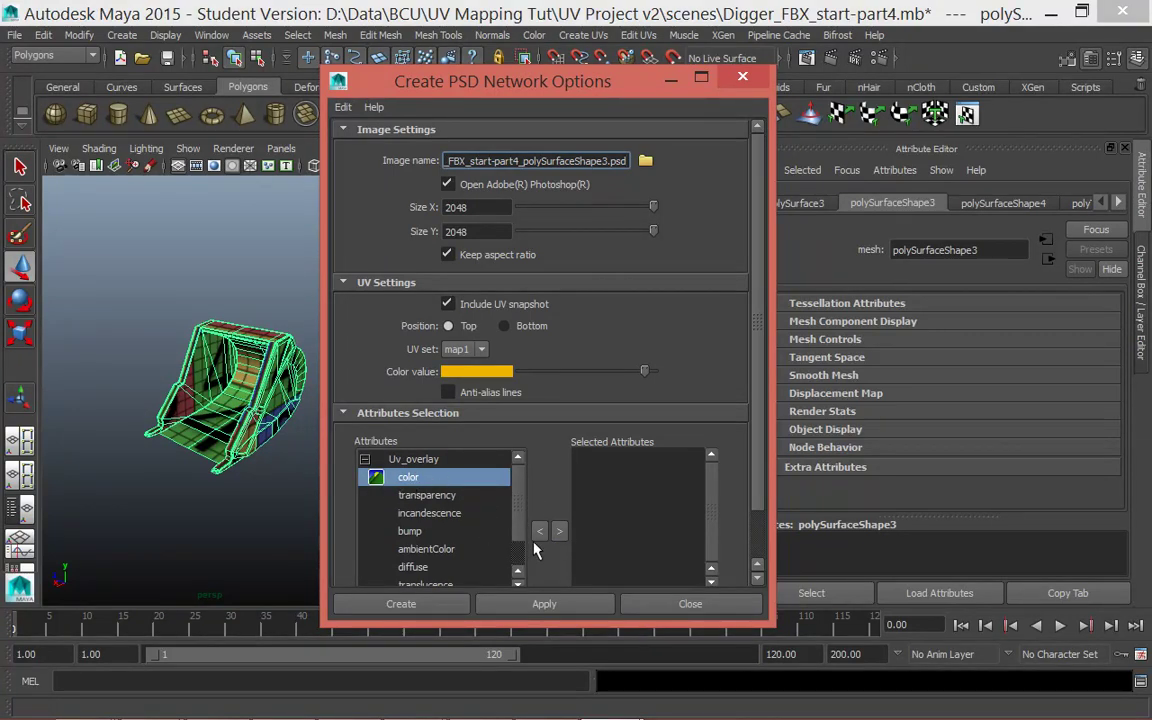
click(563, 533)
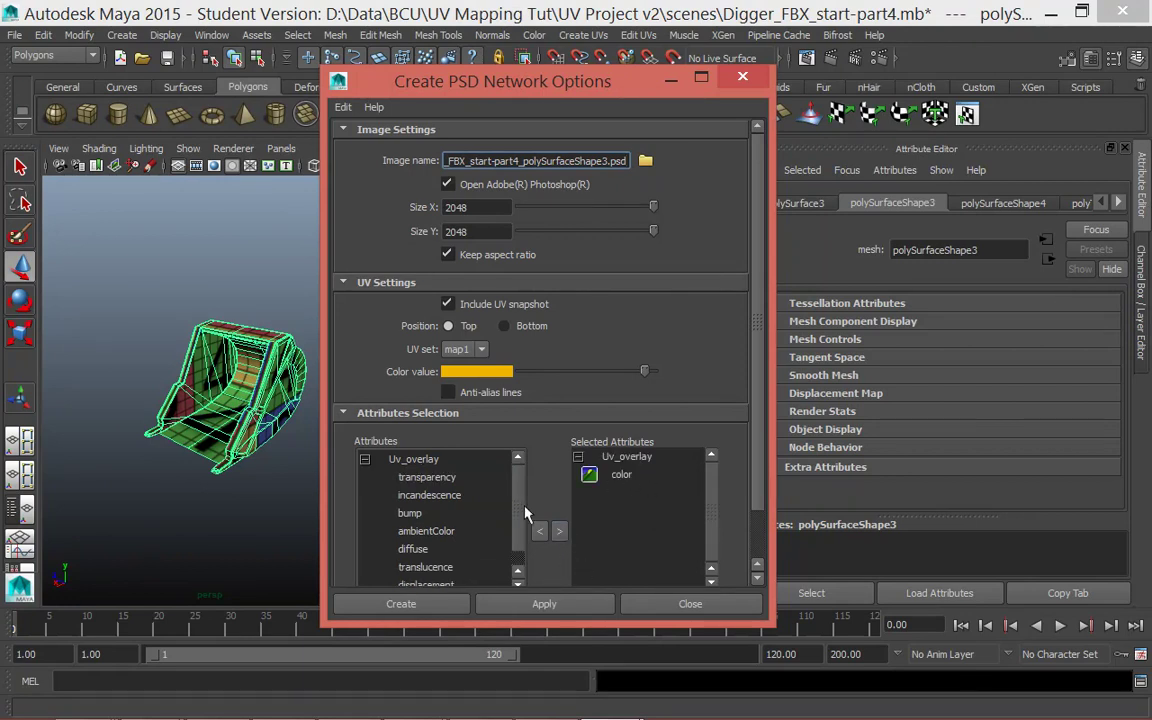
scroll(512, 515, down, 1)
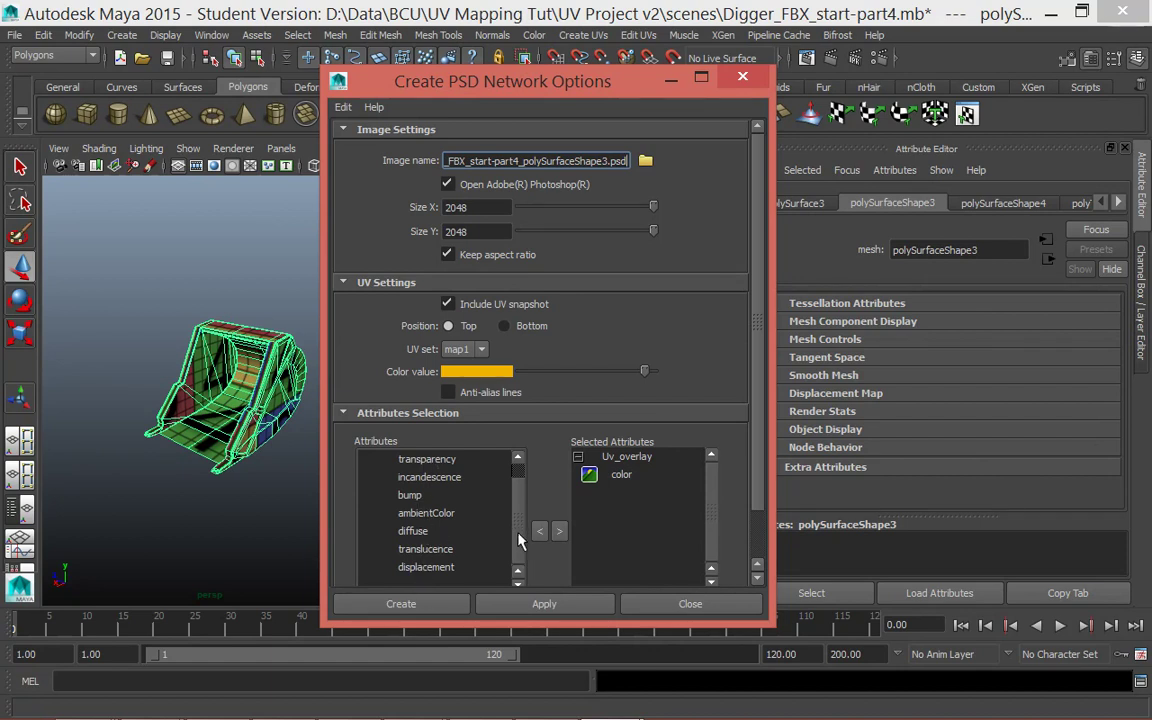
scroll(518, 530, up, 1)
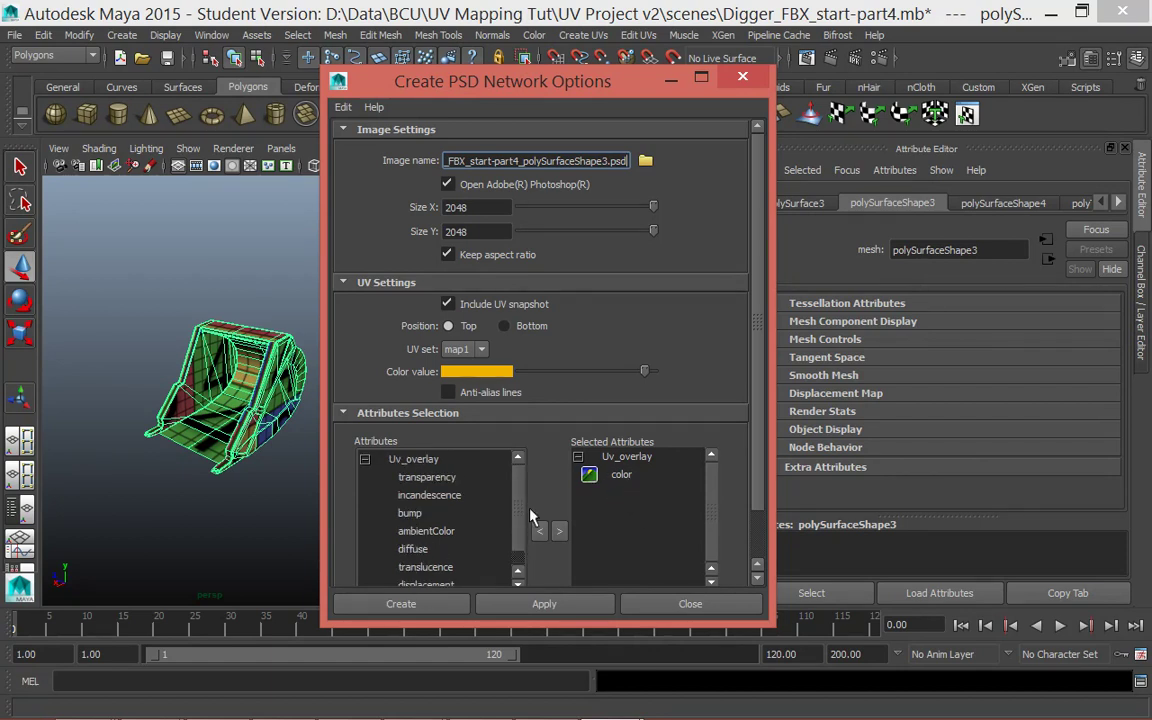
scroll(519, 515, down, 1)
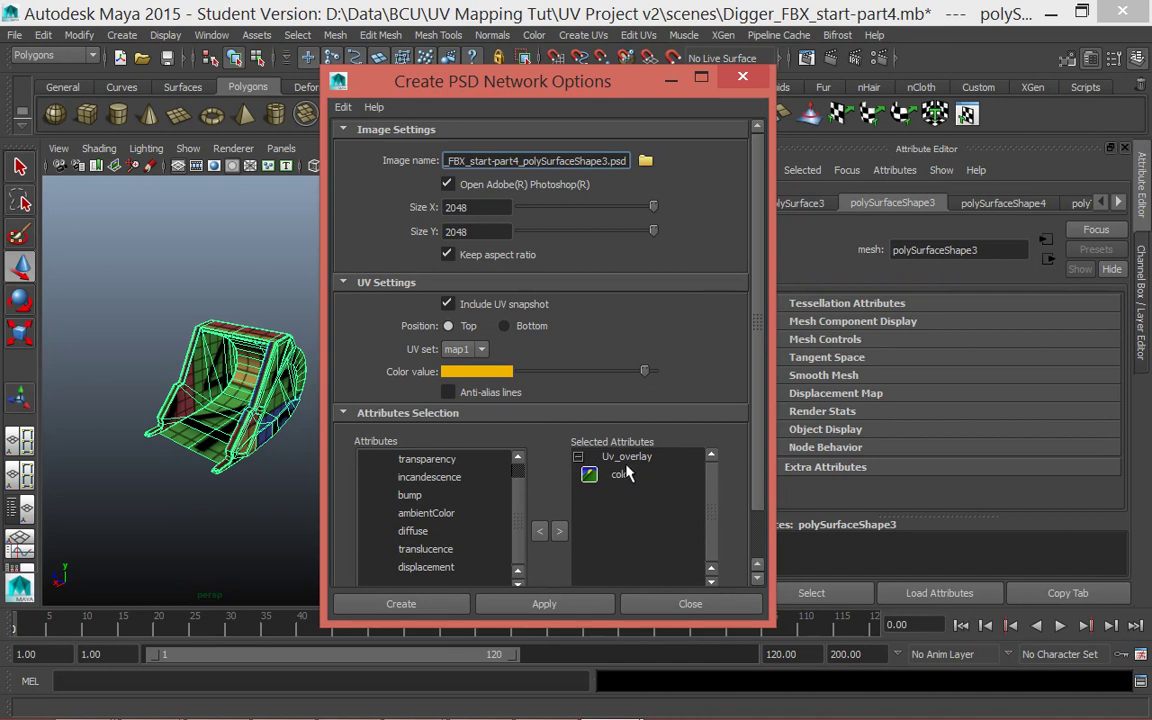
click(518, 457)
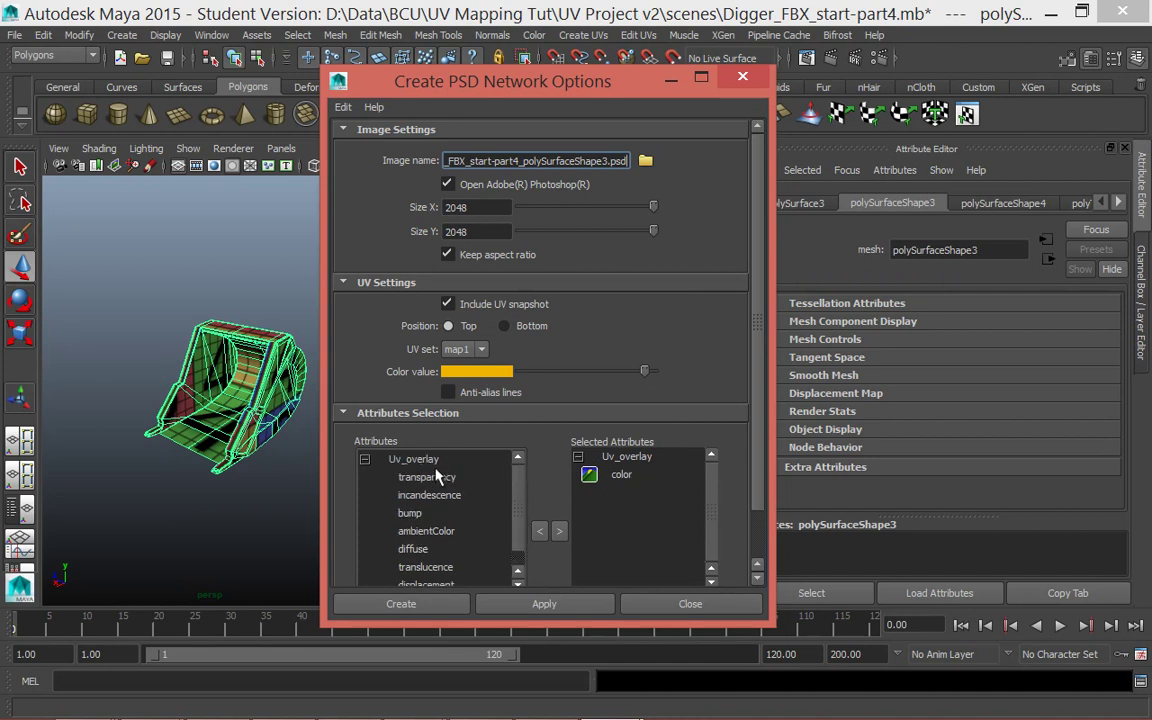
click(518, 515)
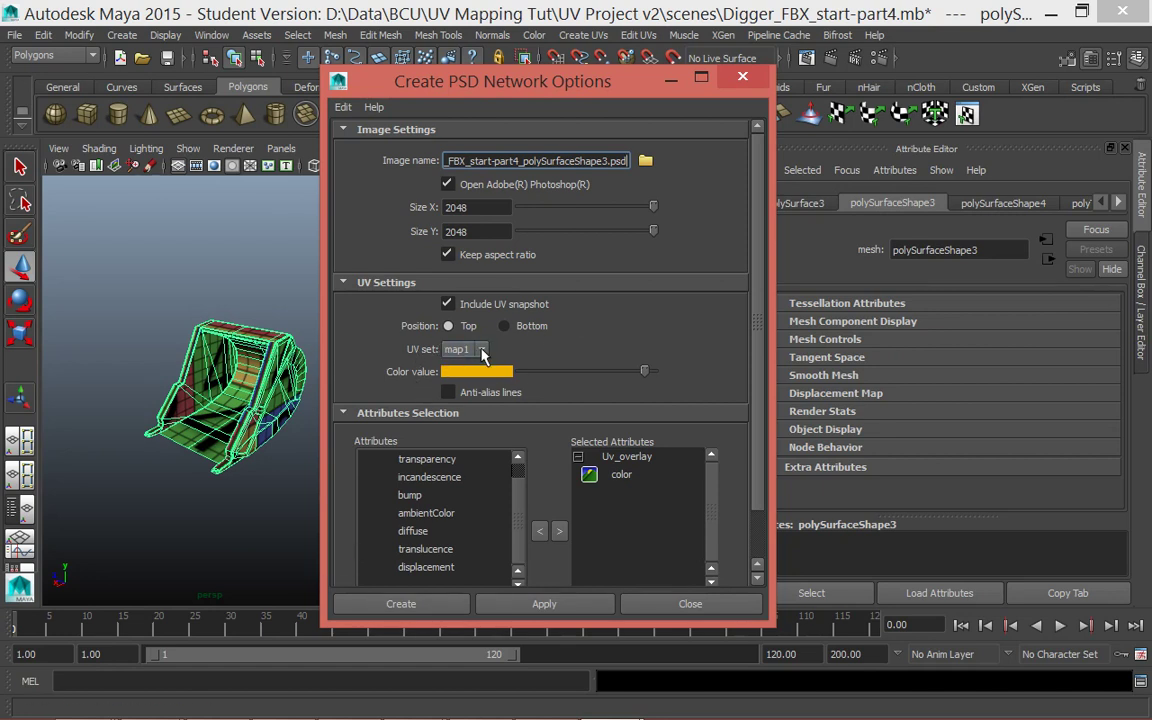
click(455, 350)
click(455, 350)
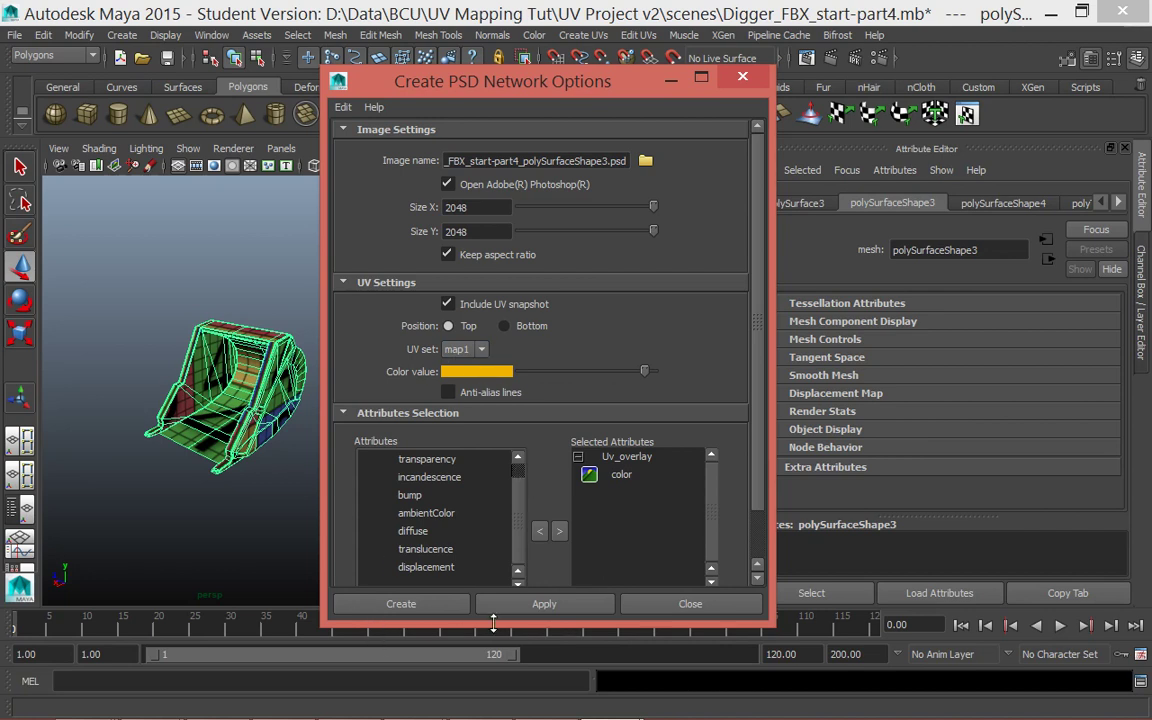
click(450, 606)
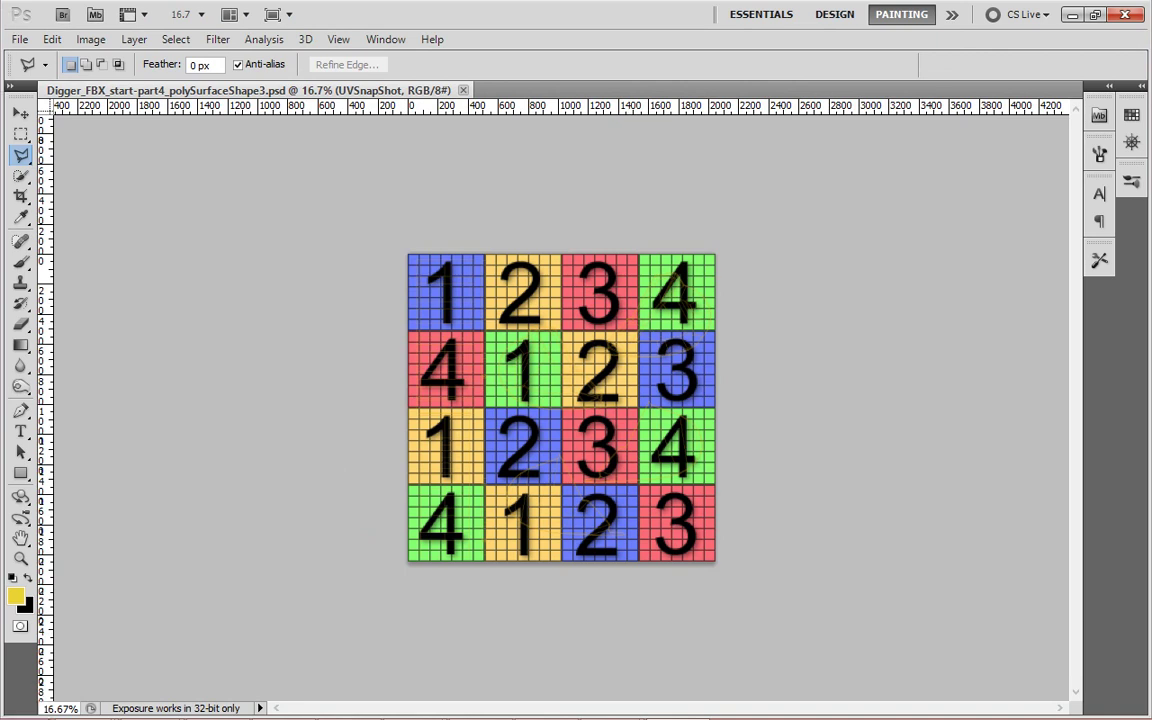
Open Digger_FBX_start-part4_polySurfaceShape3.psd in Photoshop from the project's sourceimages folder.
mouse_move(83, 697)
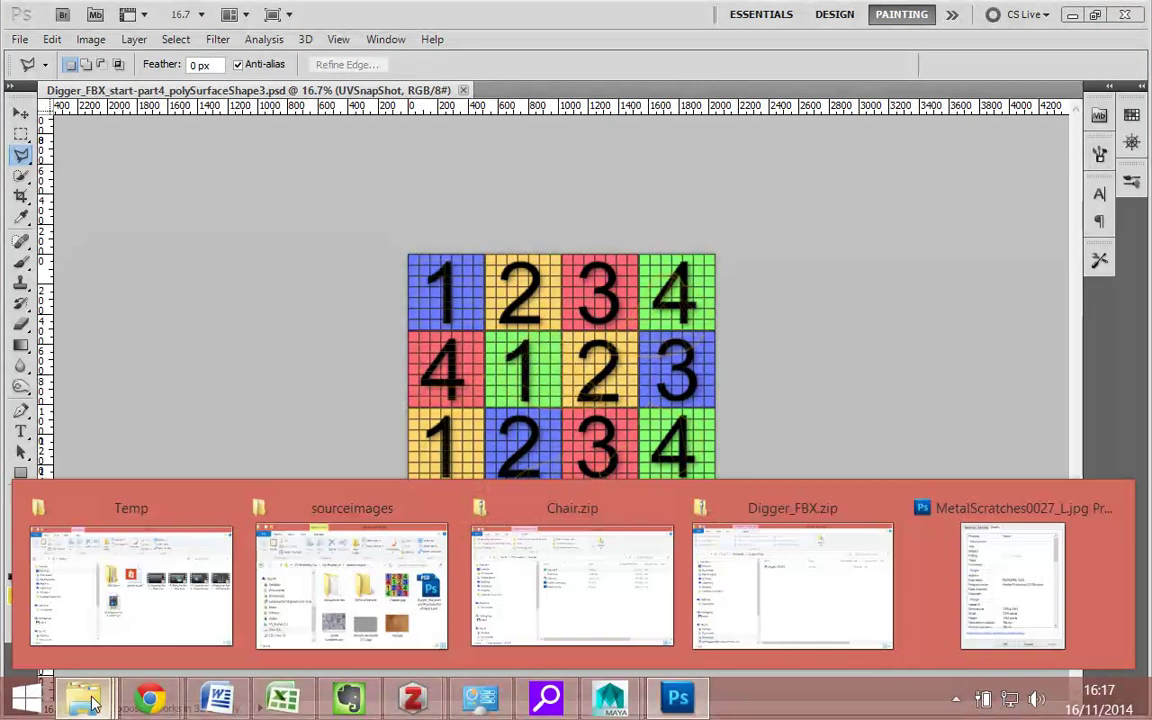
click(435, 596)
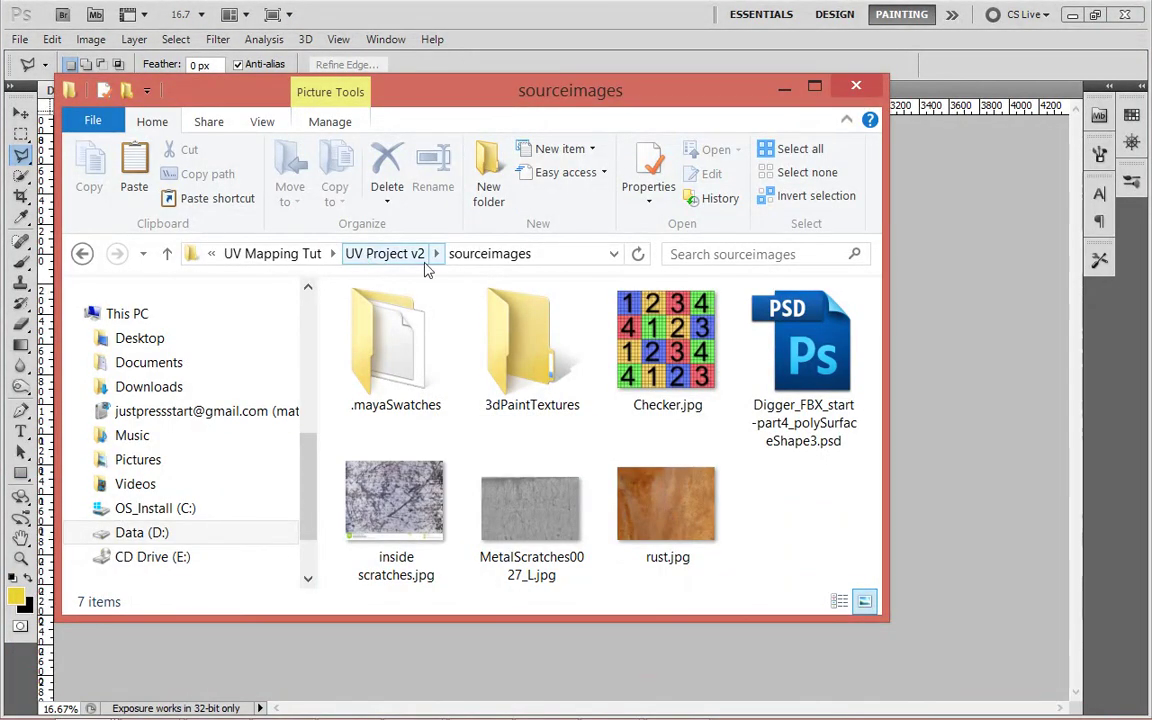
double_click(822, 450)
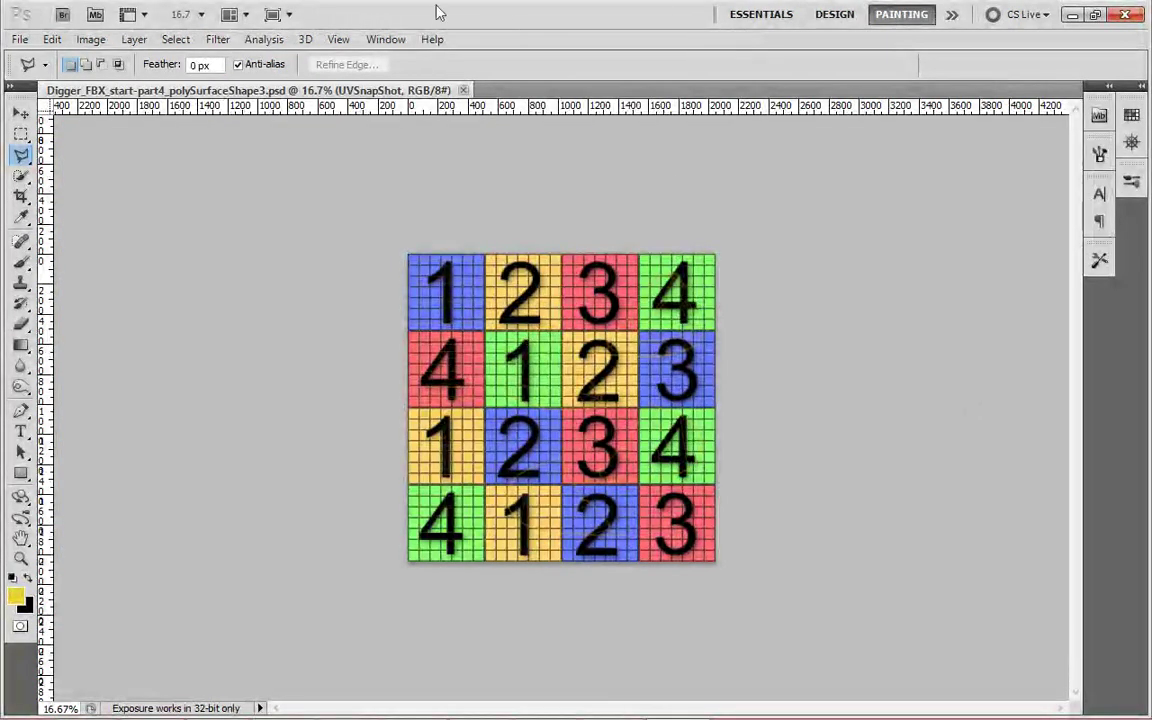
Display the document's layer list and edit history beside the texture image, clear of the canvas.
click(338, 40)
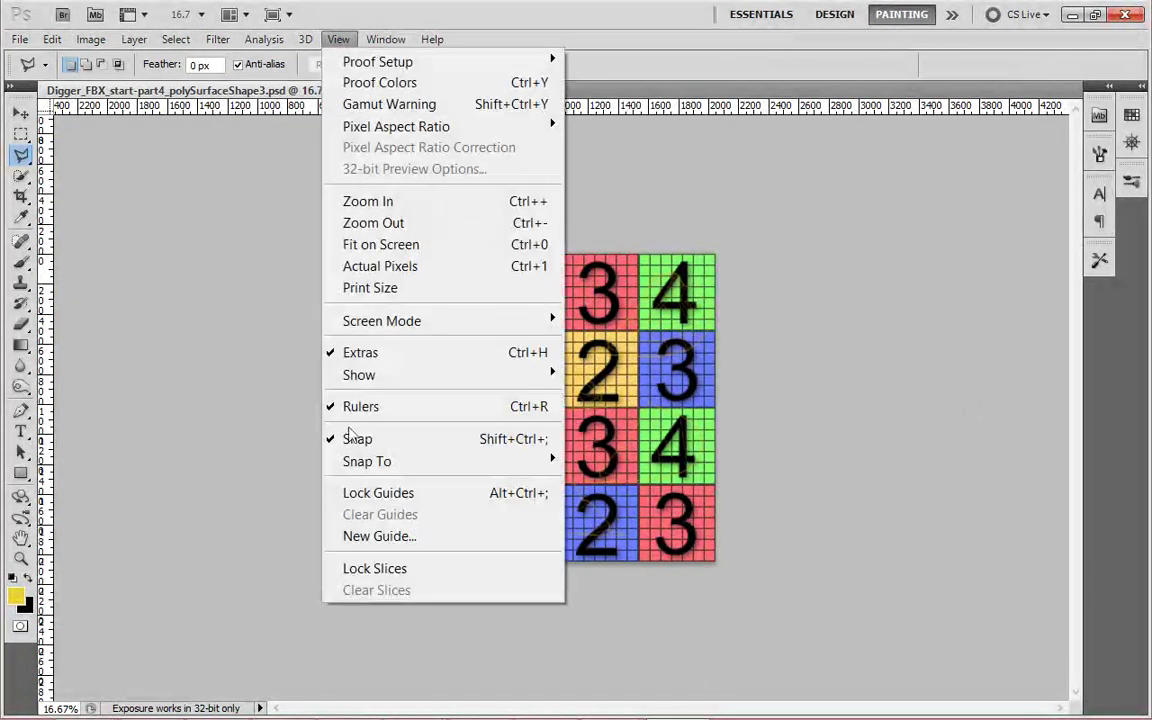
click(385, 39)
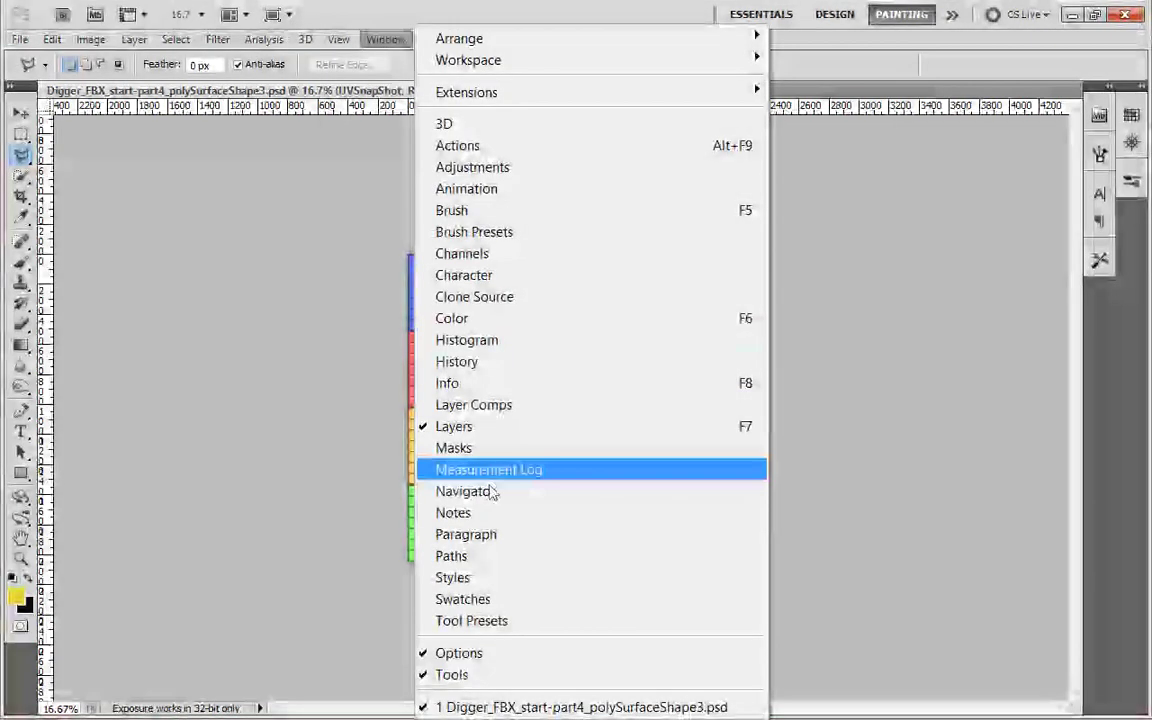
click(470, 427)
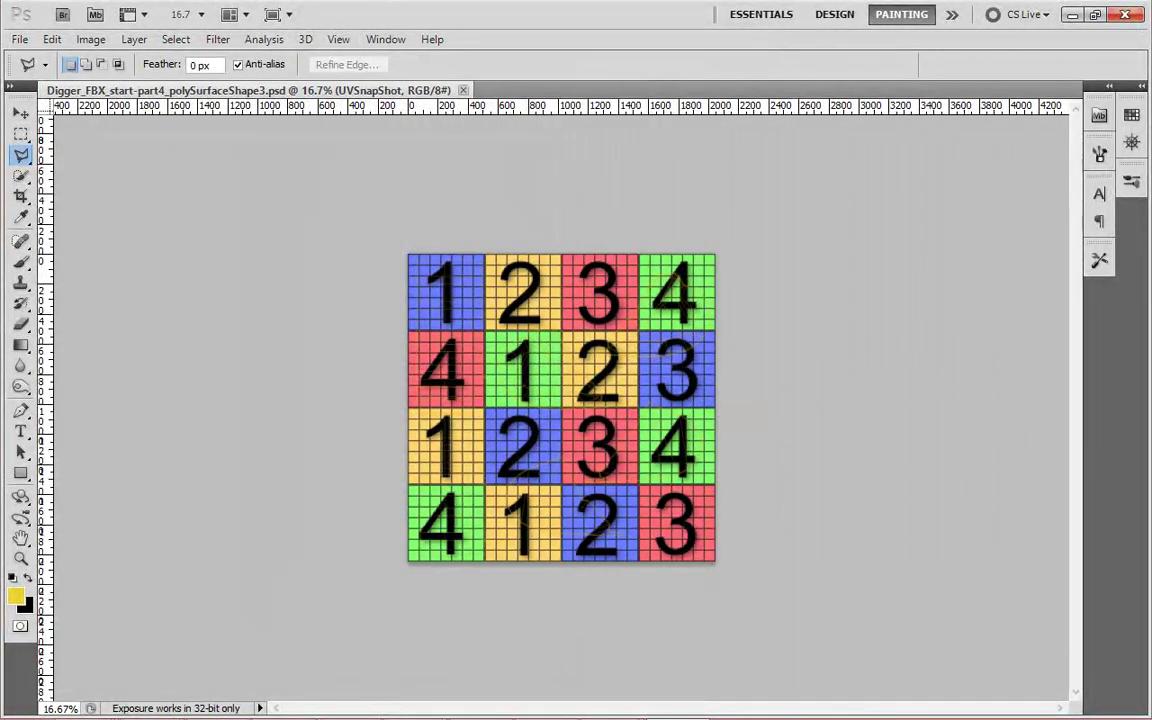
drag(640, 26, 987, 98)
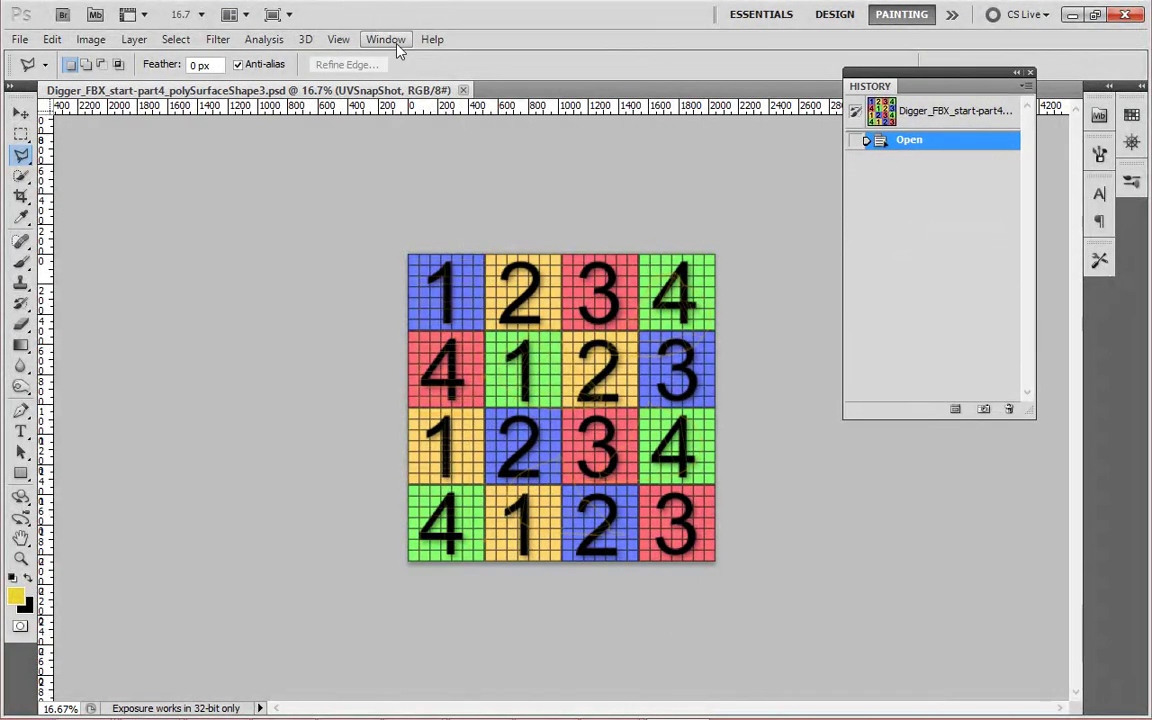
click(386, 39)
click(962, 257)
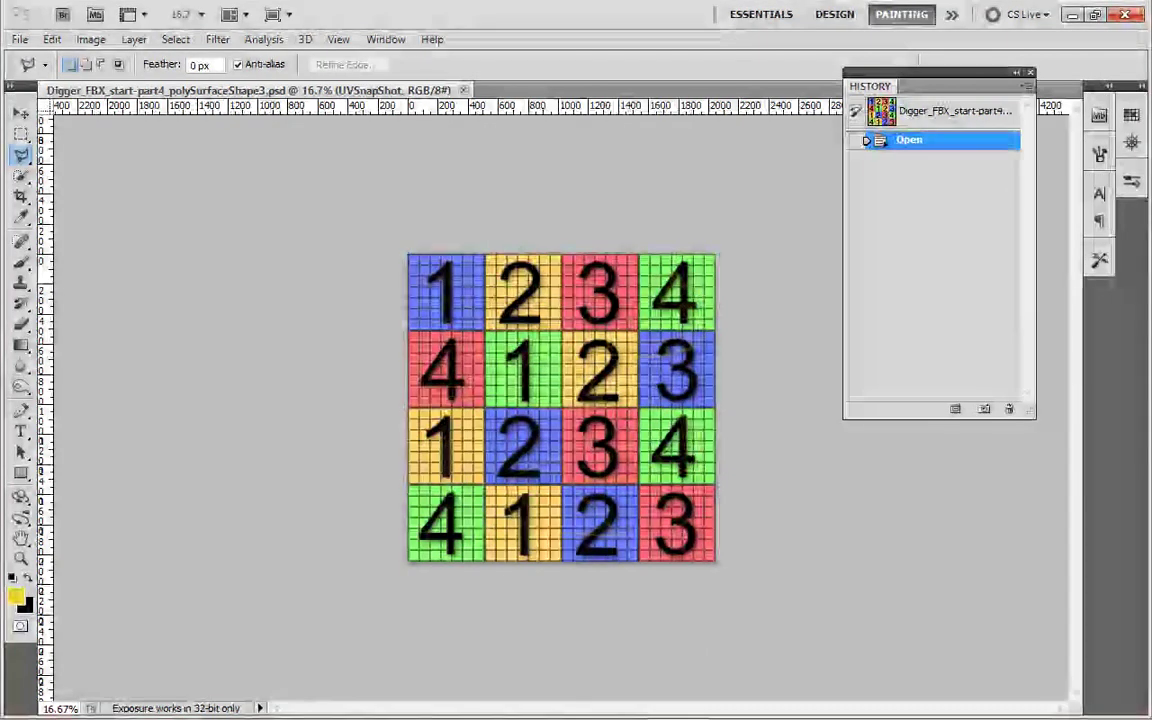
key(F7)
mouse_move(950, 211)
mouse_down()
mouse_move(950, 303)
mouse_move(953, 222)
mouse_up()
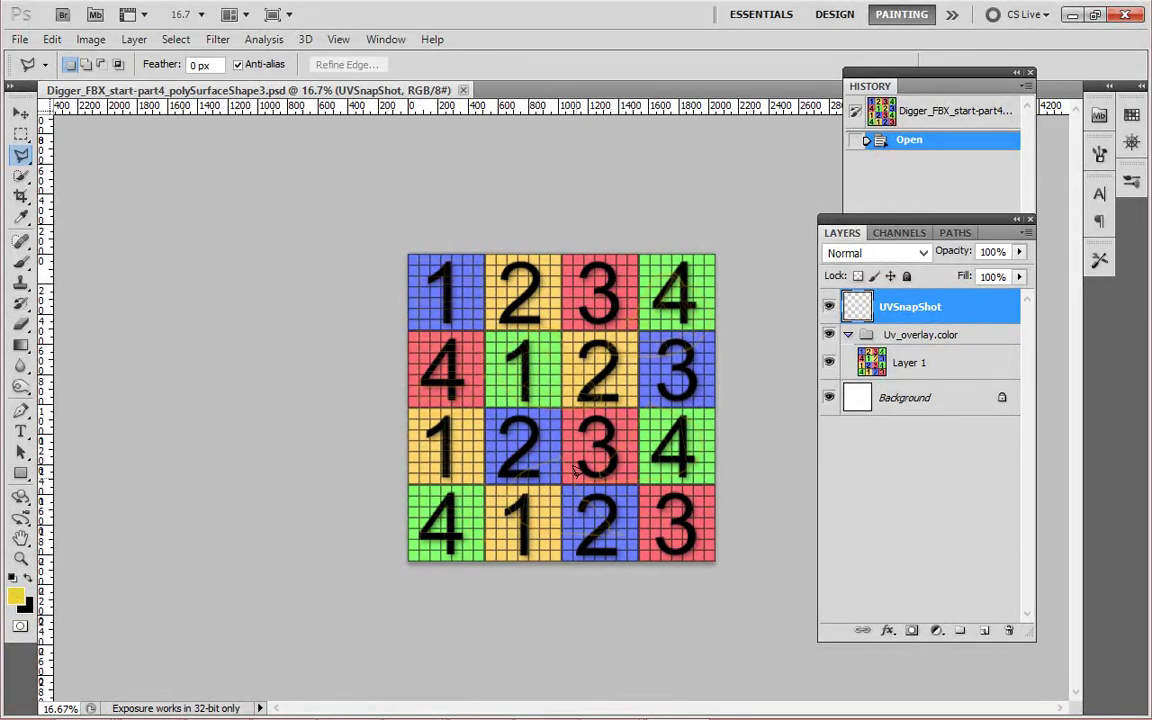
Hide the checker texture on Layer 1 and set the UVSnapShot layer's blending mode to Difference.
click(829, 364)
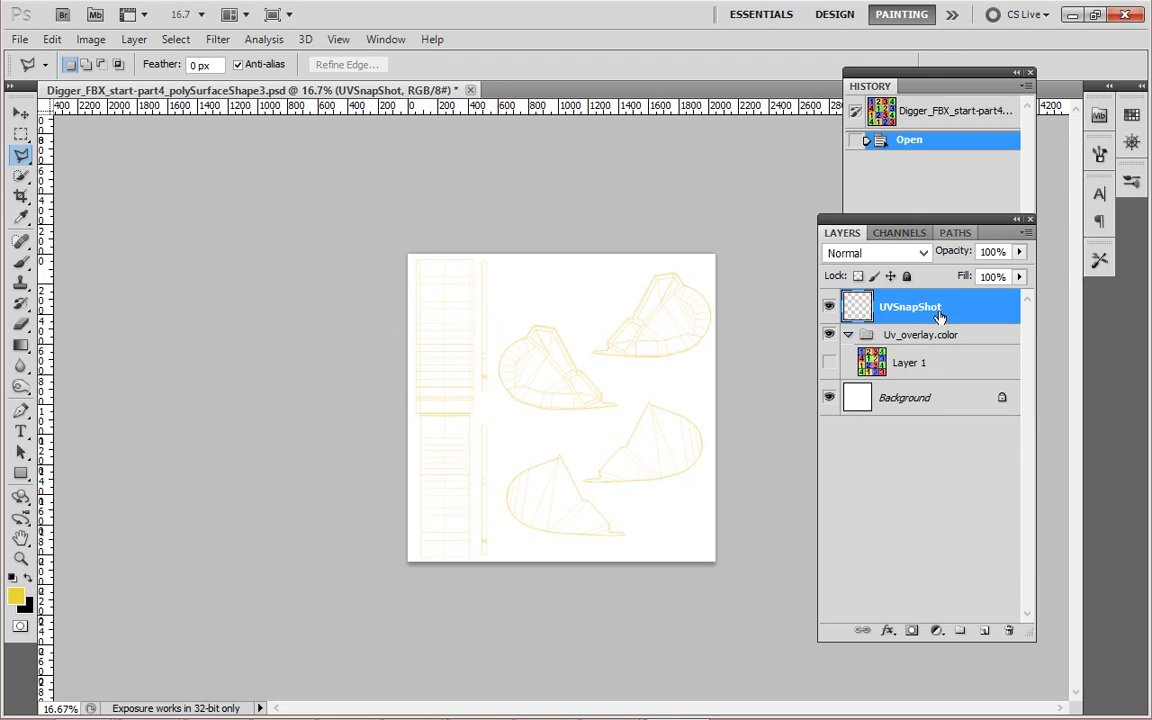
click(923, 254)
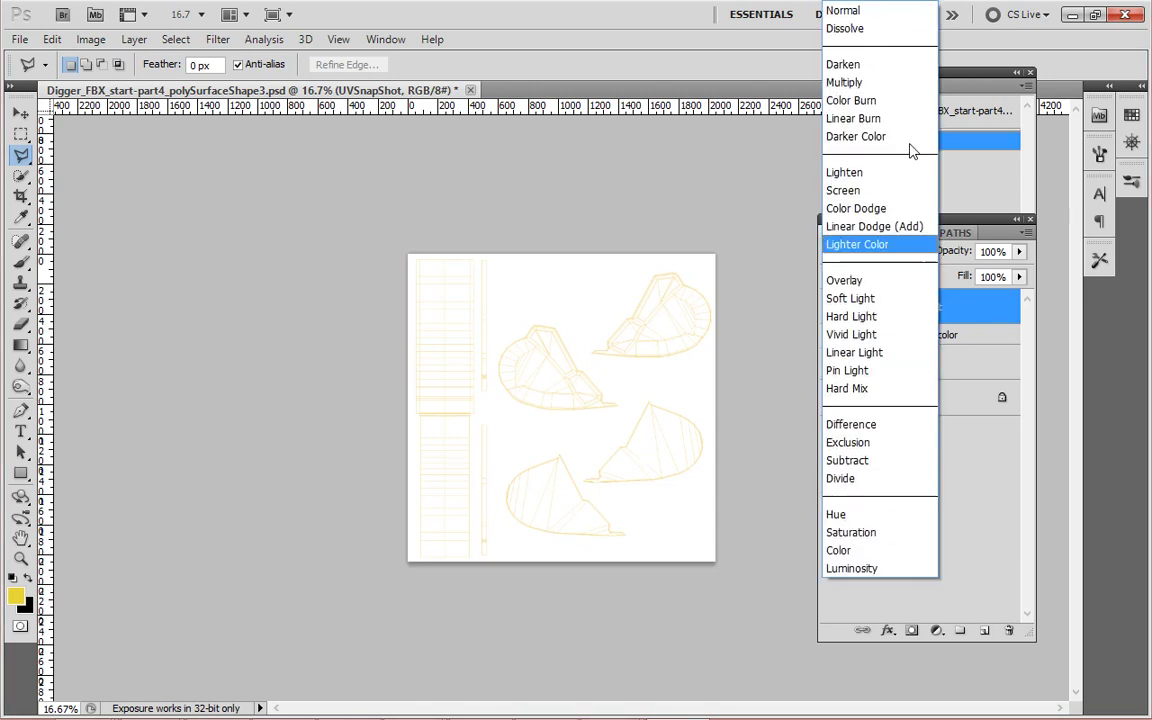
click(877, 428)
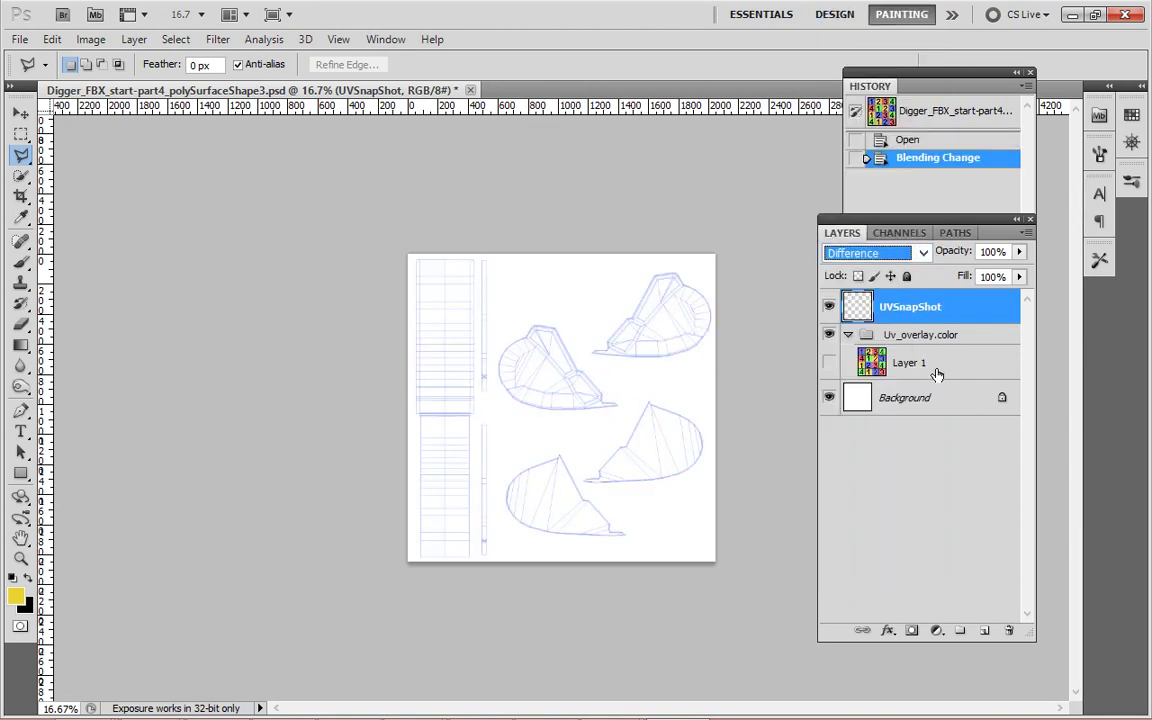
Add a new empty layer above Layer 1 inside the Uv_overlay.color group.
click(860, 363)
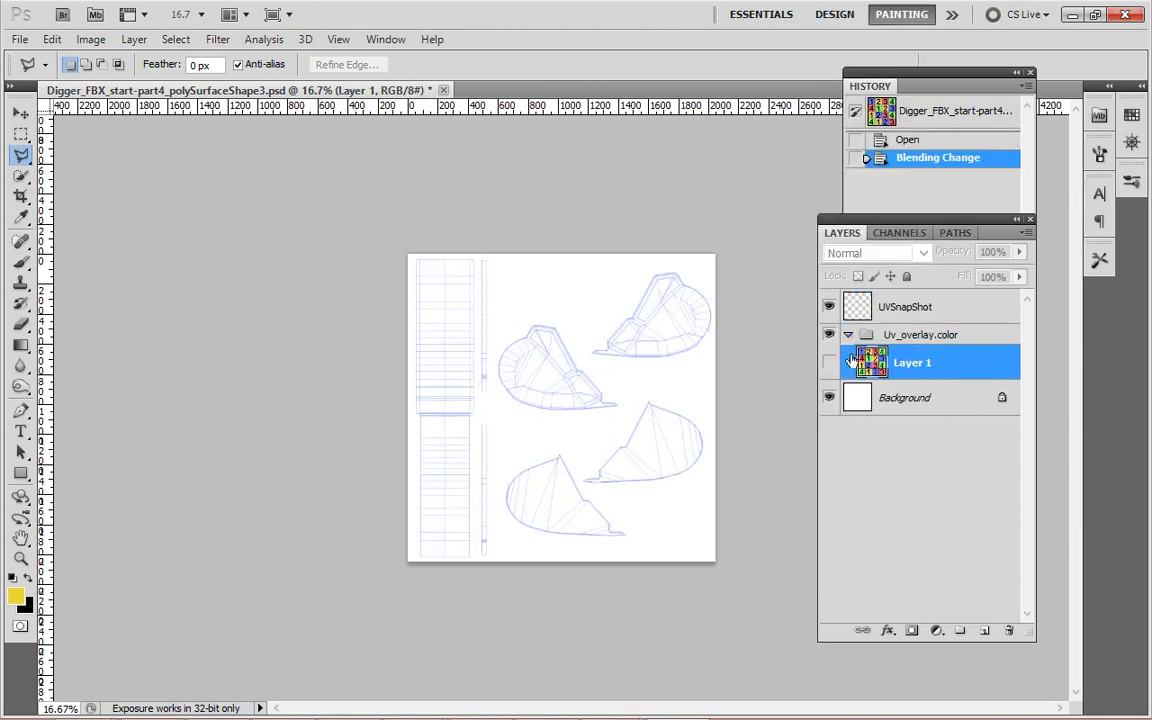
click(961, 631)
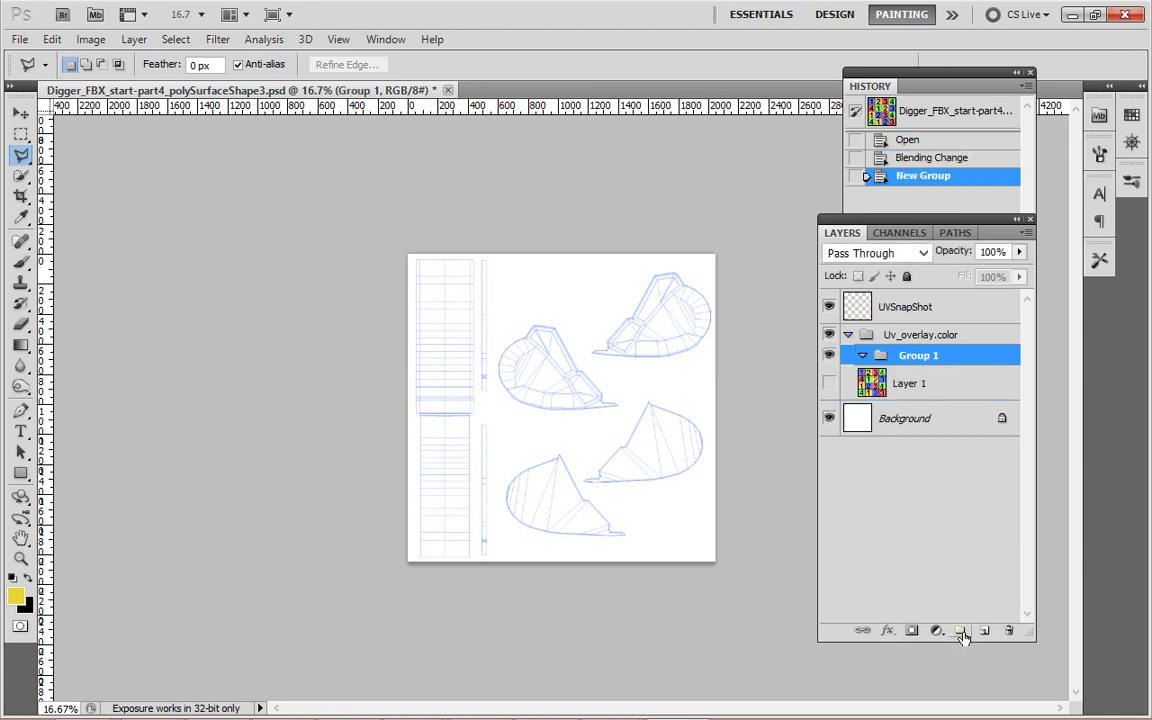
key(ctrl+z)
click(984, 631)
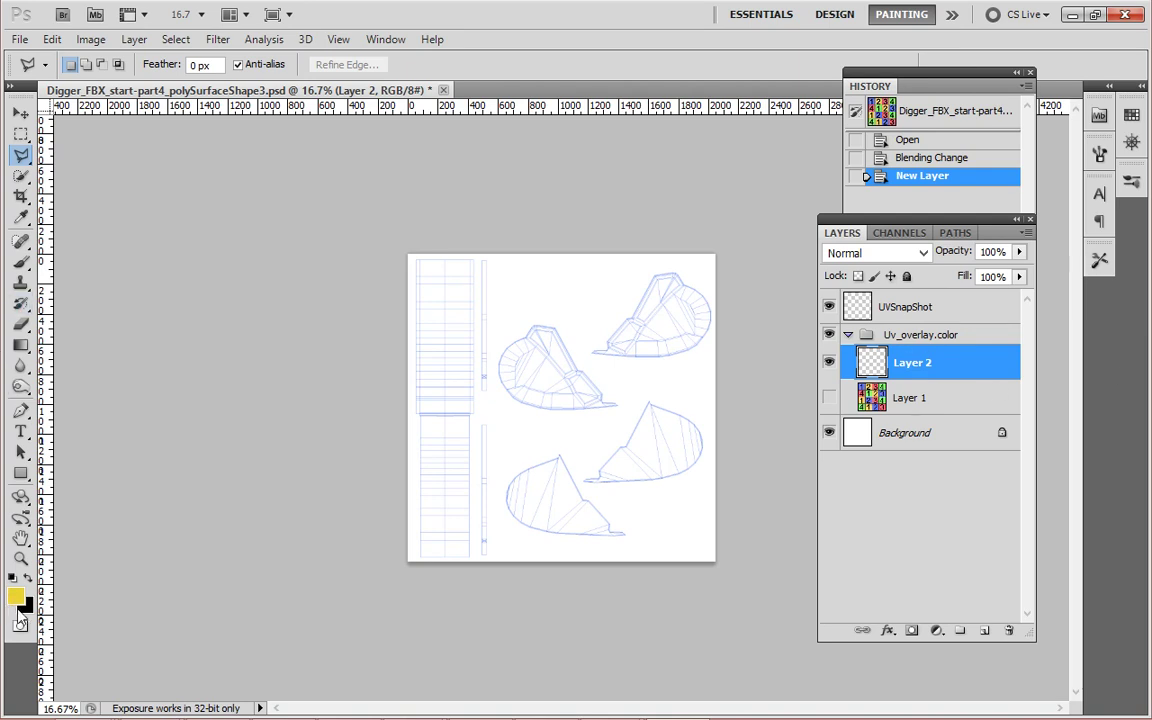
Select the entire canvas with the Rectangular Marquee and fill the new layer with the yellow foreground color using the Paint Bucket.
click(20, 133)
drag(326, 200, 767, 681)
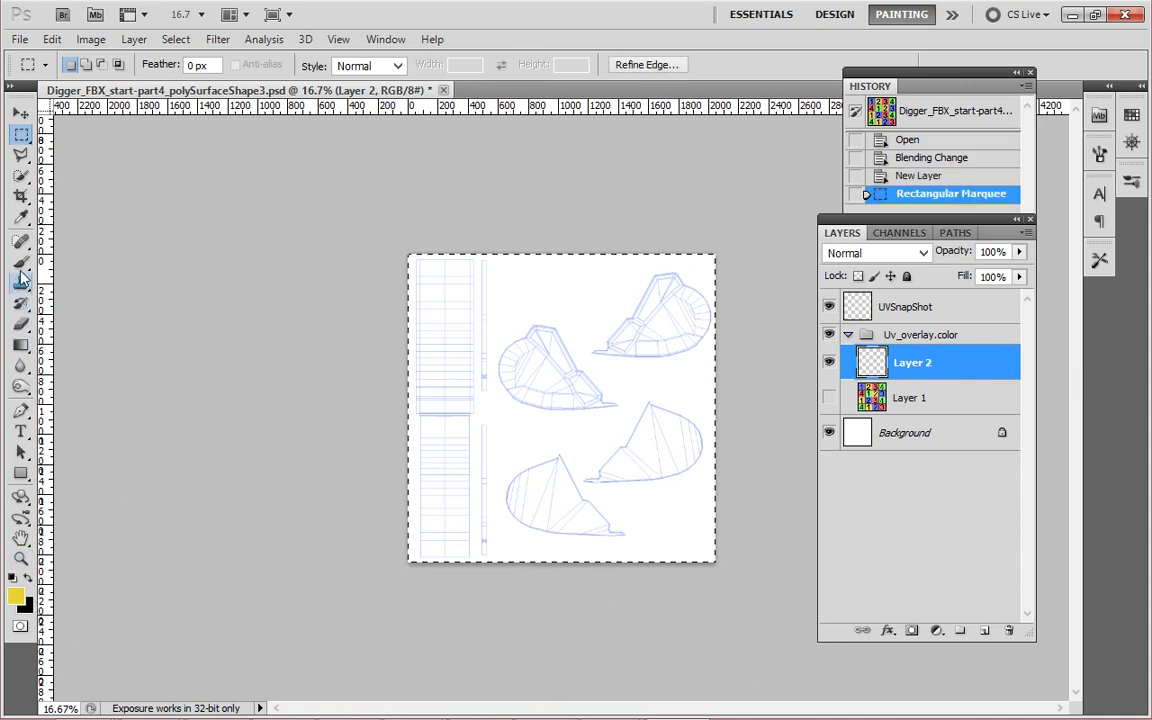
click(20, 345)
click(62, 361)
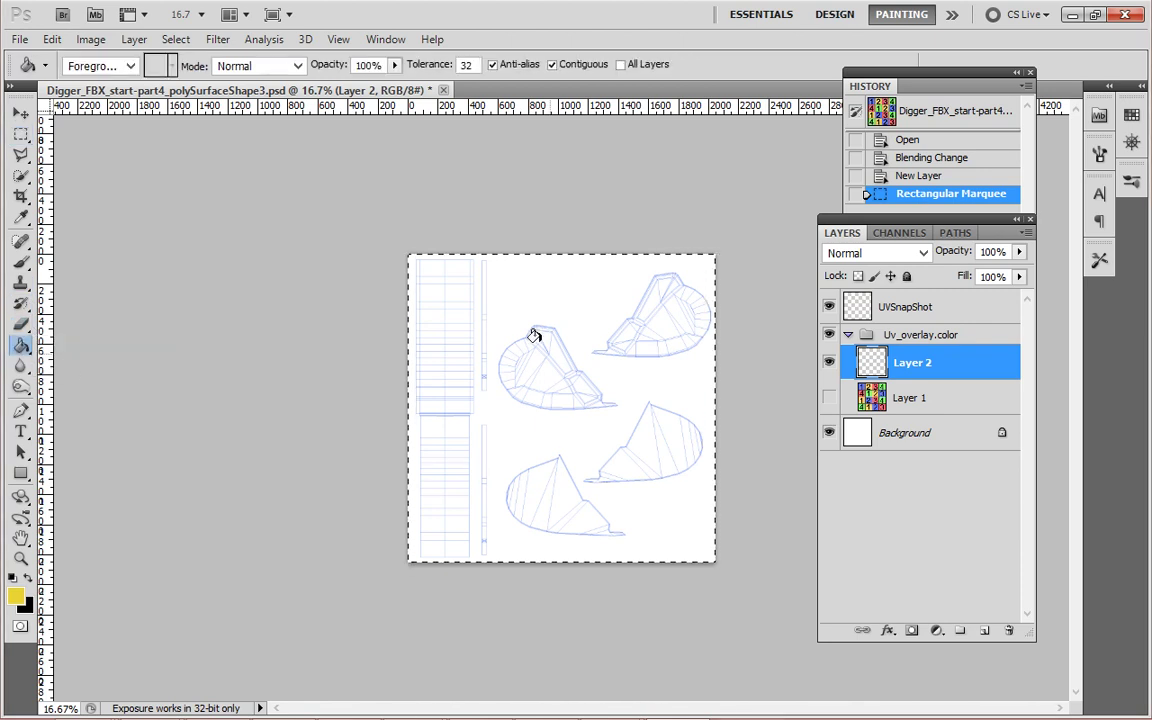
click(462, 366)
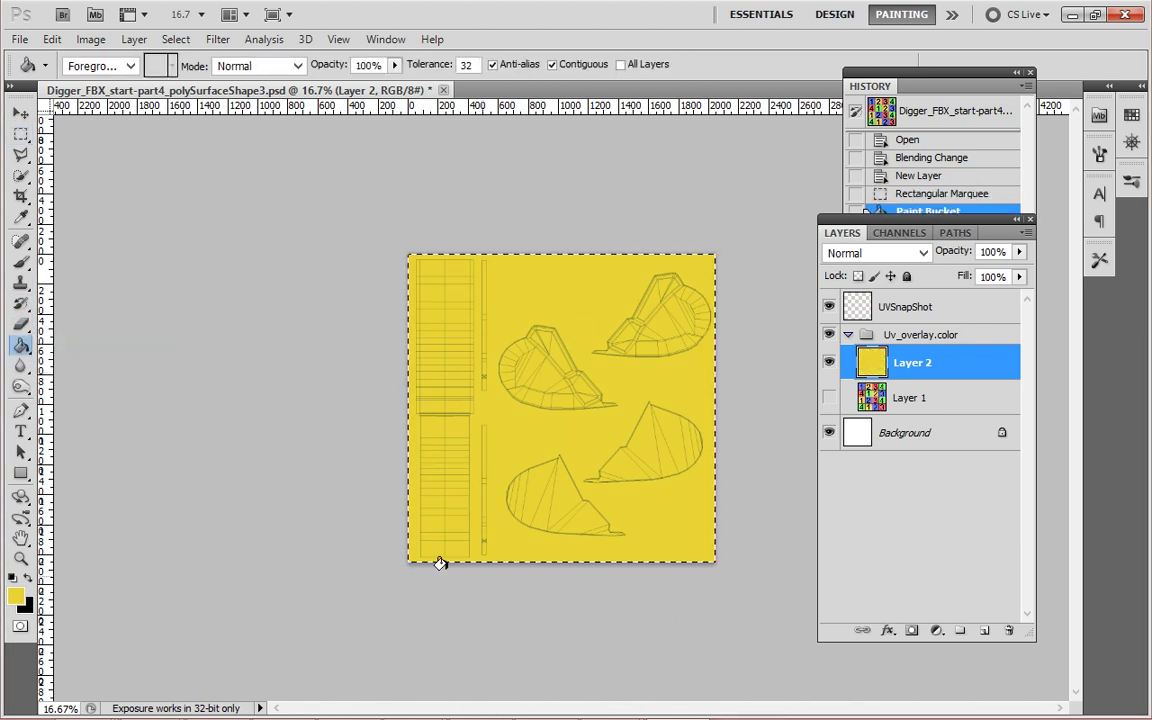
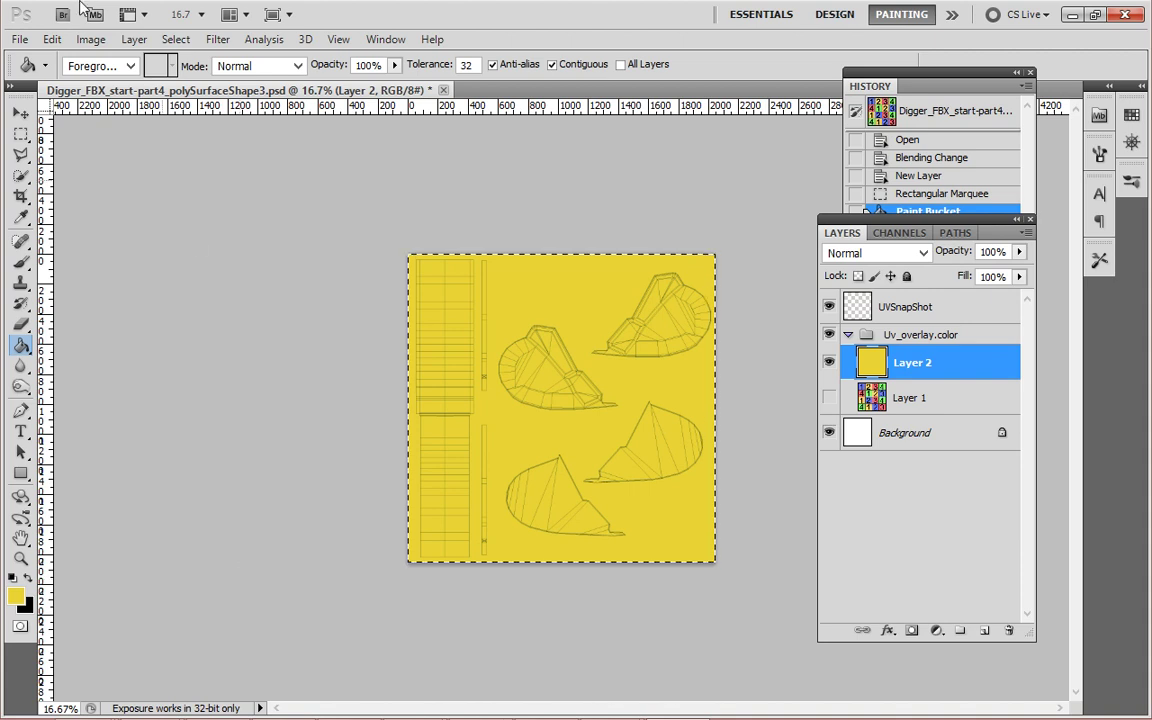
Save the yellow-filled PSD texture and switch to Maya.
click(19, 39)
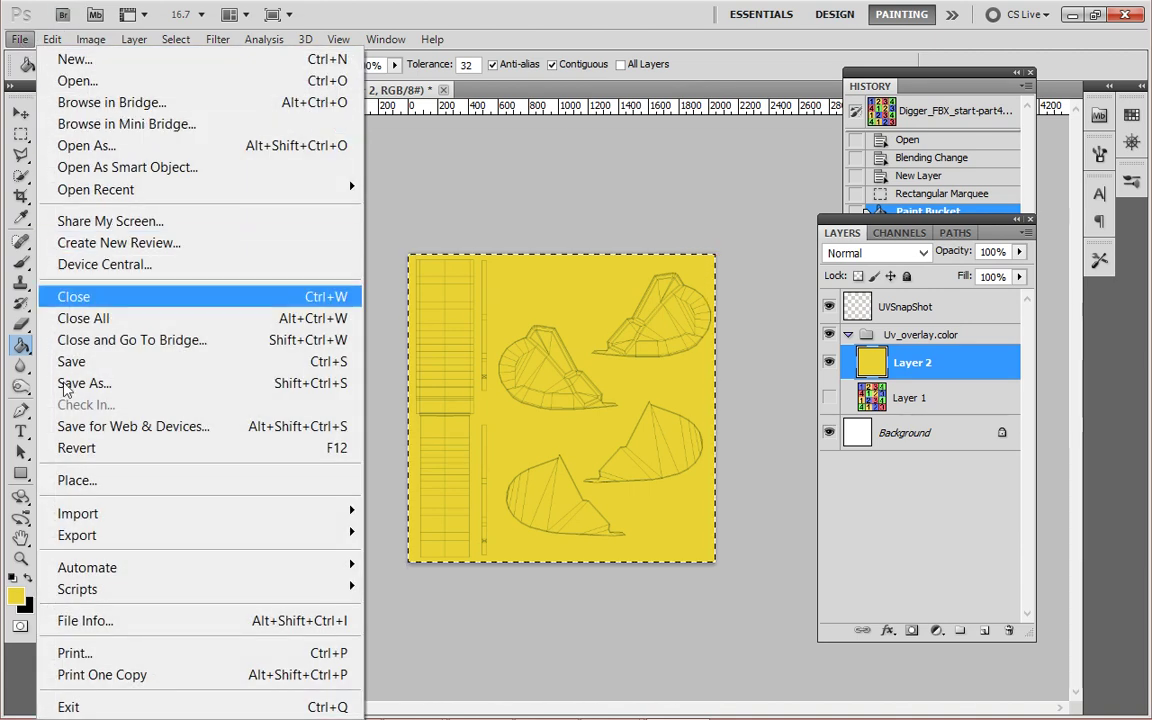
mouse_move(52, 39)
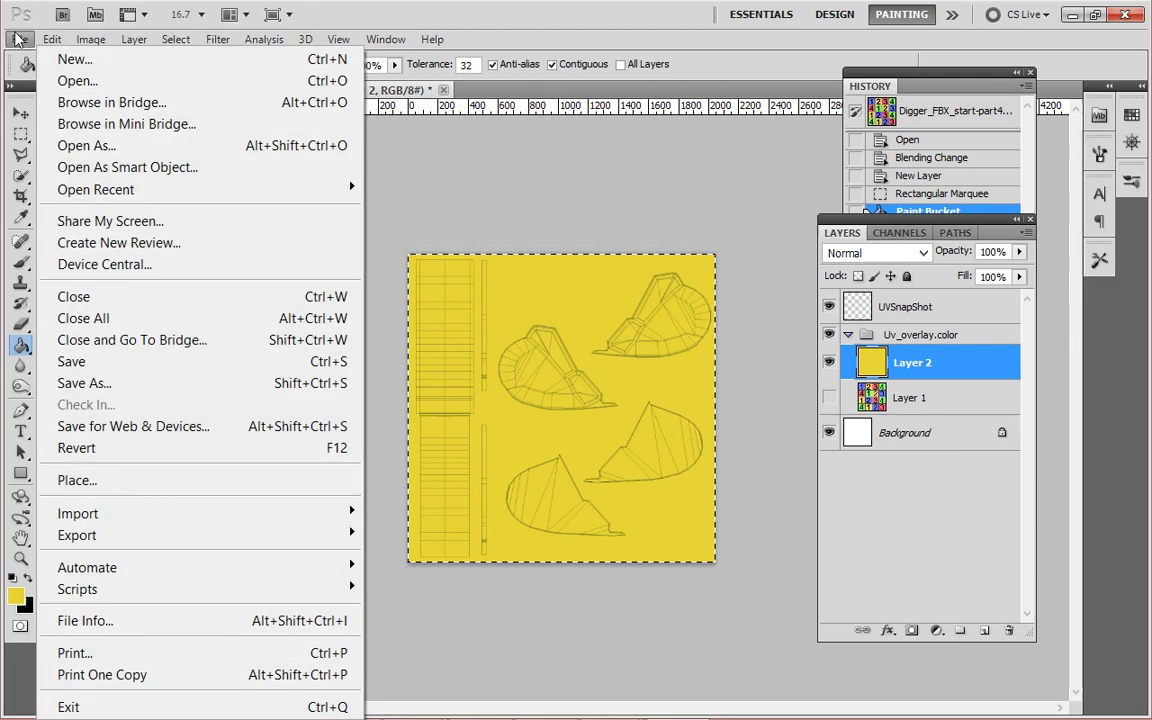
click(75, 363)
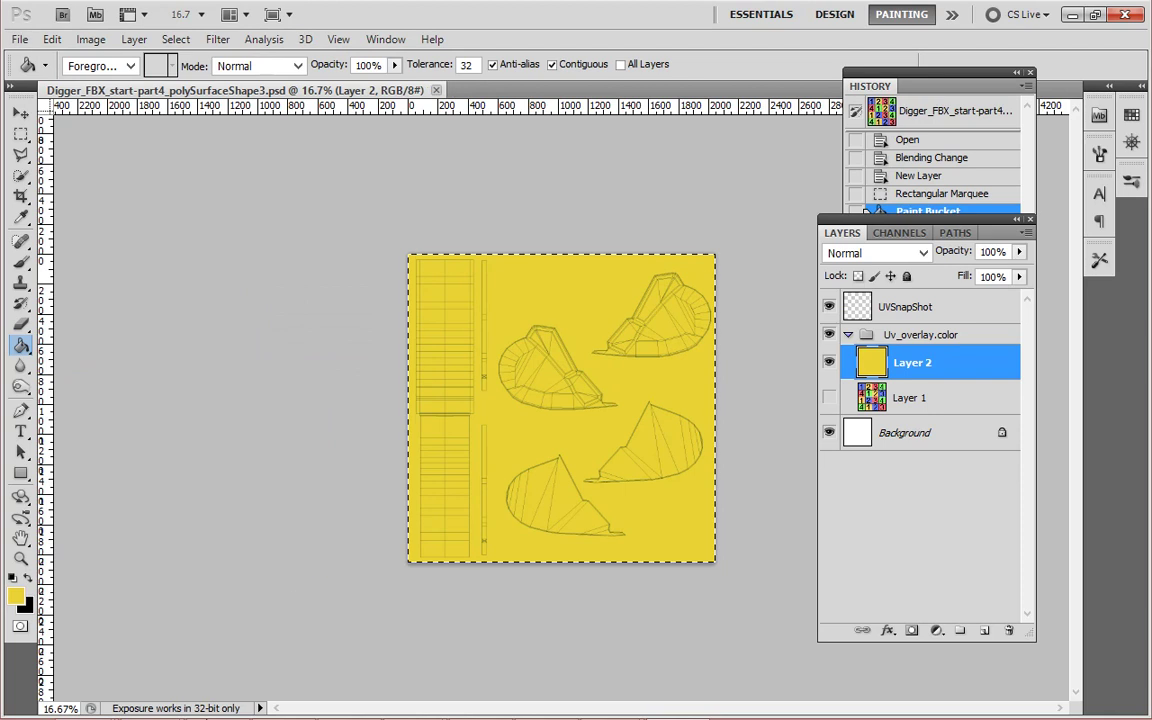
mouse_move(140, 710)
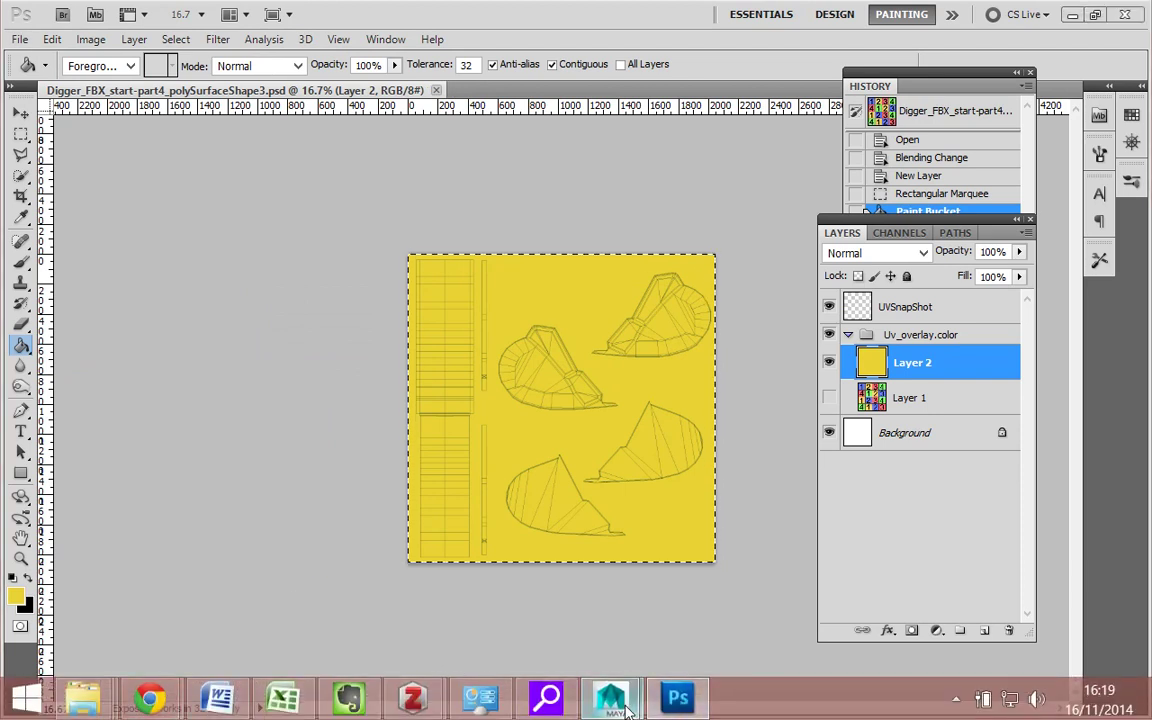
mouse_move(627, 710)
click(720, 580)
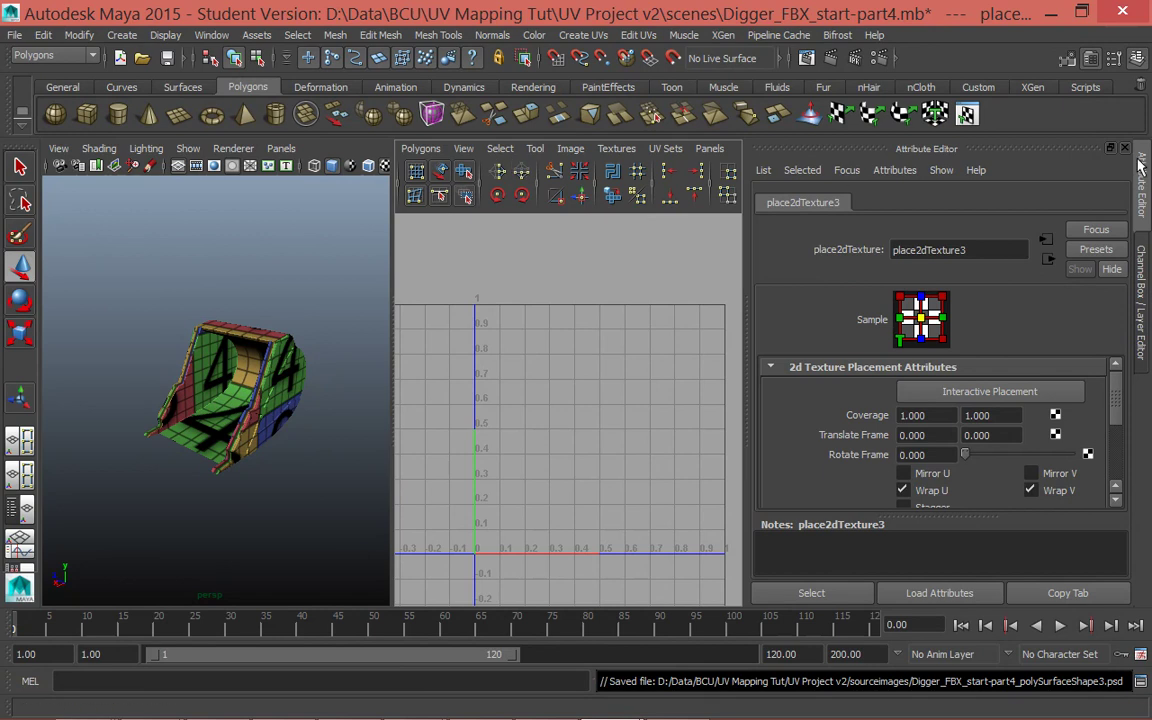
Hide the Attribute Editor so the perspective view and UV Texture Editor fill the window.
click(1113, 60)
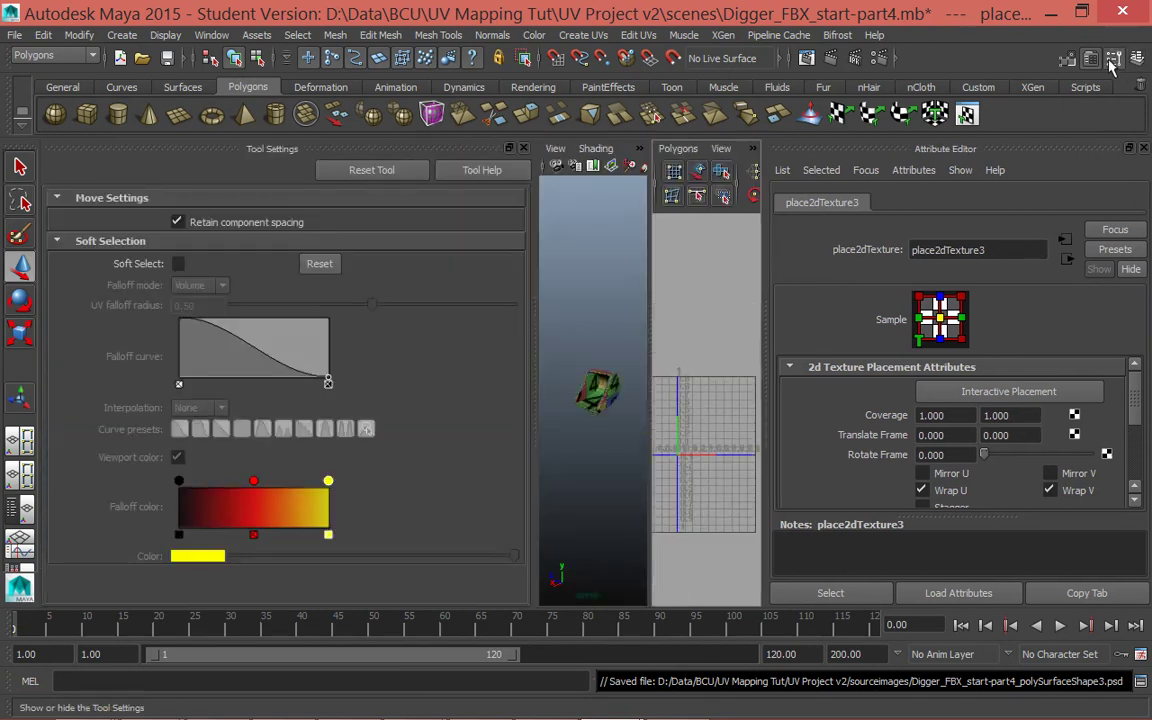
click(1113, 60)
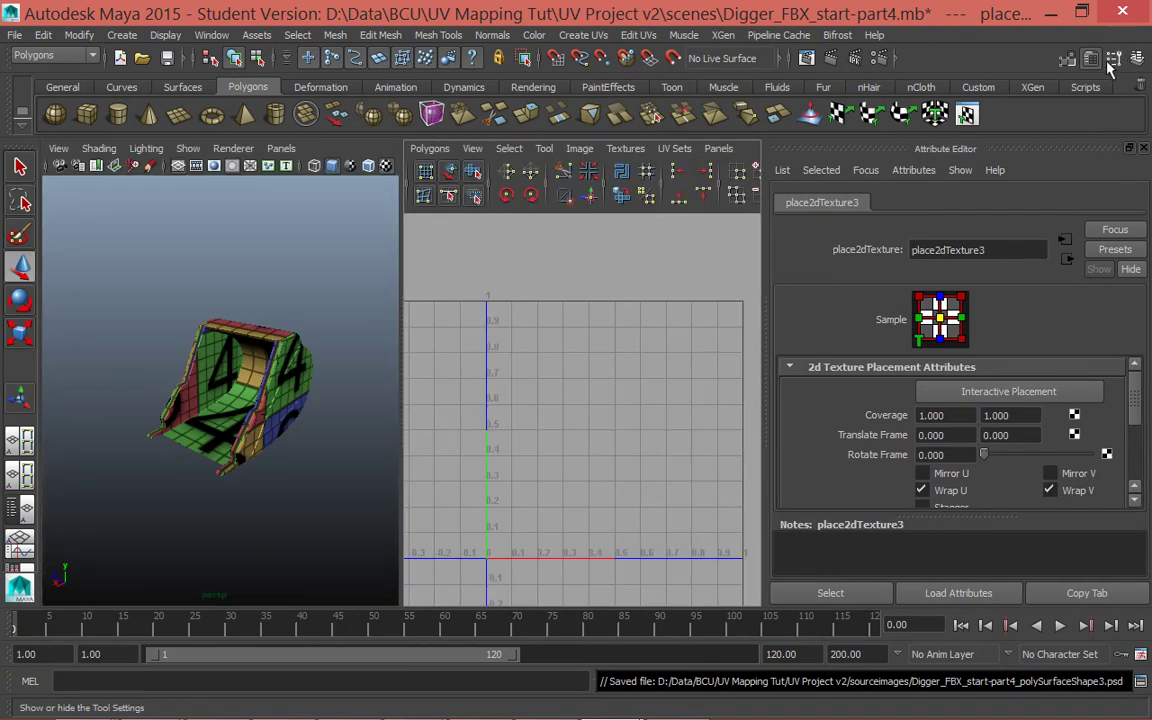
click(1090, 58)
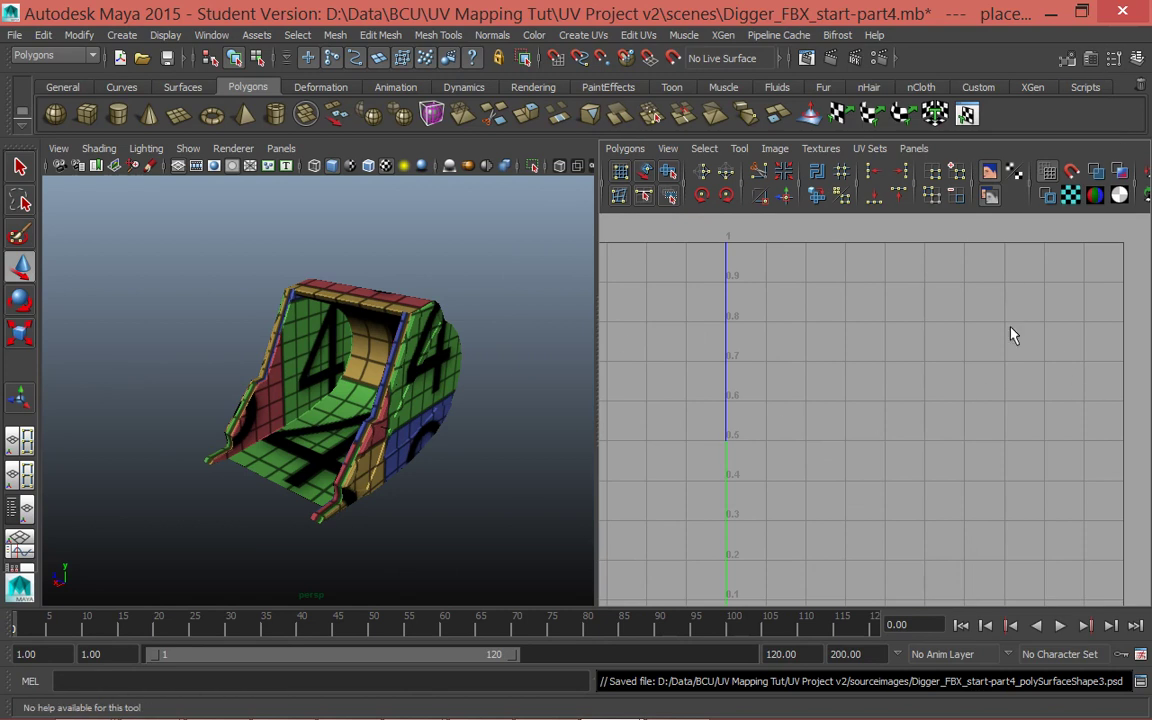
Select the digger bucket and turn off dimming of its texture image in the UV Texture Editor.
scroll(785, 400, down, 2)
right_drag(393, 262, 442, 257)
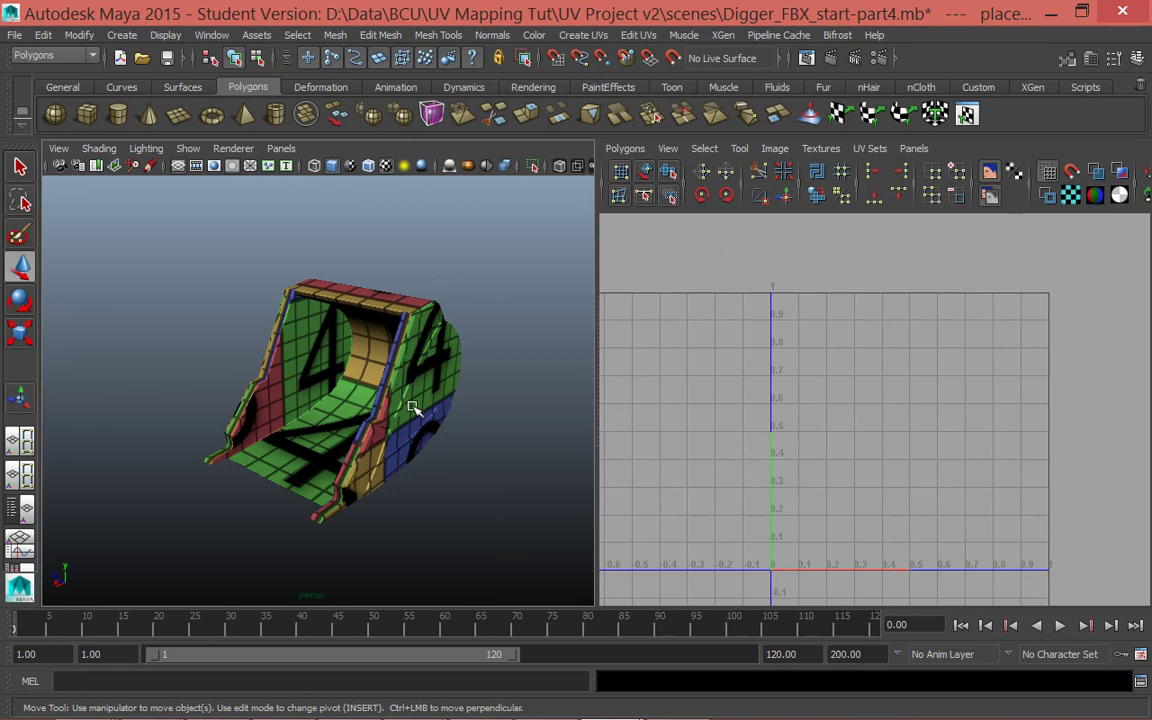
click(410, 374)
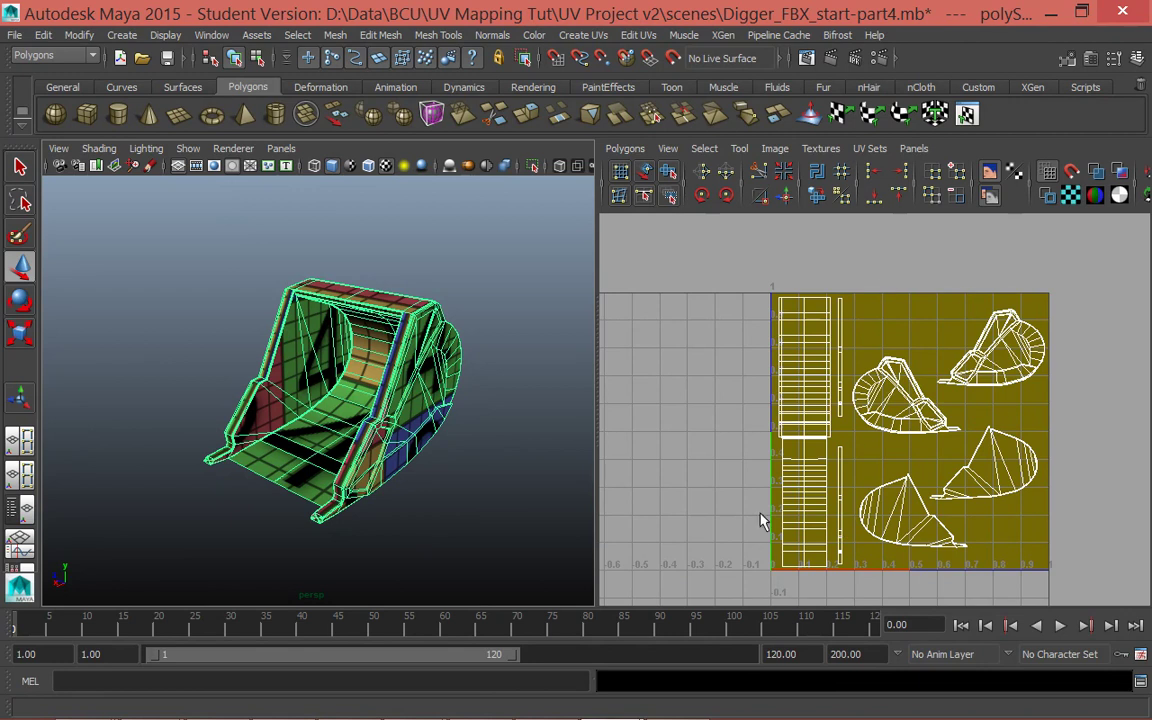
click(776, 149)
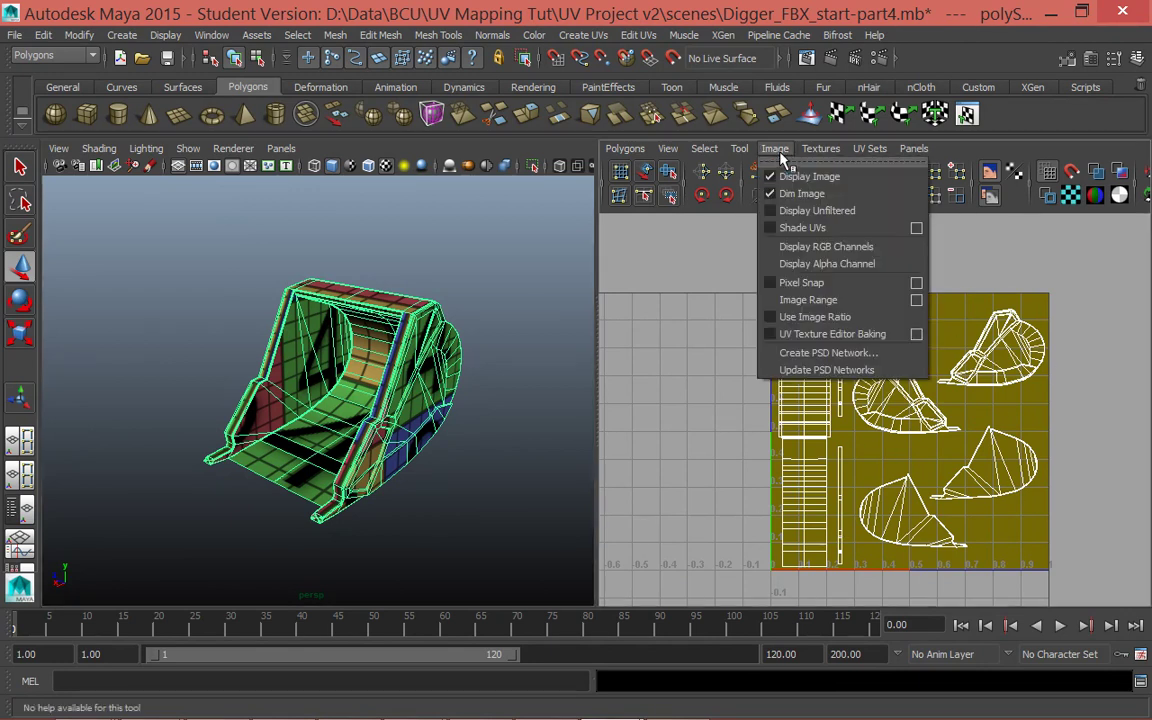
click(795, 193)
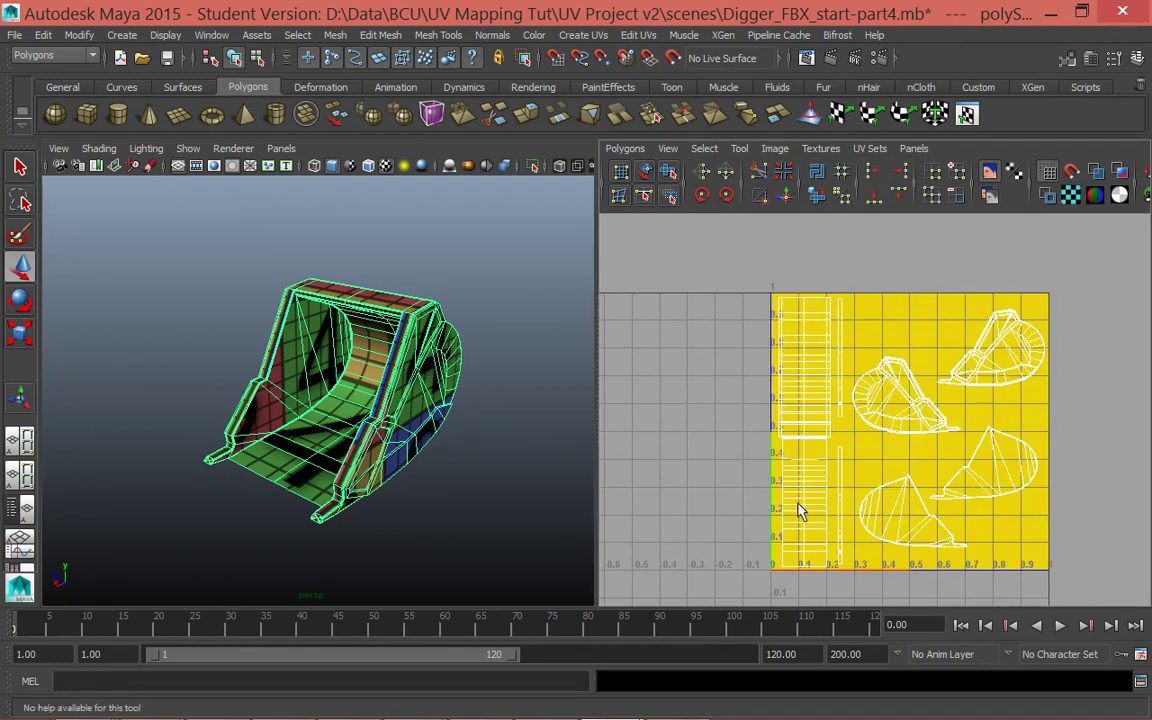
Update the PSD networks so the saved yellow texture is reloaded on the bucket model.
click(775, 149)
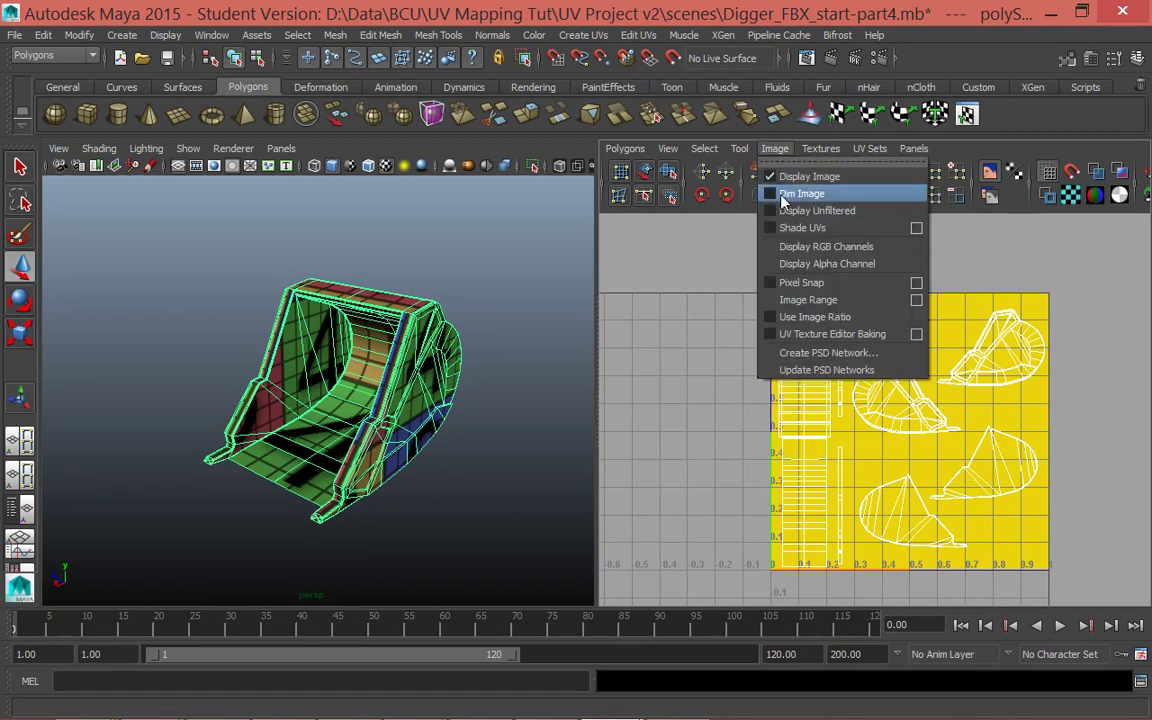
mouse_move(826, 152)
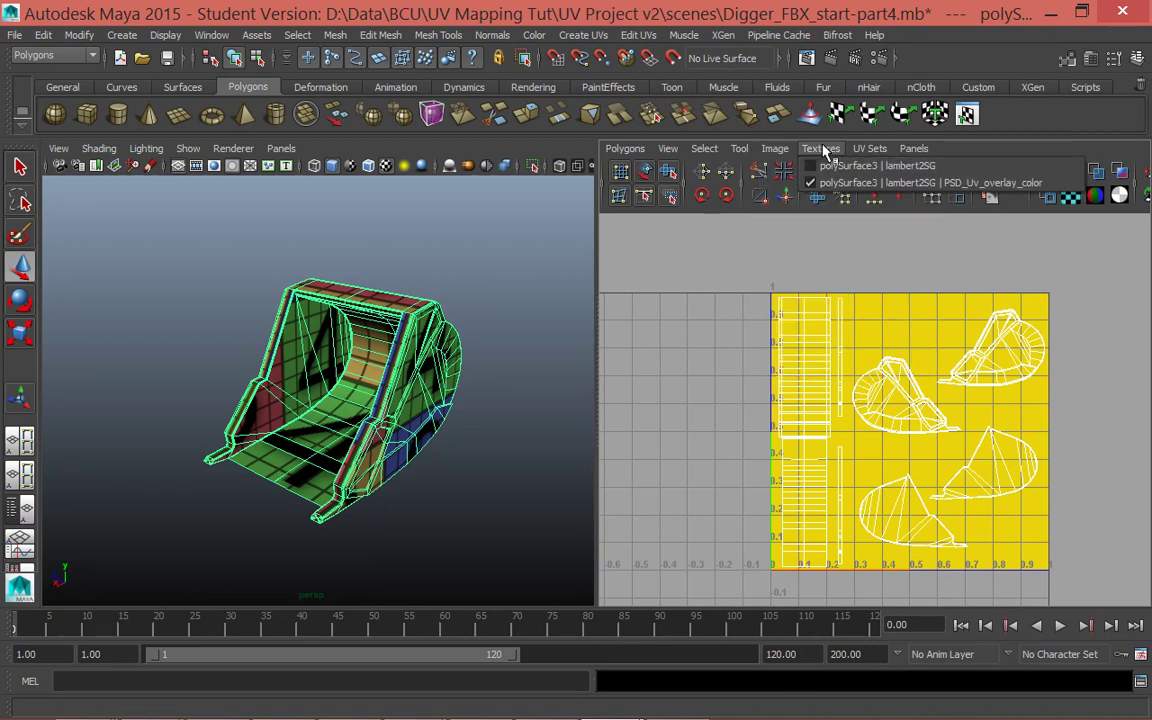
click(775, 149)
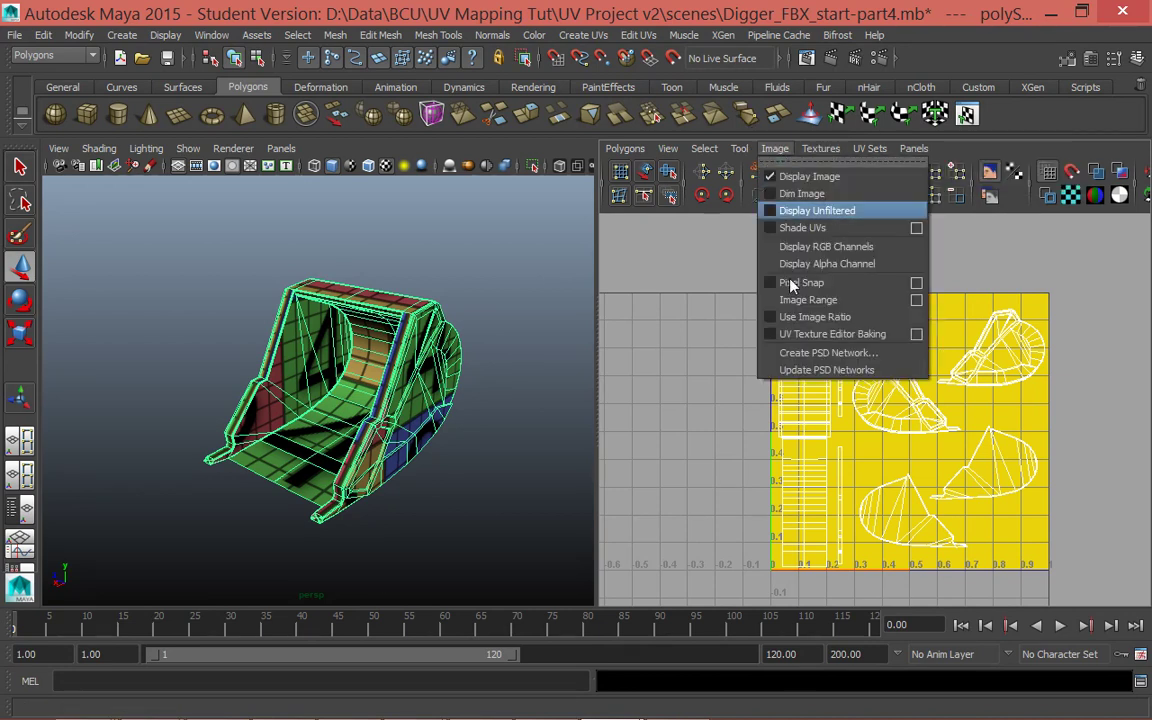
click(836, 370)
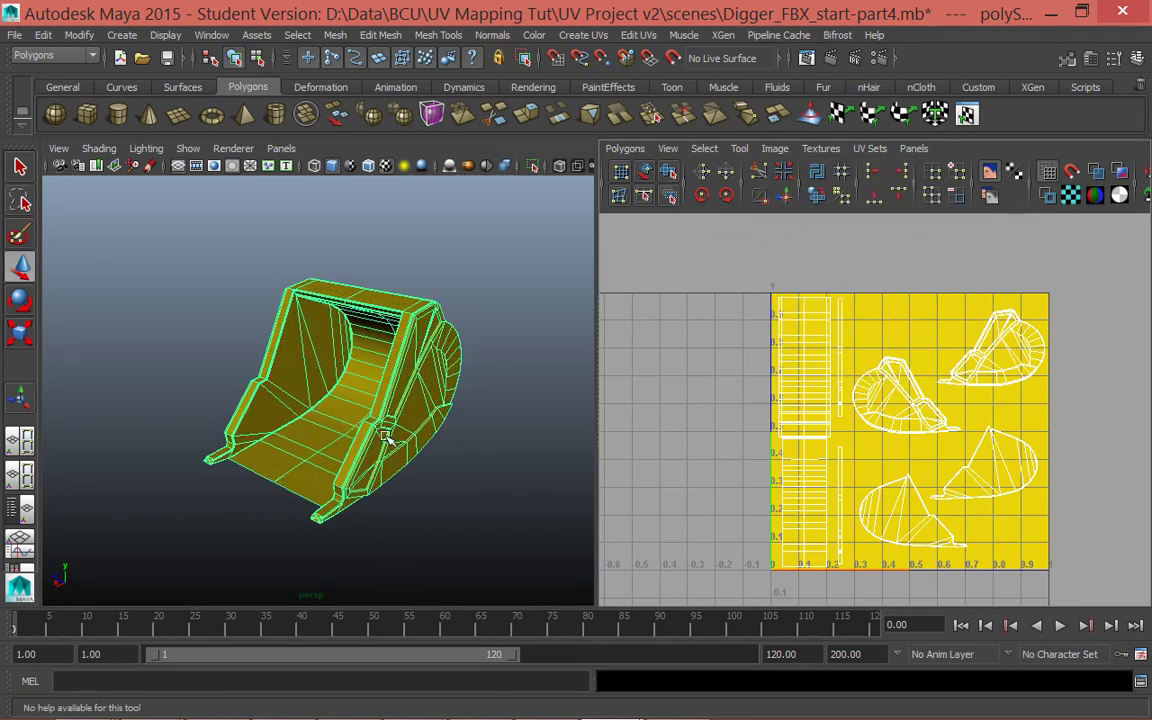
alt+drag(368, 402, 318, 404)
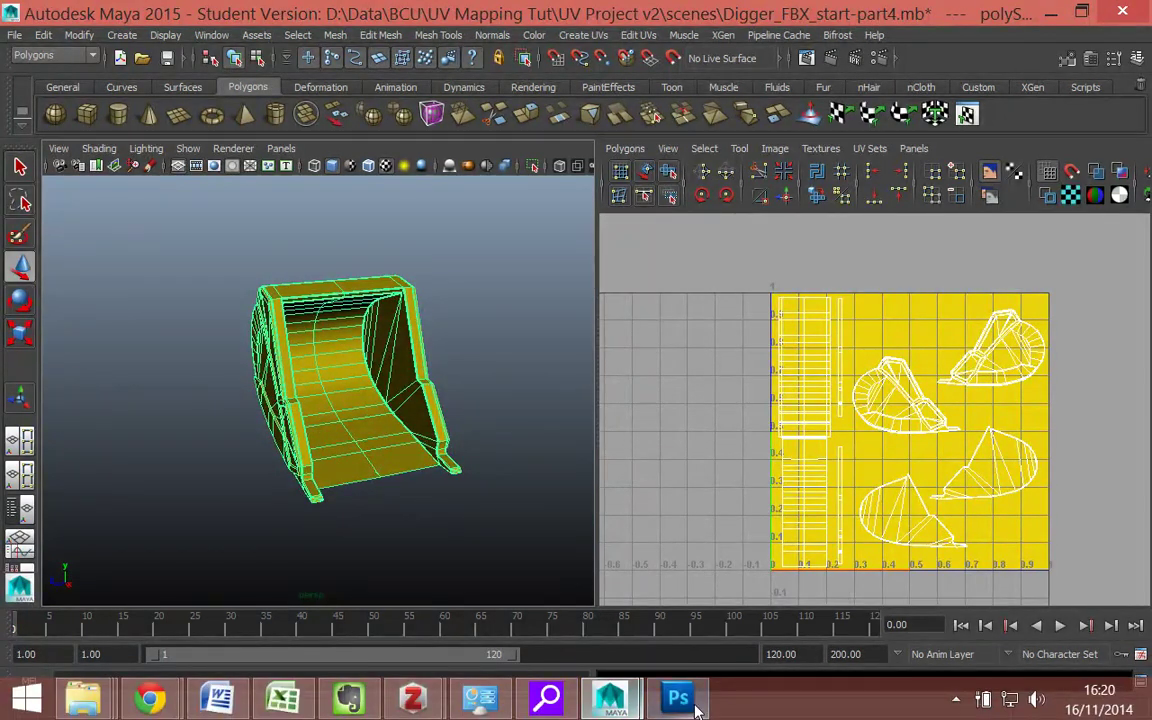
Switch back to Photoshop and bring up the project's sourceimages folder in File Explorer.
click(672, 708)
mouse_move(615, 706)
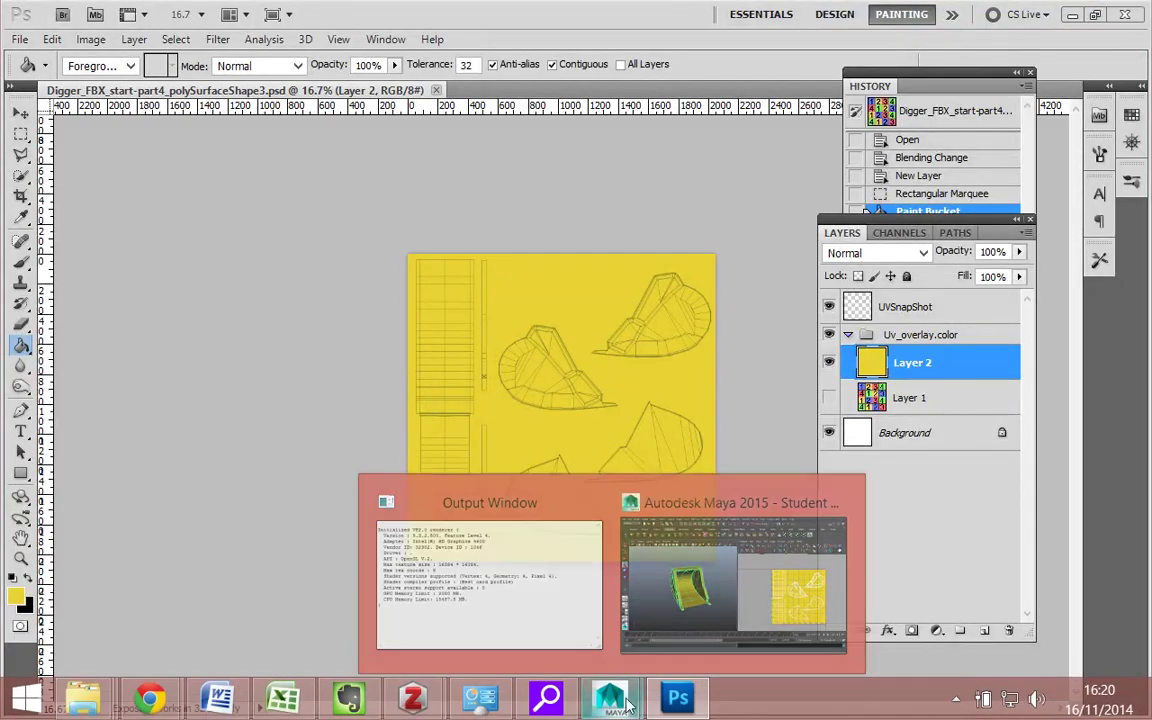
click(640, 590)
click(678, 706)
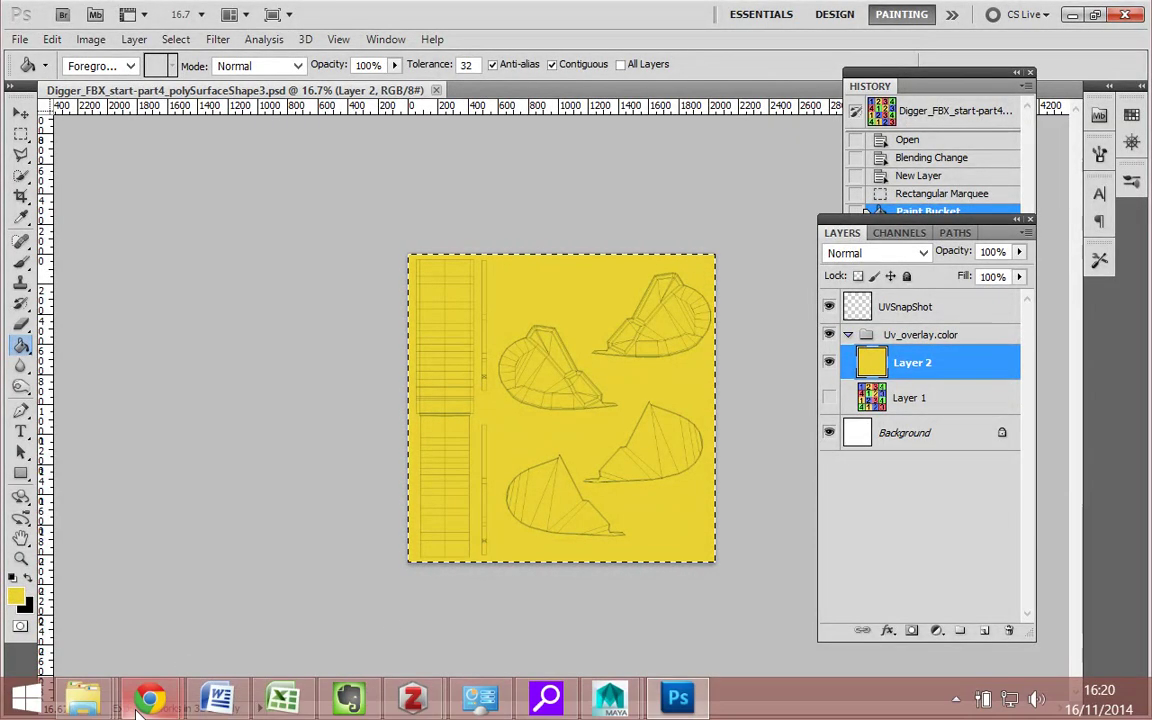
mouse_move(82, 697)
click(360, 592)
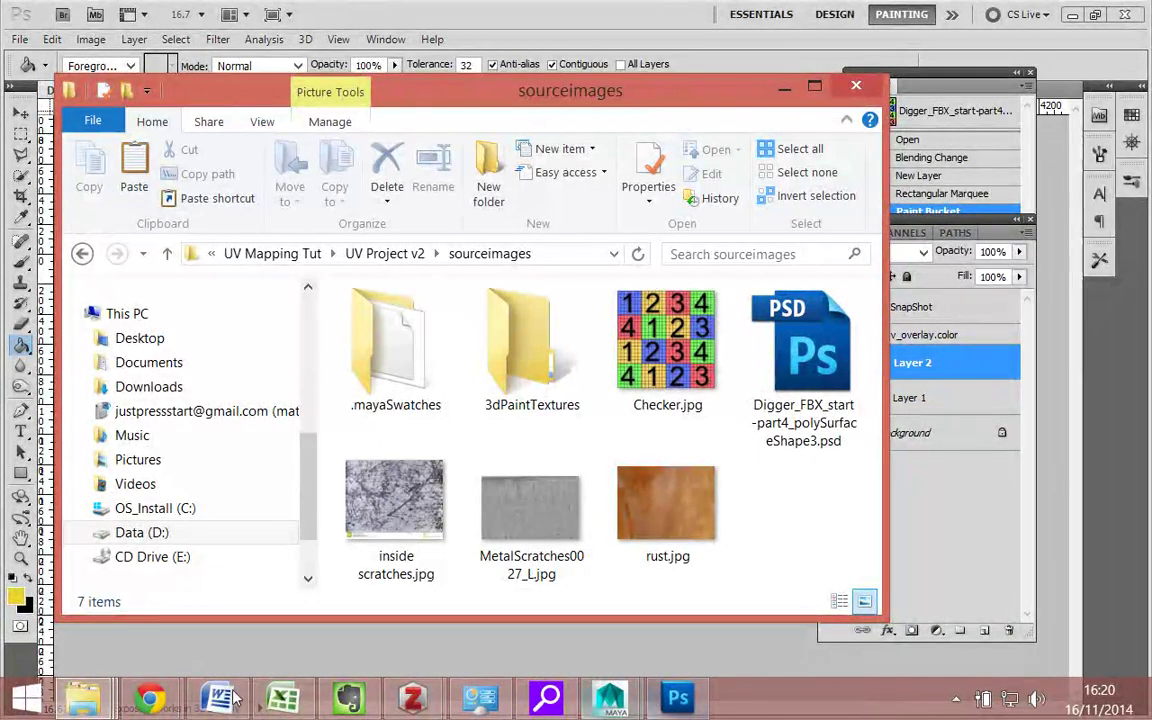
Browse the rust image search results in Chrome for photos suitable as textures.
mouse_move(150, 698)
click(418, 490)
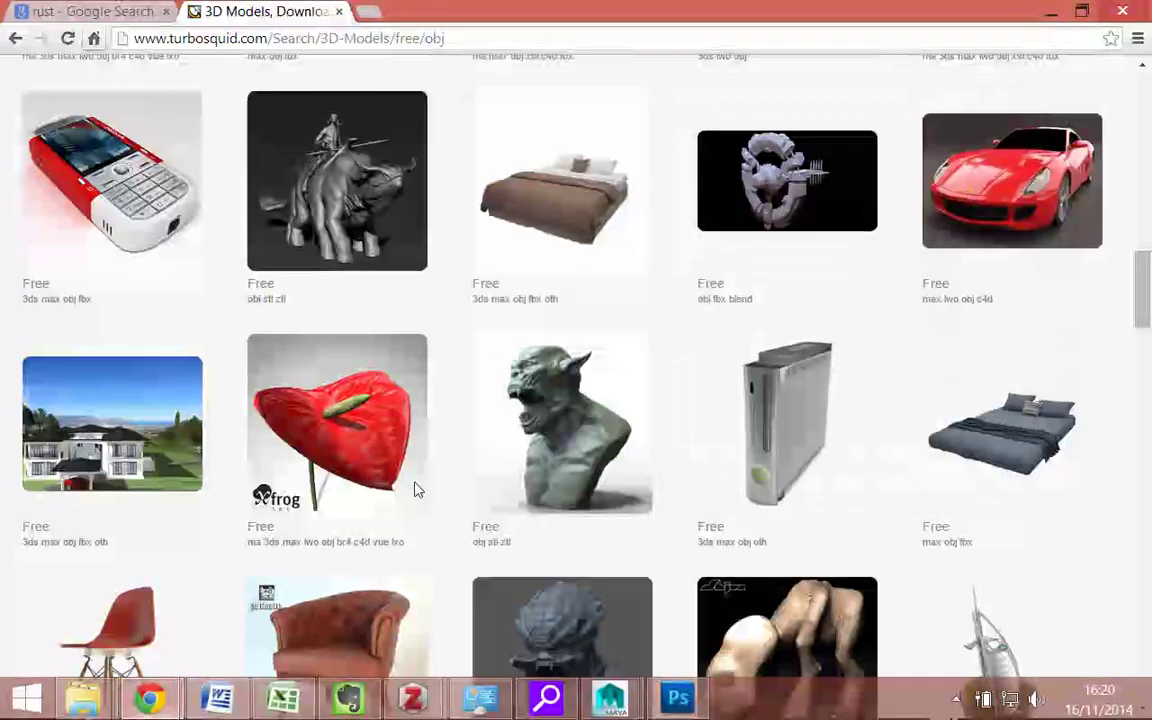
click(93, 12)
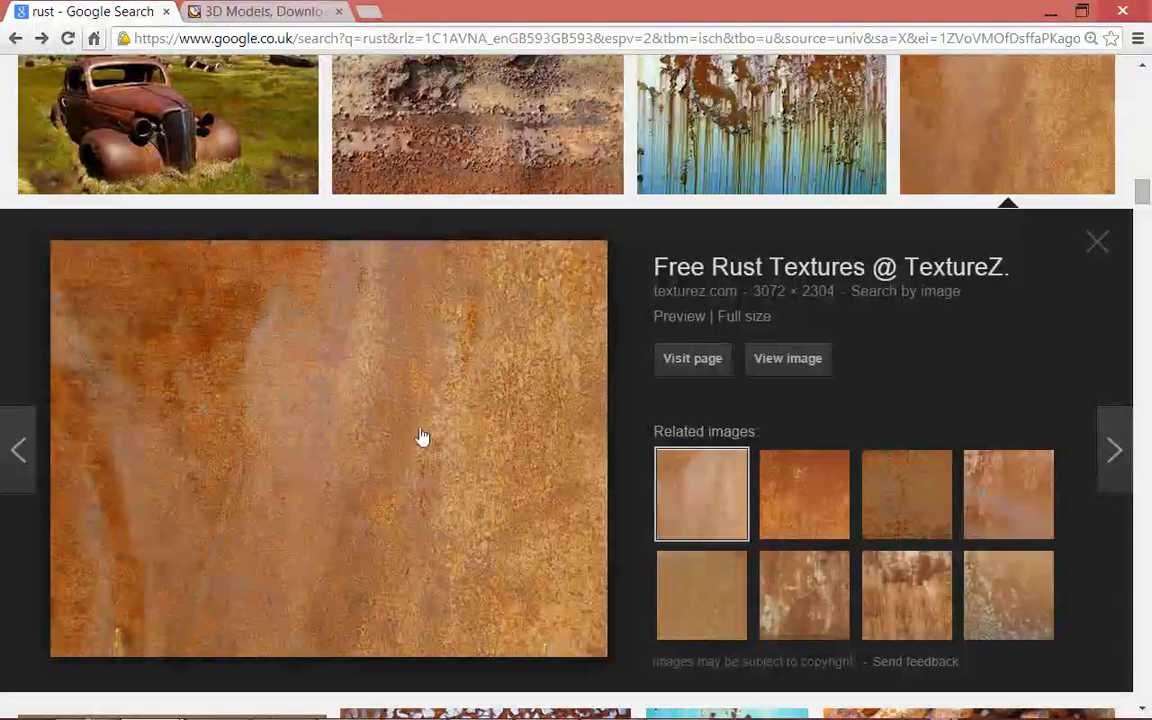
scroll(720, 463, down, 5)
scroll(732, 432, up, 6)
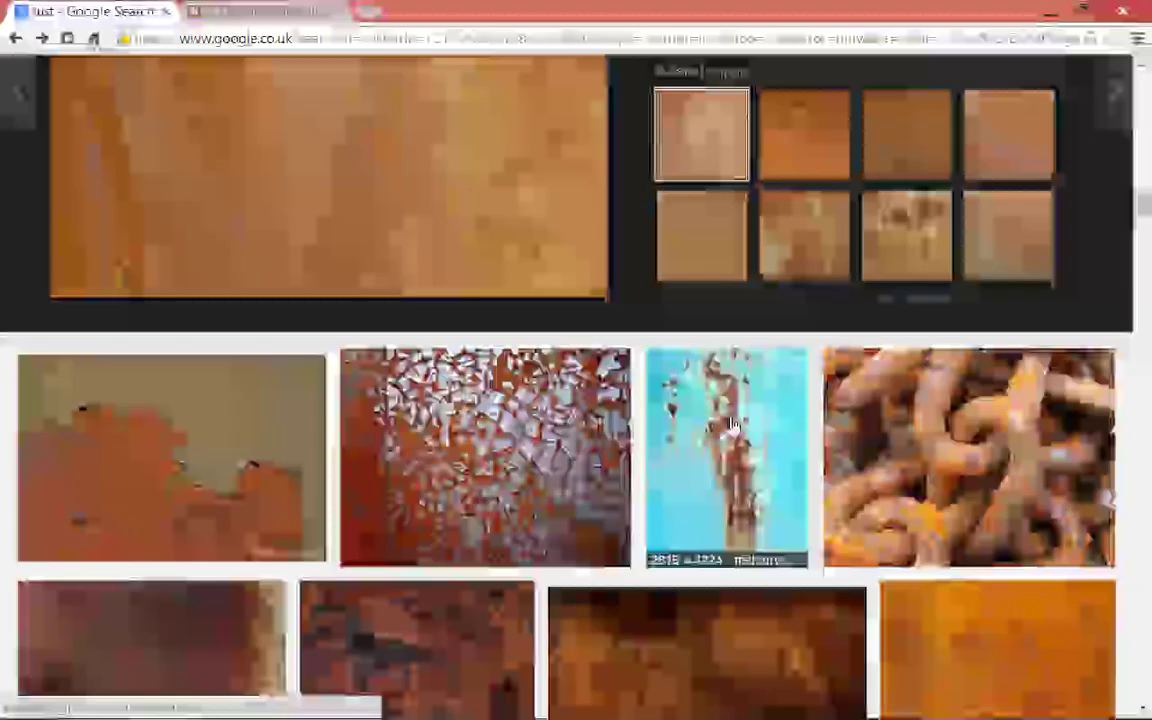
scroll(736, 376, down, 4)
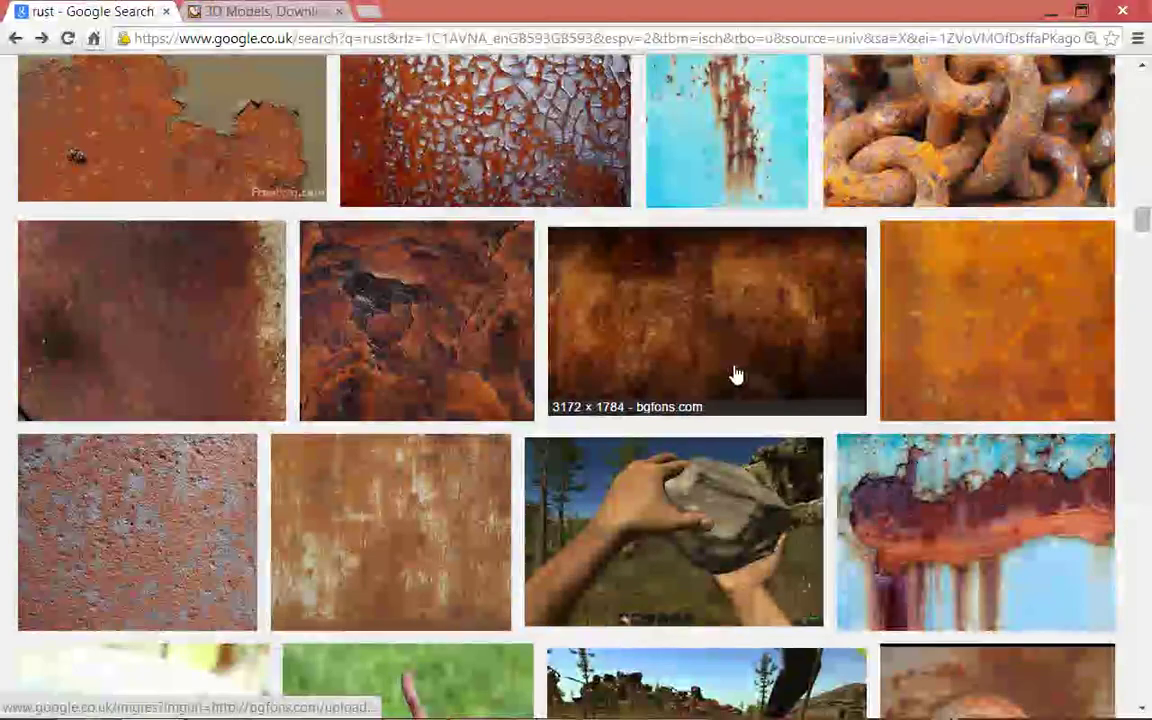
scroll(713, 224, up, 5)
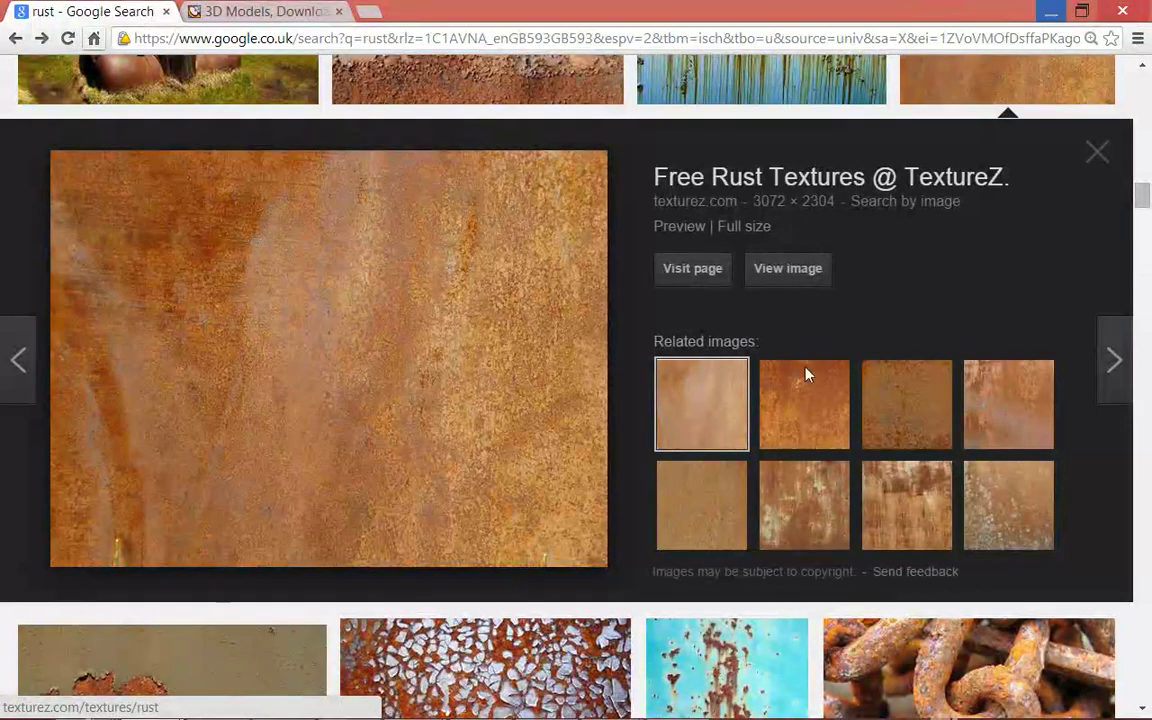
click(1100, 160)
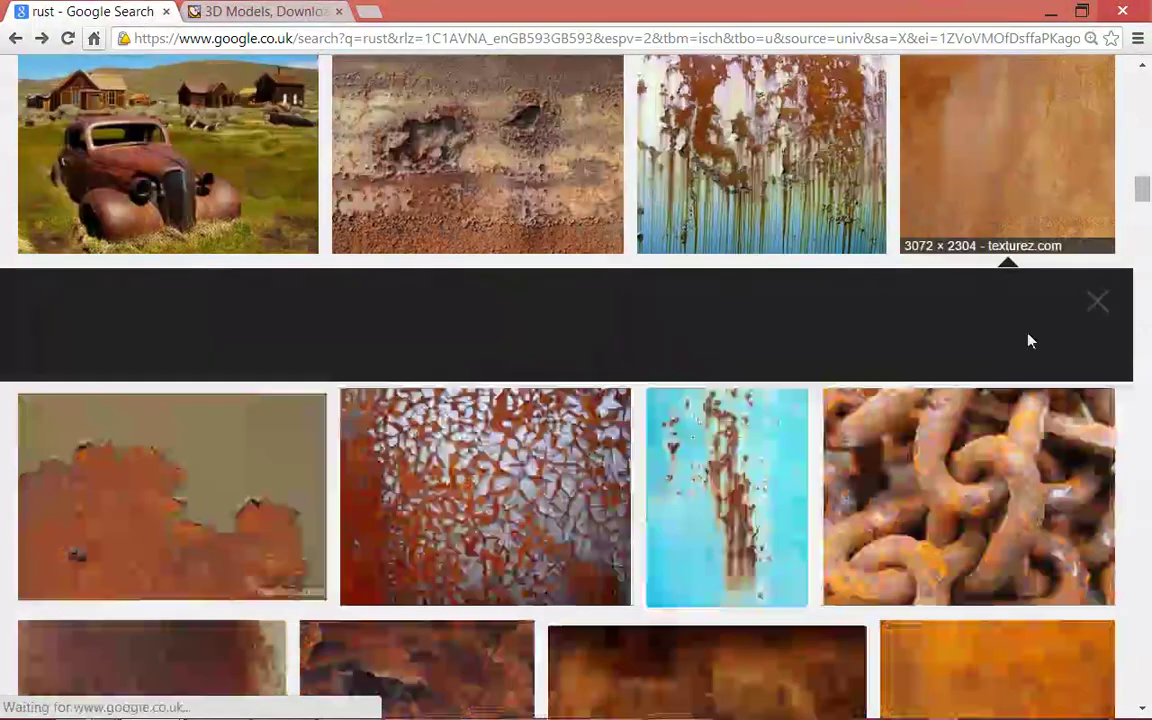
click(1051, 12)
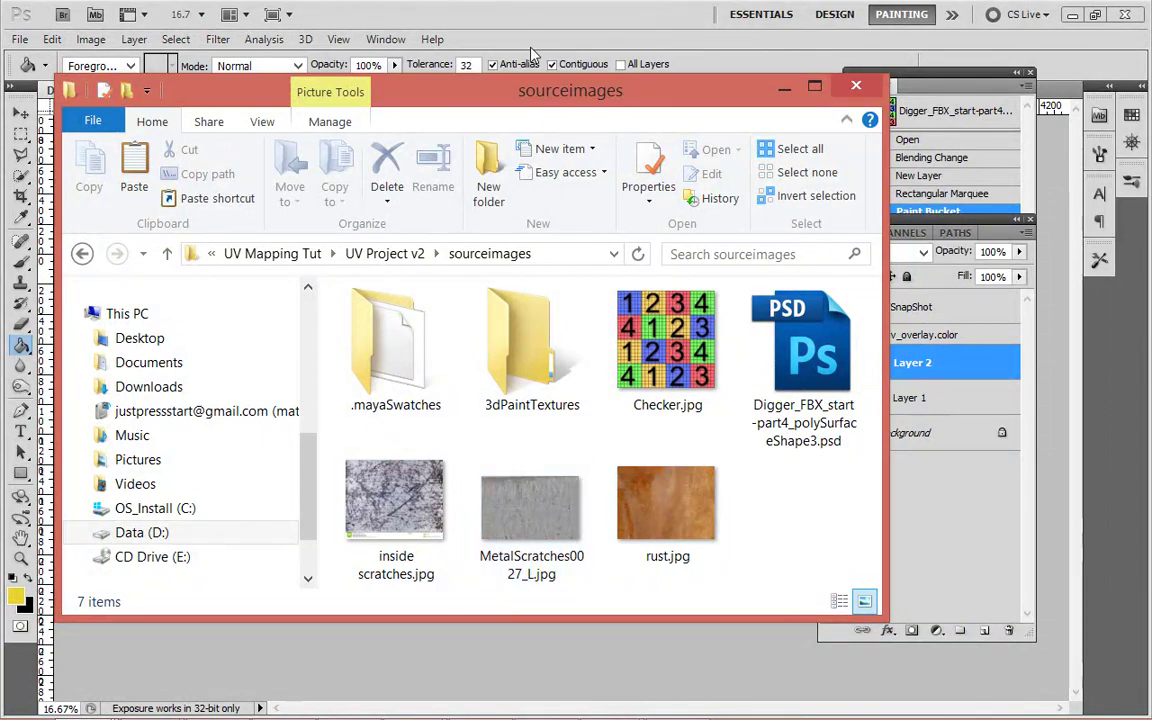
Place MetalScratches0027_L.jpg from the sourceimages folder above Layer 2, scaled proportionally to about 385% so it spans the canvas width.
click(784, 86)
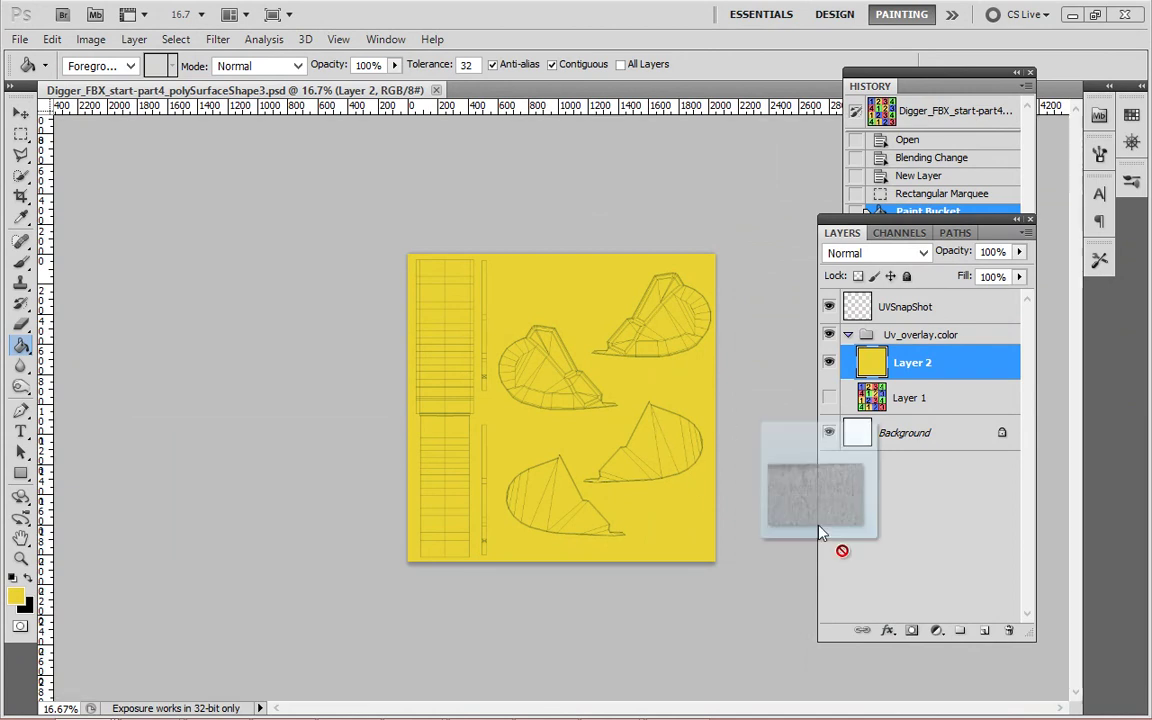
drag(563, 447, 599, 332)
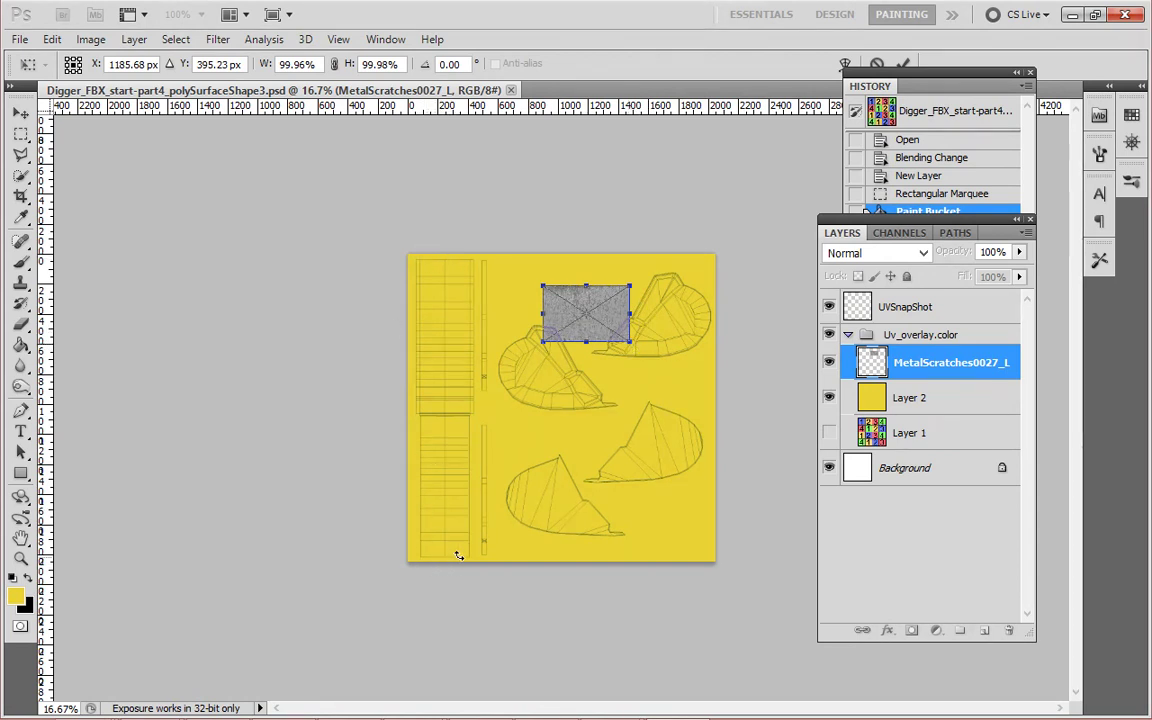
shift+drag(630, 340, 998, 447)
drag(638, 408, 290, 418)
shift+drag(687, 616, 588, 462)
drag(410, 466, 623, 429)
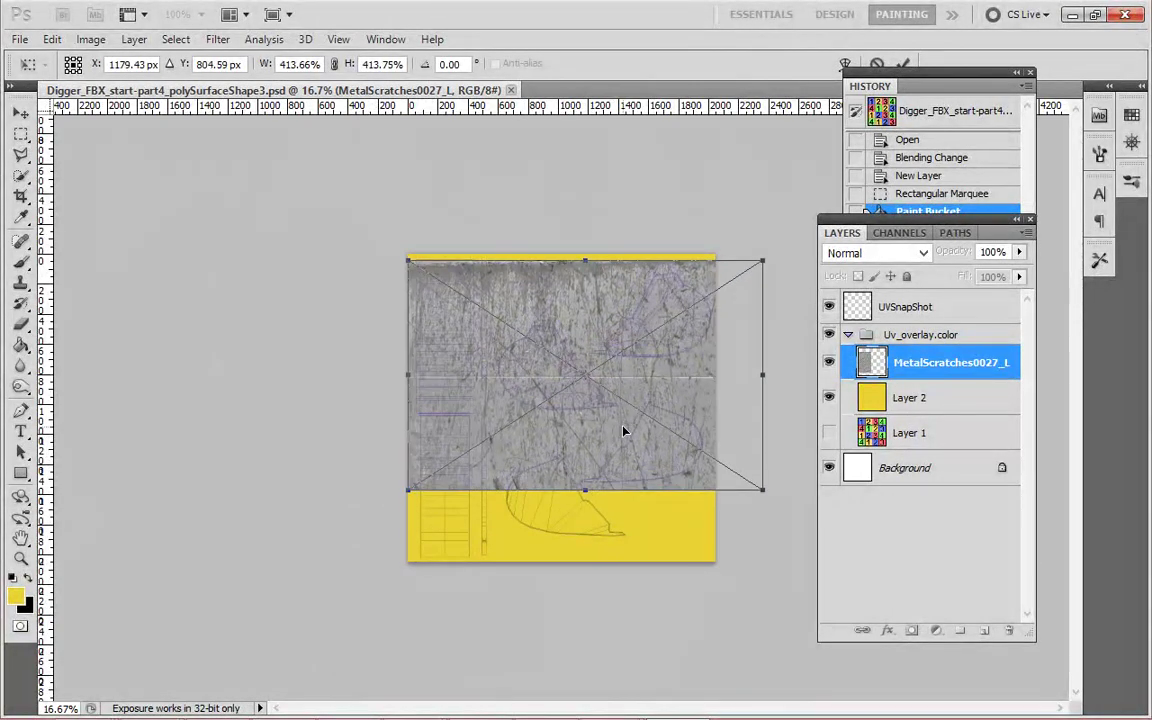
shift+drag(762, 489, 741, 470)
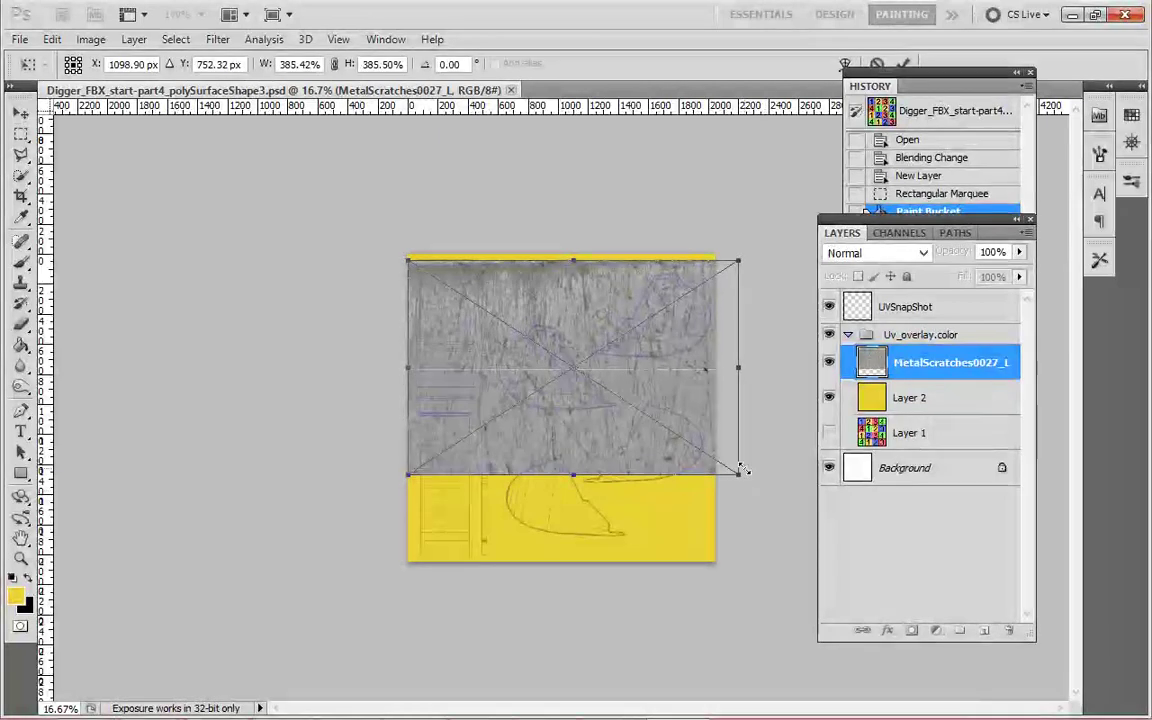
click(22, 560)
click(500, 290)
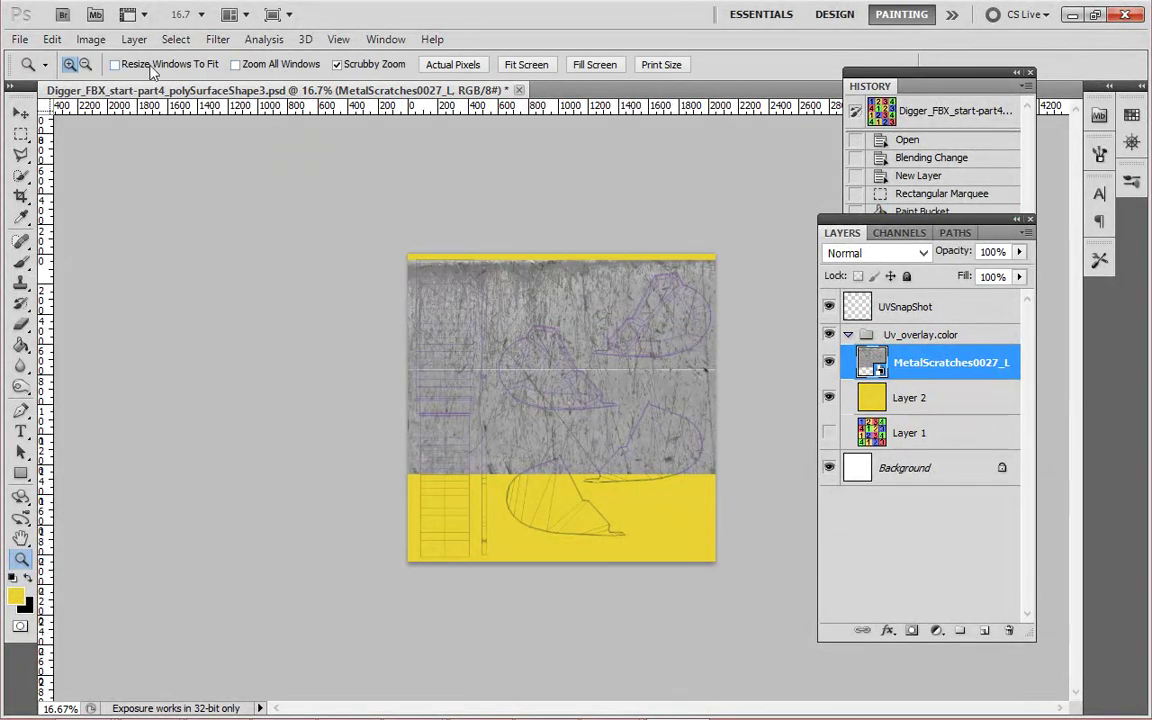
Try moving the MetalScratches0027_L layer down and to the right over the yellow canvas.
click(468, 74)
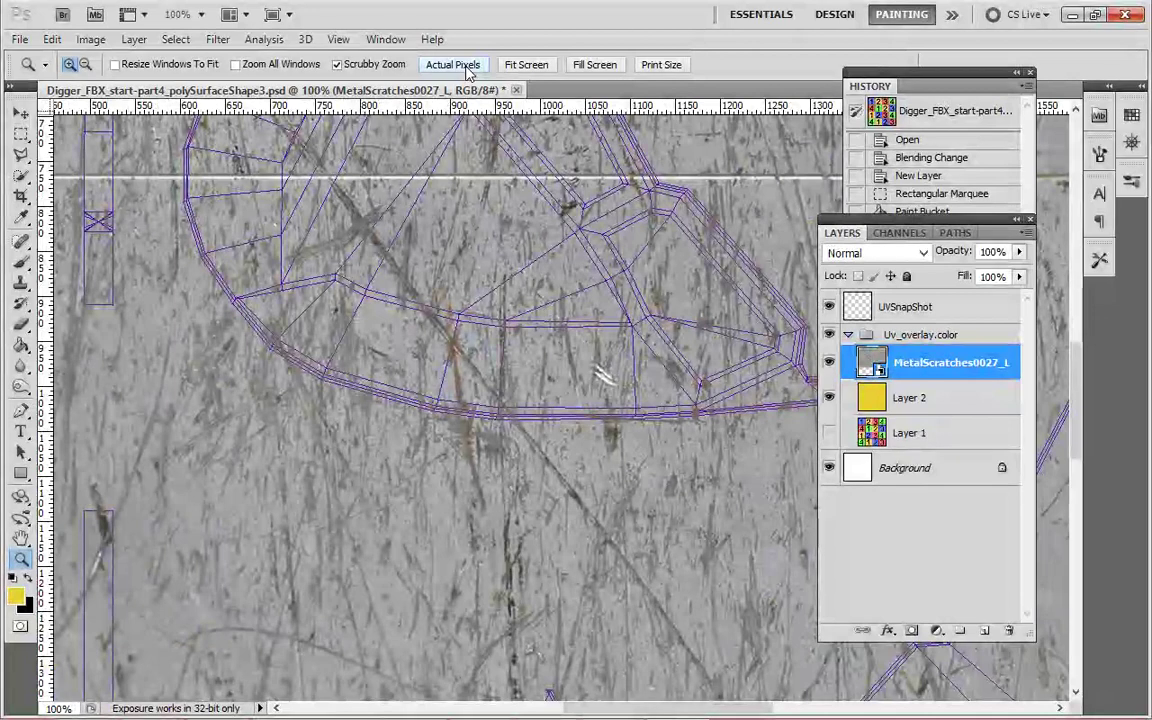
click(522, 64)
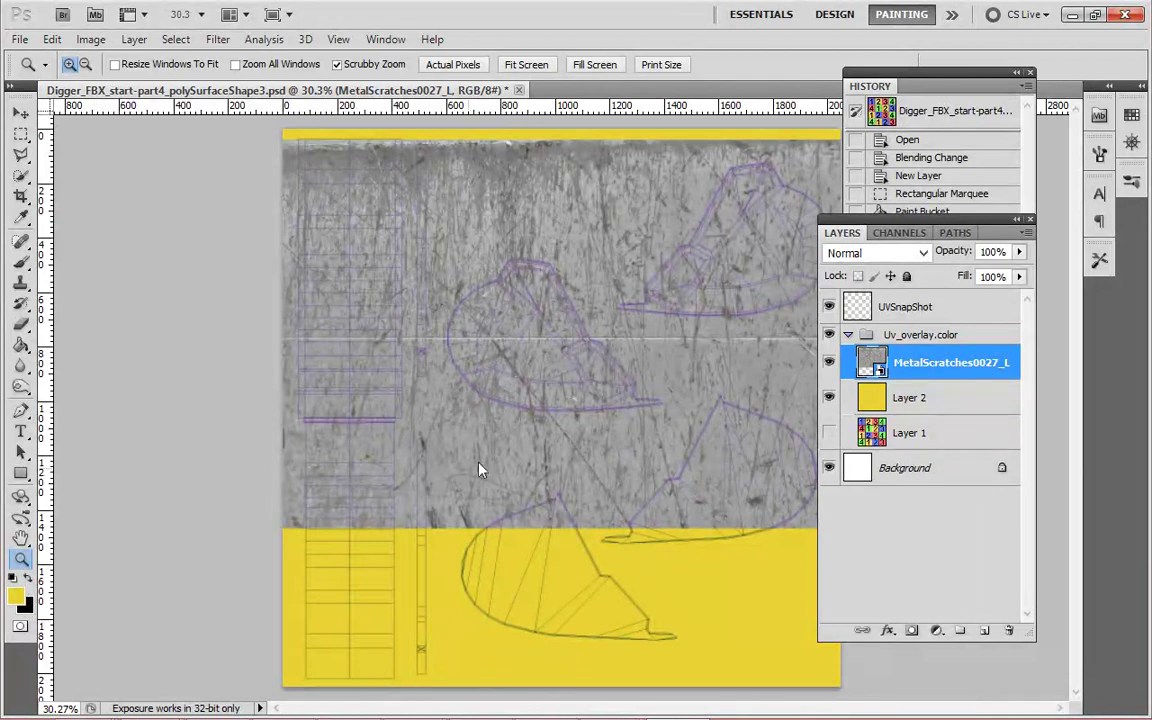
click(20, 113)
drag(427, 200, 527, 310)
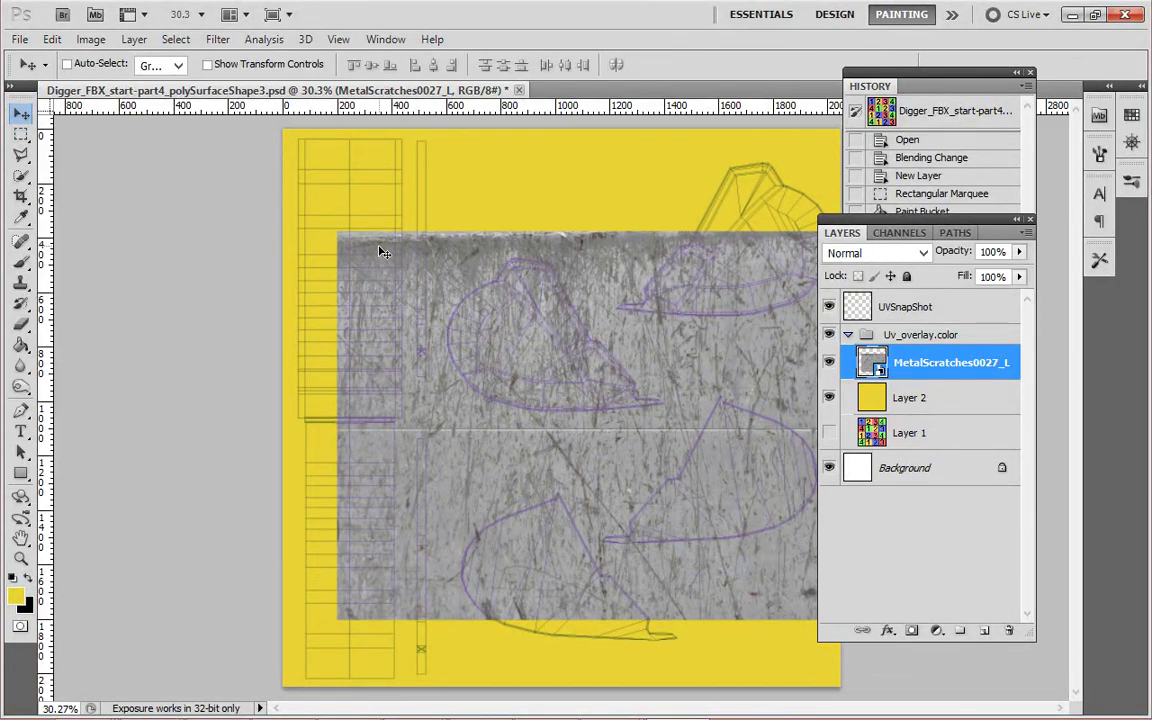
Switch to Maya to examine the bucket model in a full-size perspective view, and return to Photoshop.
mouse_move(249, 643)
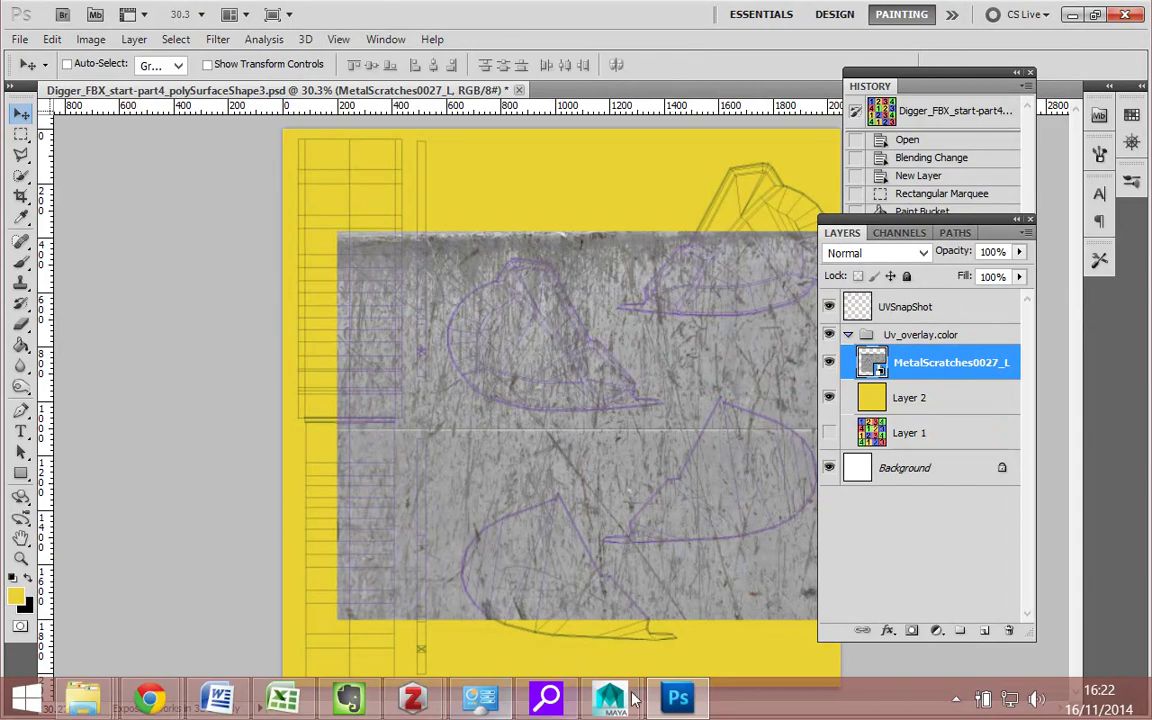
mouse_move(610, 697)
click(728, 588)
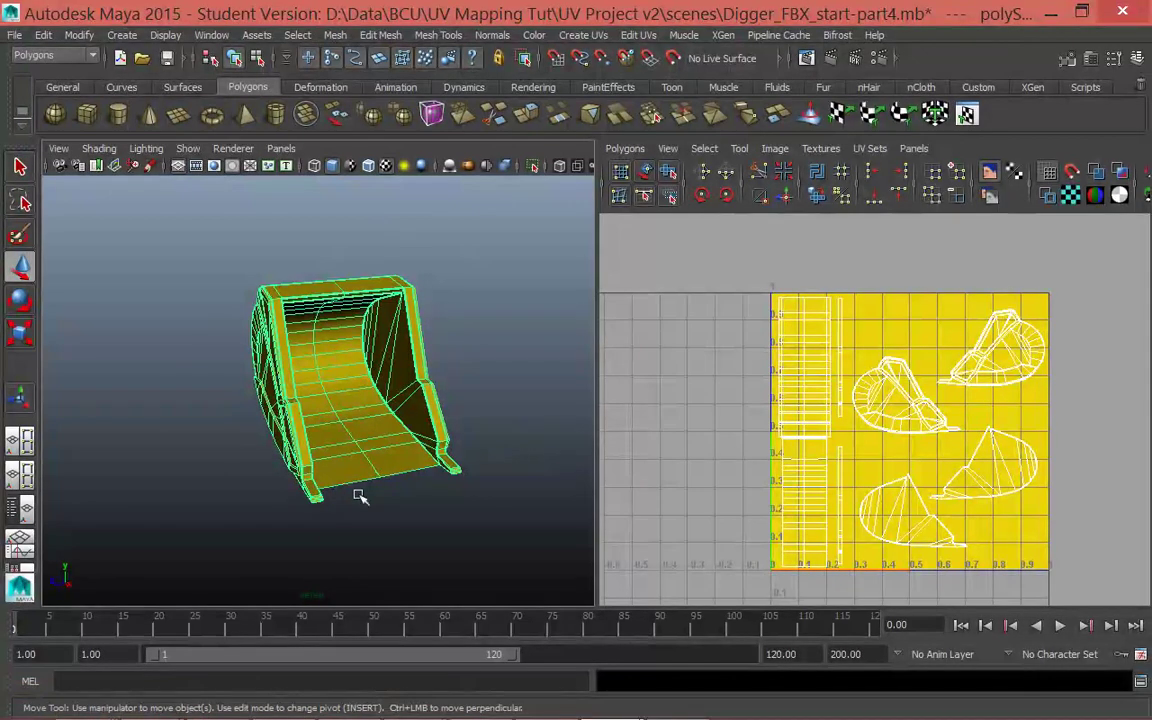
key(space)
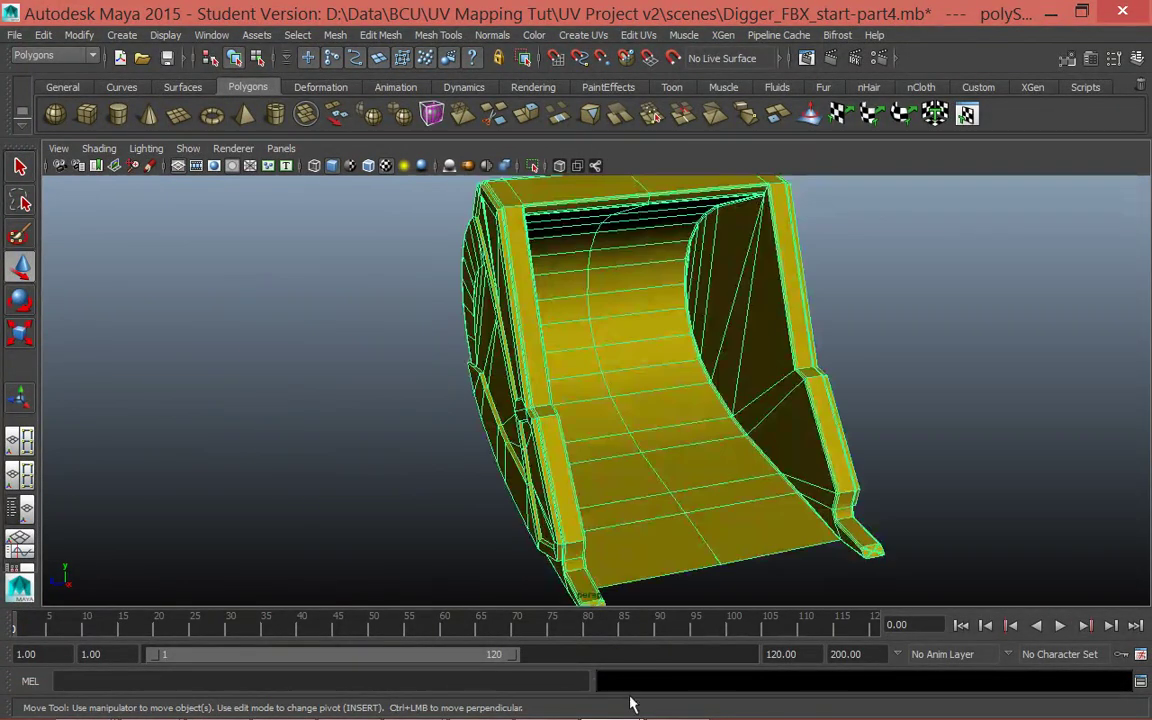
mouse_move(621, 705)
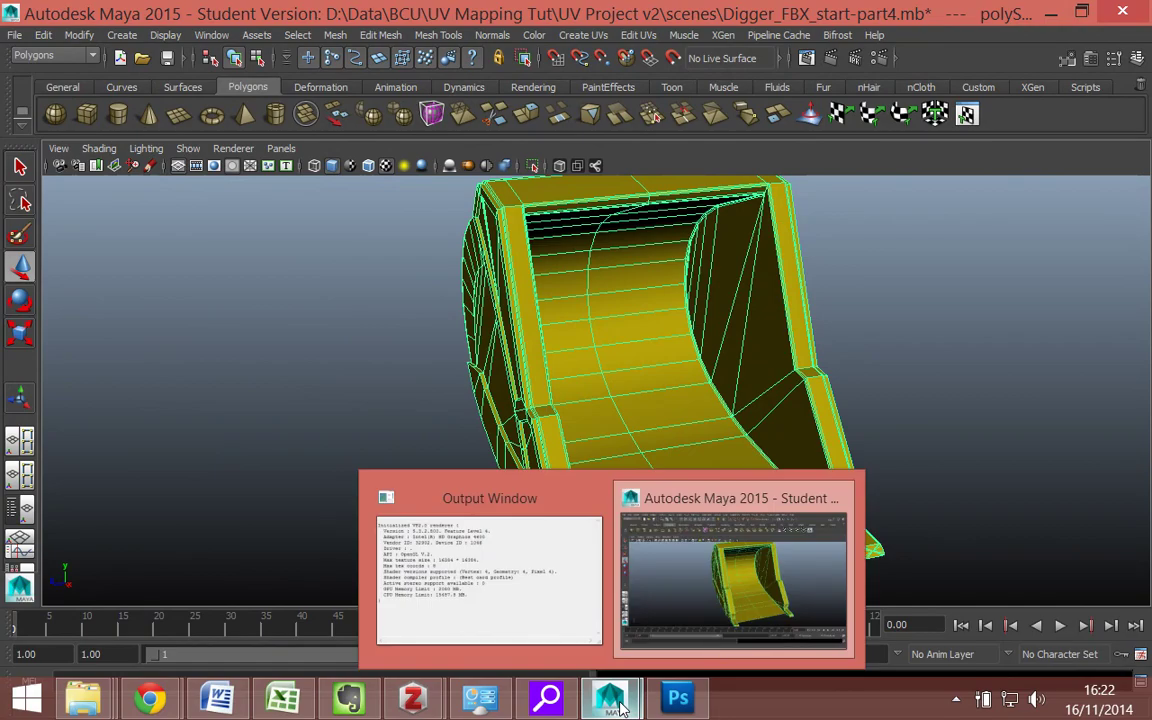
click(677, 697)
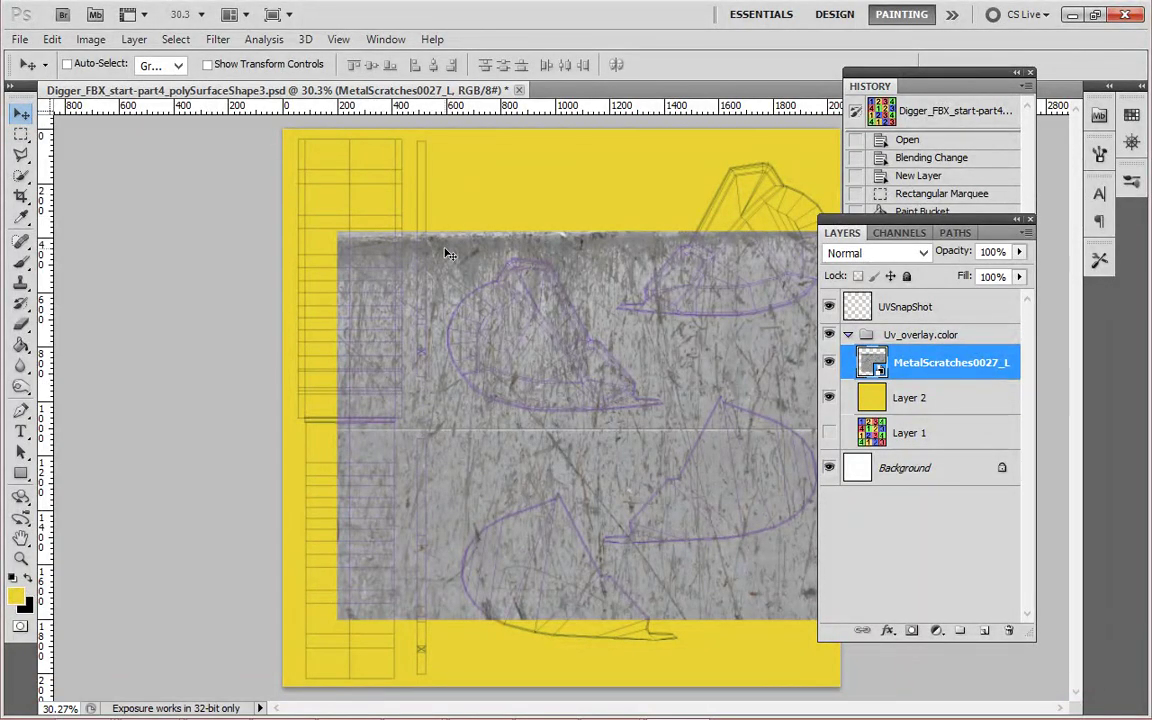
Move the MetalScratches0027_L layer so its upper-left corner just covers the top of the tall UV strip at the canvas's left.
drag(447, 260, 400, 170)
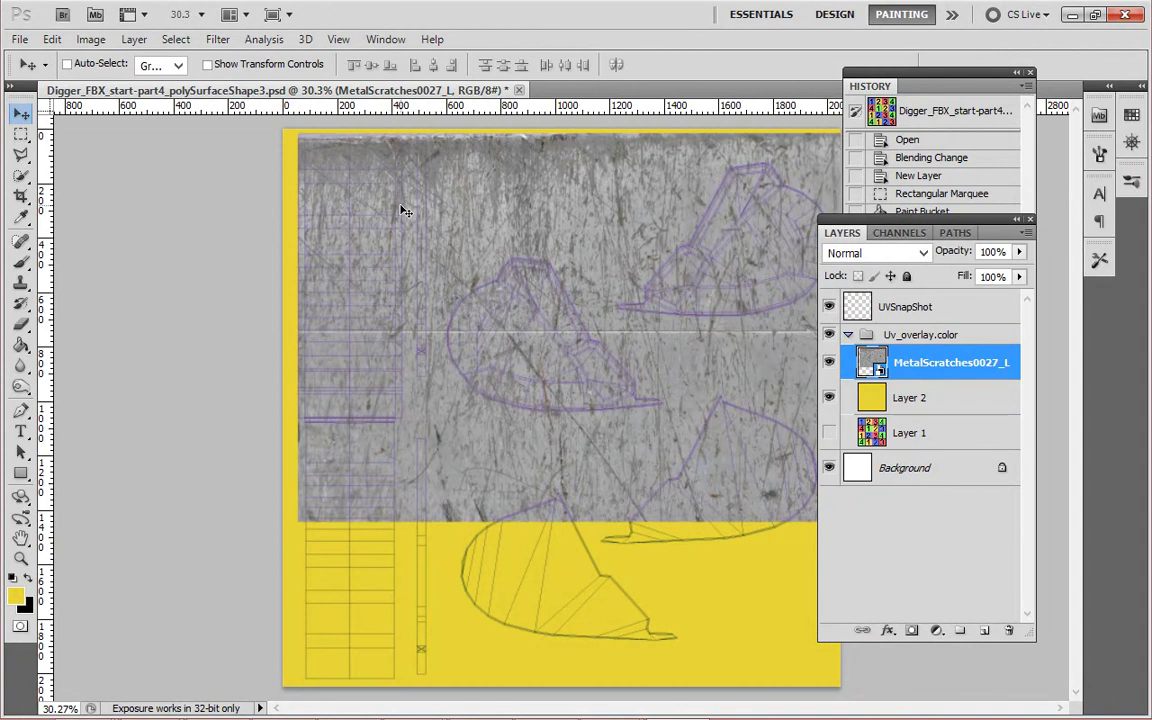
key(shift+Up)
key(shift+Left)
key(shift+Left)
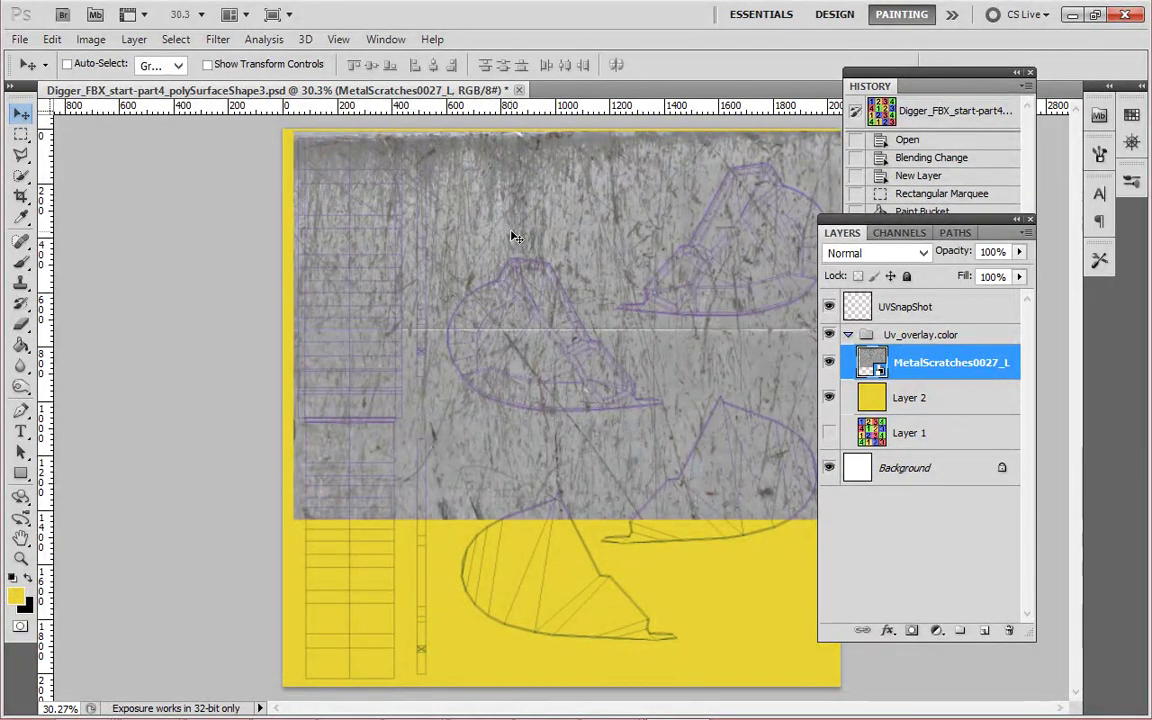
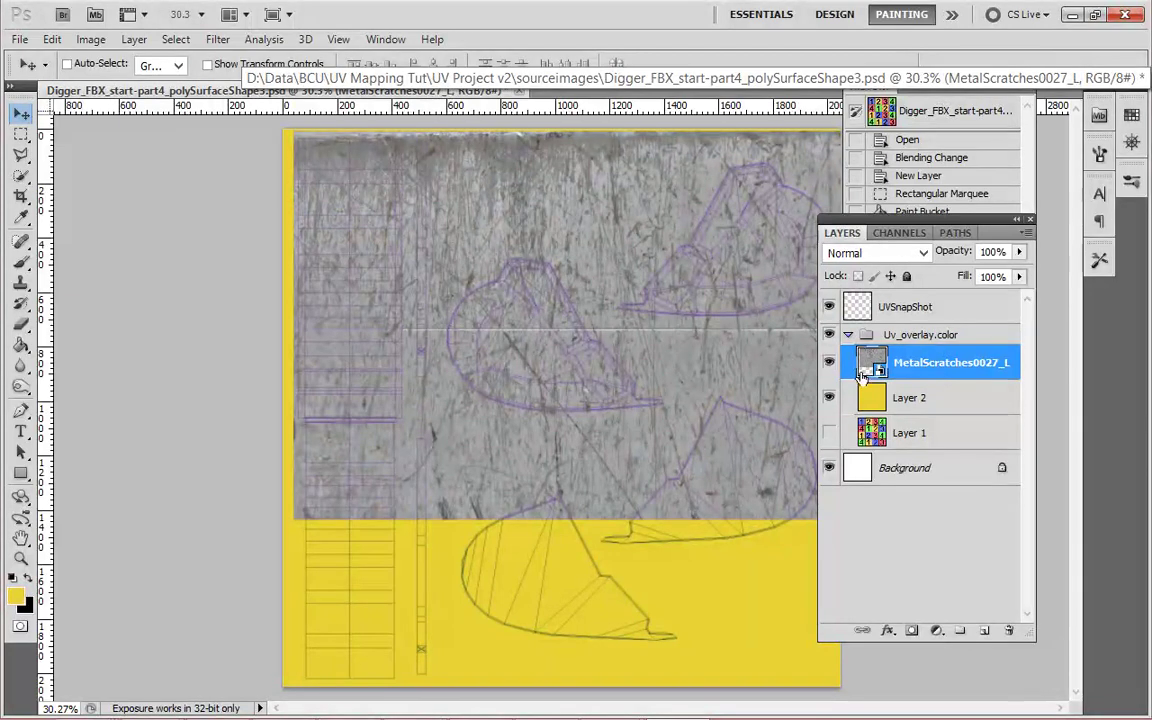
Rasterize the MetalScratches0027_L smart object layer.
right_click(903, 372)
click(899, 366)
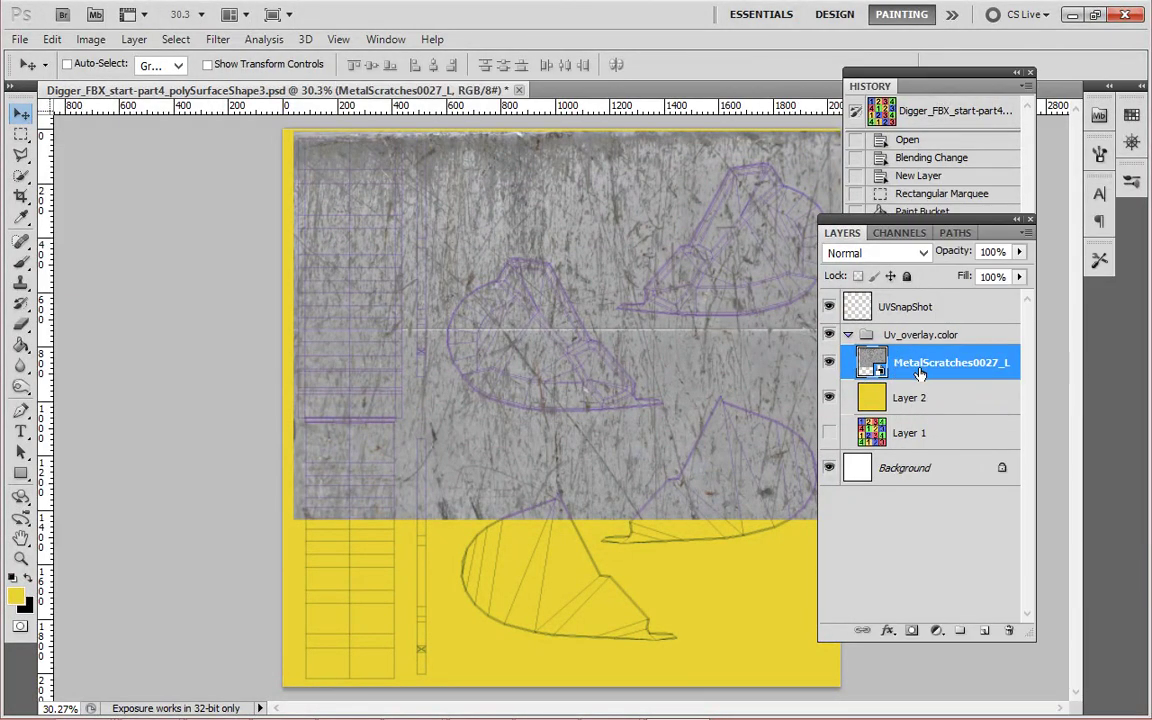
right_click(919, 372)
click(763, 418)
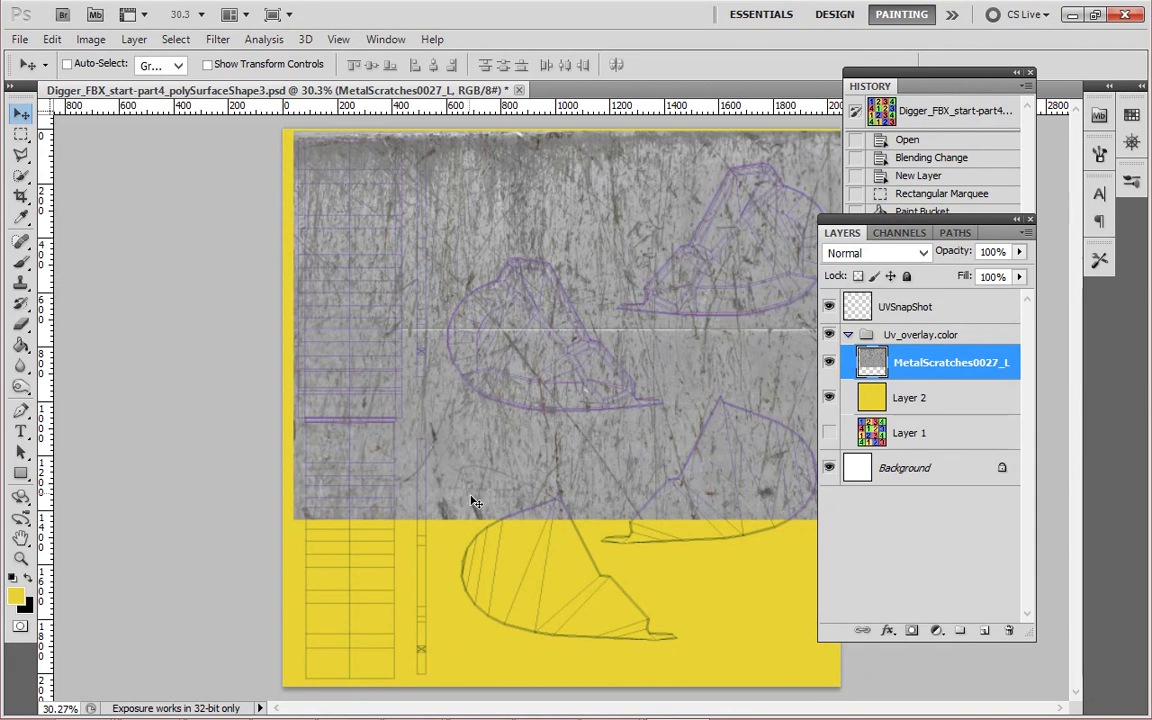
Copy a full-height rectangular strip about 400 px wide from the middle of the MetalScratches0027_L layer onto a new layer.
click(20, 133)
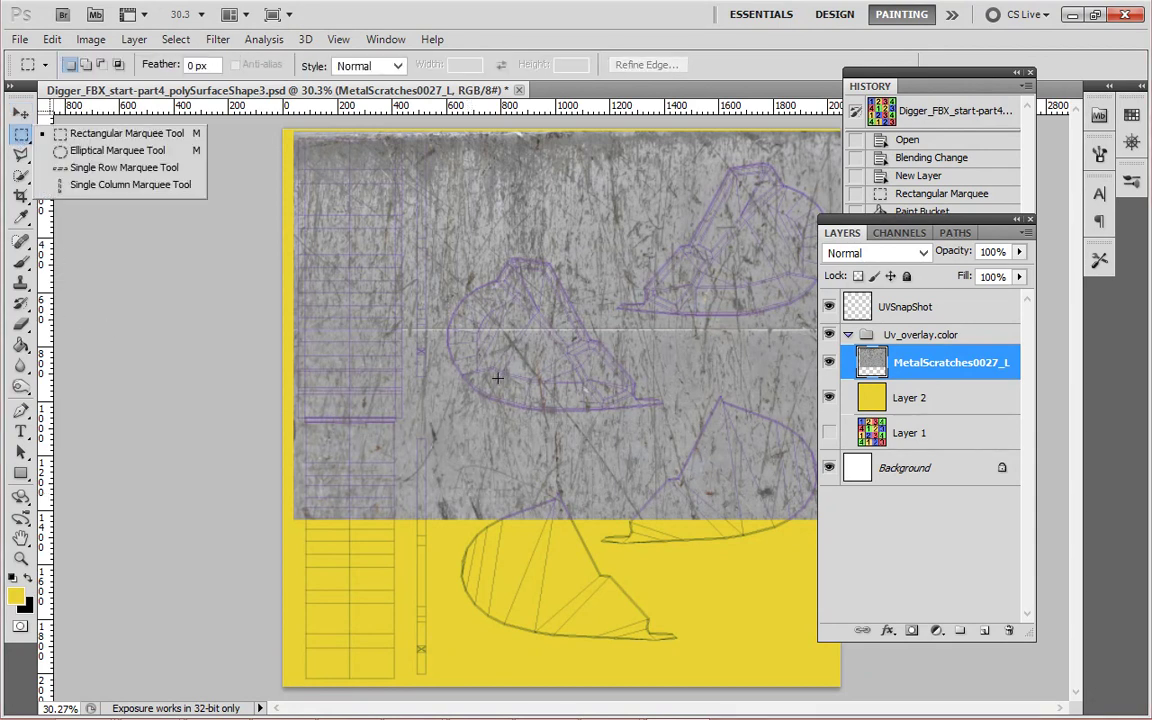
click(20, 112)
click(913, 398)
click(921, 365)
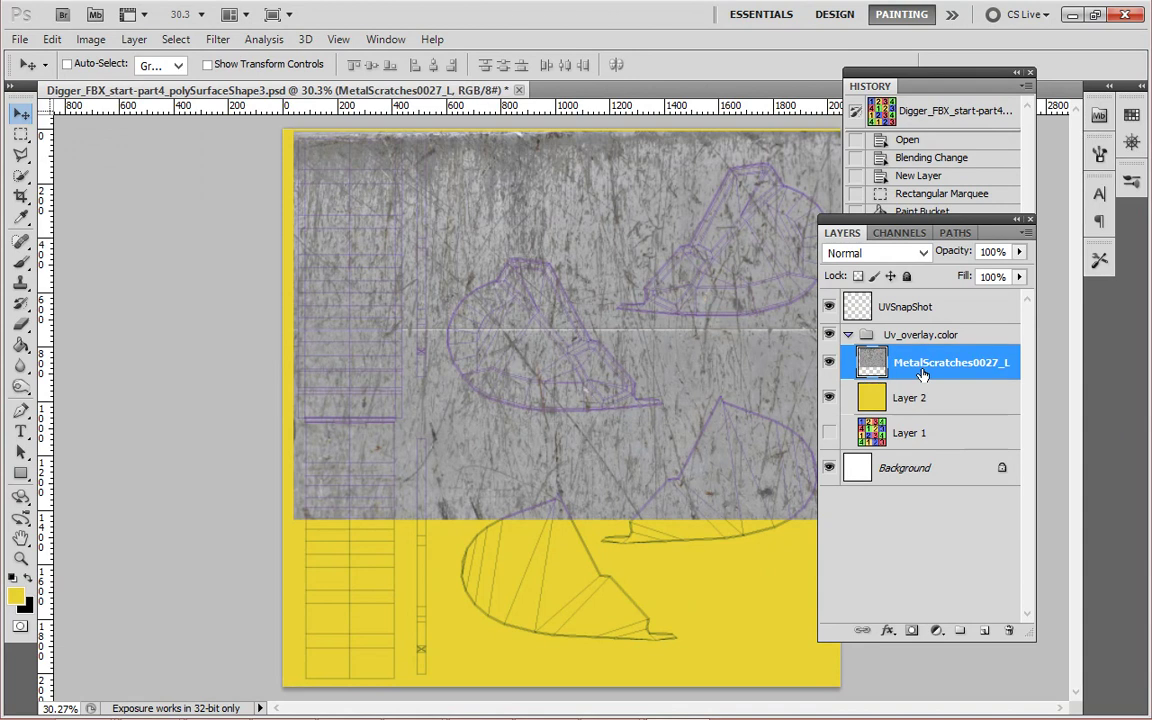
click(20, 133)
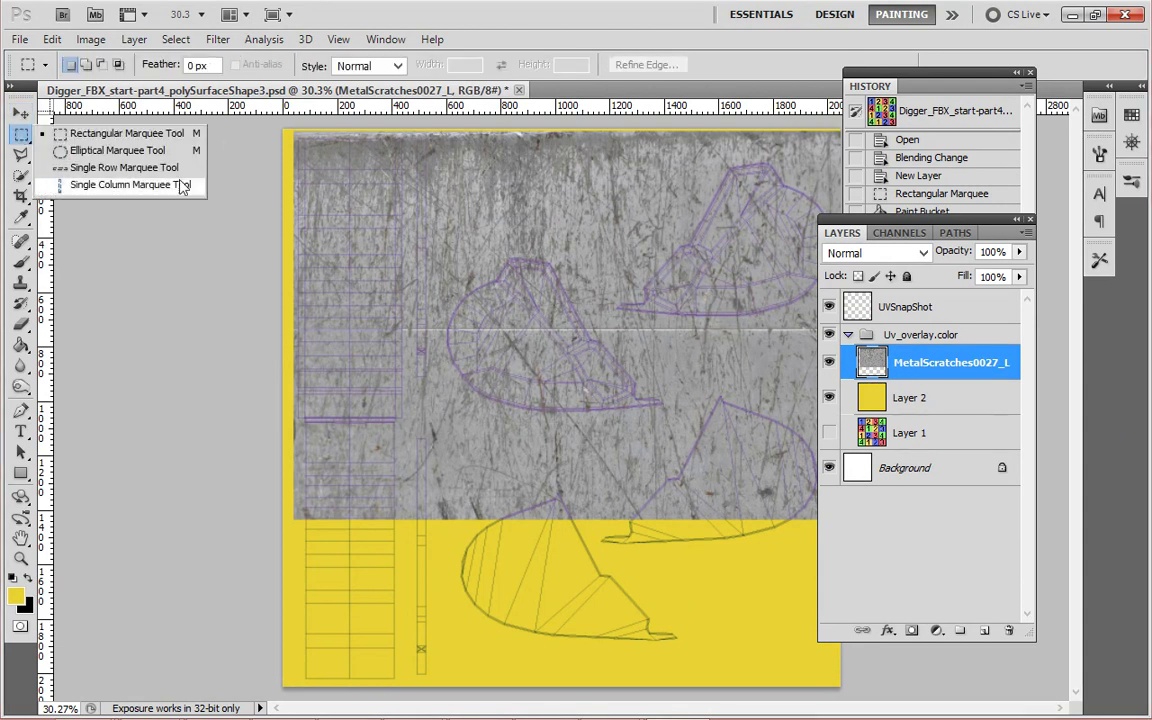
click(467, 123)
drag(467, 123, 565, 578)
drag(579, 531, 578, 528)
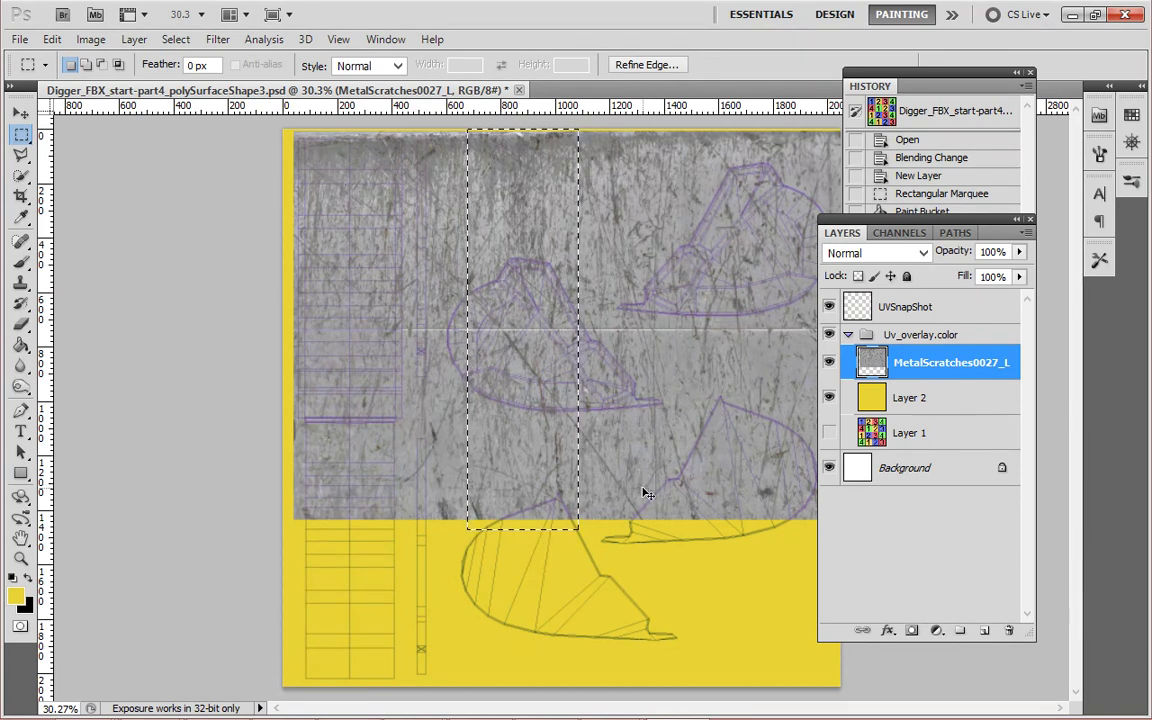
key(ctrl+j)
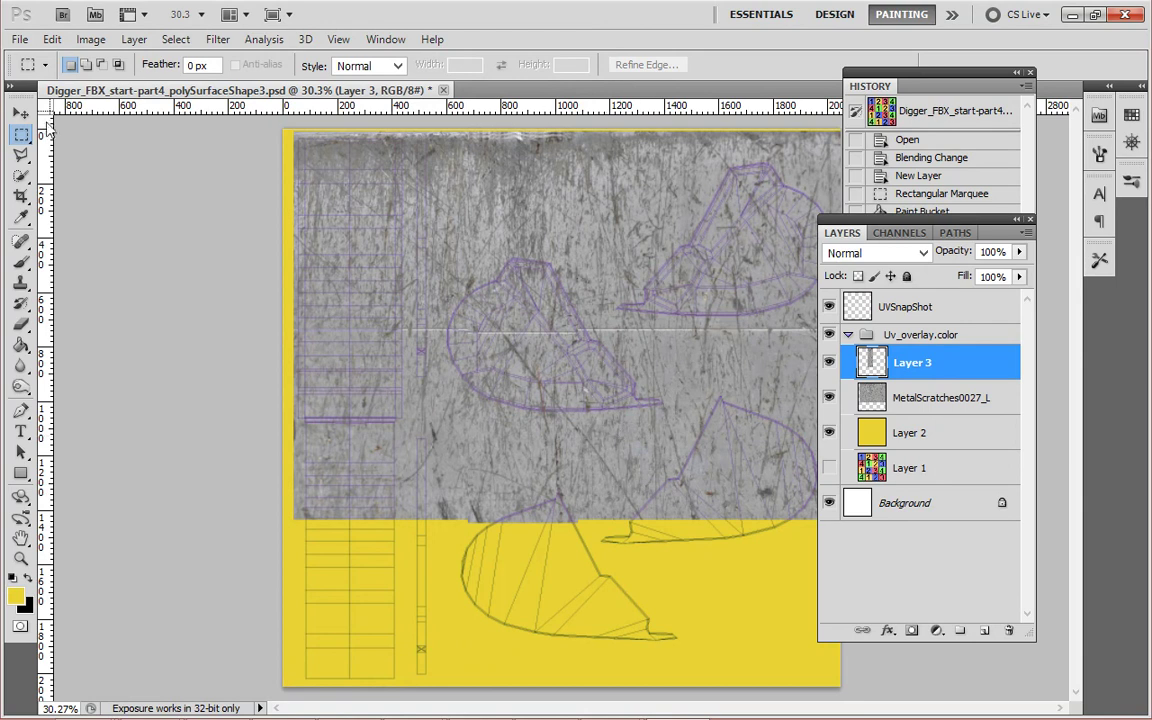
Move the copied scratch strip on Layer 3 downward and flip it vertically.
click(20, 114)
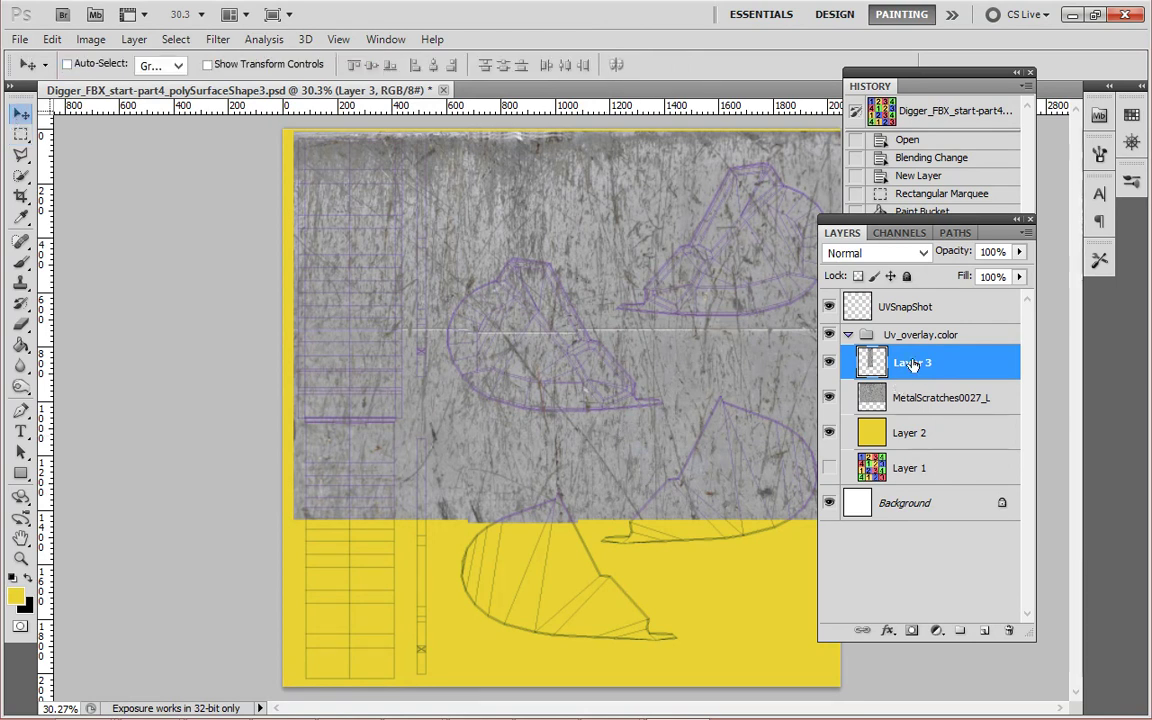
drag(566, 314, 512, 373)
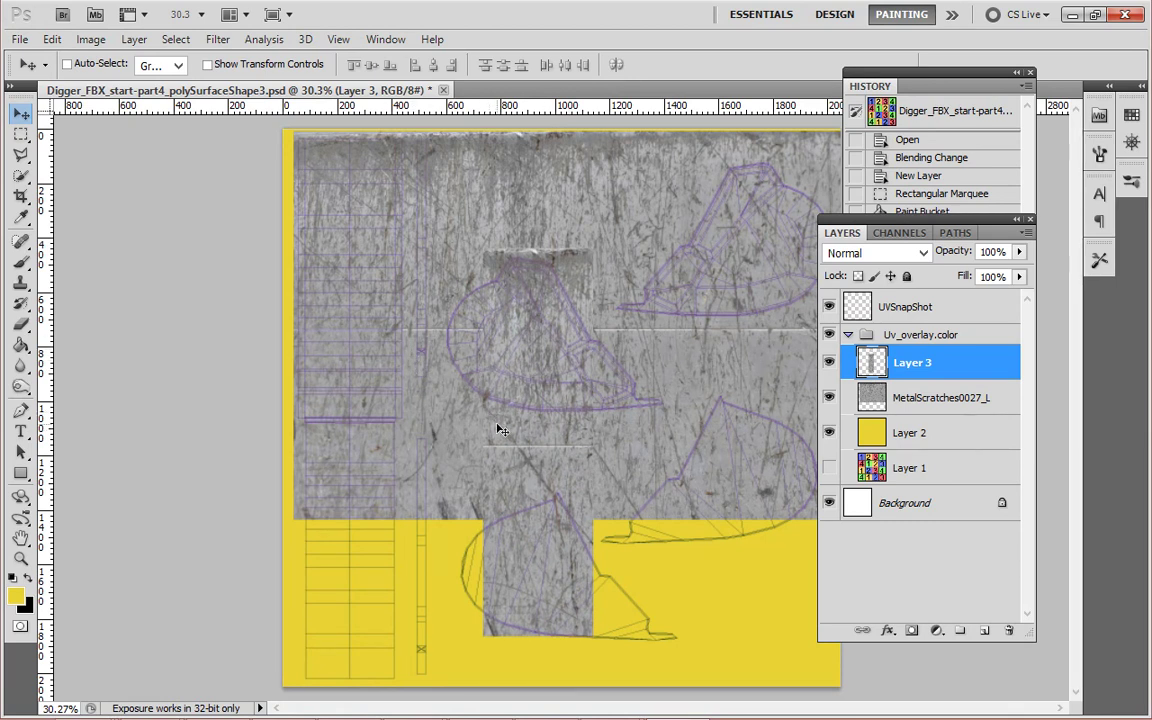
click(132, 40)
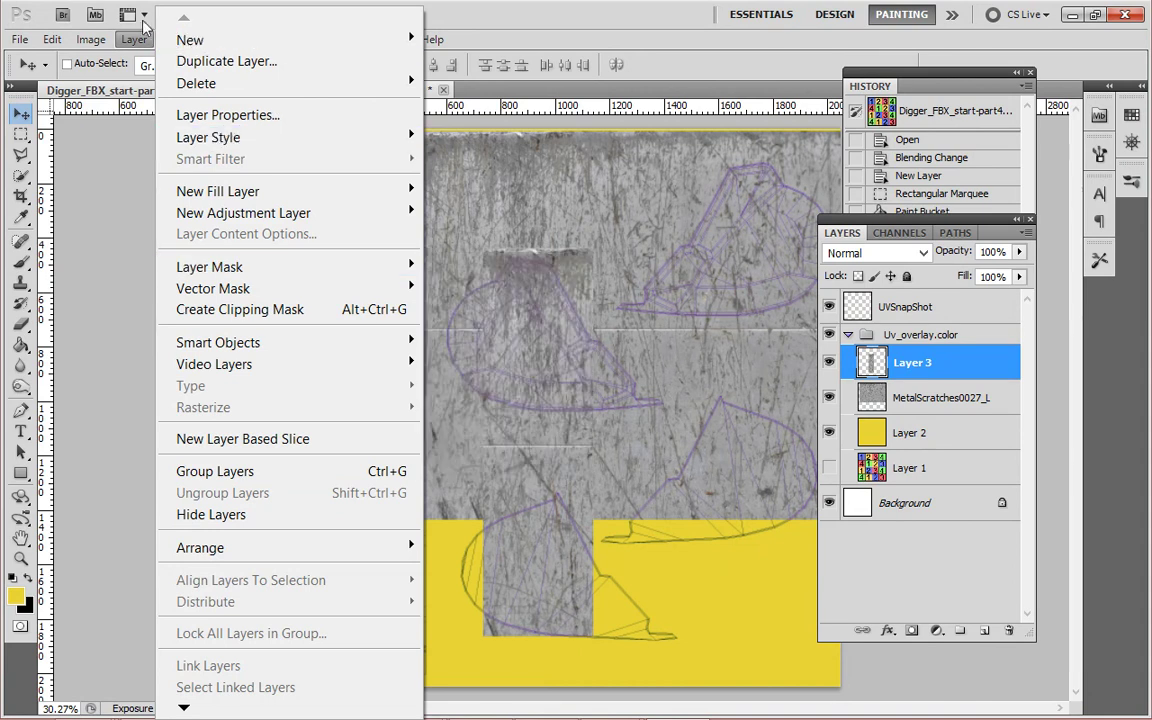
mouse_move(80, 42)
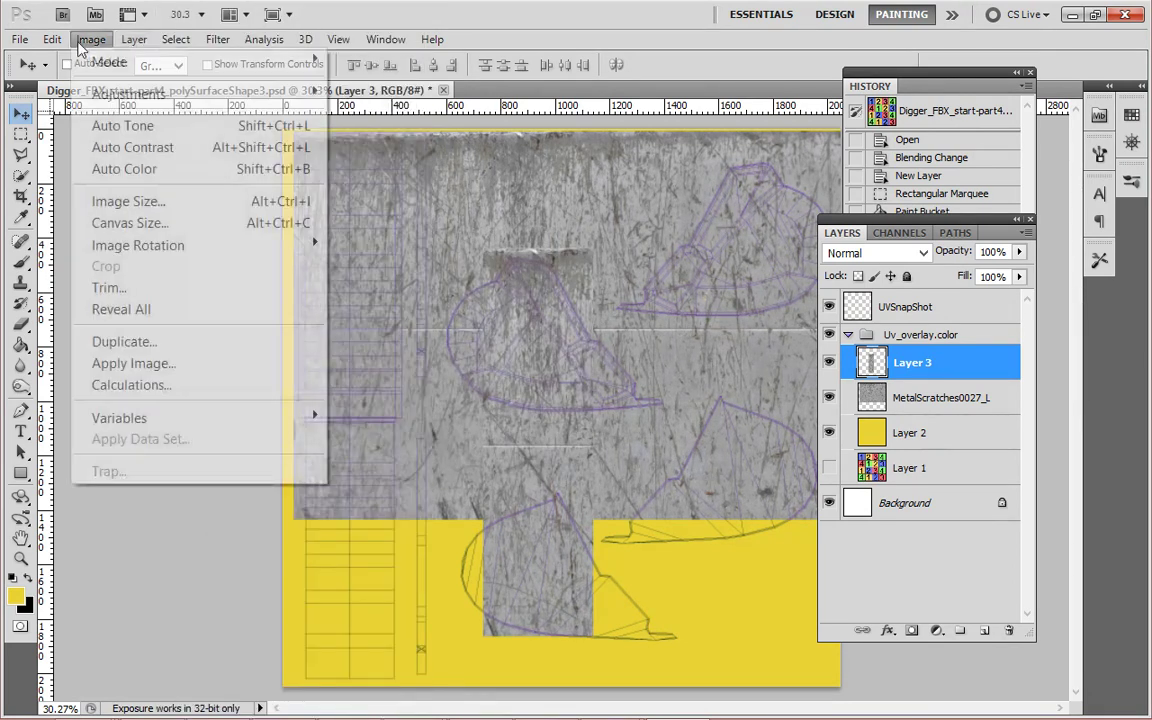
mouse_move(352, 463)
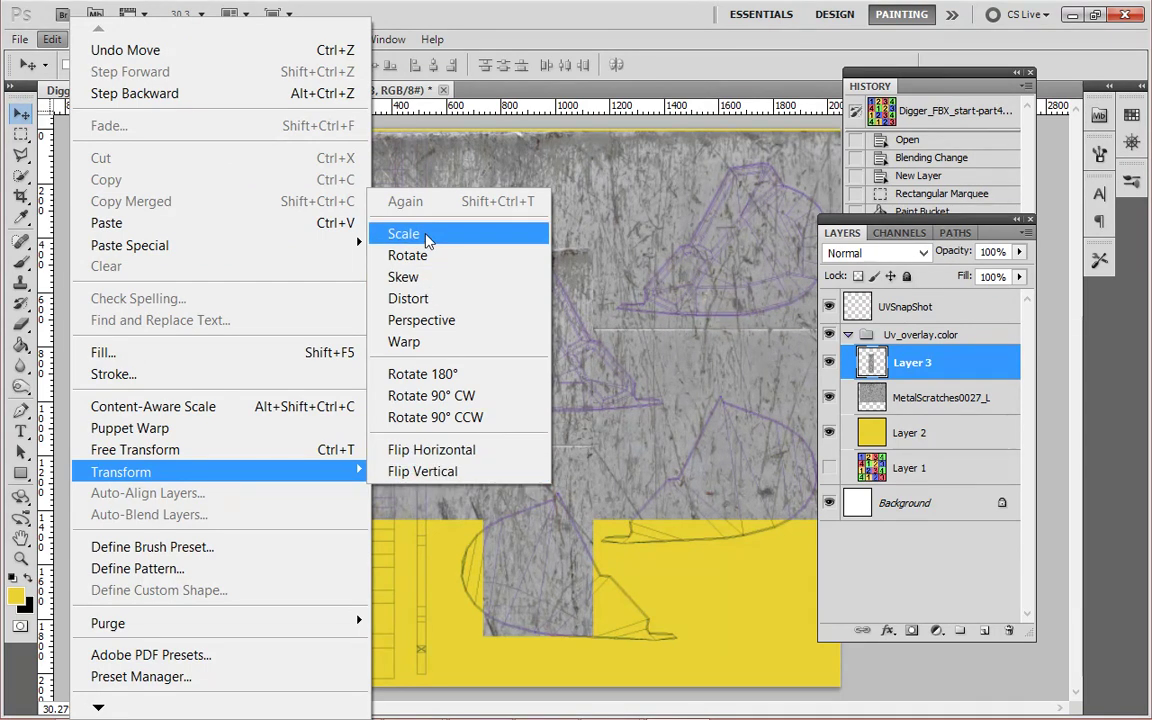
click(440, 478)
Position the flipped Layer 3 strip over the lower part of the tall UV strip, flush with the scratches' left edge.
drag(555, 575, 362, 623)
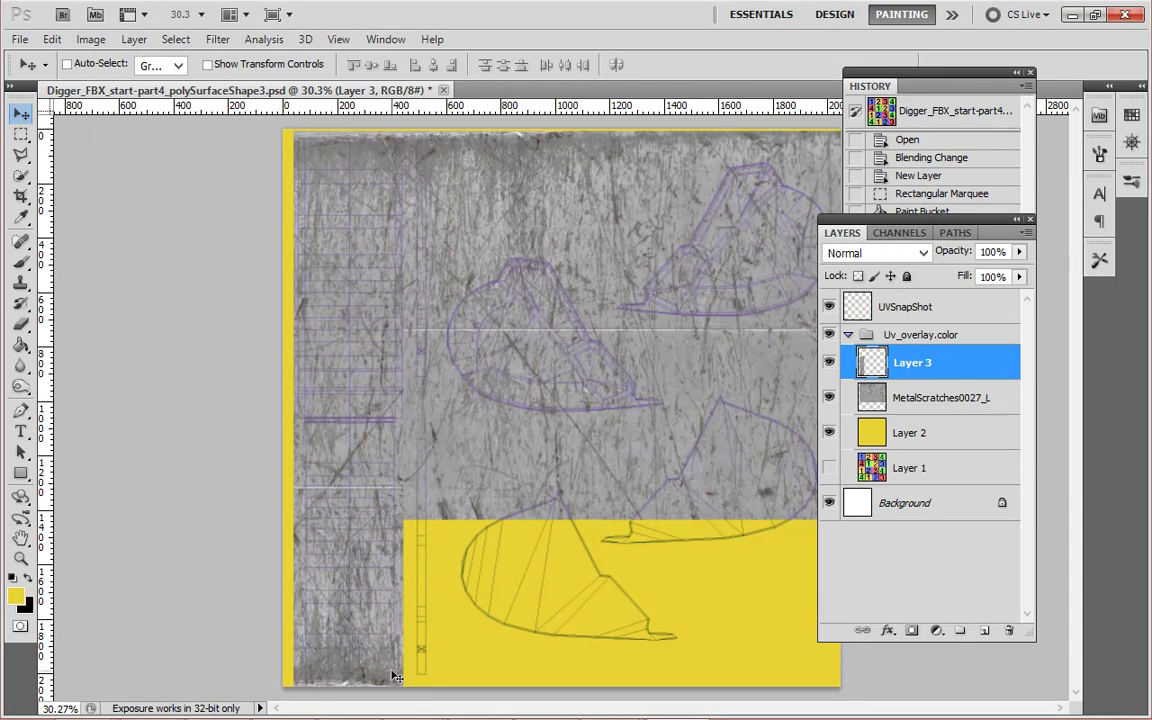
key(shift+Up)
key(shift+Up)
key(shift+Down)
key(shift+Up)
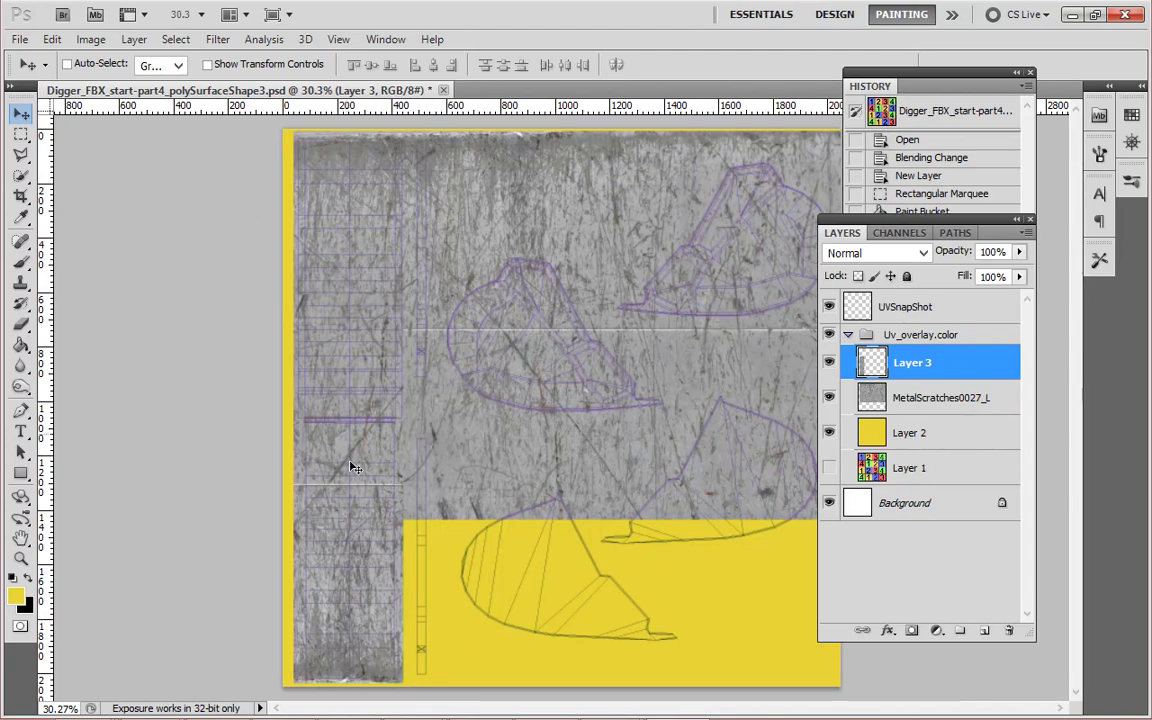
Select the tall UV strip's area, invert the selection and delete the rest of the MetalScratches0027_L layer's image.
click(21, 133)
drag(285, 128, 405, 693)
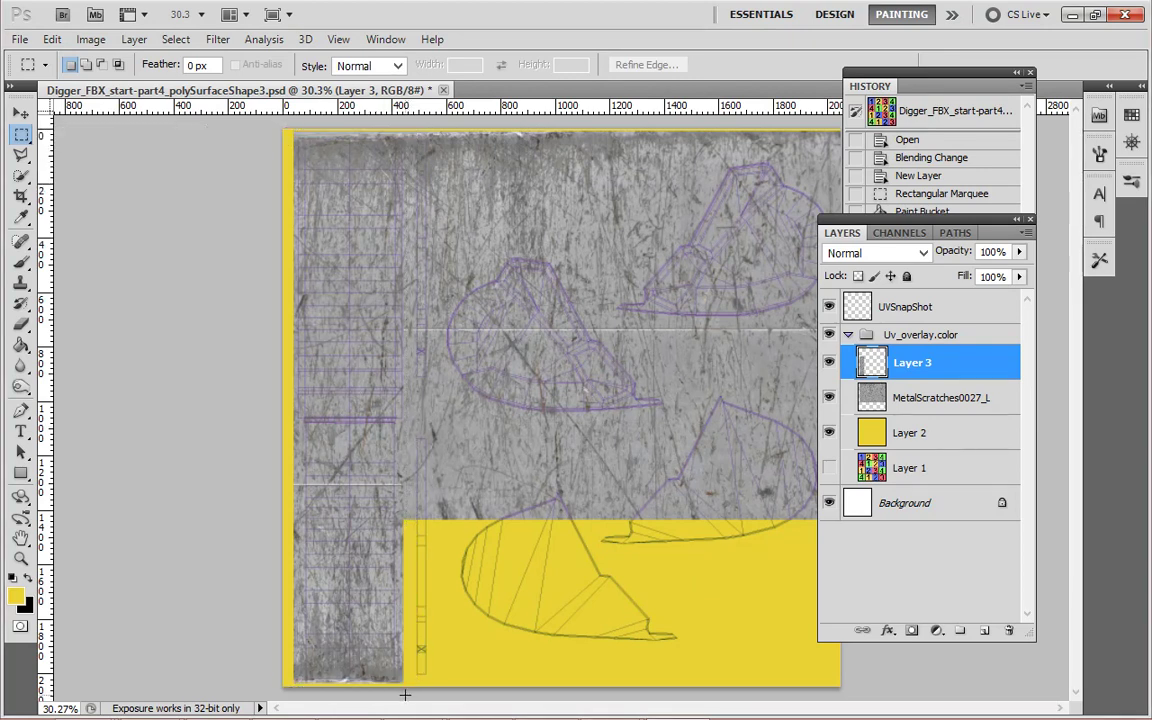
click(214, 40)
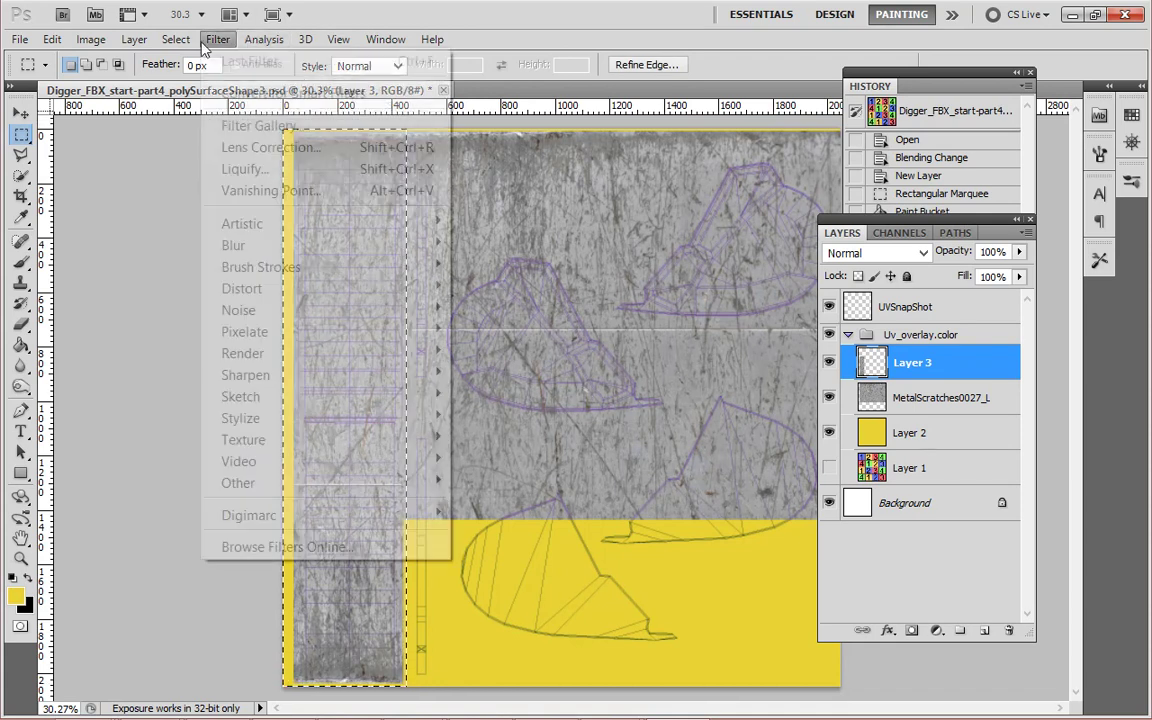
mouse_move(175, 39)
click(212, 128)
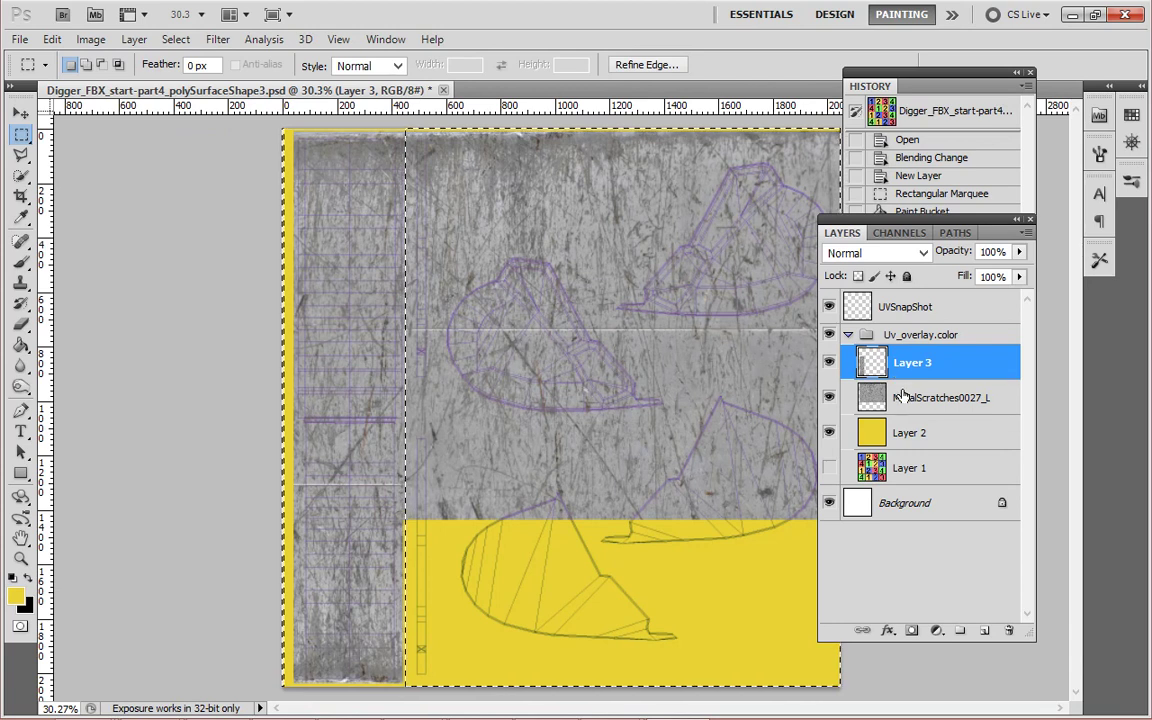
click(905, 397)
key(Delete)
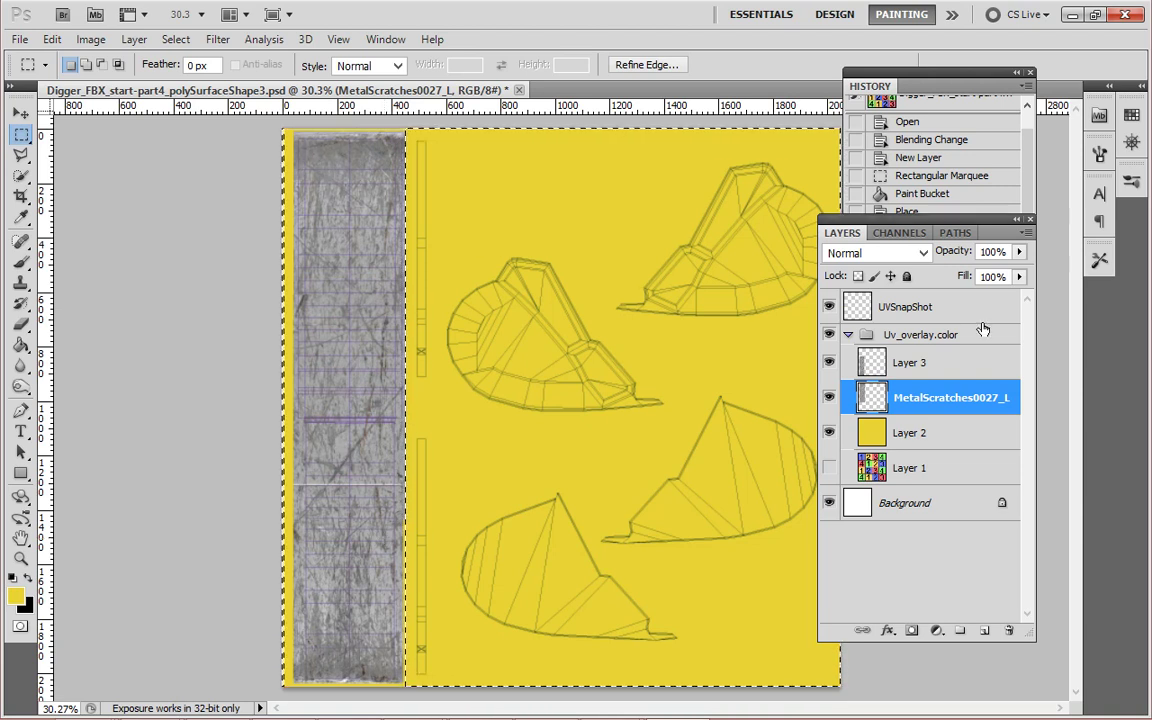
Hide Layer 2 and the MetalScratches0027_L layer, checking how Layer 3 overlaps the scratches by toggling its visibility.
click(829, 432)
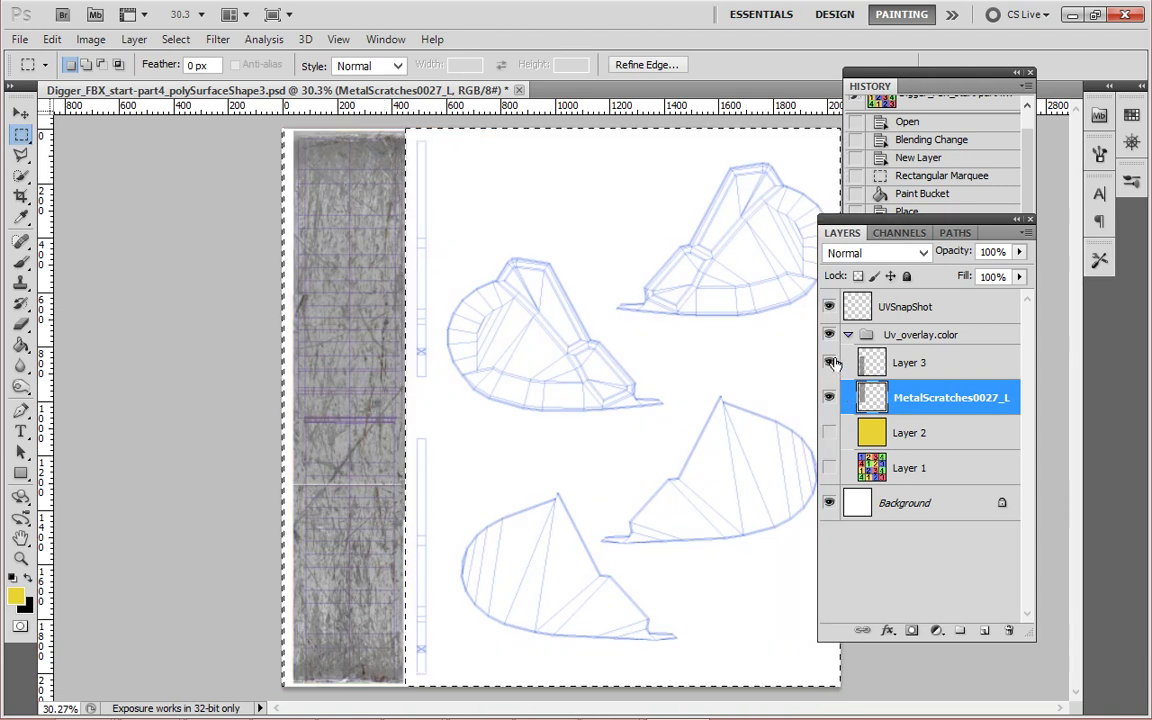
click(829, 362)
click(829, 362)
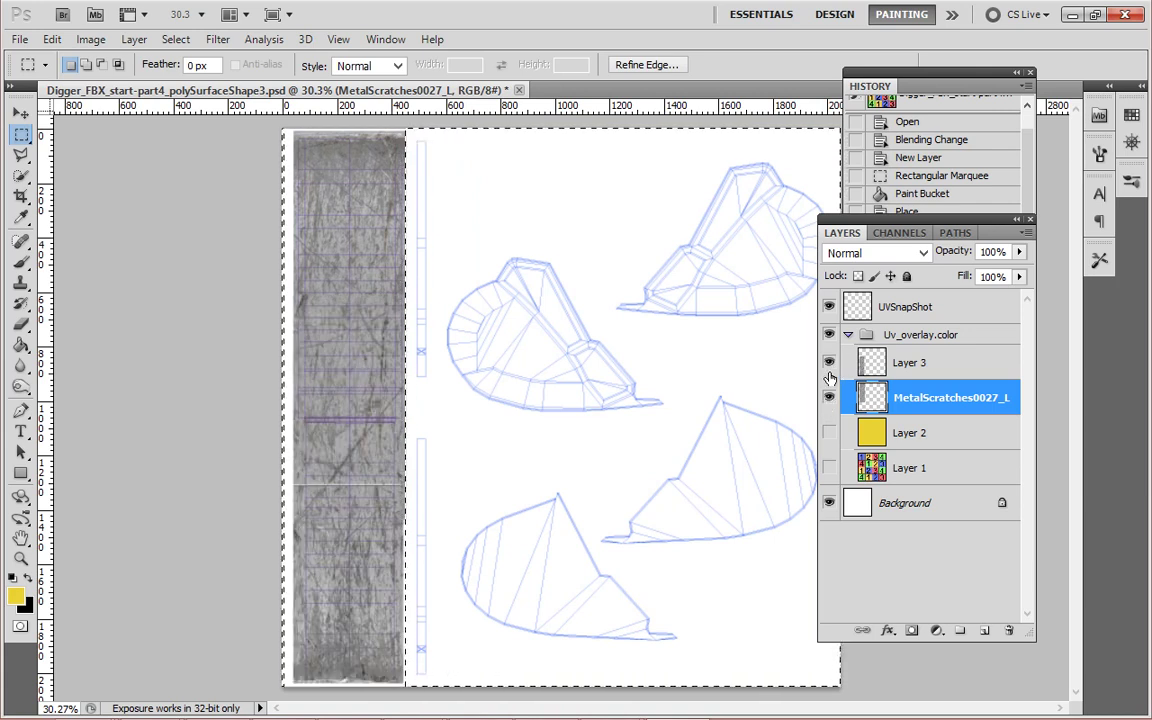
click(829, 362)
click(829, 362)
click(829, 397)
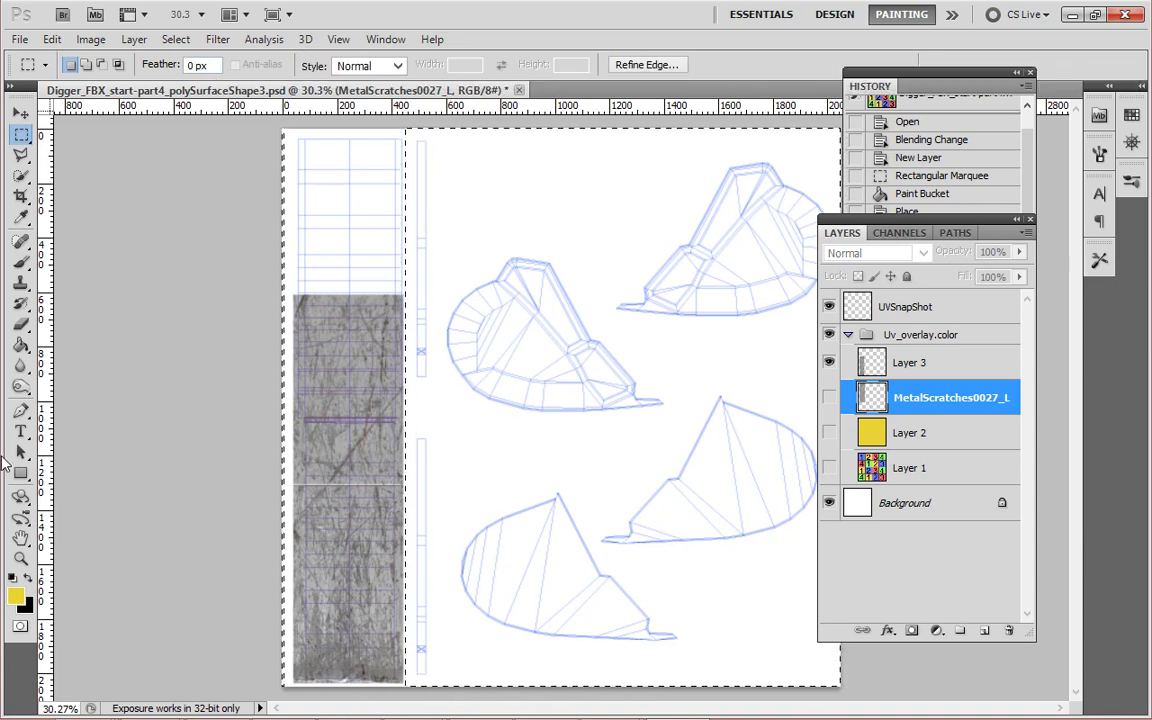
Examine Layer 3's scratch strip around its white horizontal line at 100% magnification.
double_click(20, 558)
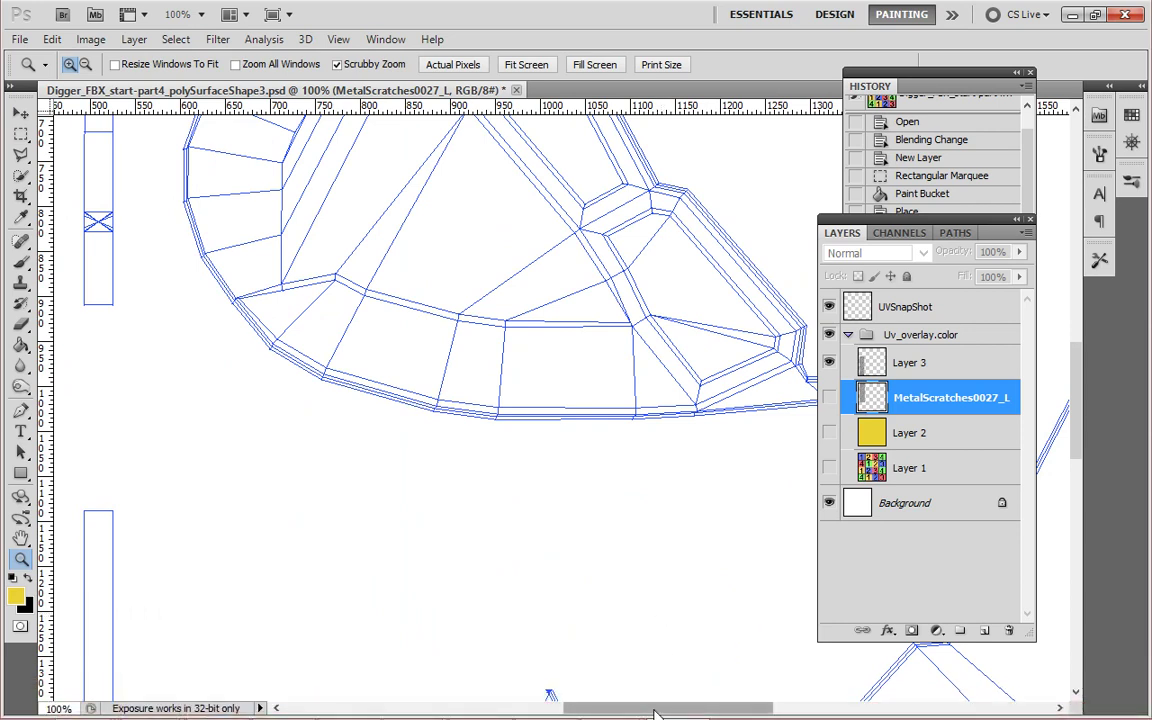
drag(655, 714, 535, 714)
scroll(522, 586, down, 3)
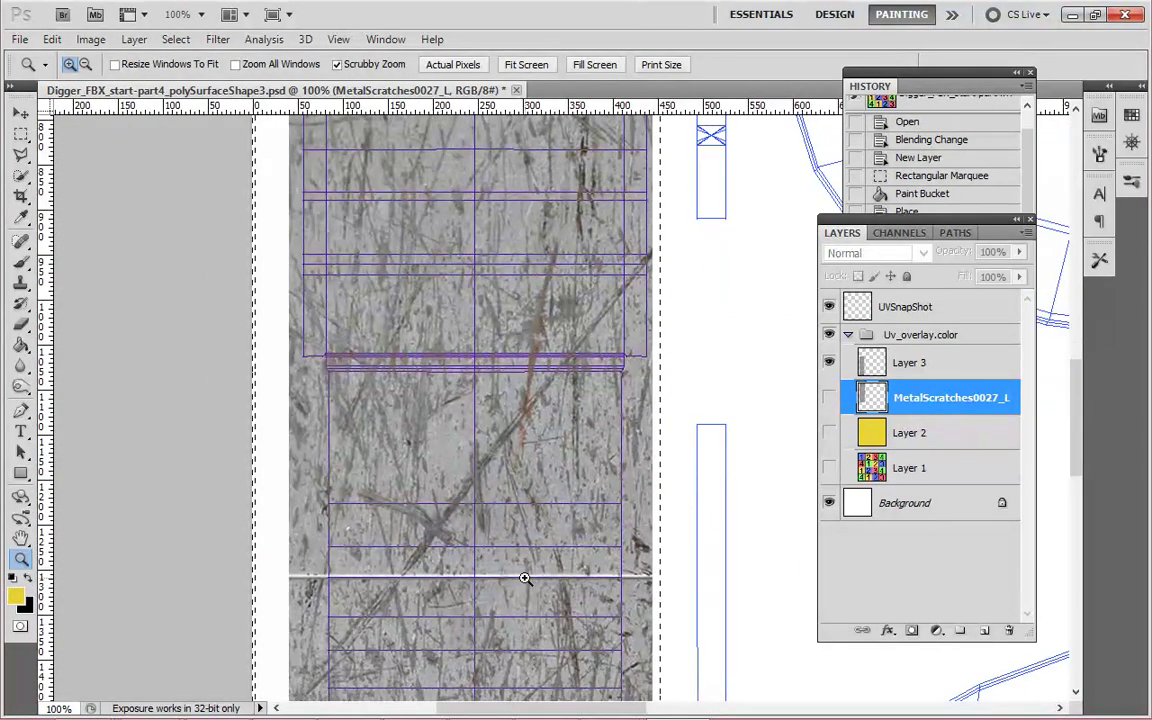
scroll(524, 578, down, 5)
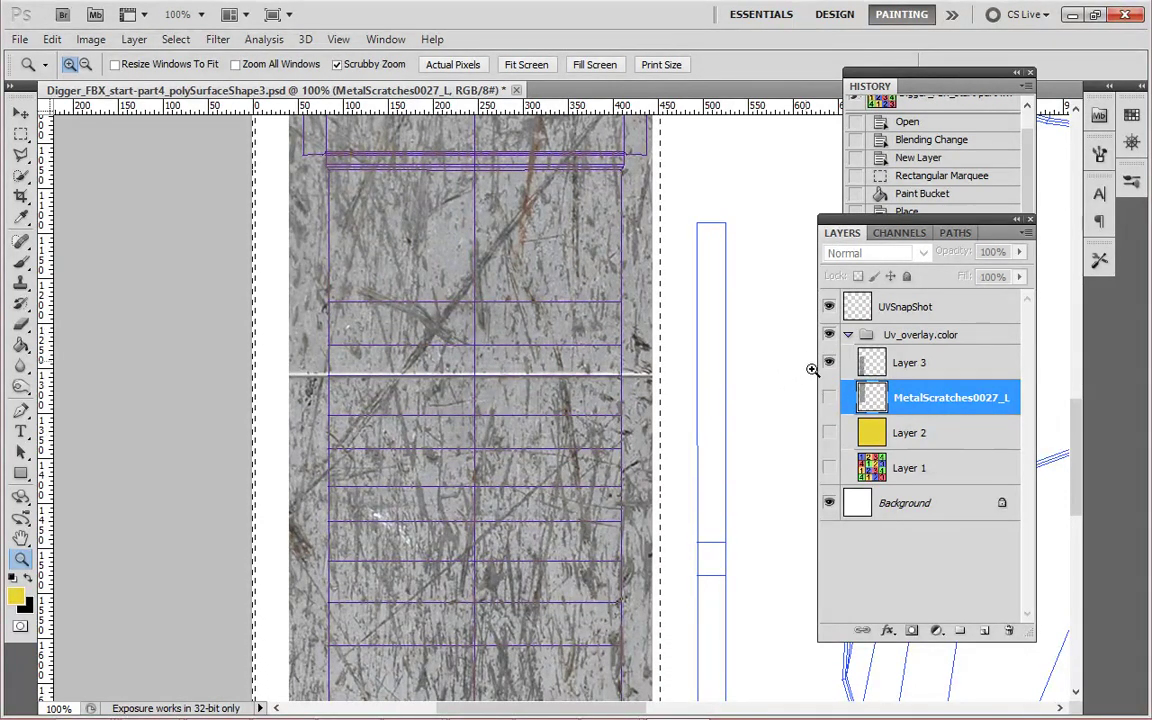
Hide the UVSnapShot layer and clear the current selection.
click(829, 307)
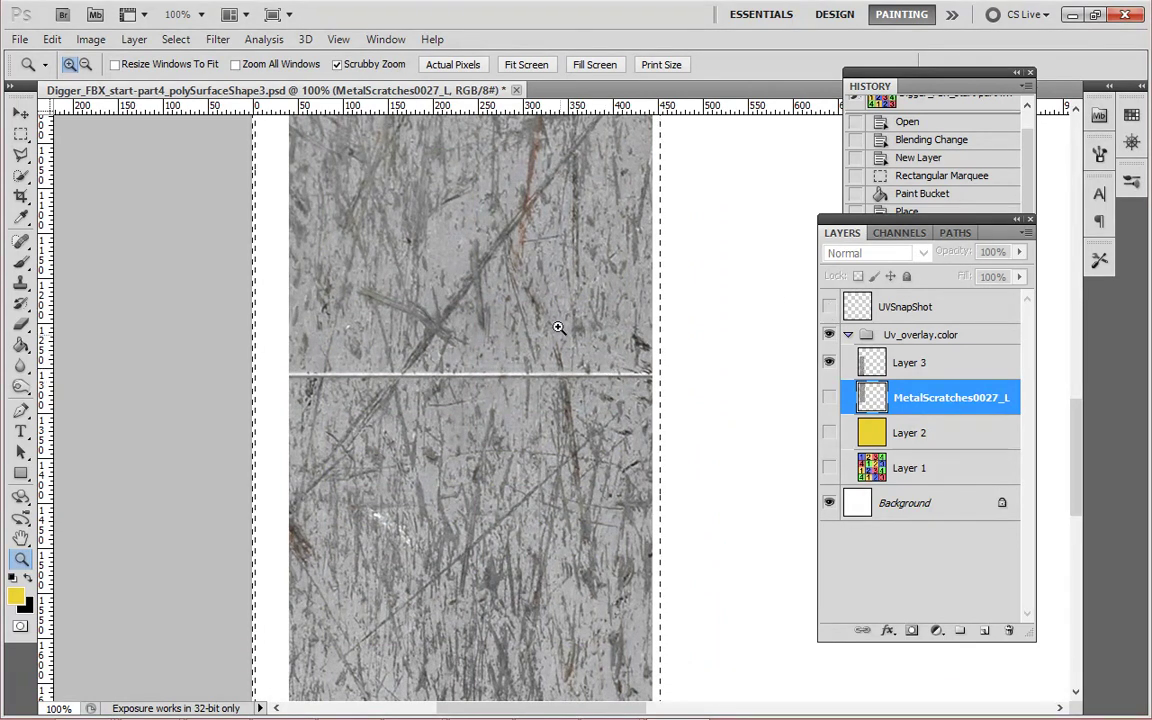
click(262, 40)
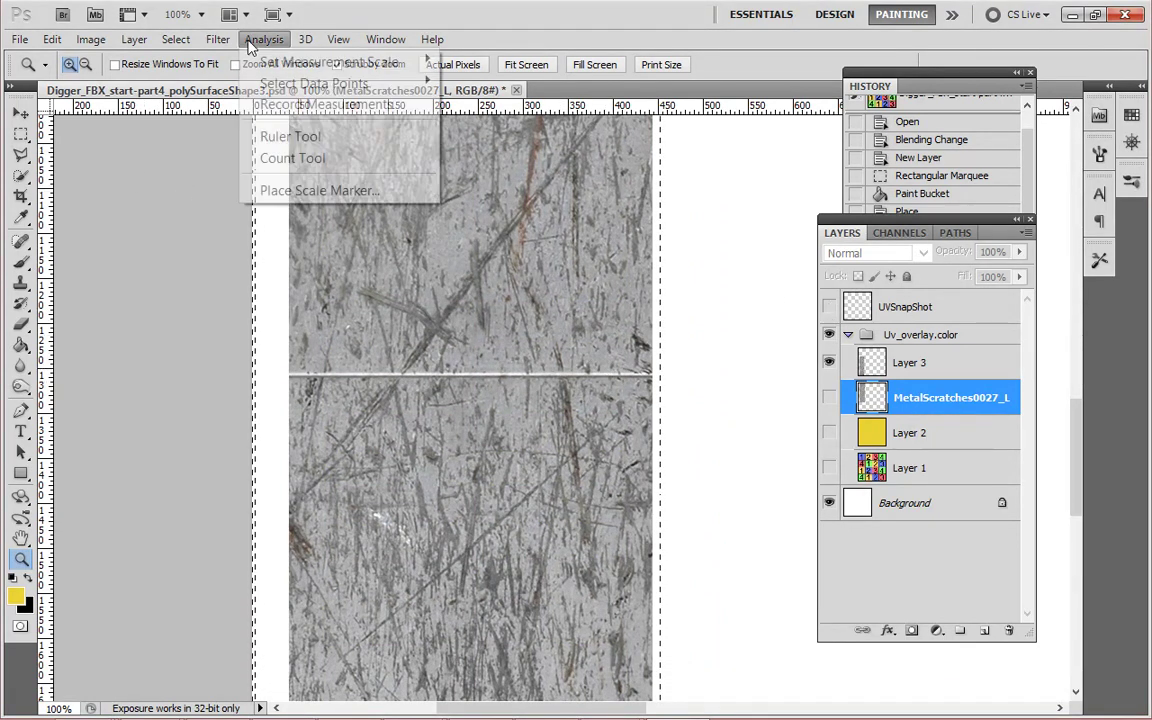
mouse_move(170, 39)
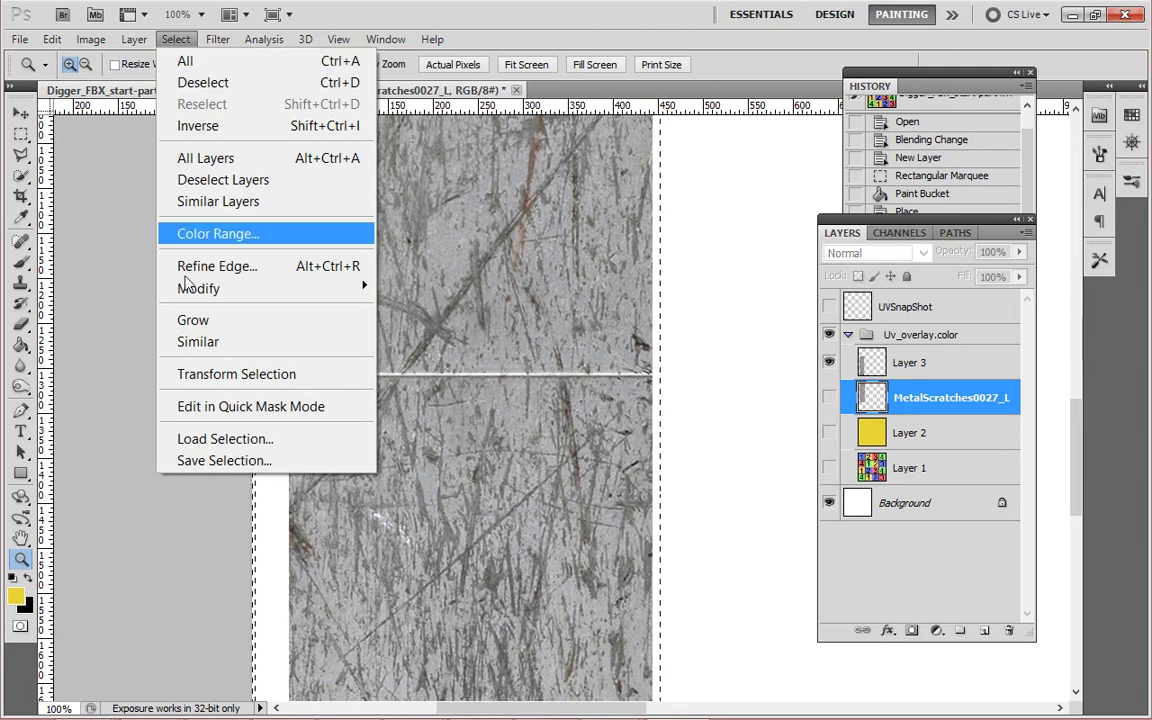
click(204, 82)
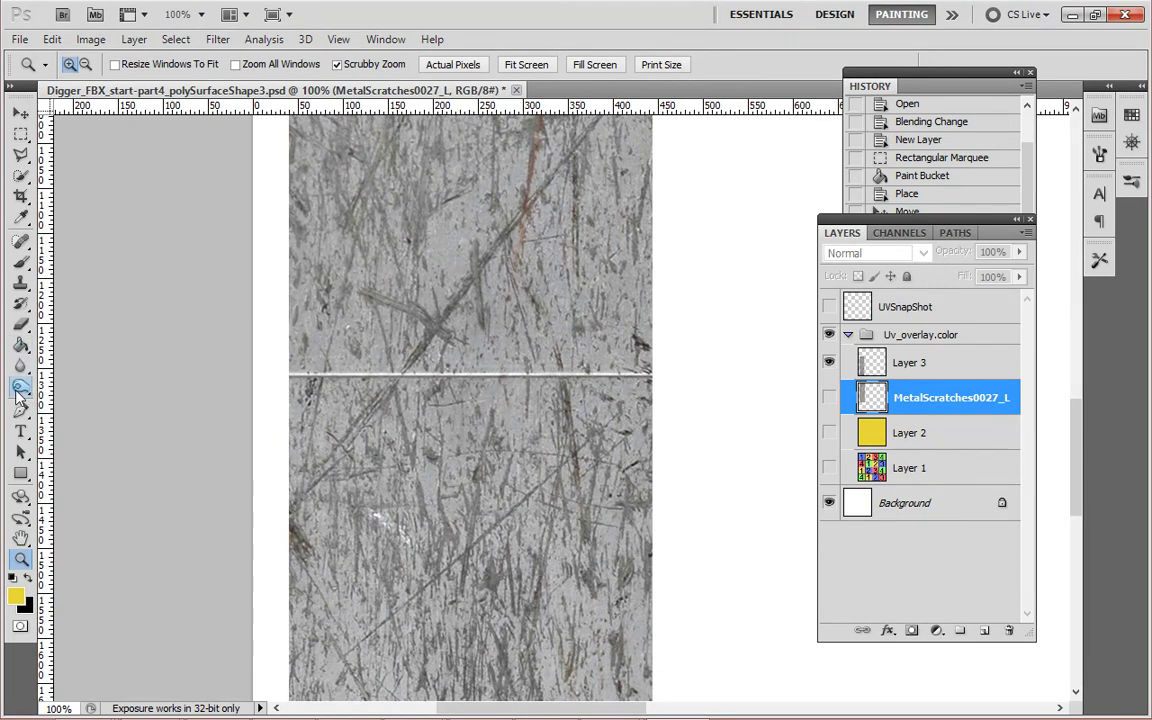
Clone scratched metal over the middle stretch of Layer 3's horizontal white line with the 80 px Clone Stamp.
click(20, 283)
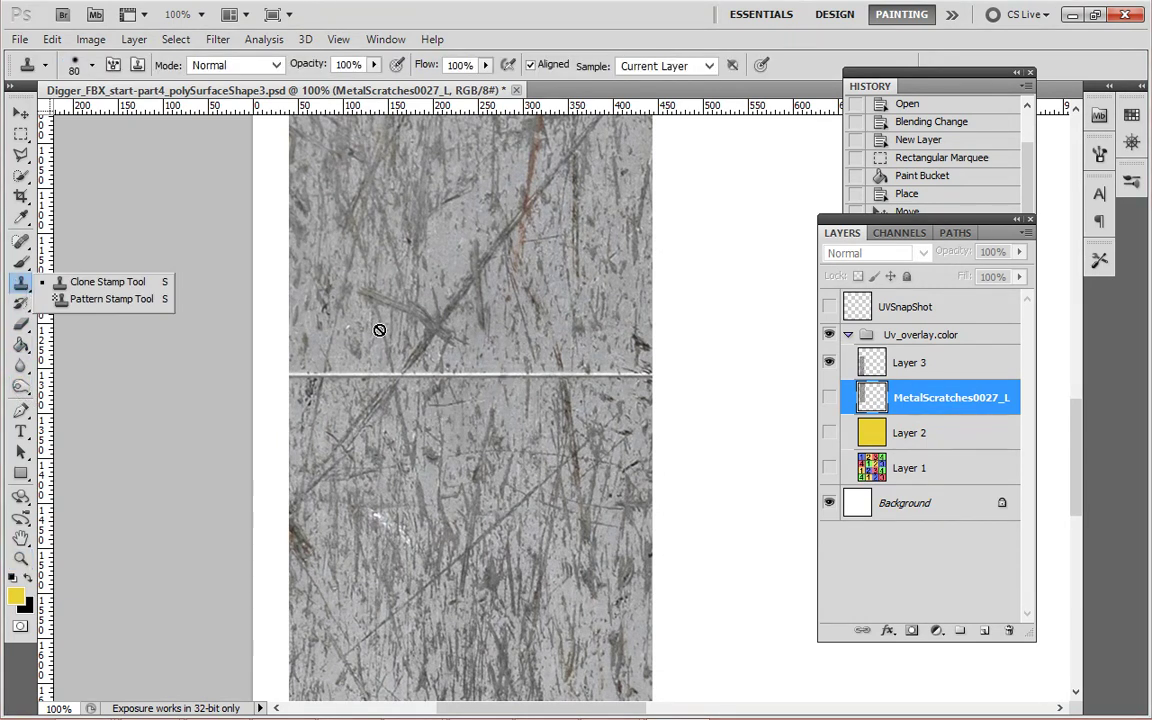
click(150, 284)
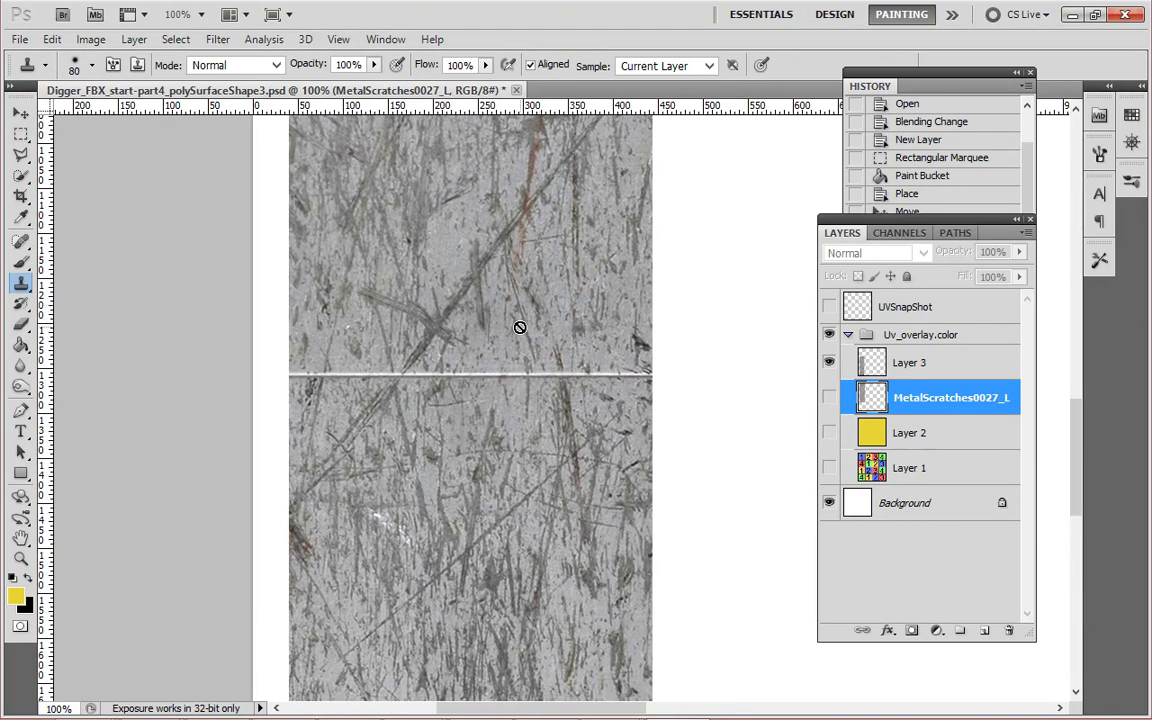
alt+click(529, 321)
click(533, 289)
click(895, 363)
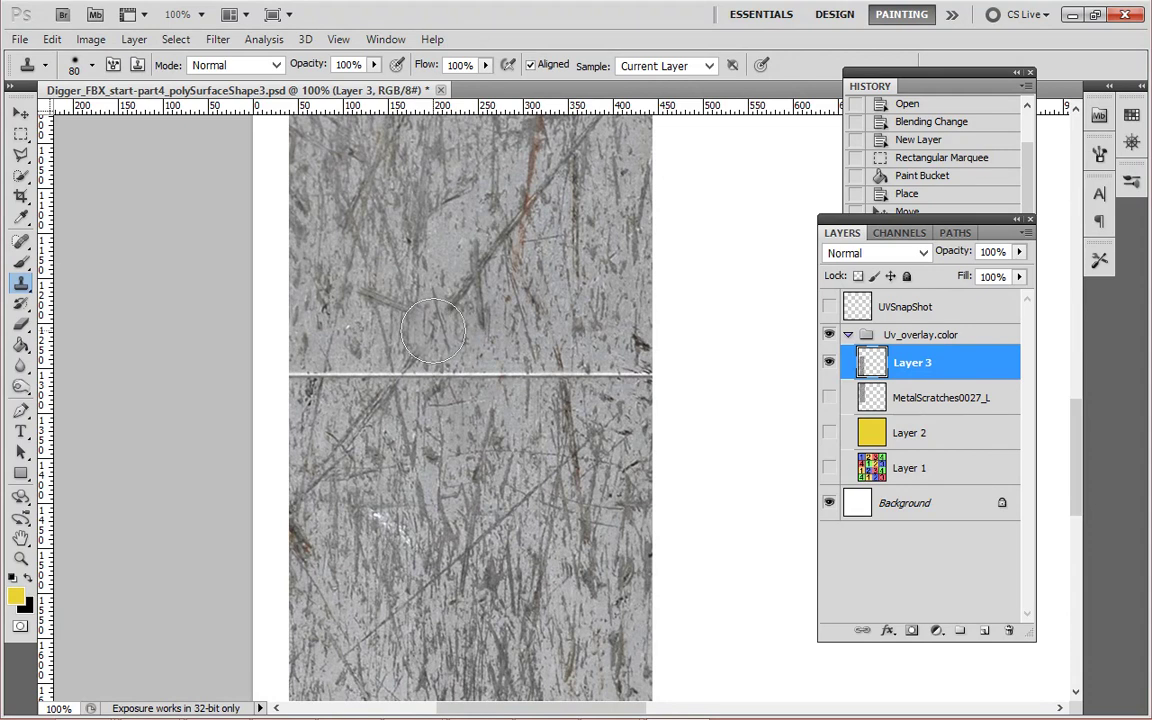
mouse_move(433, 331)
mouse_down()
mouse_move(380, 310)
mouse_move(365, 345)
mouse_move(442, 367)
mouse_move(470, 340)
mouse_move(560, 345)
mouse_move(630, 390)
mouse_move(634, 372)
mouse_move(630, 405)
mouse_up()
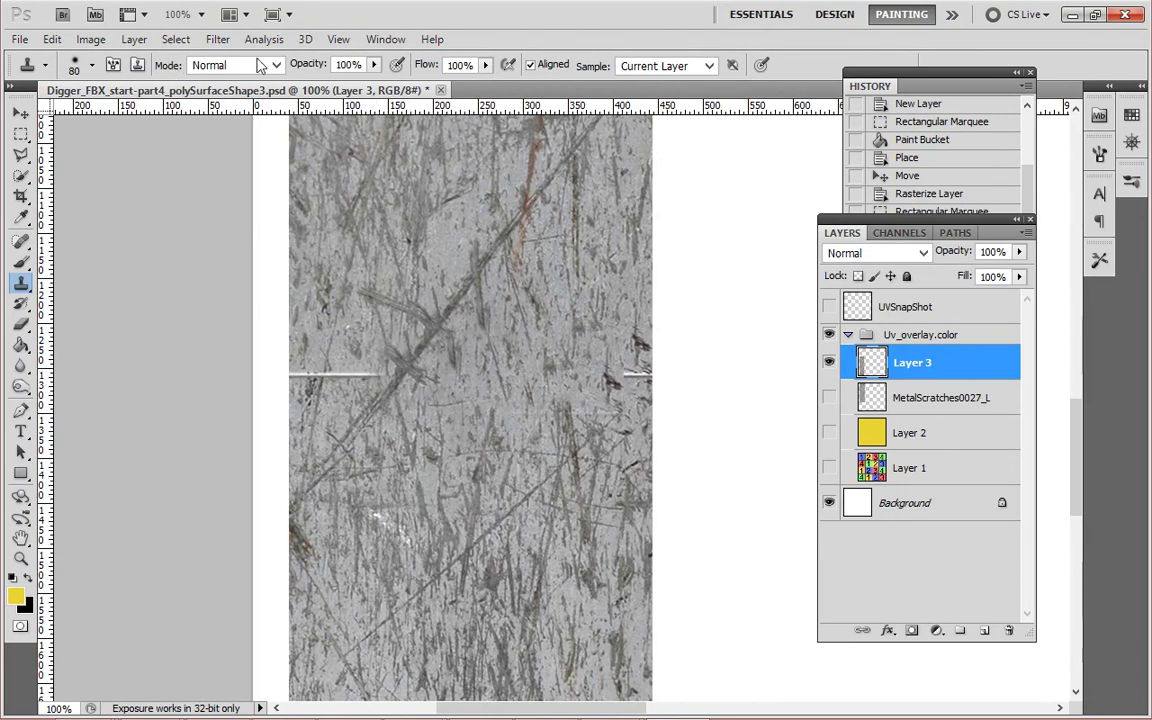
Clone scratch texture over the remaining left end of Layer 3's white line, keeping the 80 px brush.
click(45, 66)
click(47, 64)
click(91, 66)
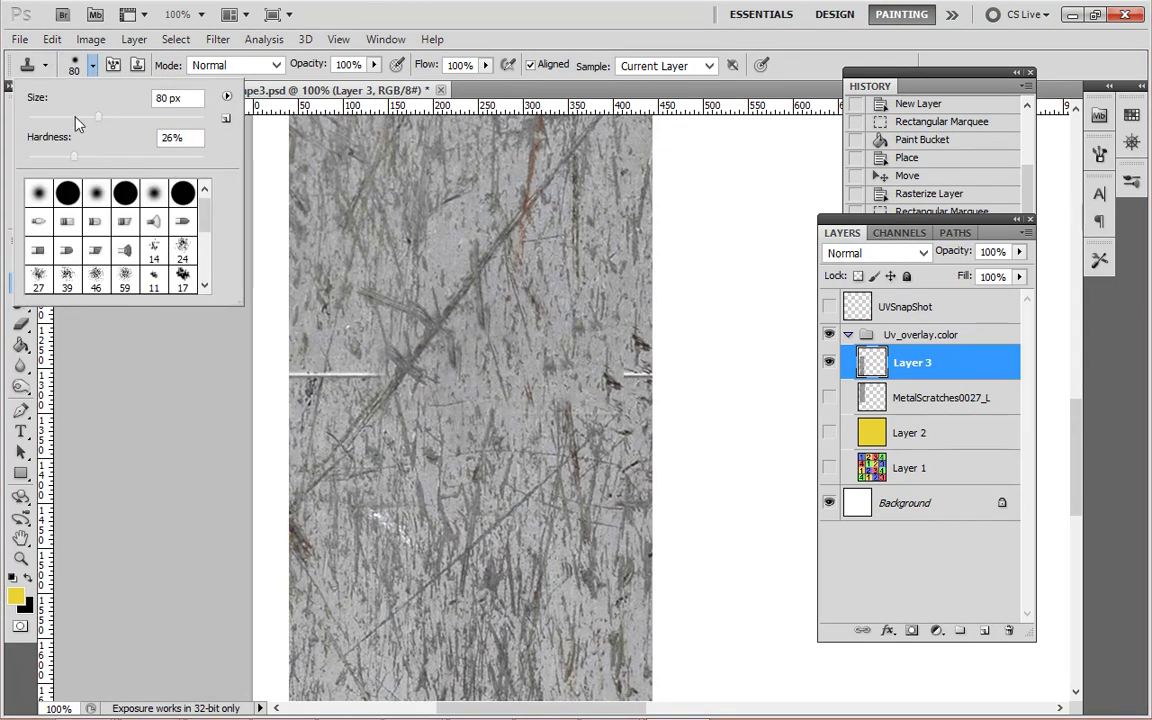
click(360, 372)
drag(310, 378, 290, 375)
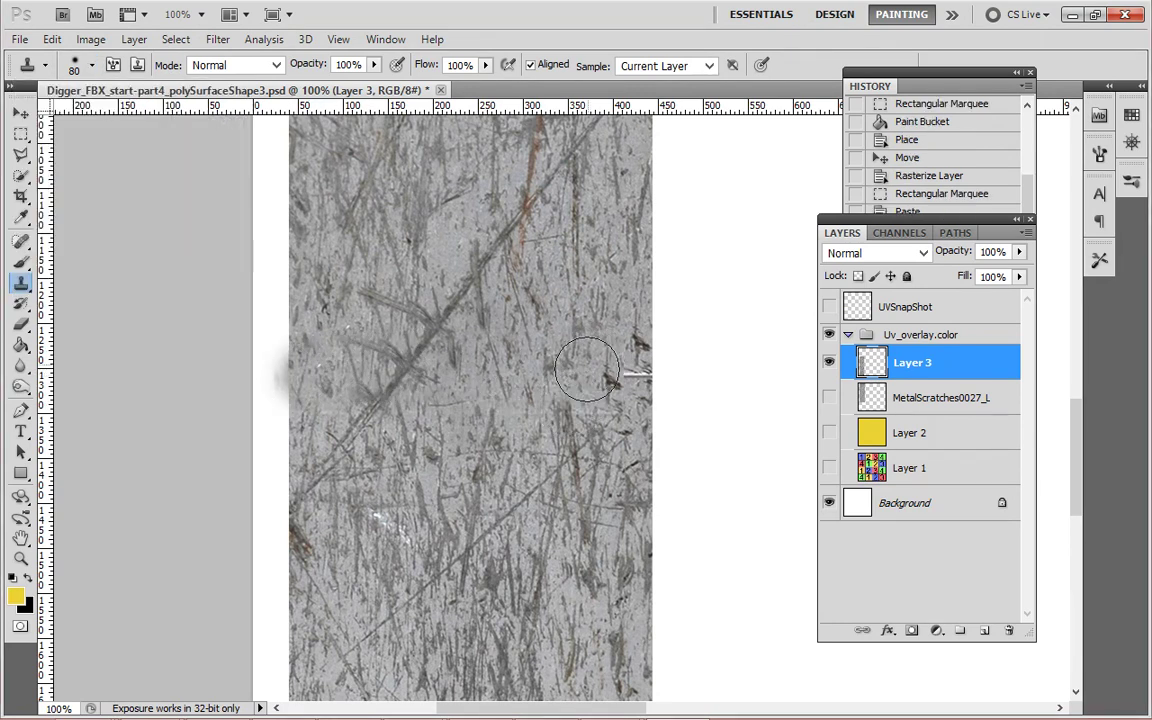
drag(630, 373, 630, 373)
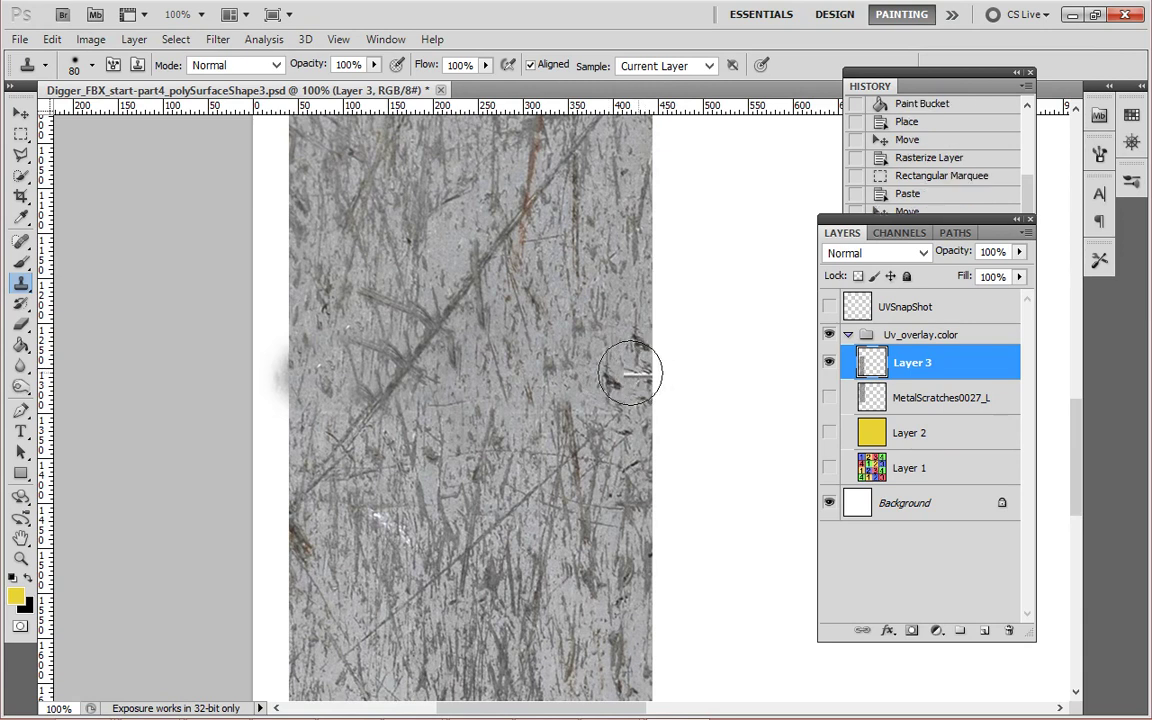
Clone scratch texture over the right end of Layer 3's white line and blend the area just below it.
ctrl+click(580, 350)
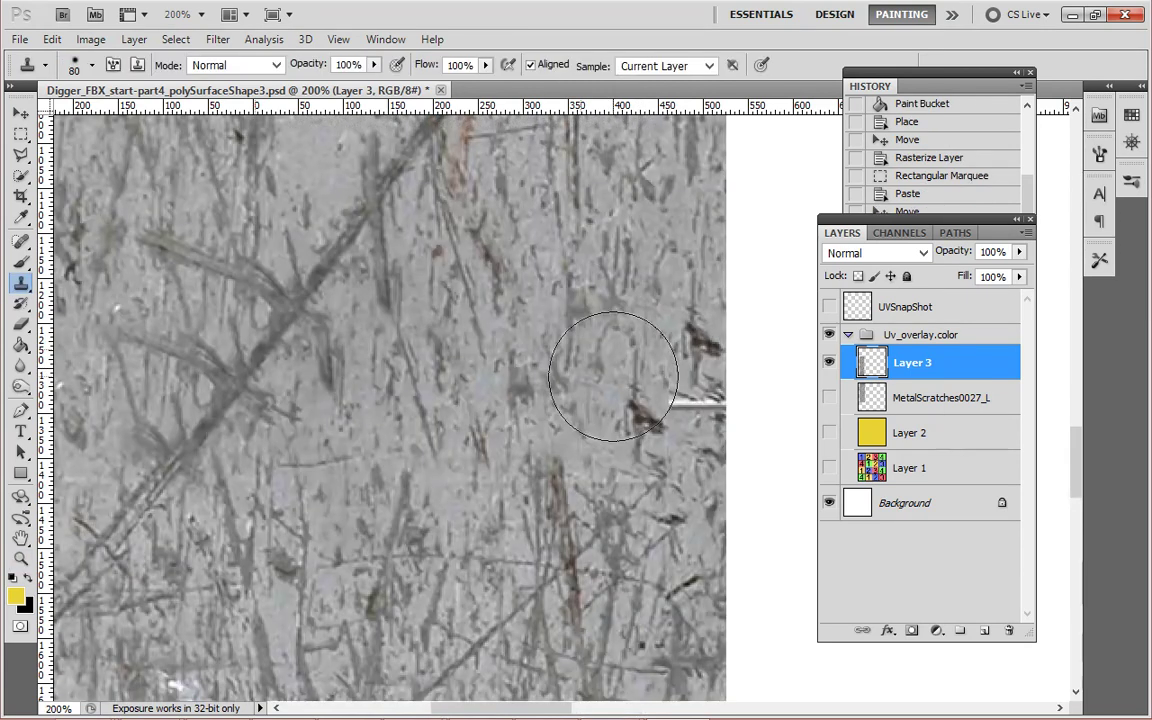
scroll(605, 355, down, 2)
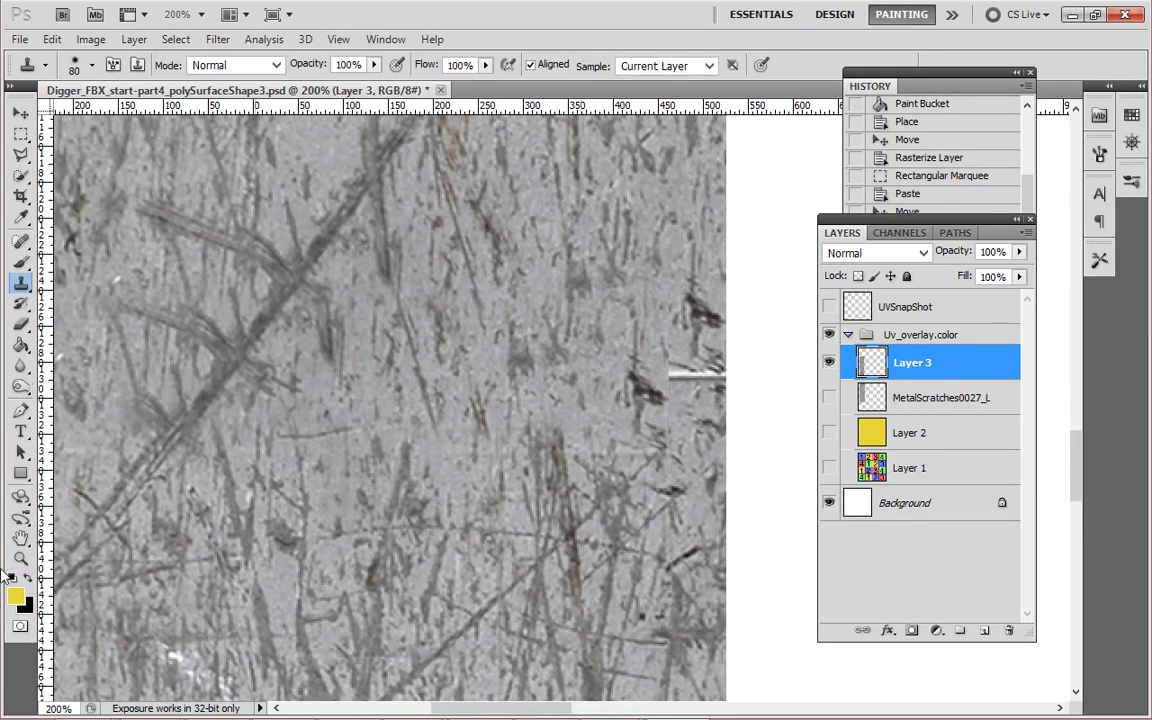
double_click(20, 558)
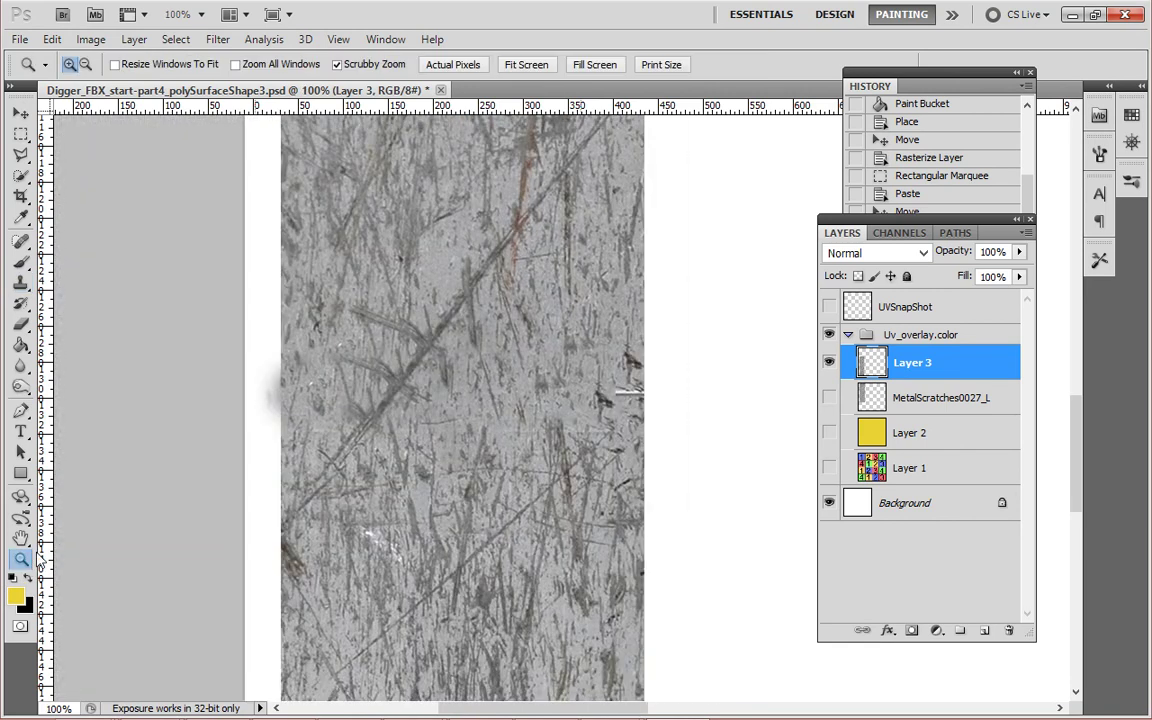
alt+click(569, 357)
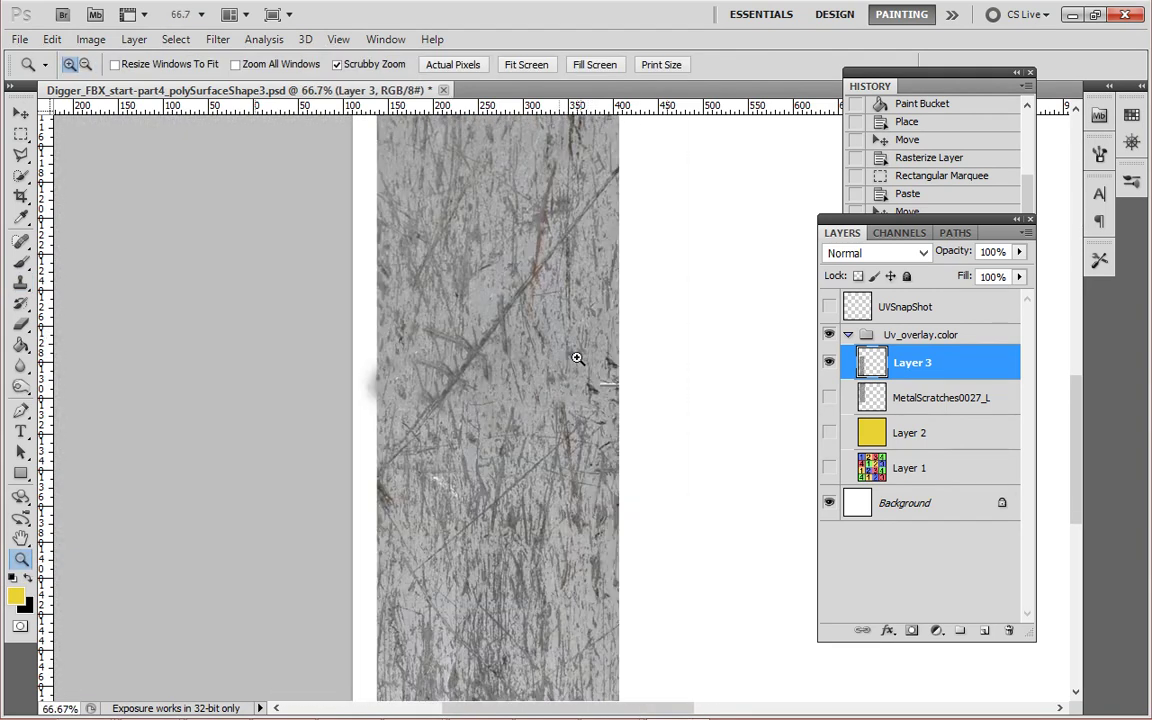
click(21, 283)
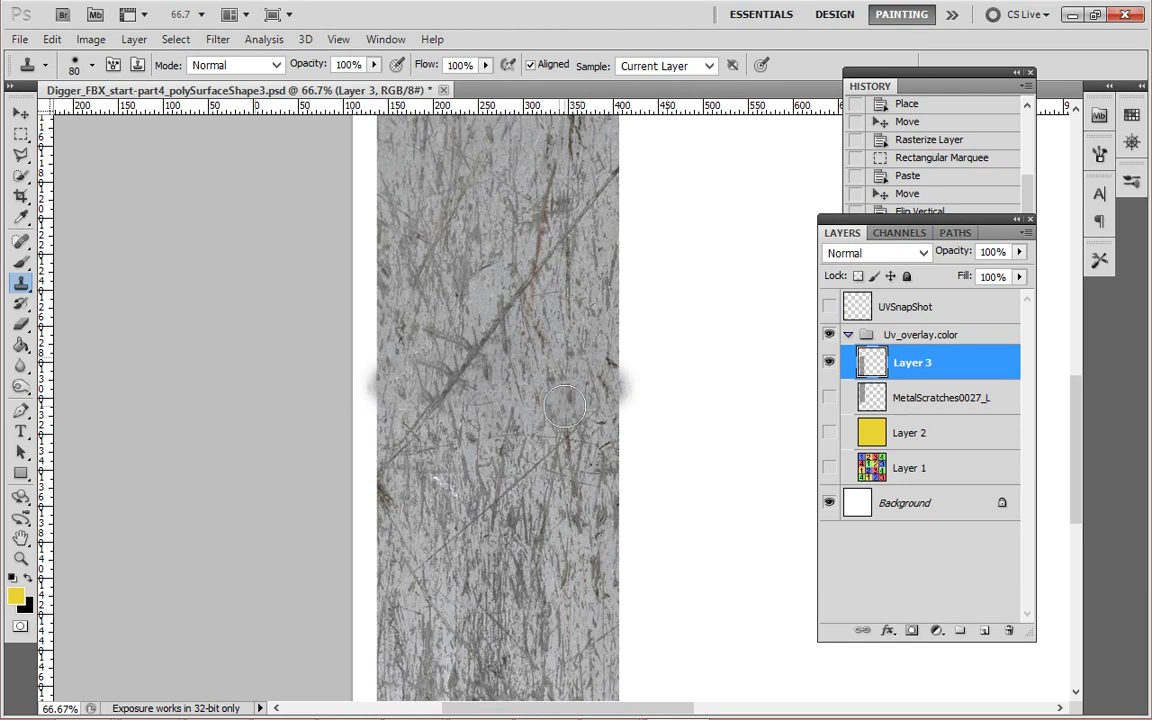
drag(563, 405, 617, 442)
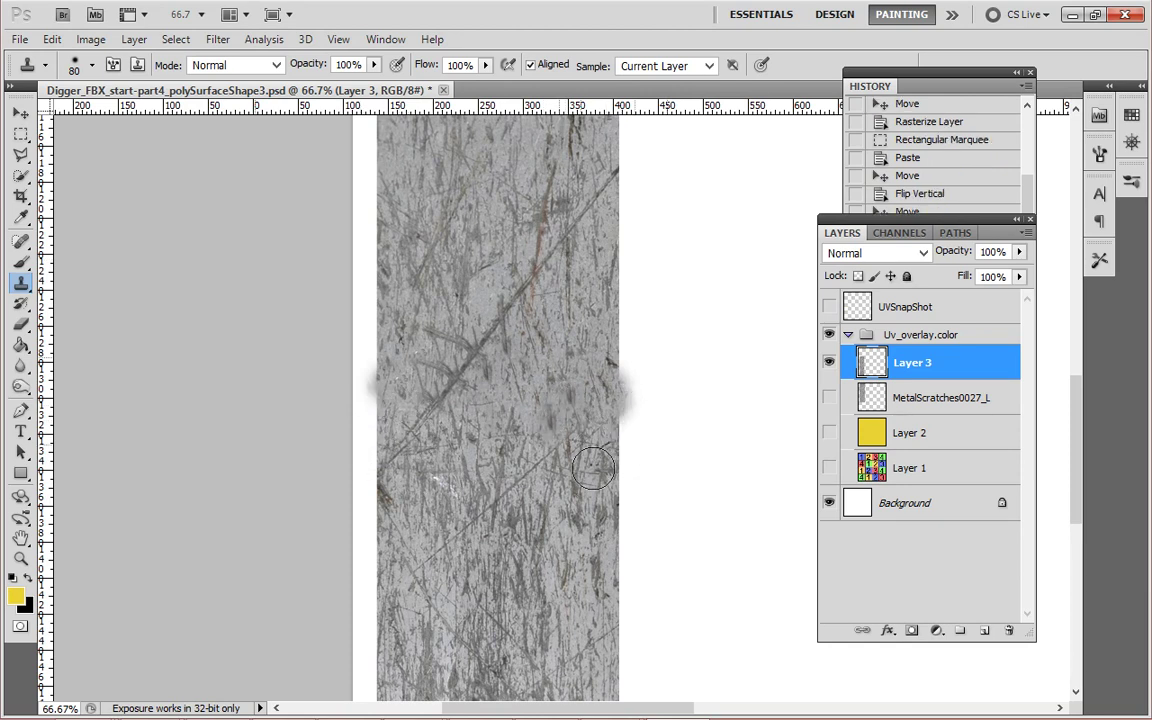
Check the retouched strip, hide Layer 3, and show the MetalScratches0027_L layer as the active layer.
scroll(545, 270, up, 3)
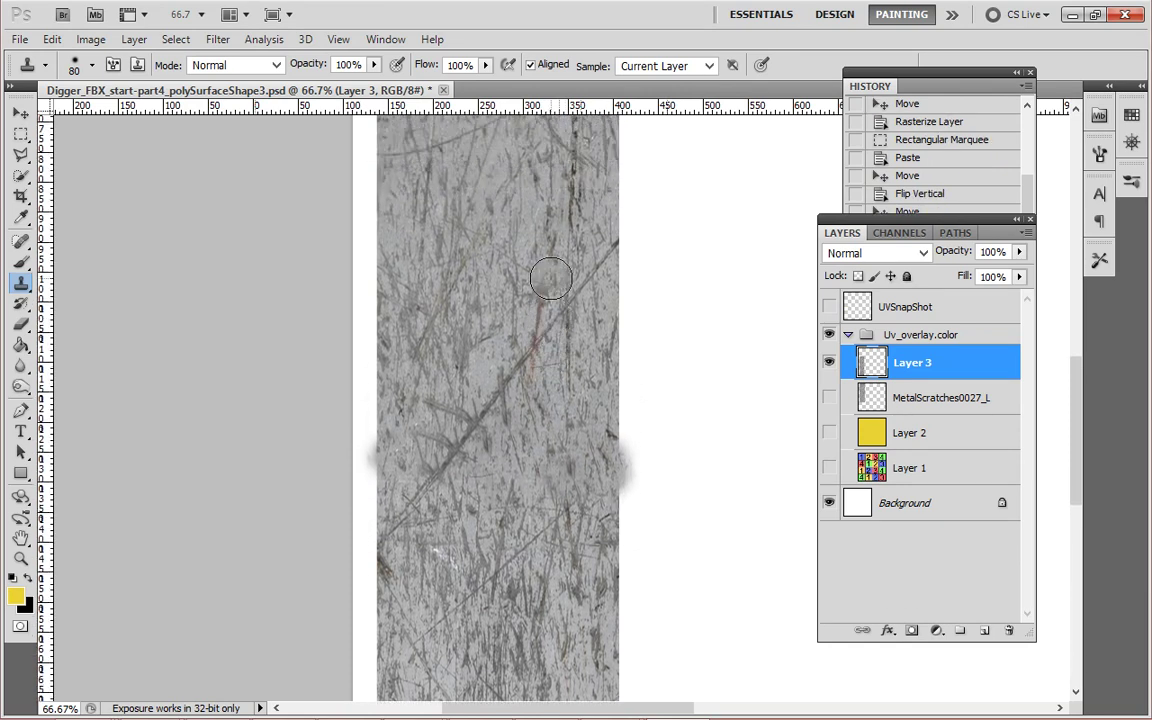
scroll(549, 270, up, 5)
scroll(546, 268, down, 9)
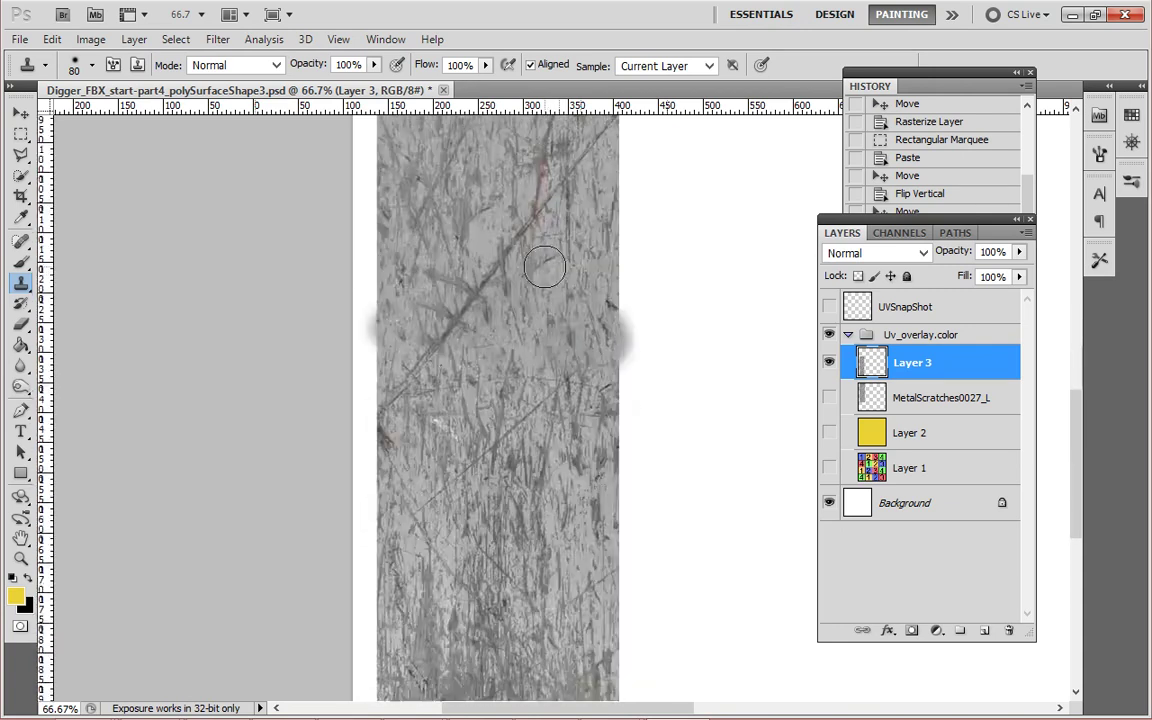
scroll(545, 267, down, 8)
scroll(542, 262, up, 8)
scroll(542, 265, up, 6)
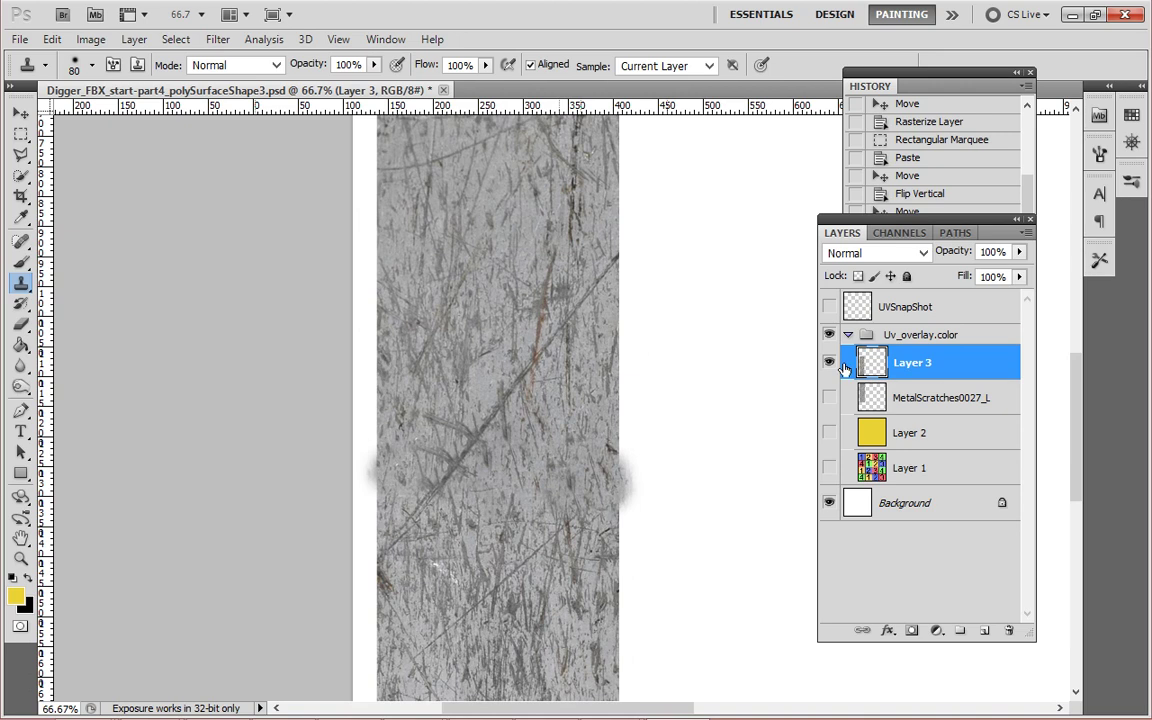
click(829, 362)
click(829, 397)
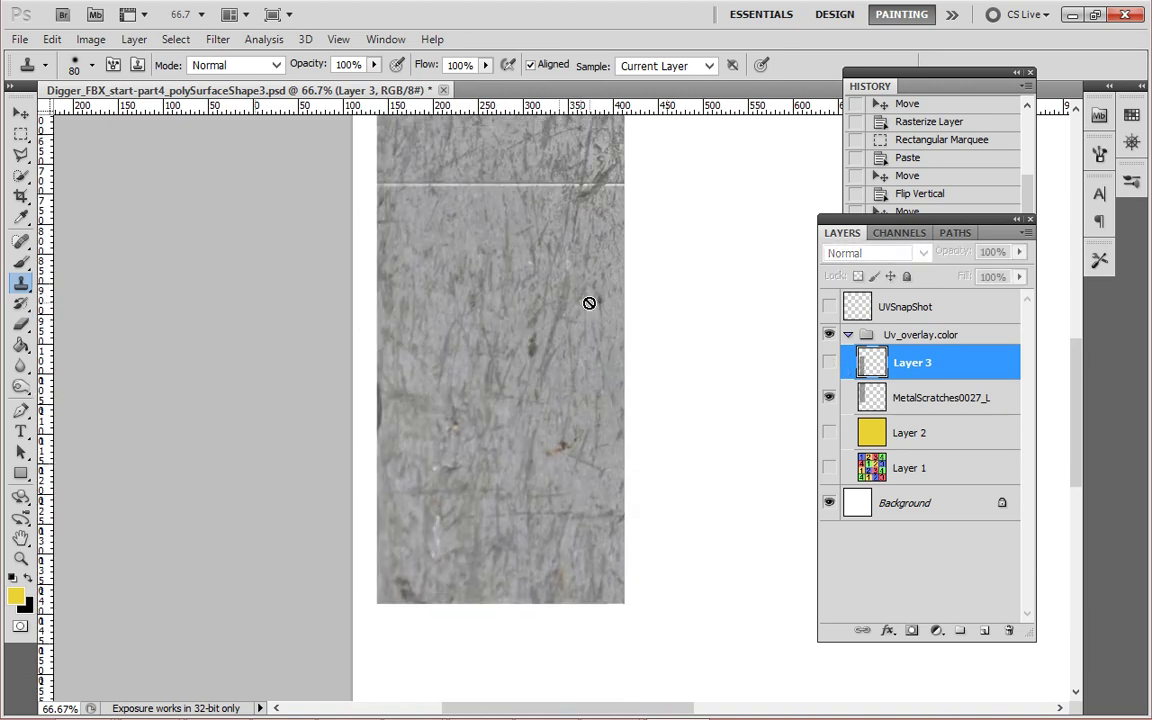
scroll(589, 303, up, 8)
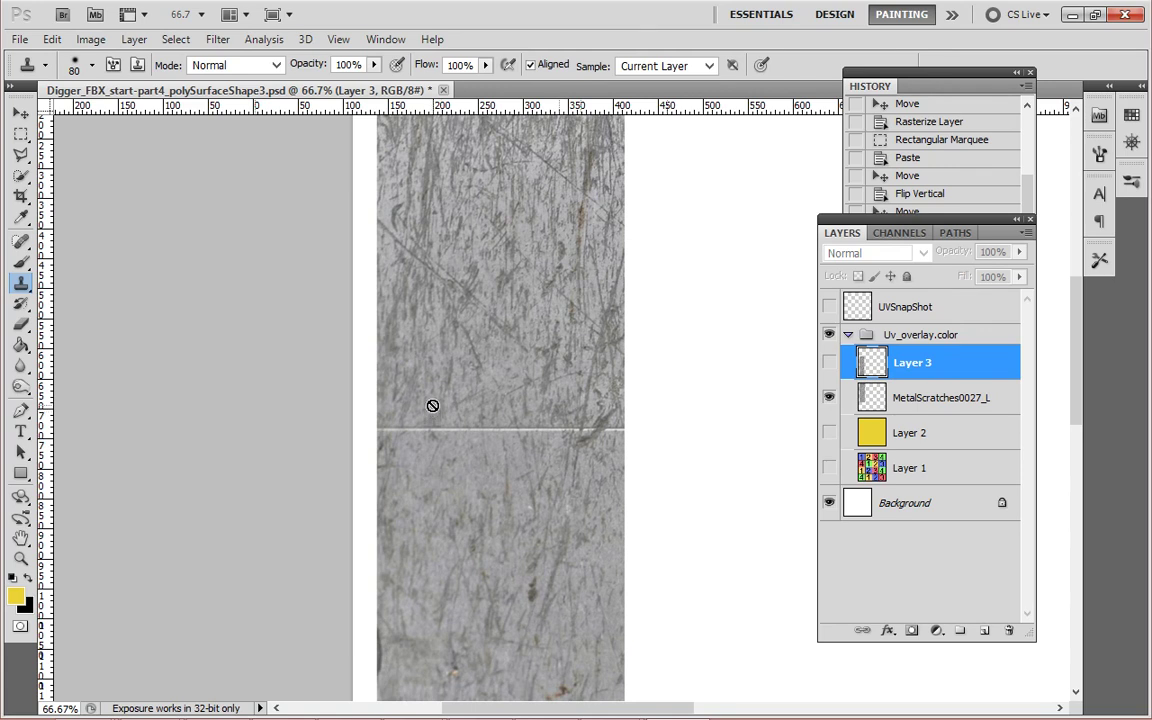
key(alt)
click(930, 400)
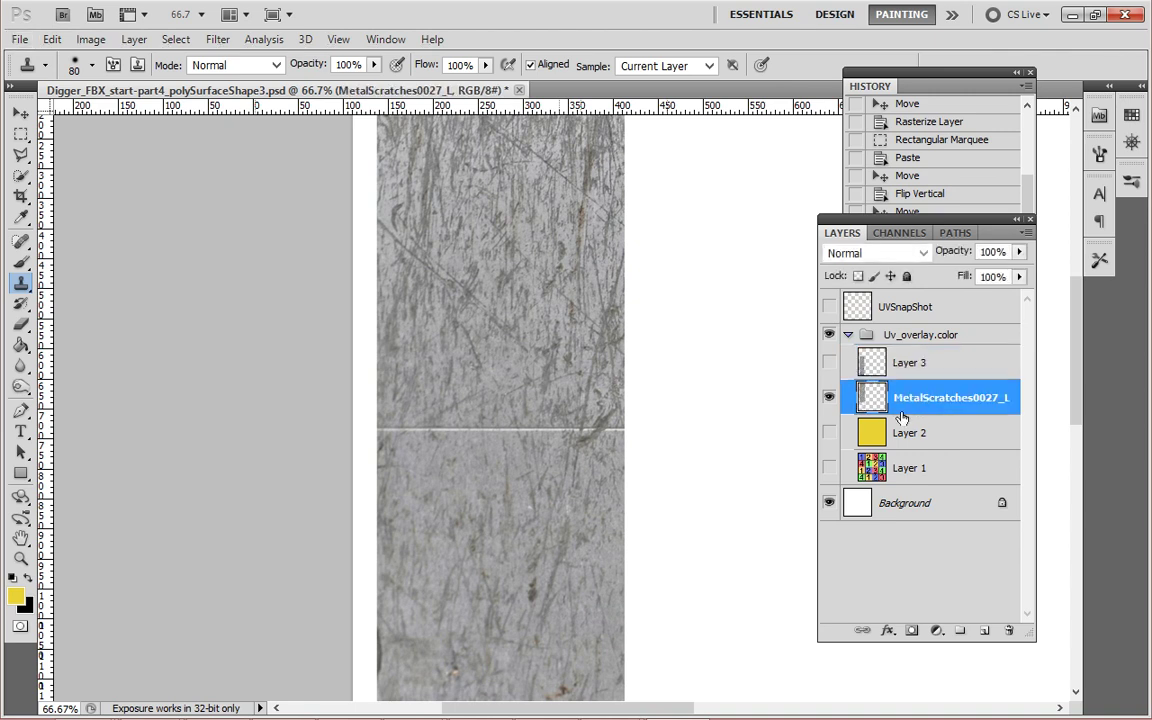
alt+click(443, 411)
mouse_move(422, 419)
mouse_down()
mouse_move(381, 429)
mouse_move(609, 432)
mouse_up()
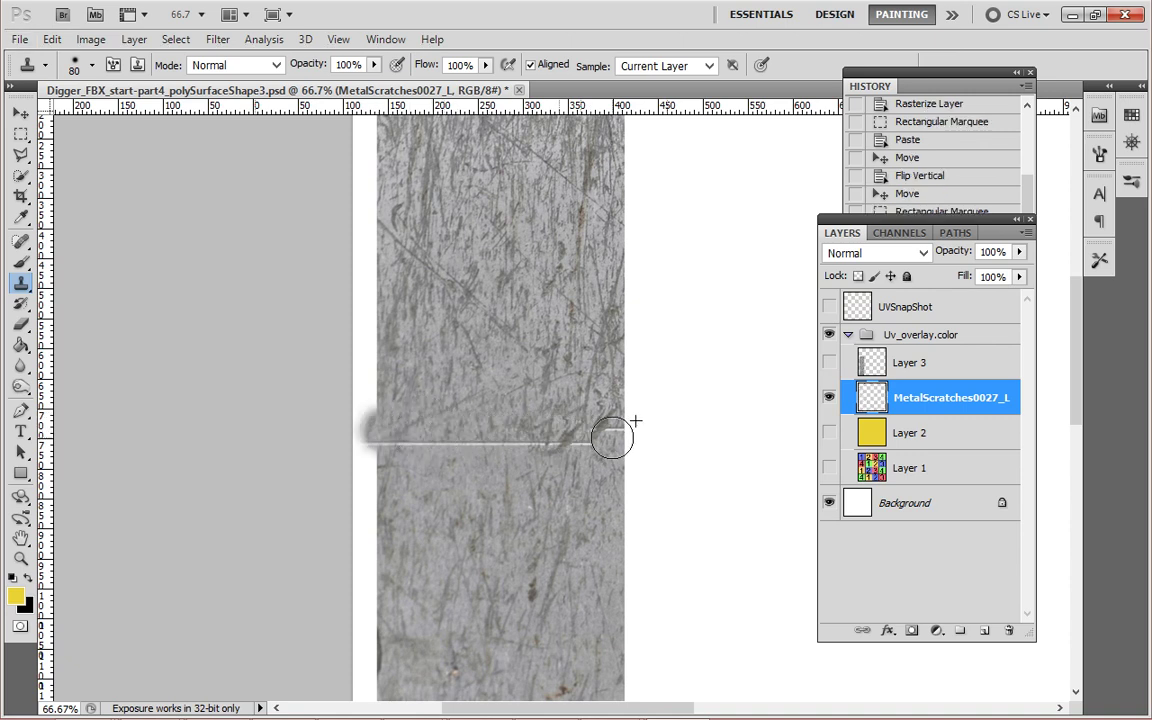
key(ctrl+z)
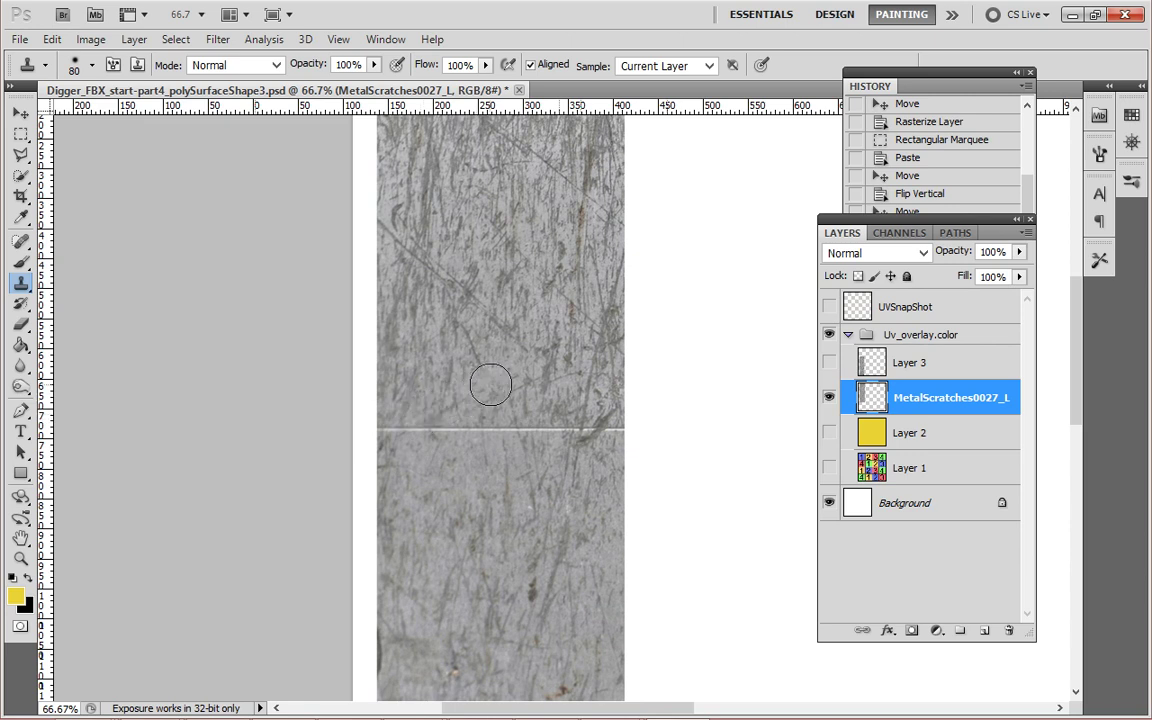
Clone scratches from just above the MetalScratches0027_L layer's white line across its full width.
alt+click(486, 386)
mouse_move(399, 424)
mouse_down()
mouse_move(386, 419)
mouse_move(543, 428)
mouse_move(586, 416)
mouse_move(602, 428)
mouse_up()
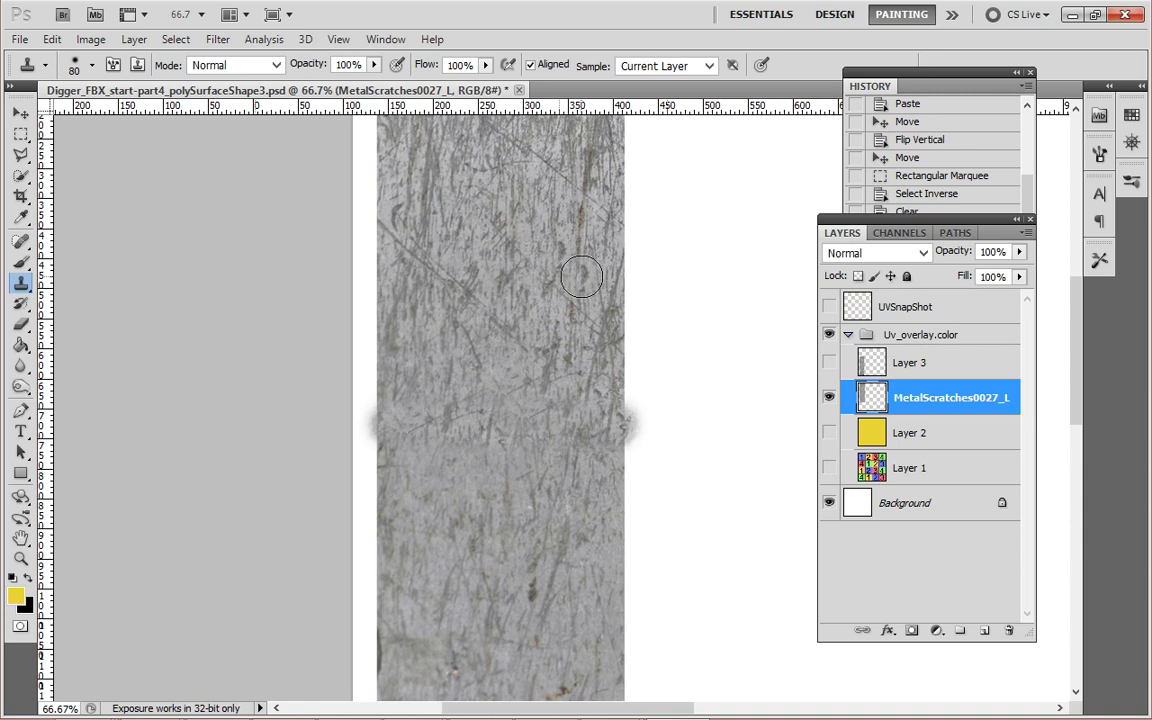
scroll(586, 278, down, 5)
scroll(586, 283, up, 10)
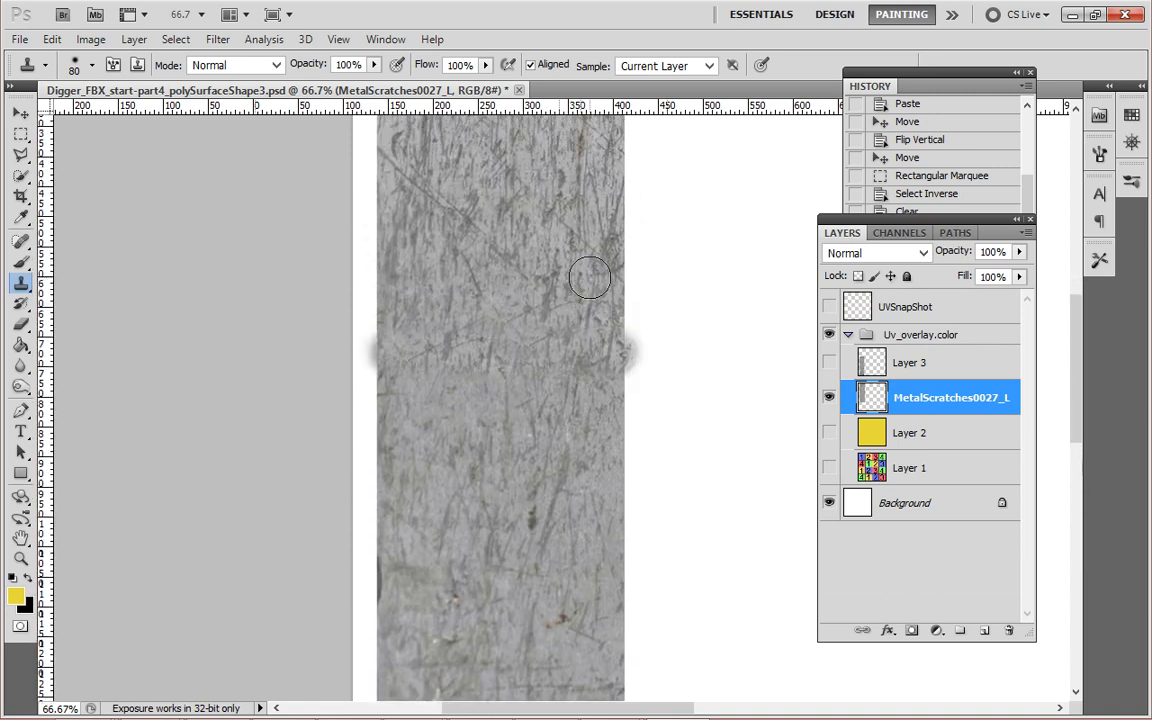
scroll(590, 290, down, 5)
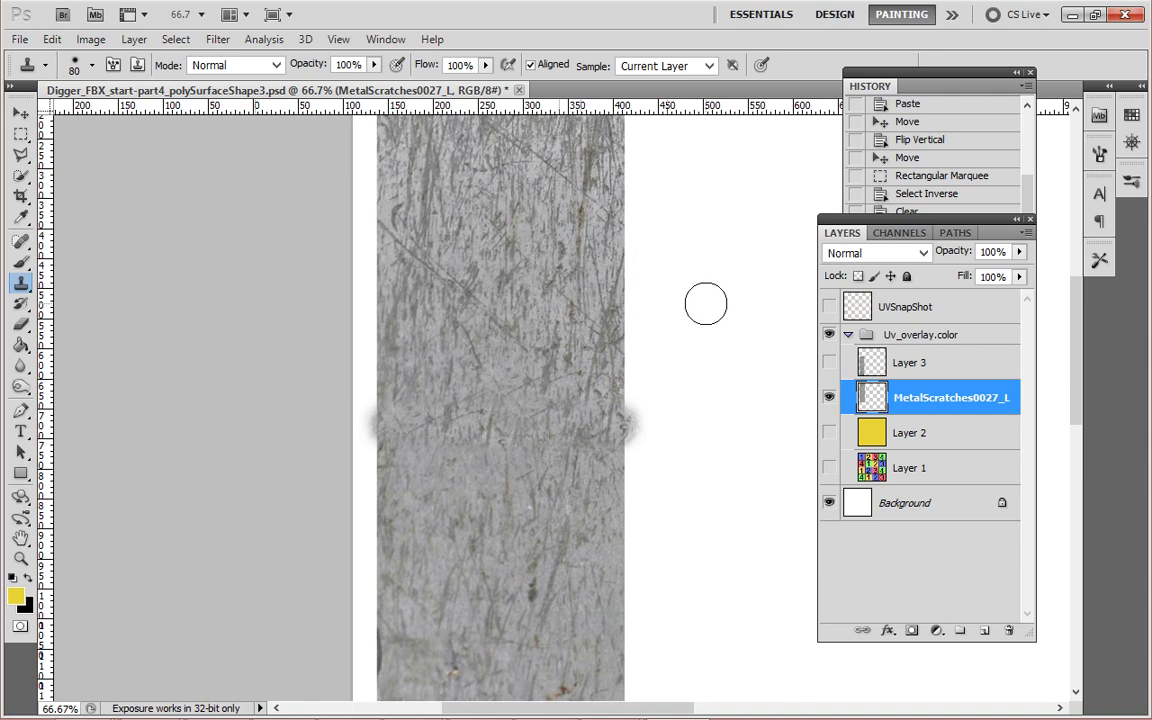
Show Layer 3 again and examine the combined scratch strip along its full length at reduced magnification.
click(829, 366)
scroll(670, 340, down, 6)
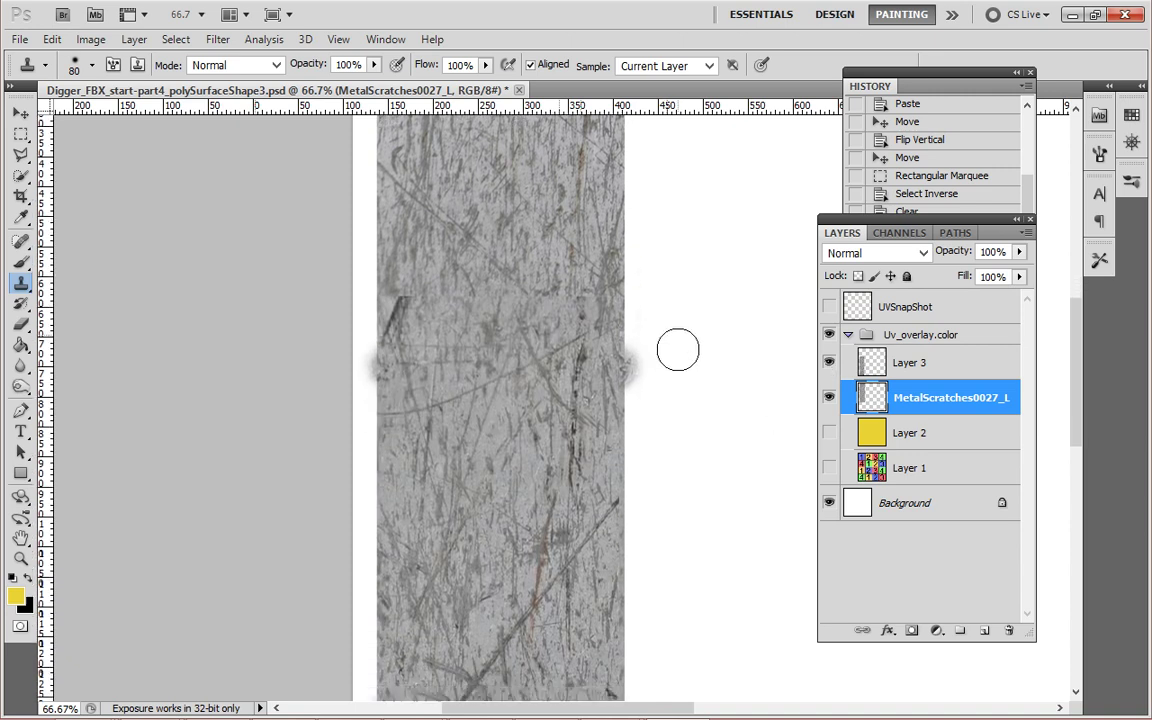
scroll(683, 327, up, 12)
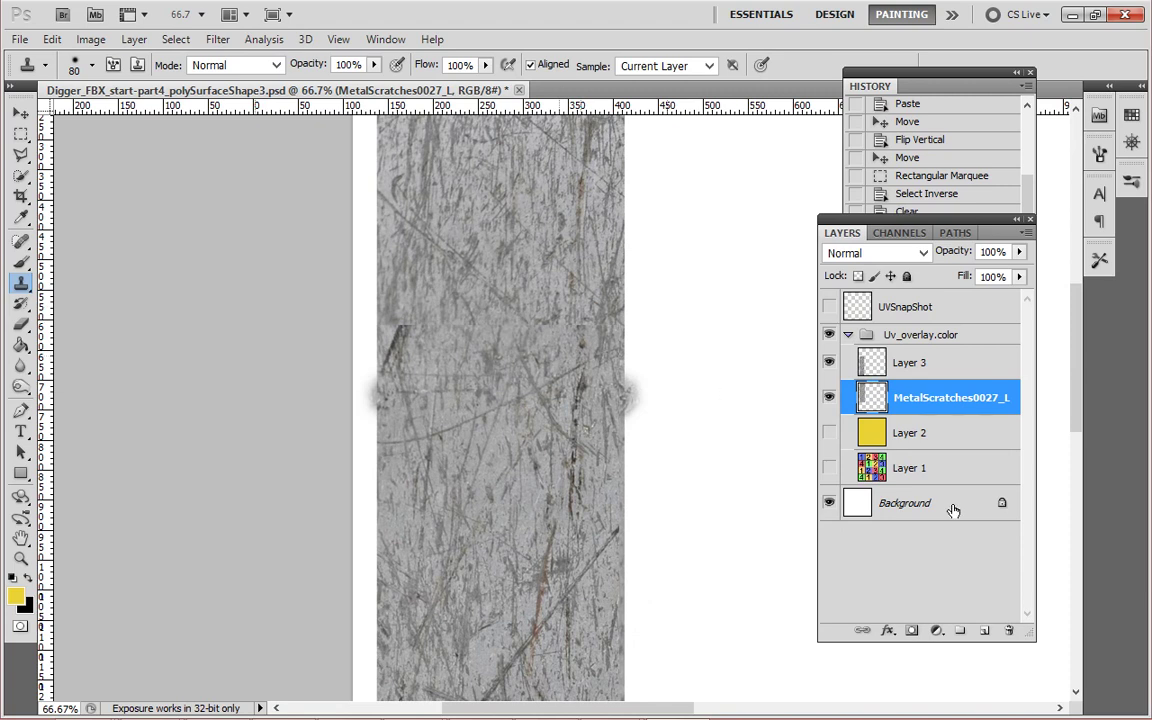
scroll(674, 362, down, 5)
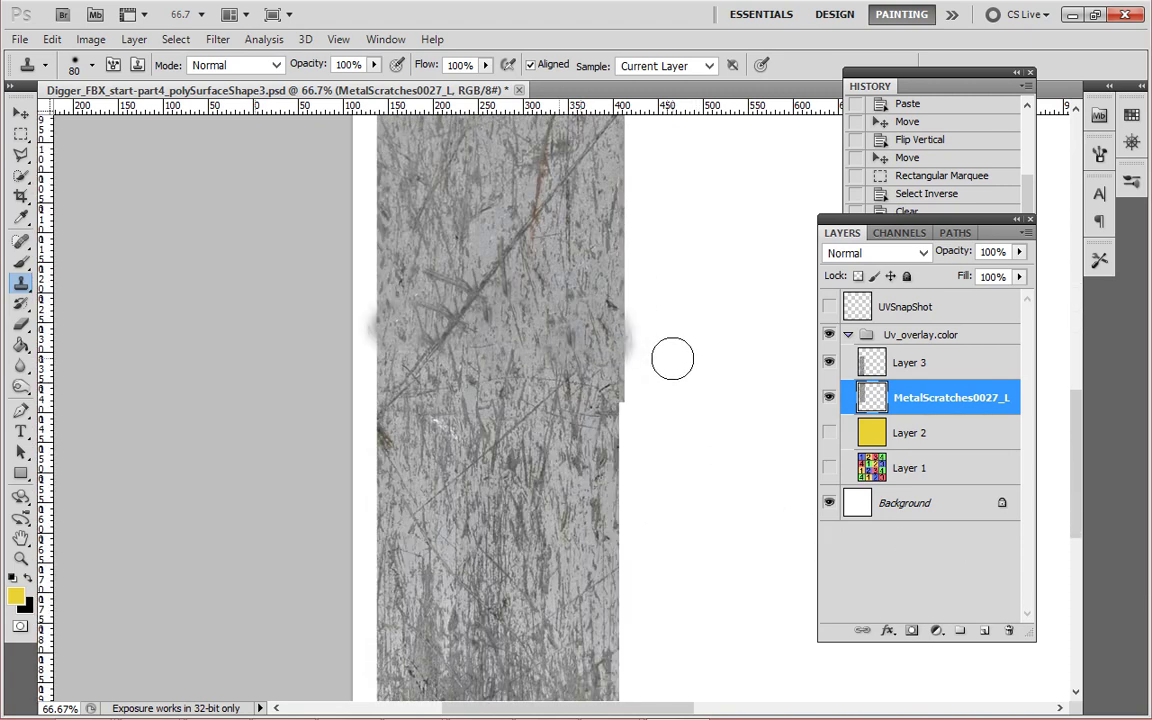
alt+scroll(672, 358, down, 2)
alt+scroll(672, 358, down, 3)
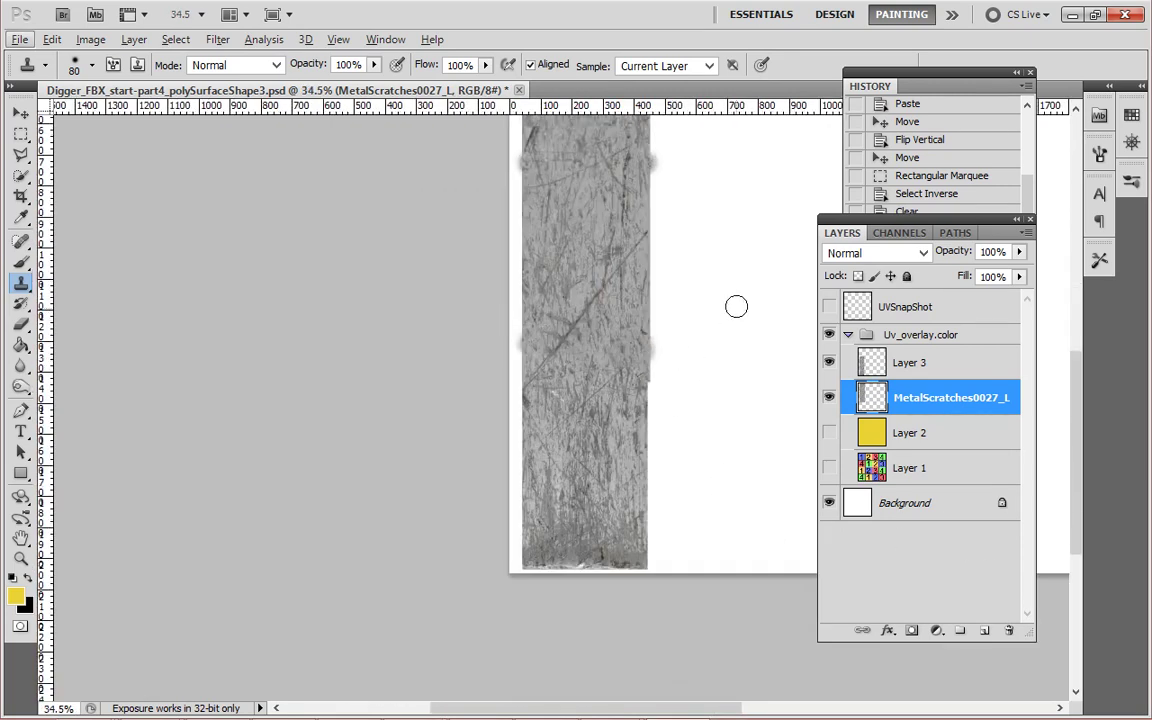
scroll(750, 257, up, 5)
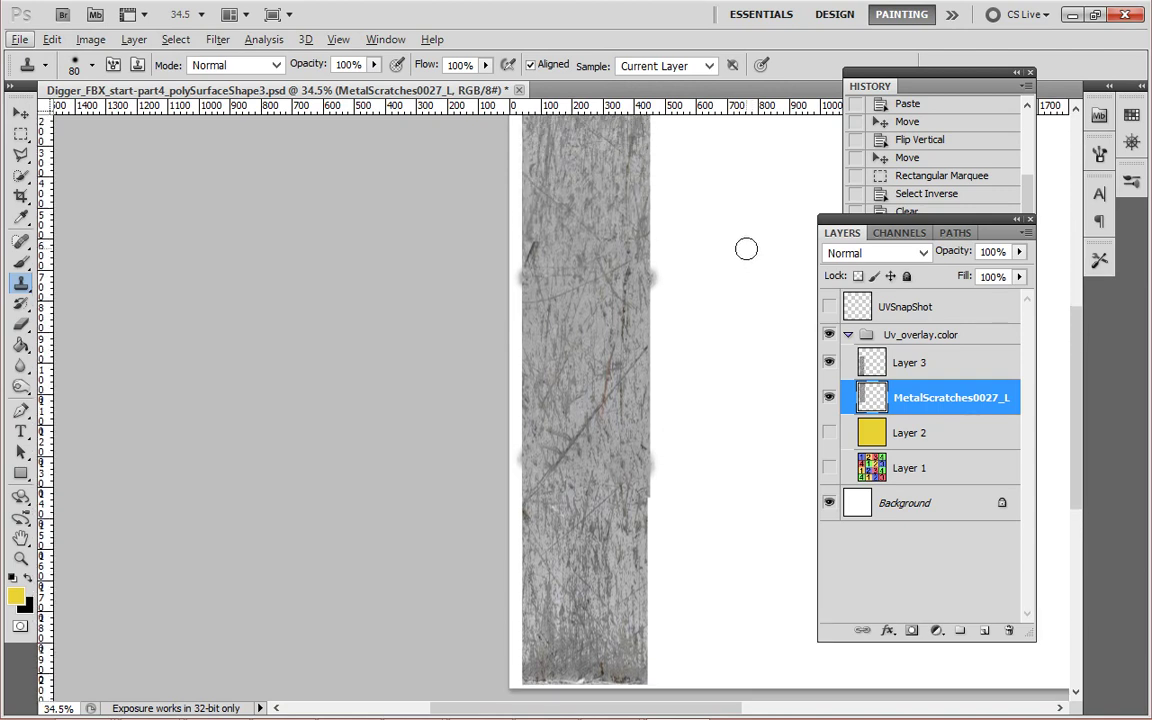
scroll(741, 253, down, 5)
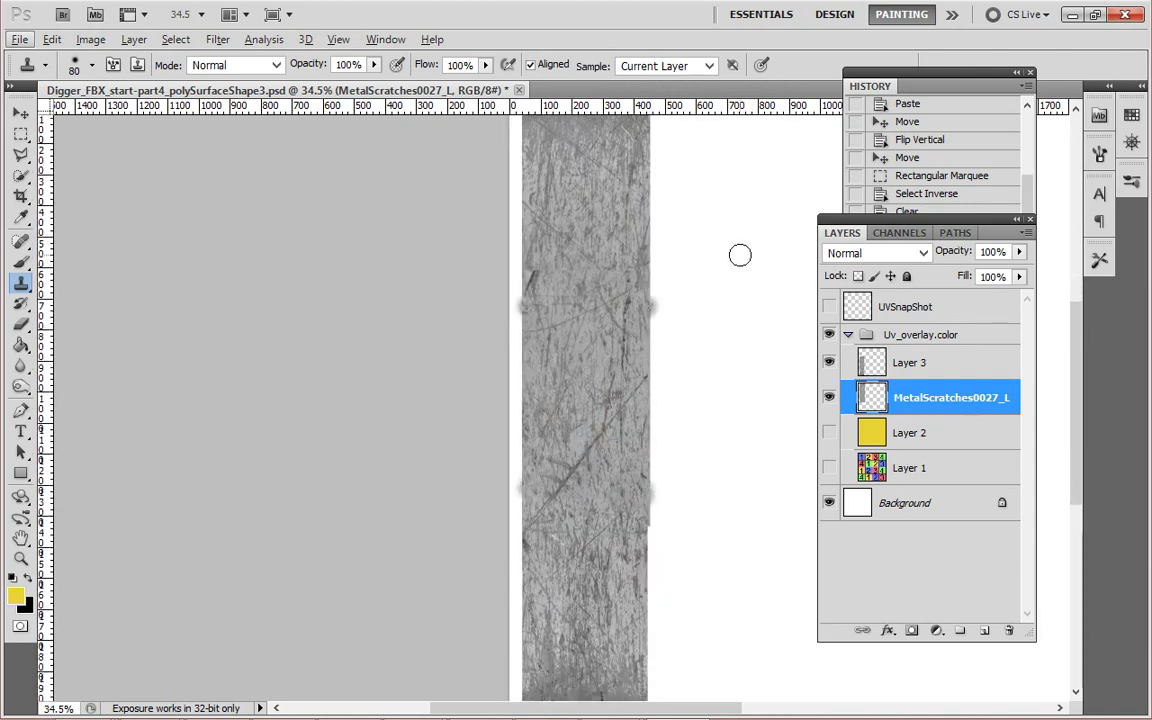
scroll(678, 308, up, 2)
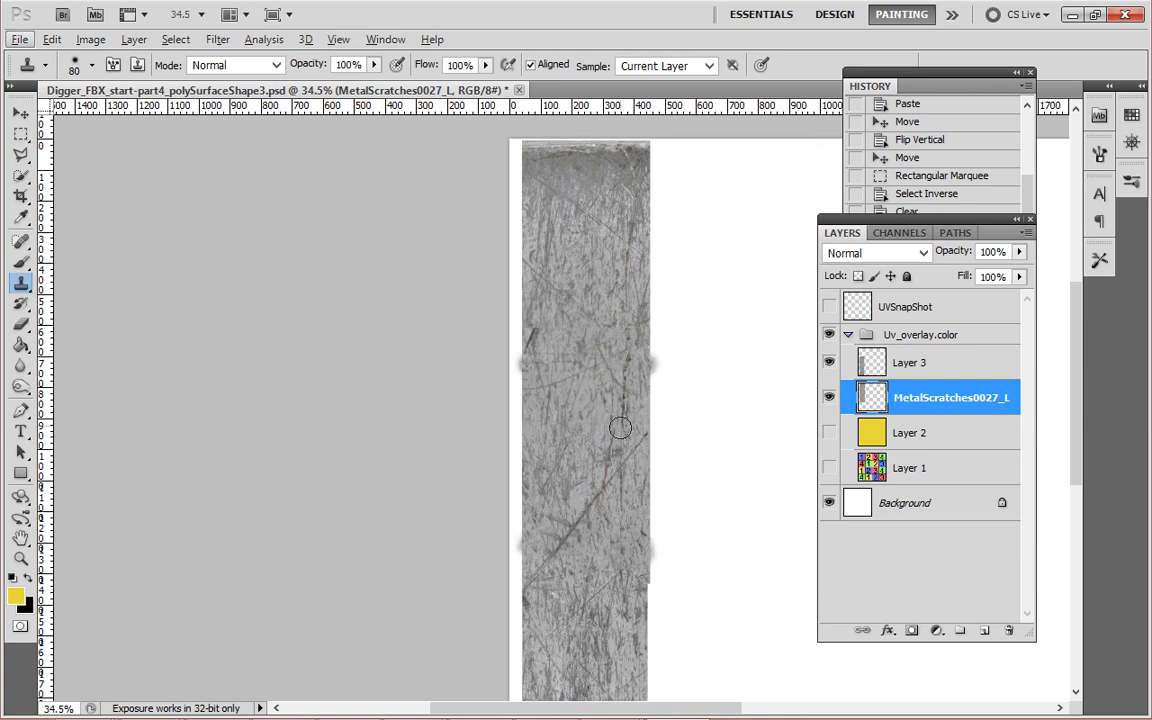
Make Layer 3 the active layer and hide the MetalScratches0027_L layer.
scroll(596, 501, down, 5)
scroll(586, 523, down, 1)
scroll(590, 420, up, 4)
scroll(593, 327, up, 2)
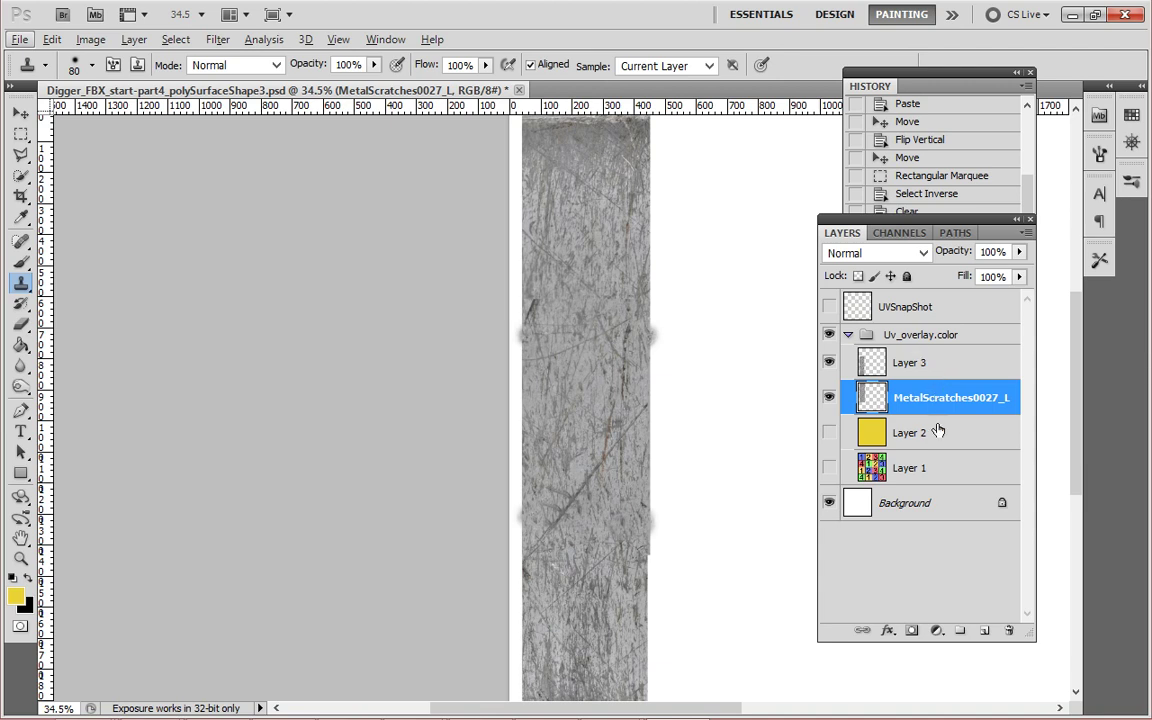
click(930, 372)
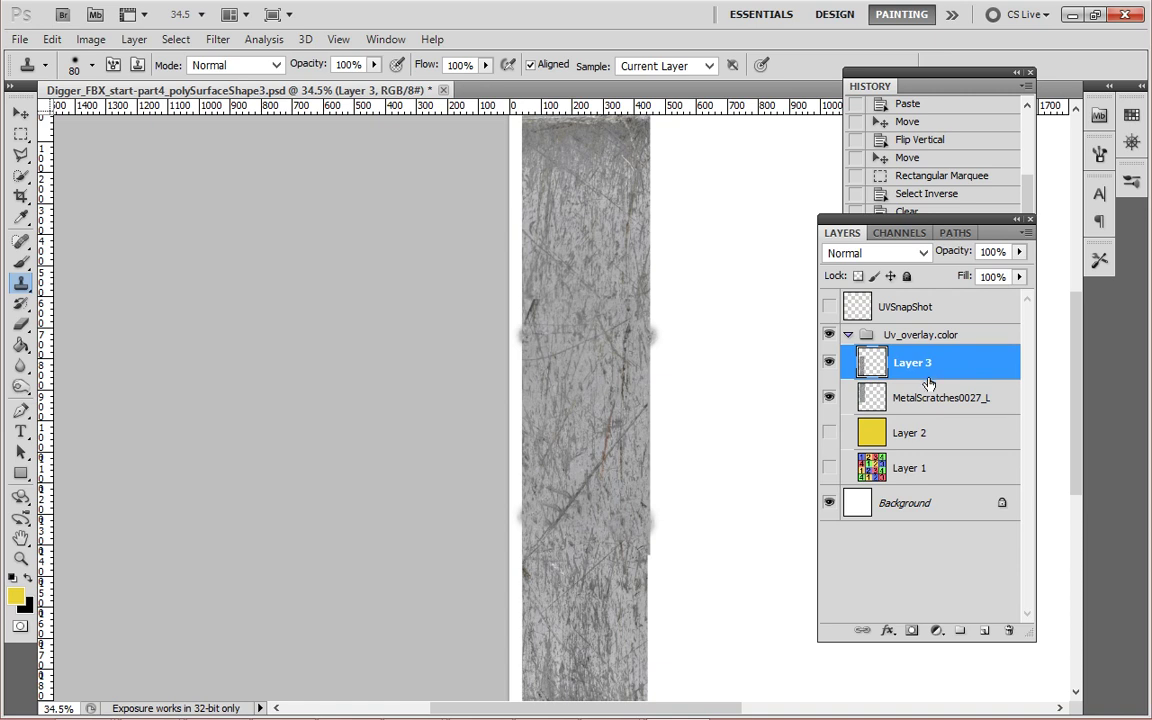
click(830, 398)
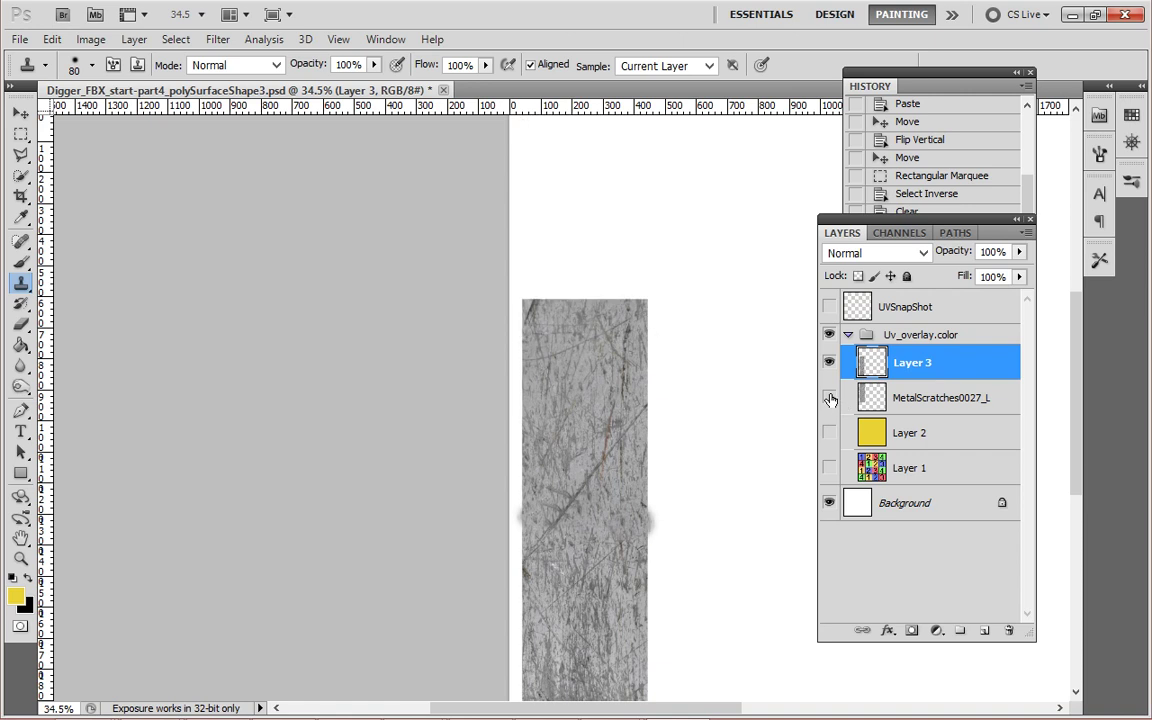
scroll(647, 549, down, 3)
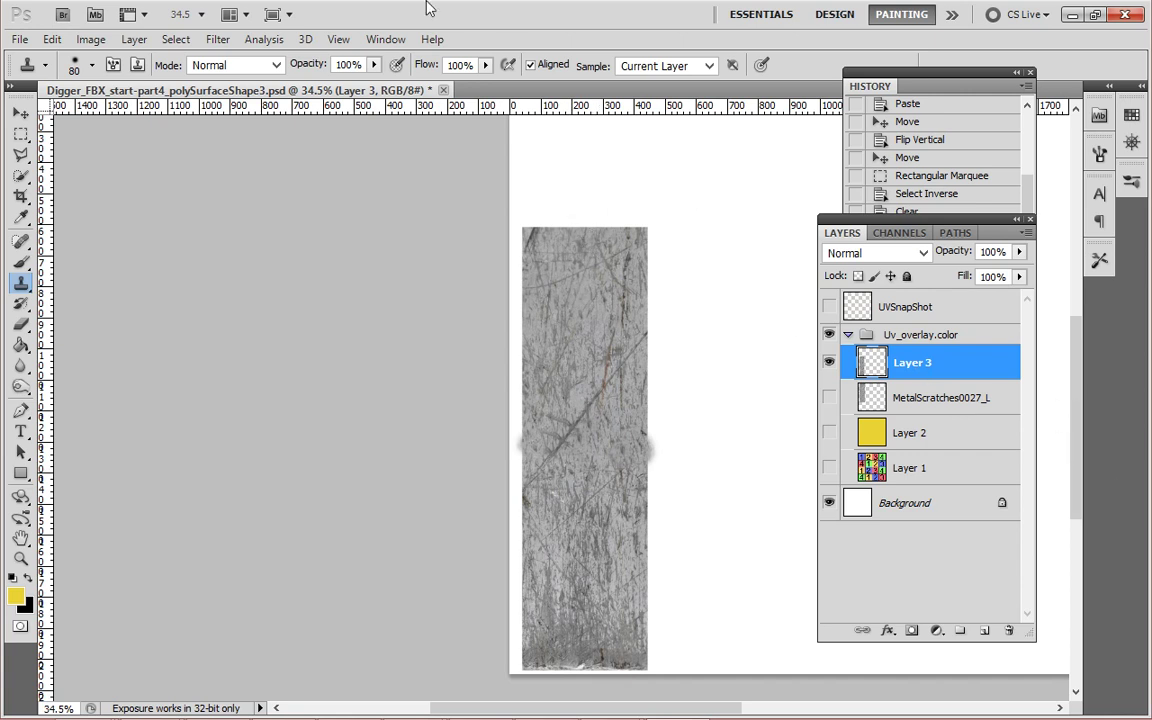
Add a Reveal All layer mask to Layer 3.
click(131, 41)
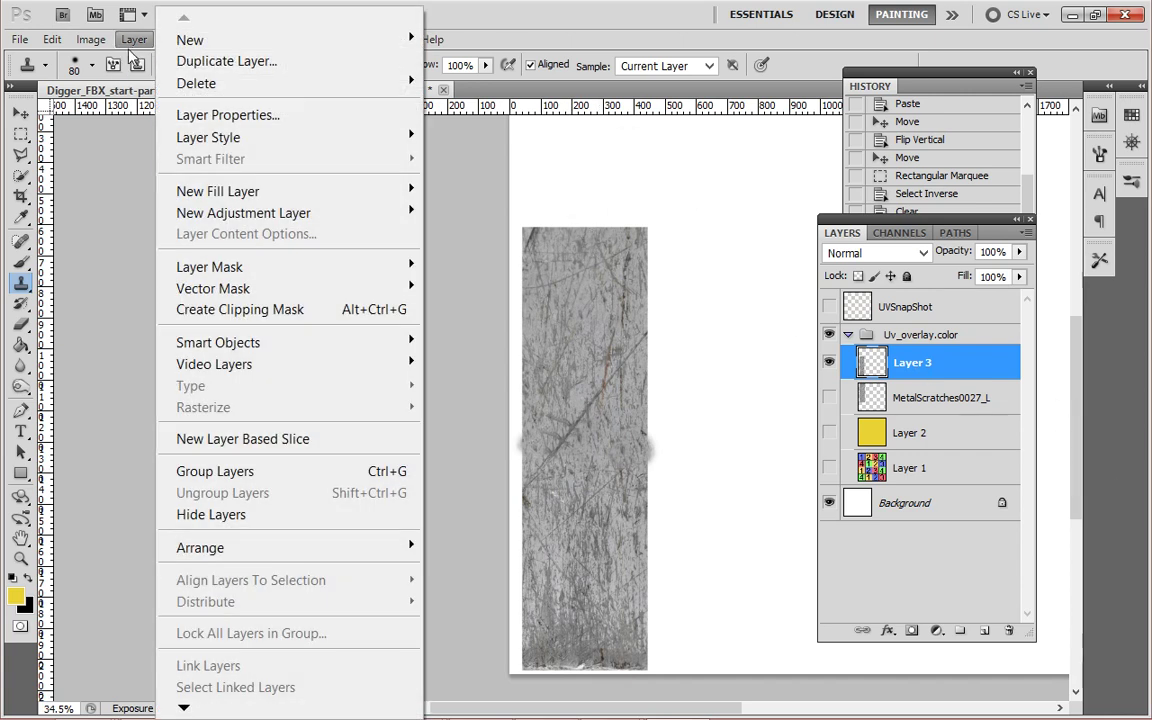
mouse_move(235, 142)
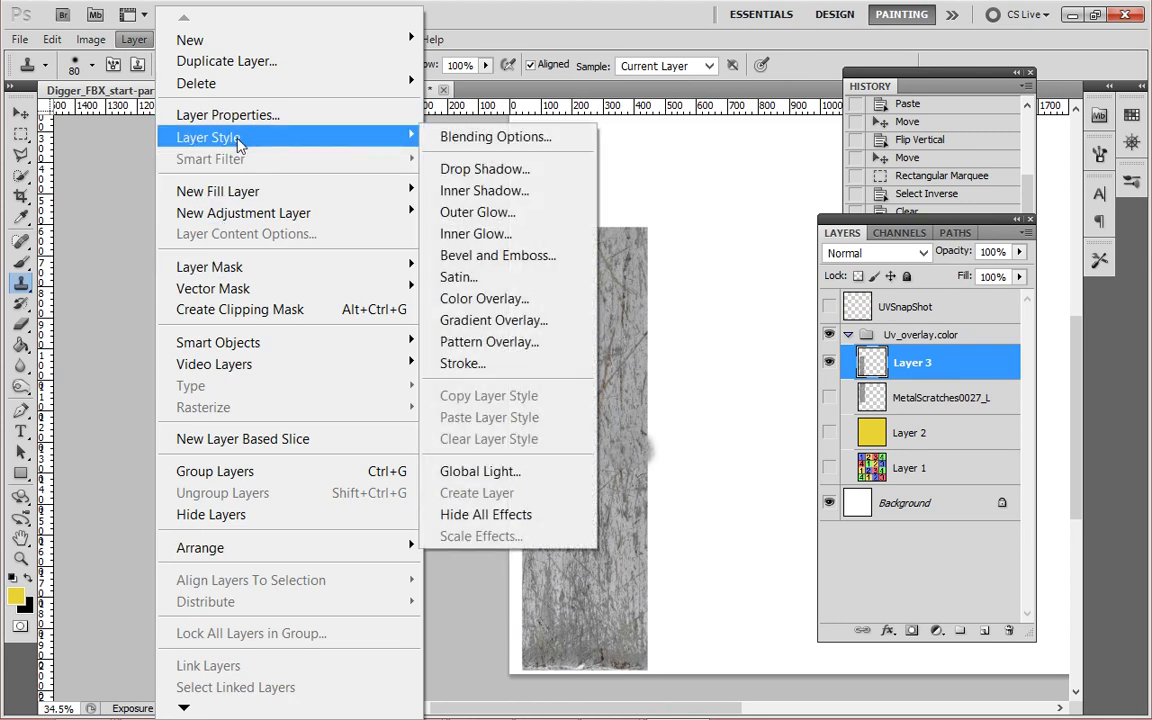
mouse_move(265, 267)
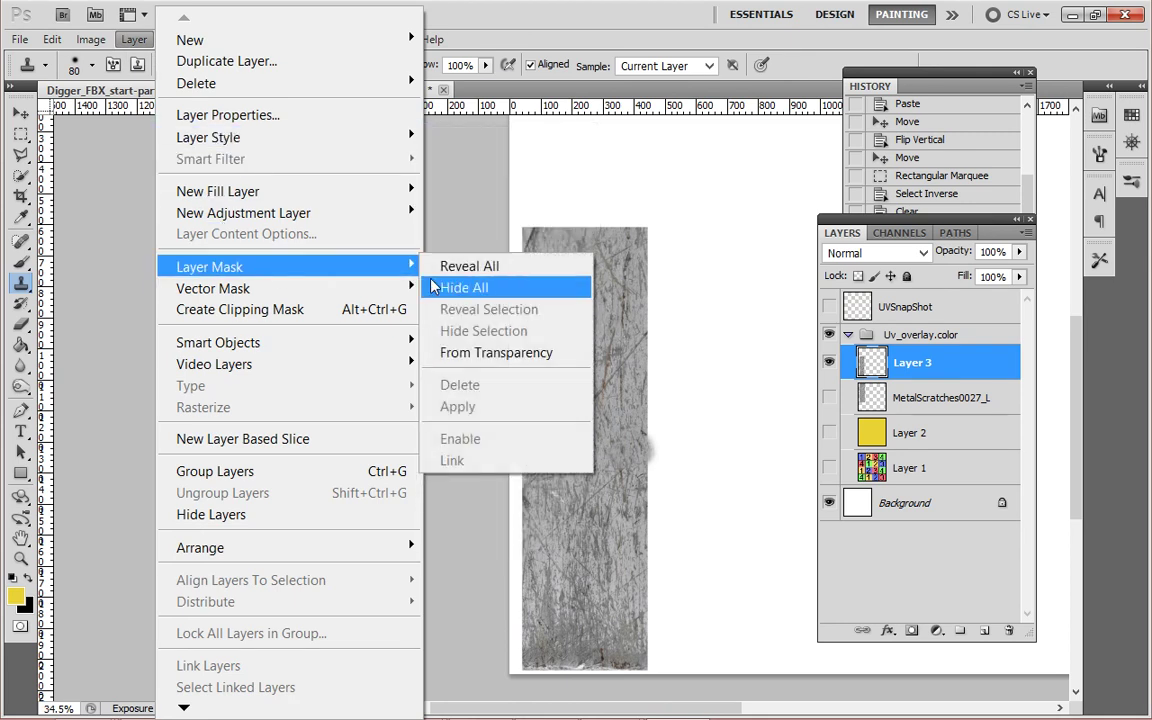
click(486, 272)
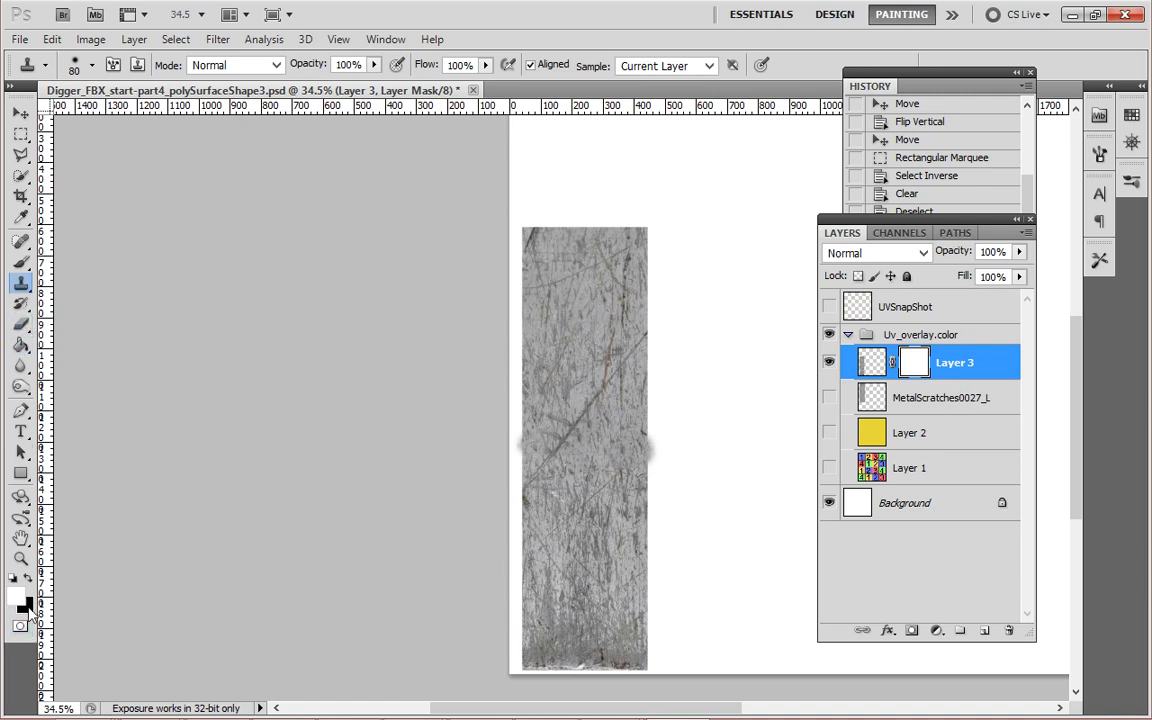
Fade out Layer 3's upper part with a long white-to-black linear gradient on its mask, showing the UVSnapShot layer as a guide.
click(20, 344)
click(103, 339)
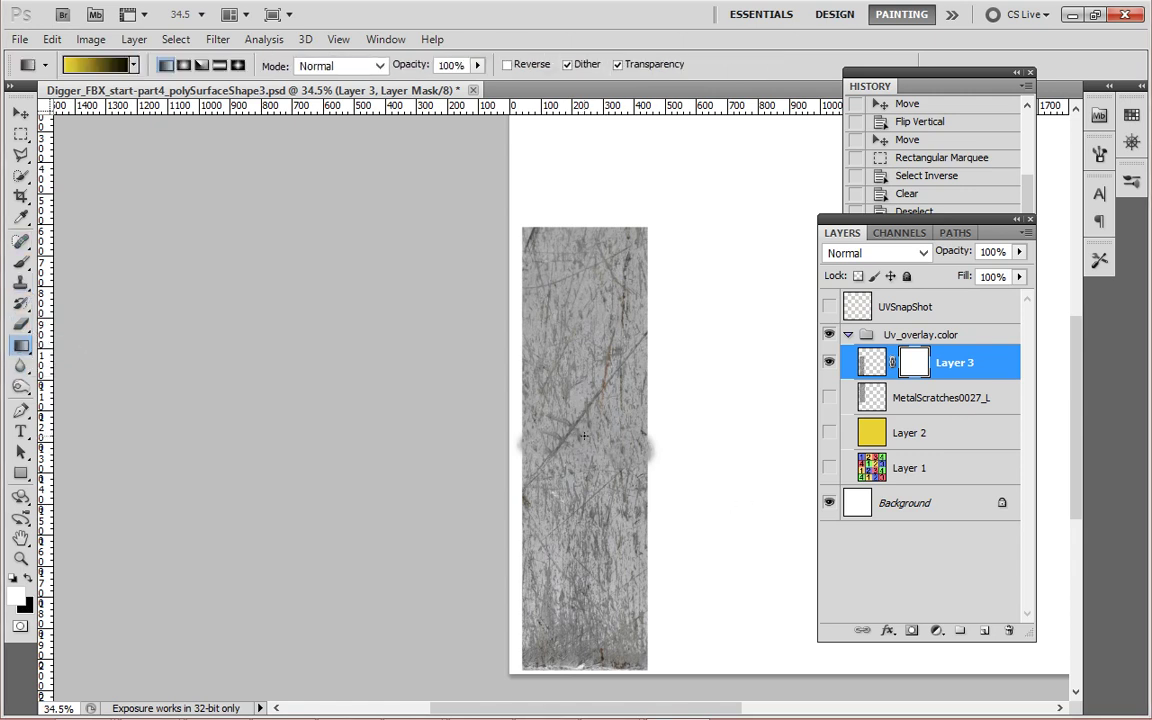
drag(585, 432, 605, 393)
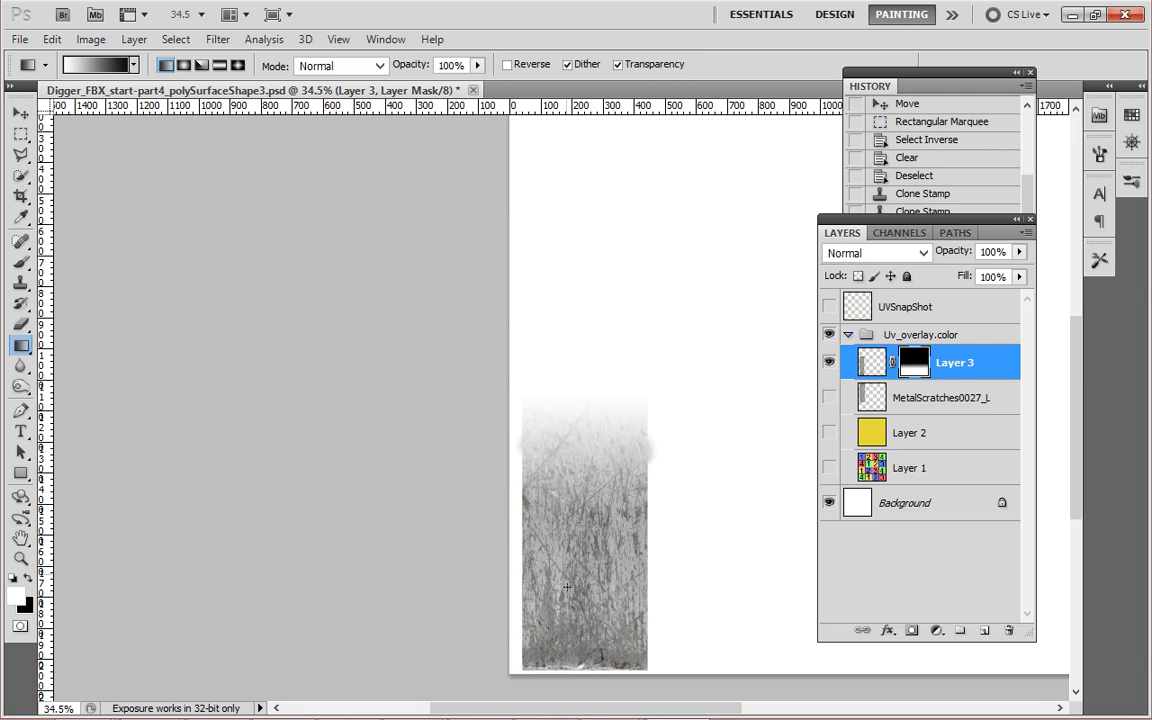
drag(589, 527, 608, 348)
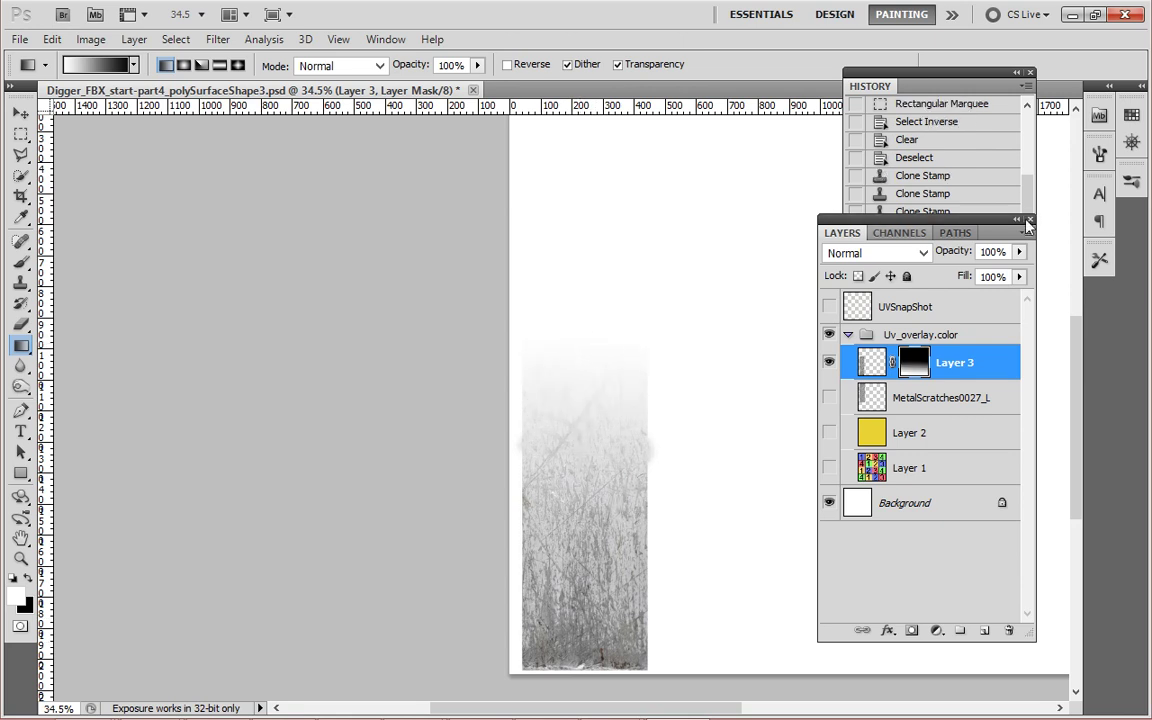
click(829, 306)
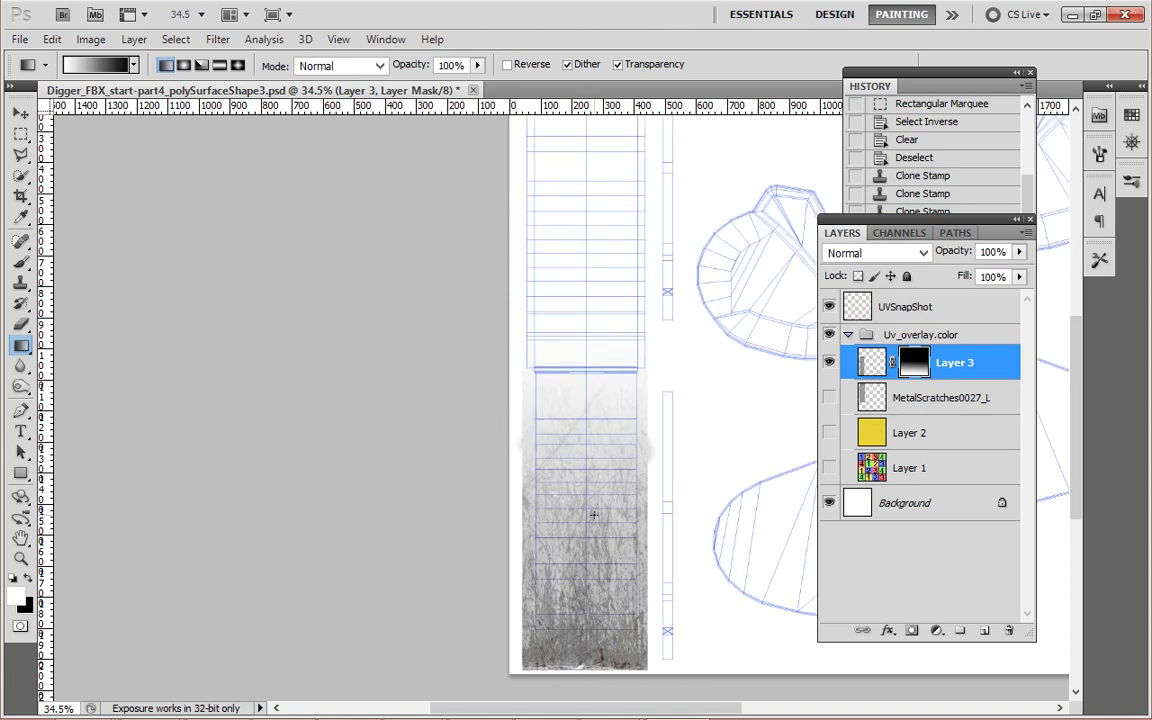
drag(588, 512, 586, 288)
Show the MetalScratches0027_L layer again and add a Reveal All layer mask to it.
scroll(628, 198, up, 3)
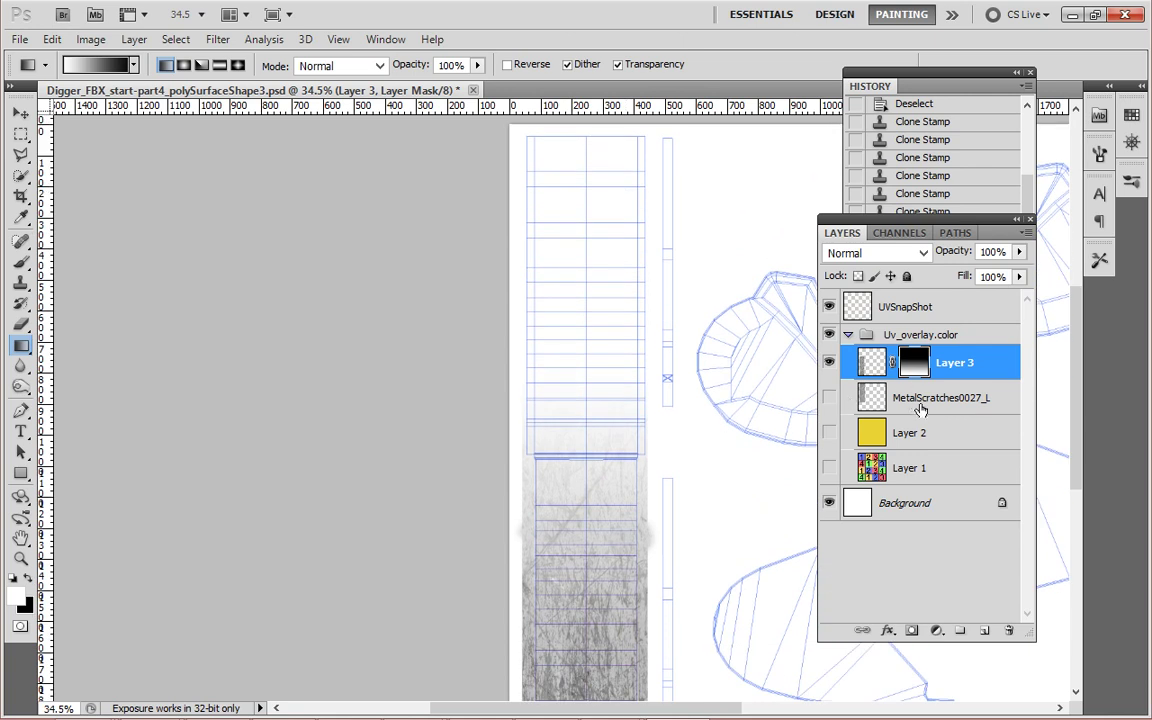
click(829, 398)
click(941, 400)
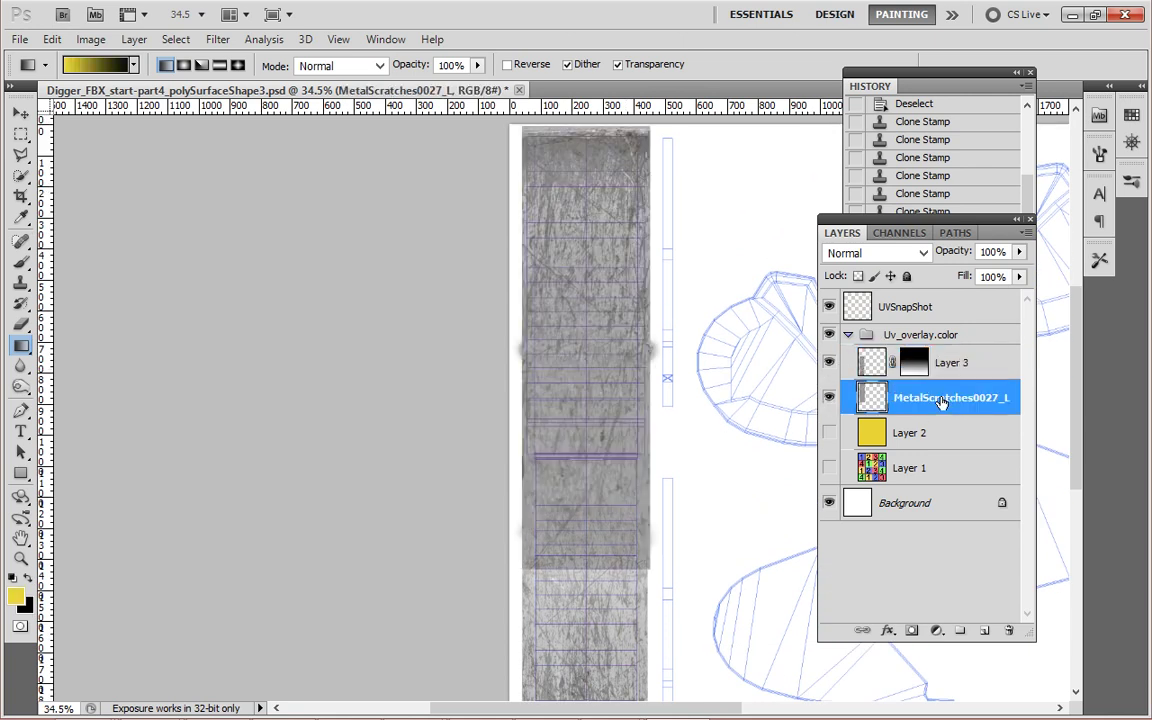
click(134, 39)
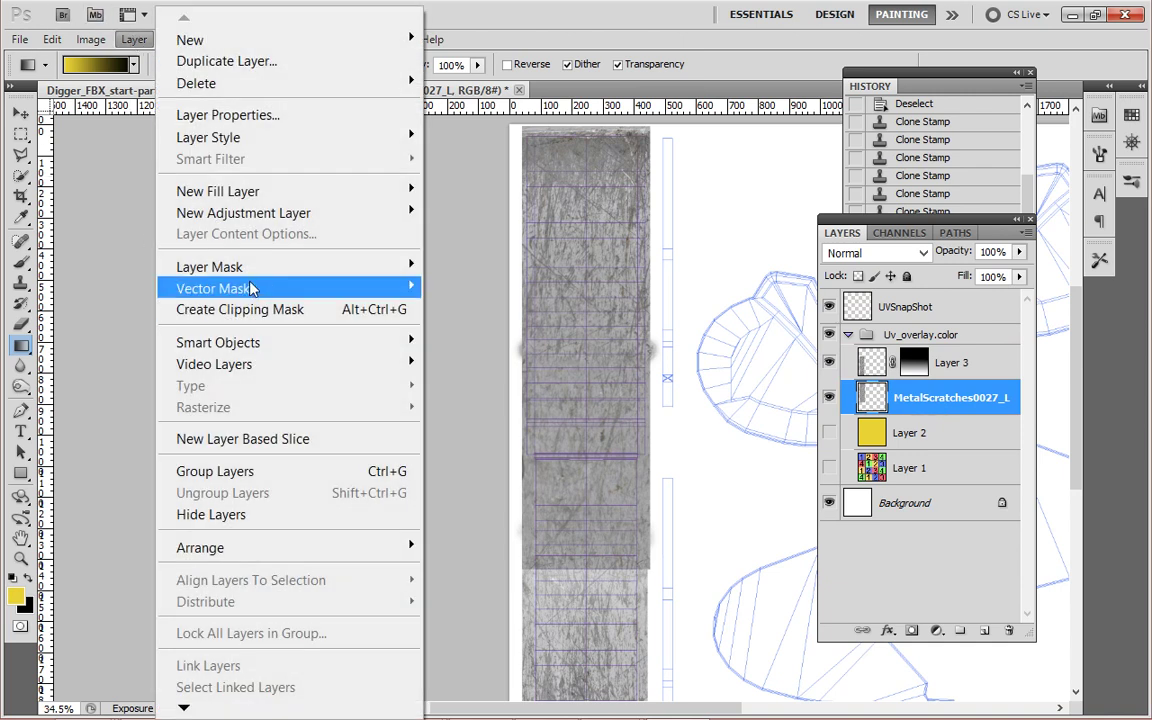
mouse_move(258, 274)
click(440, 239)
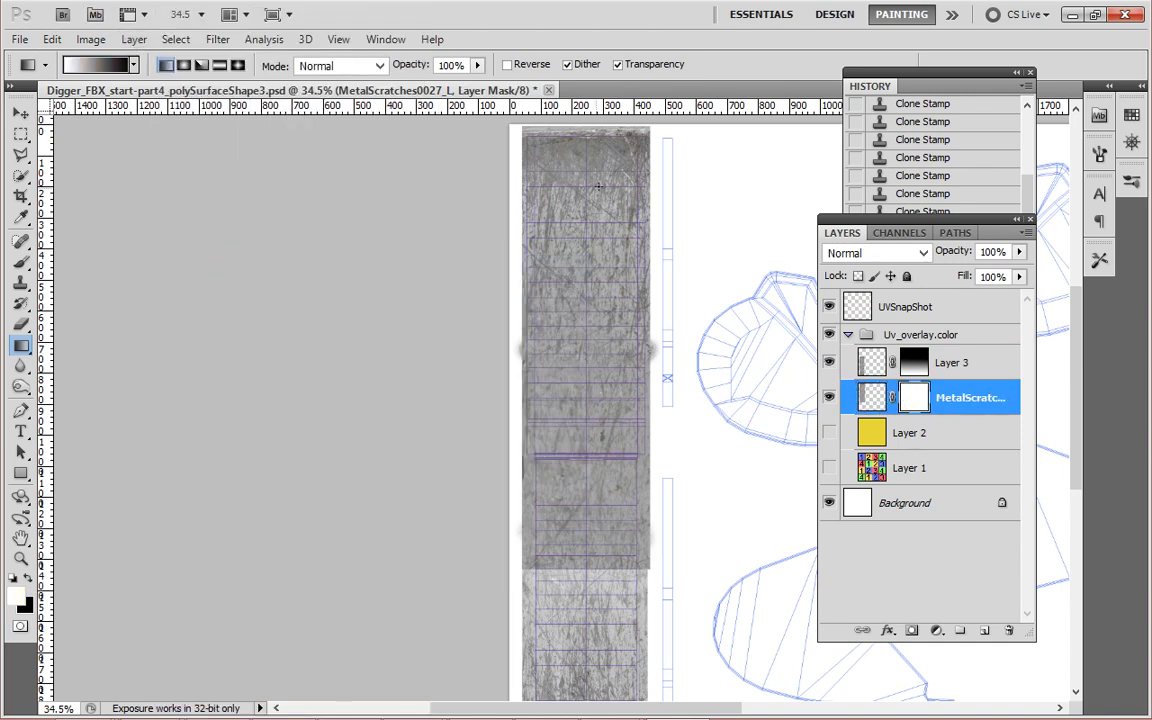
Fade the MetalScratches0027_L layer downward with a white-to-black gradient on its mask, from the strip's upper edge to near the middle UV seam.
drag(527, 228, 527, 450)
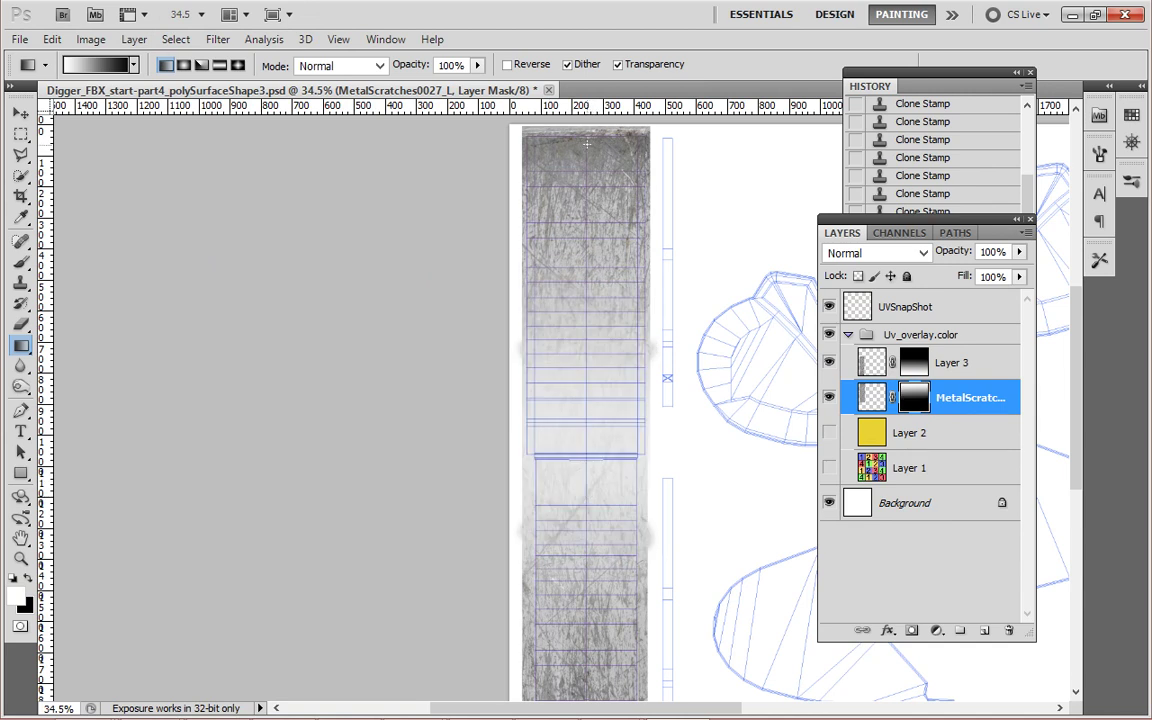
drag(527, 136, 527, 609)
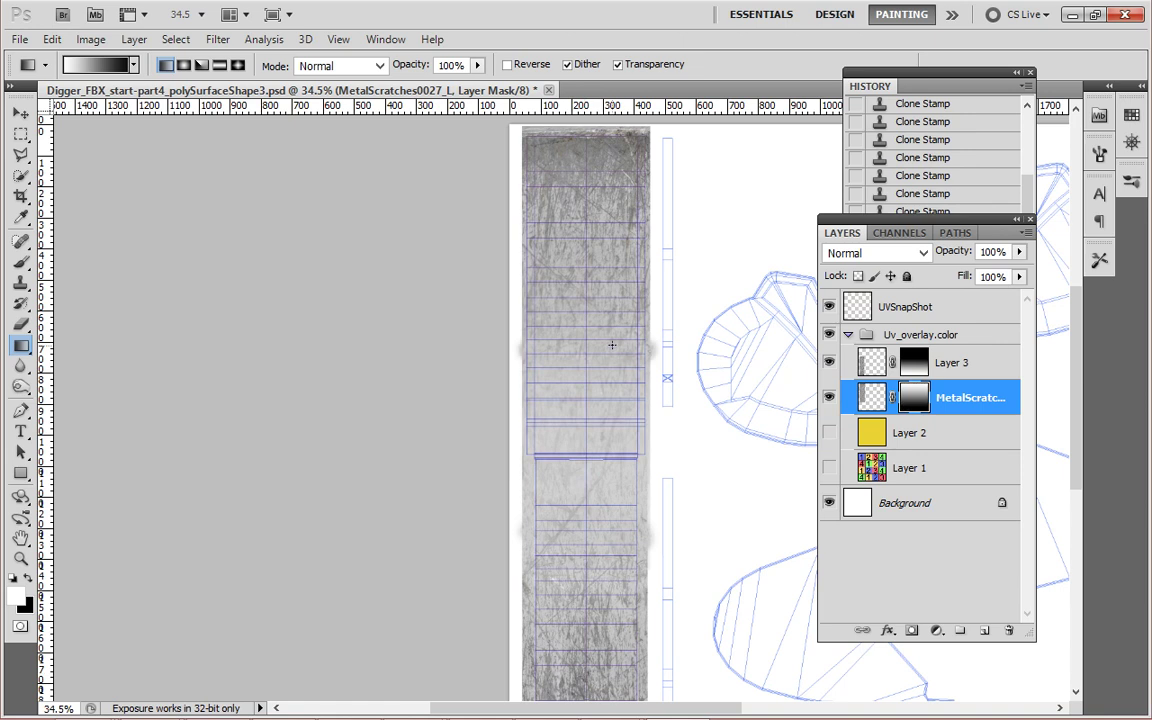
drag(592, 140, 589, 571)
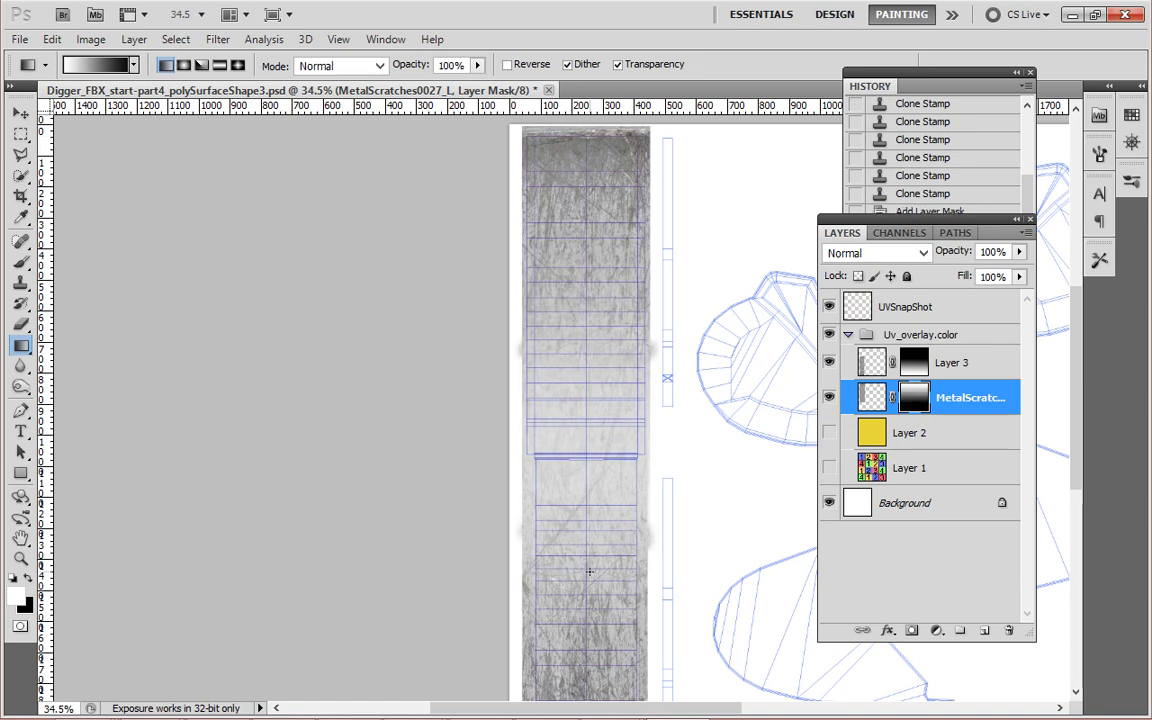
drag(584, 130, 584, 443)
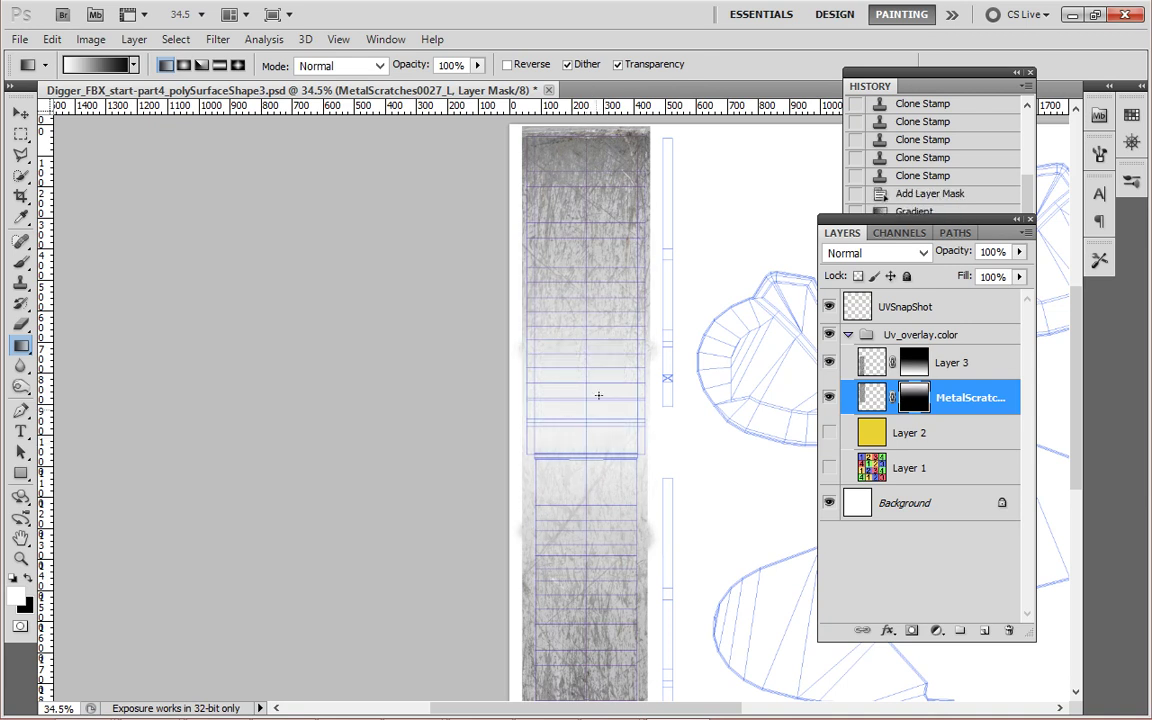
Show the yellow Layer 2 beneath the faded scratches and check the blend along the whole strip.
scroll(631, 352, down, 1)
scroll(626, 347, up, 5)
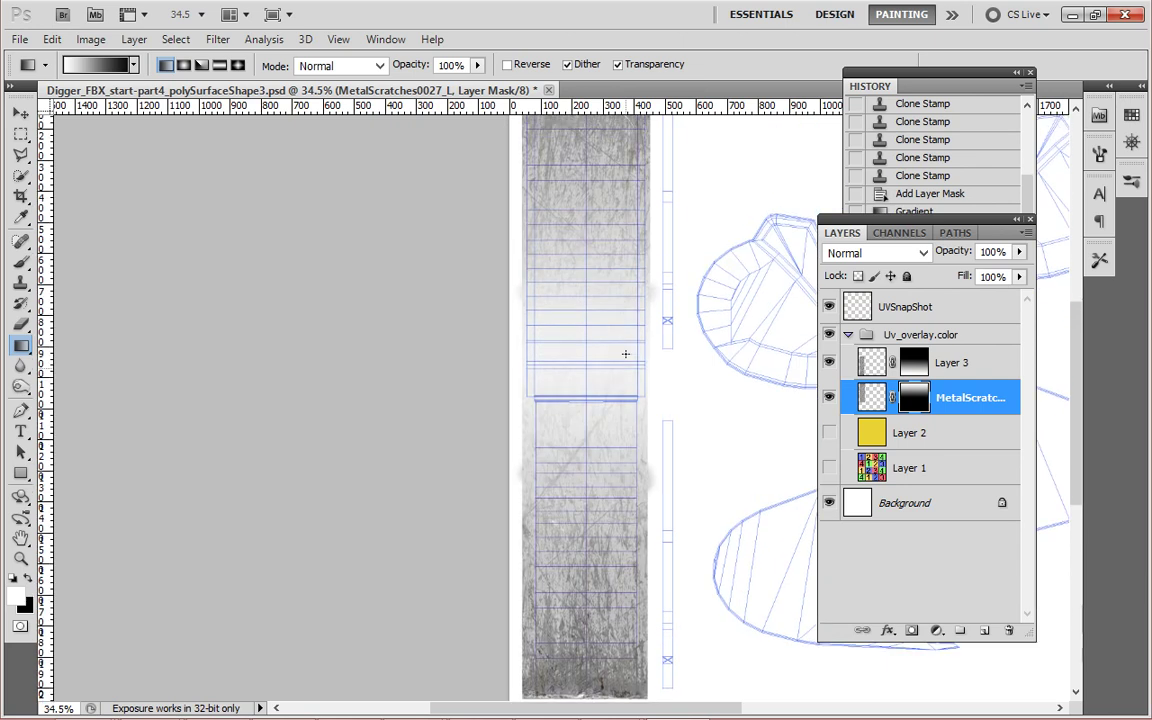
scroll(614, 340, down, 1)
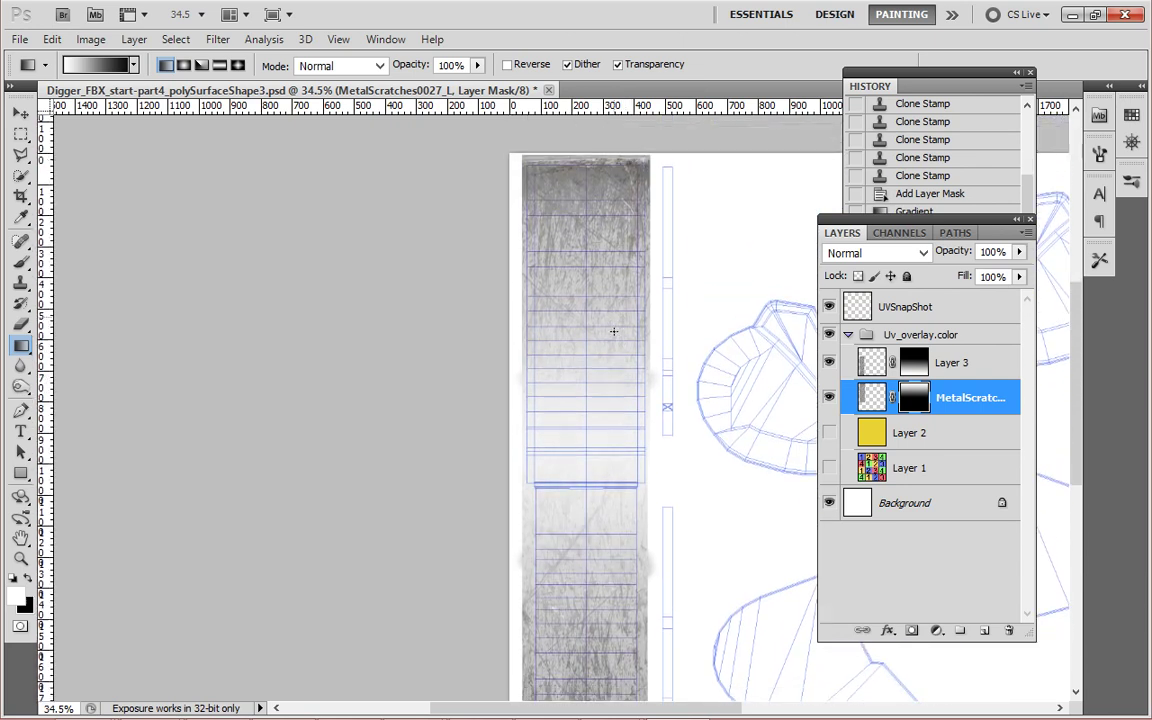
click(829, 434)
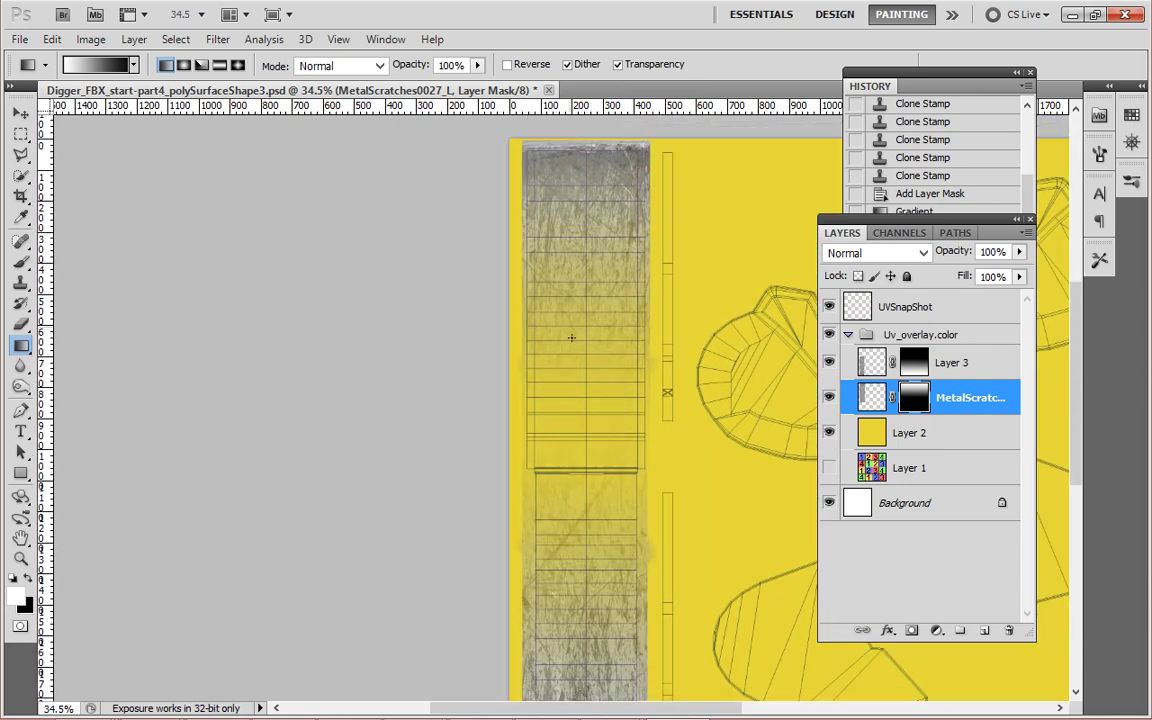
scroll(618, 342, down, 5)
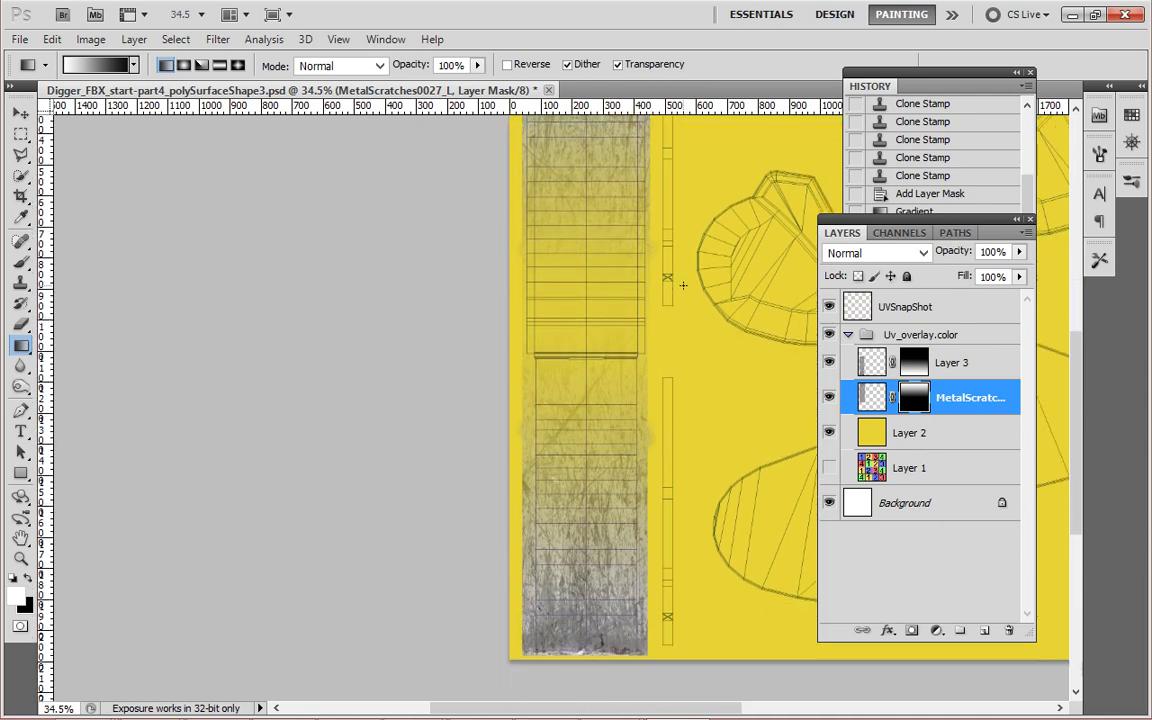
scroll(629, 371, up, 6)
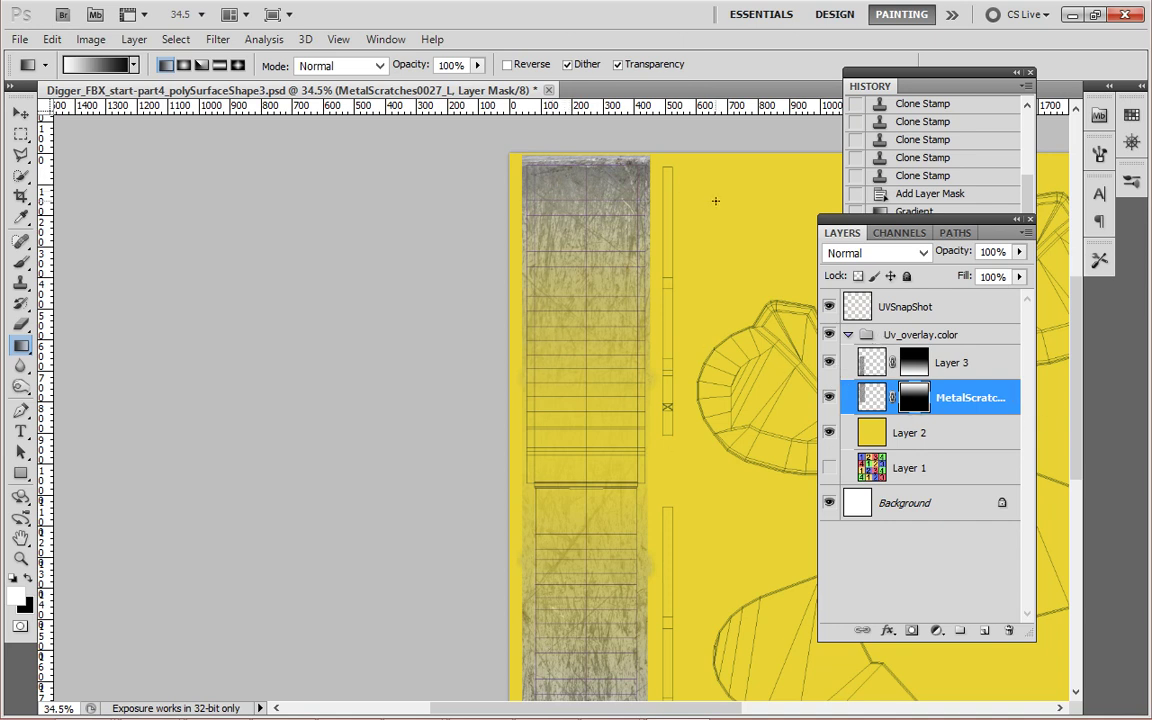
Merge Layer 3 and the MetalScratches0027_L layer into one layer.
shift+click(976, 378)
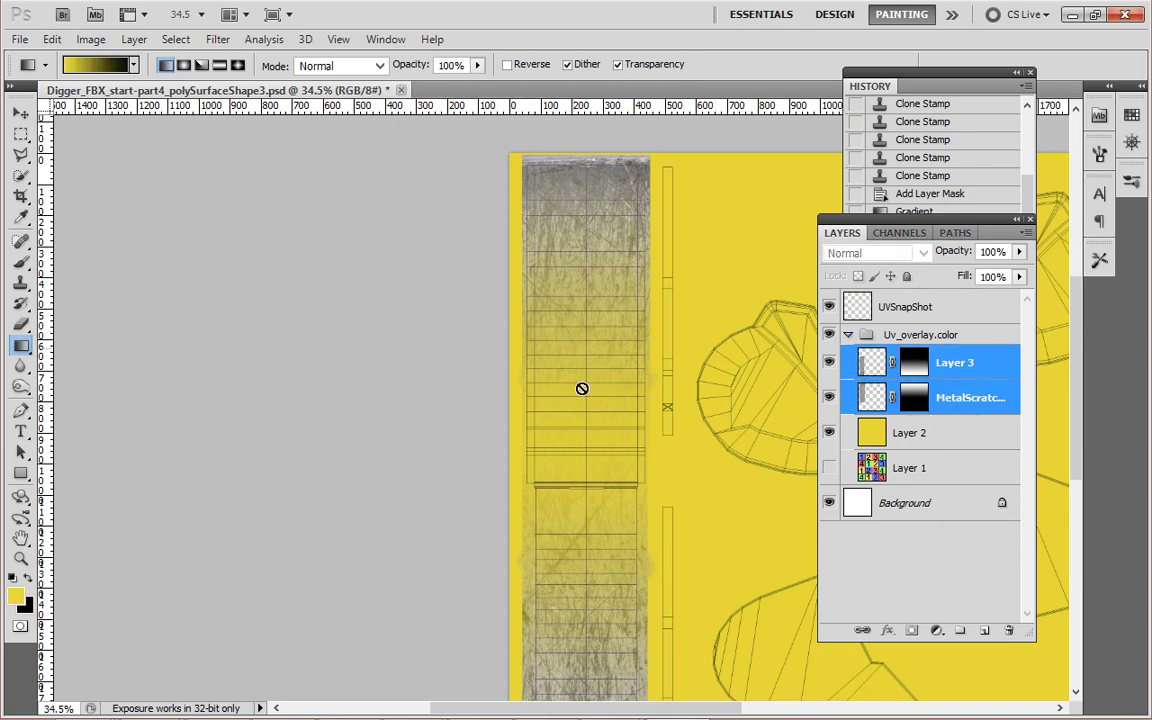
right_click(880, 397)
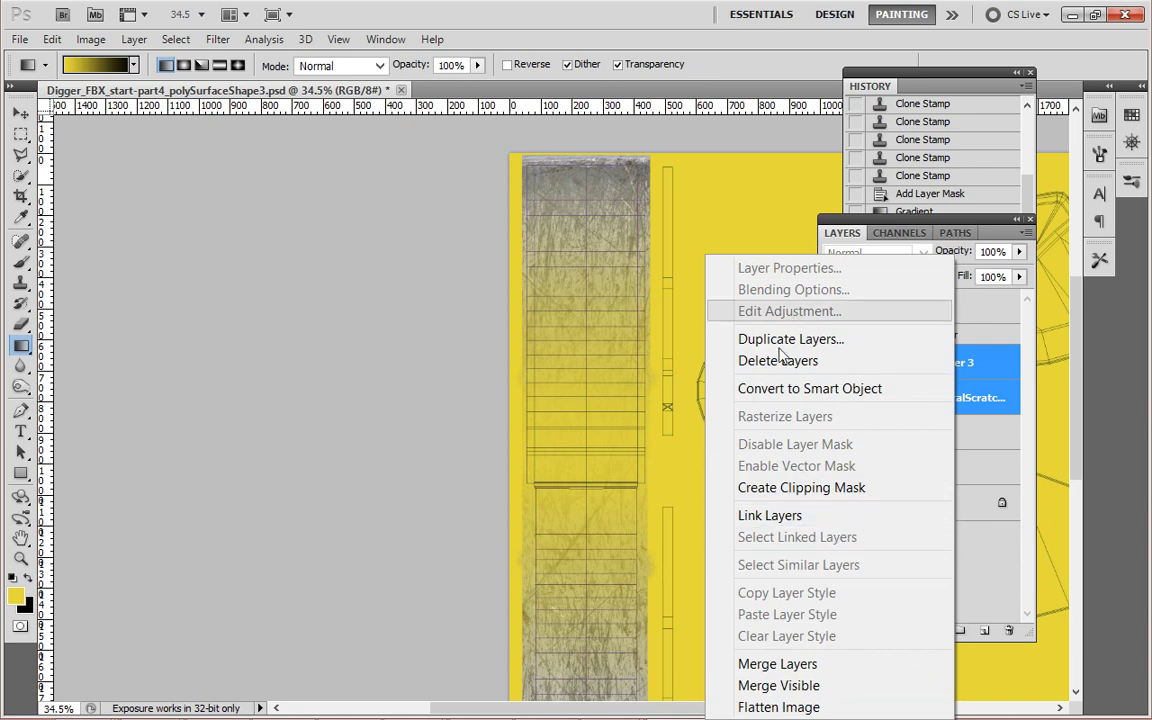
click(745, 664)
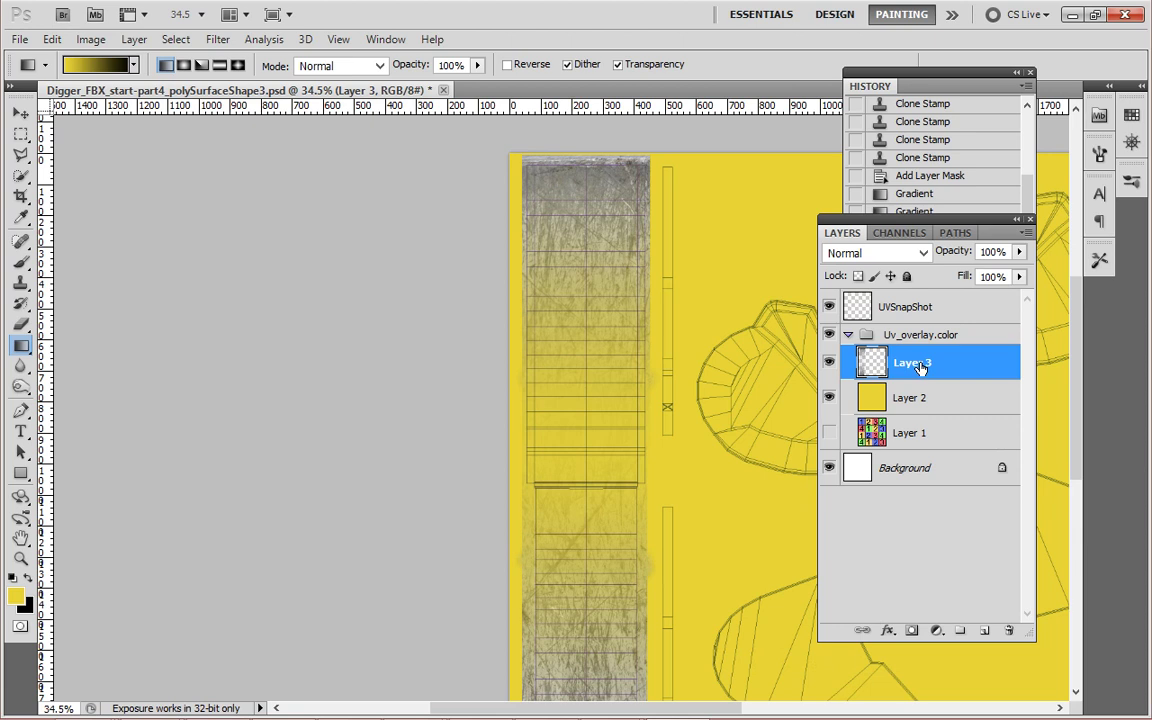
Compare the Multiply, Overlay and Darken blend modes on the merged Layer 3 and set it to Multiply.
click(922, 254)
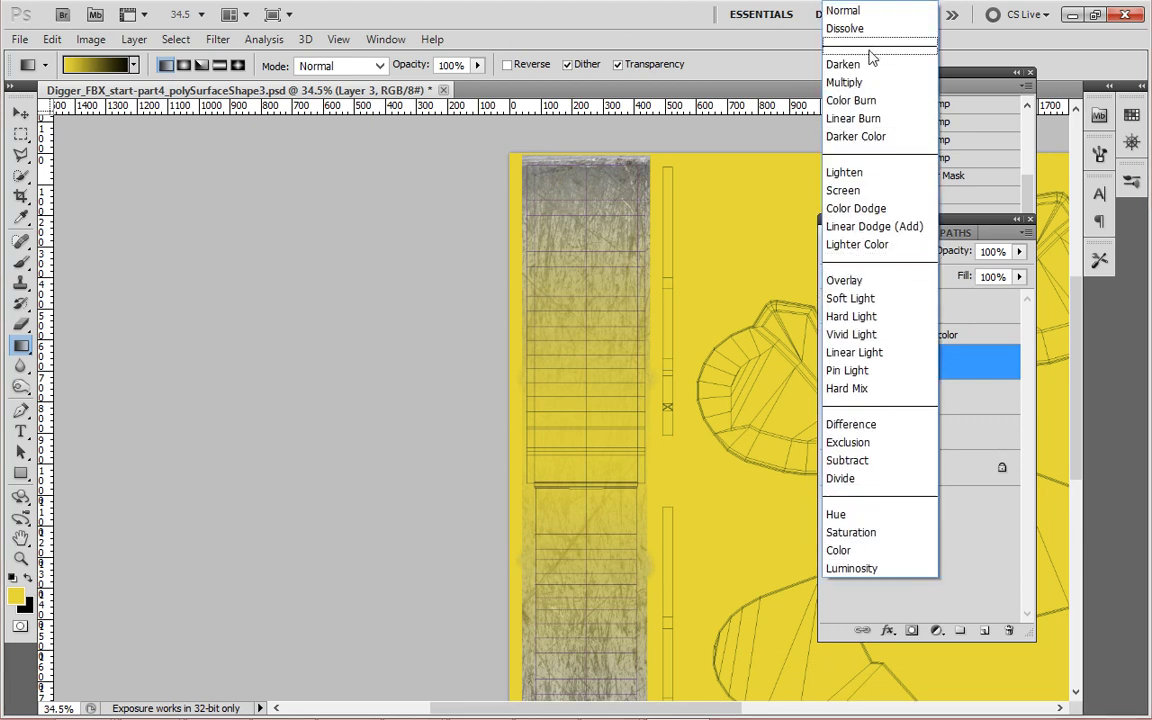
click(848, 82)
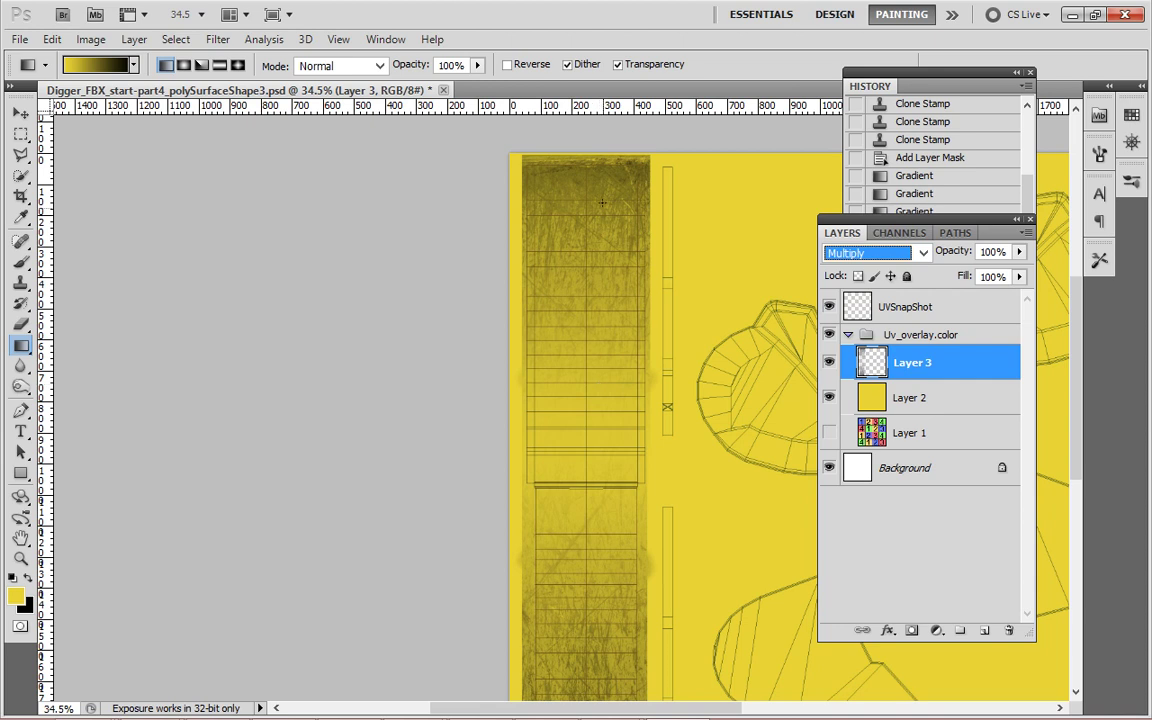
click(850, 252)
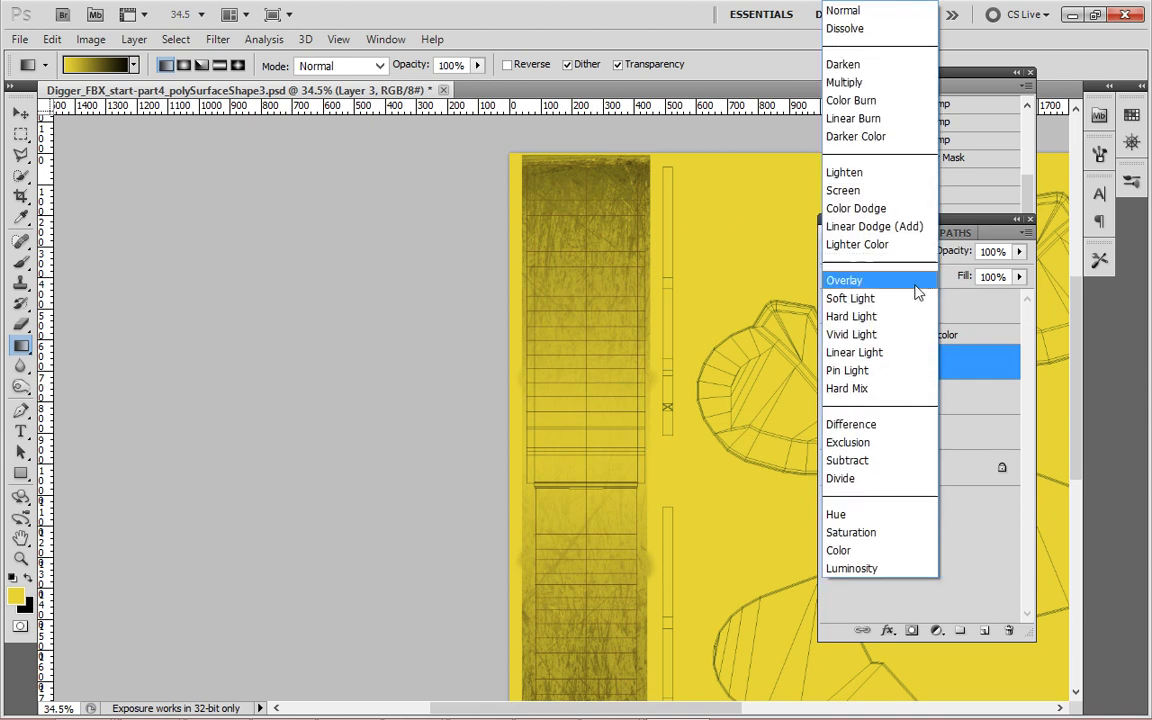
click(880, 281)
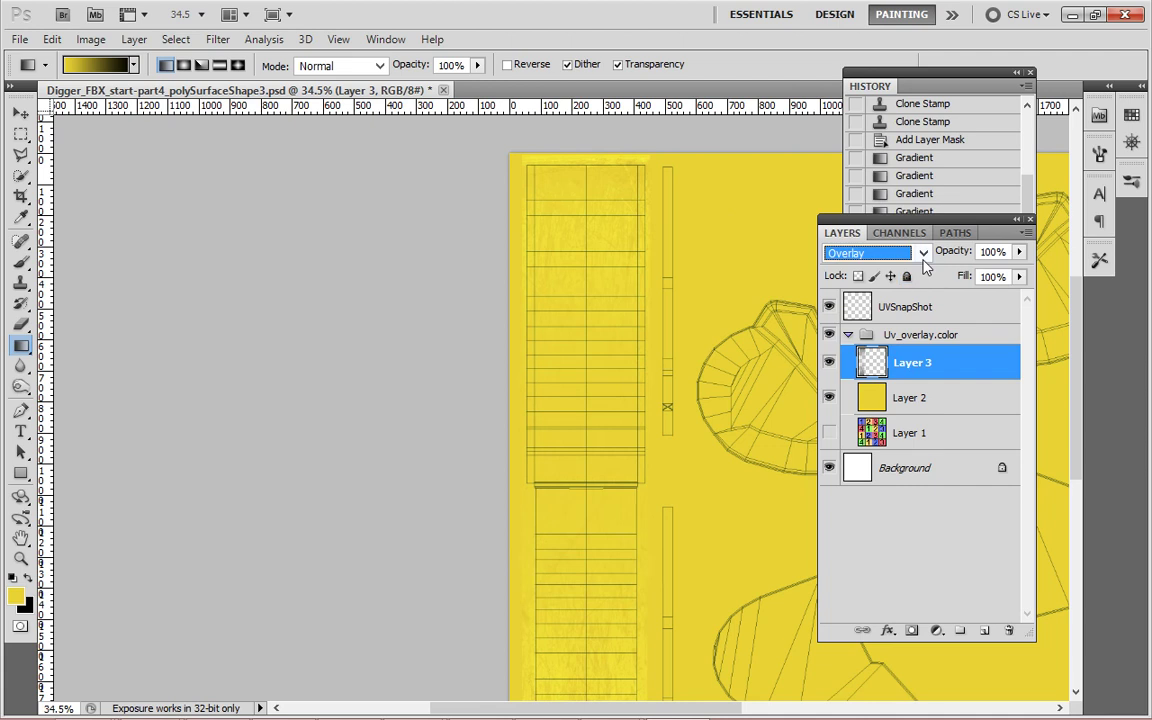
click(840, 252)
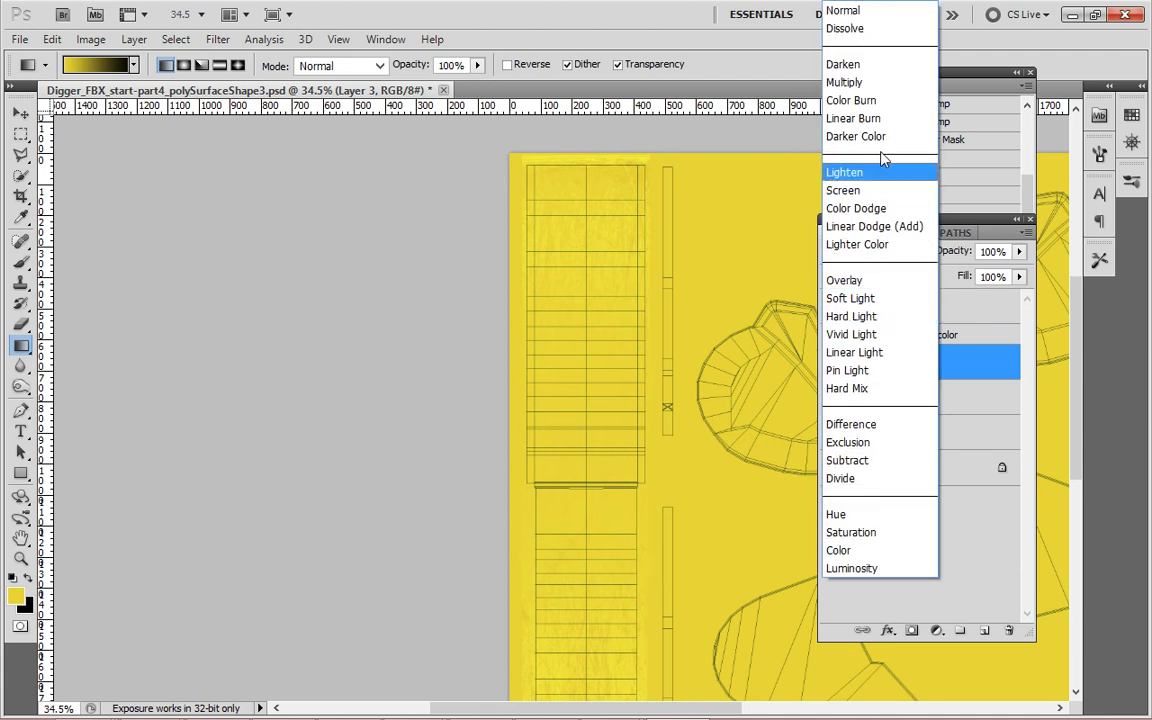
click(868, 65)
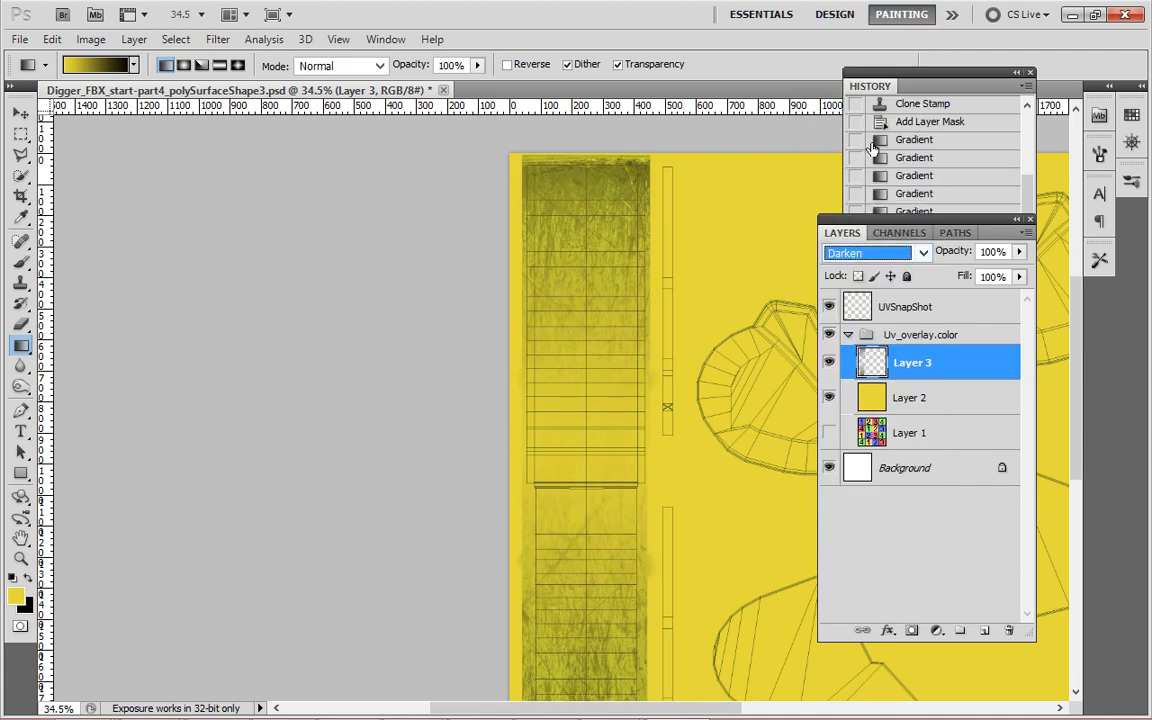
click(913, 257)
click(873, 80)
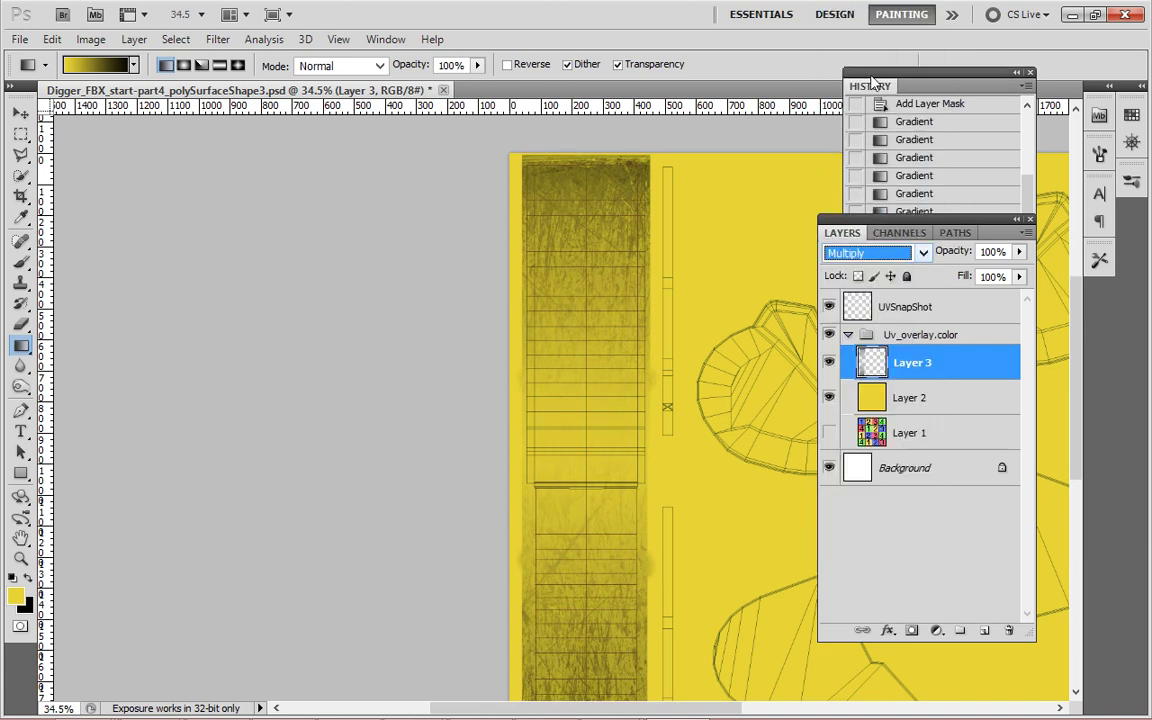
Compare the Color Burn and Darken blend modes on Layer 3 and return it to Multiply.
click(925, 253)
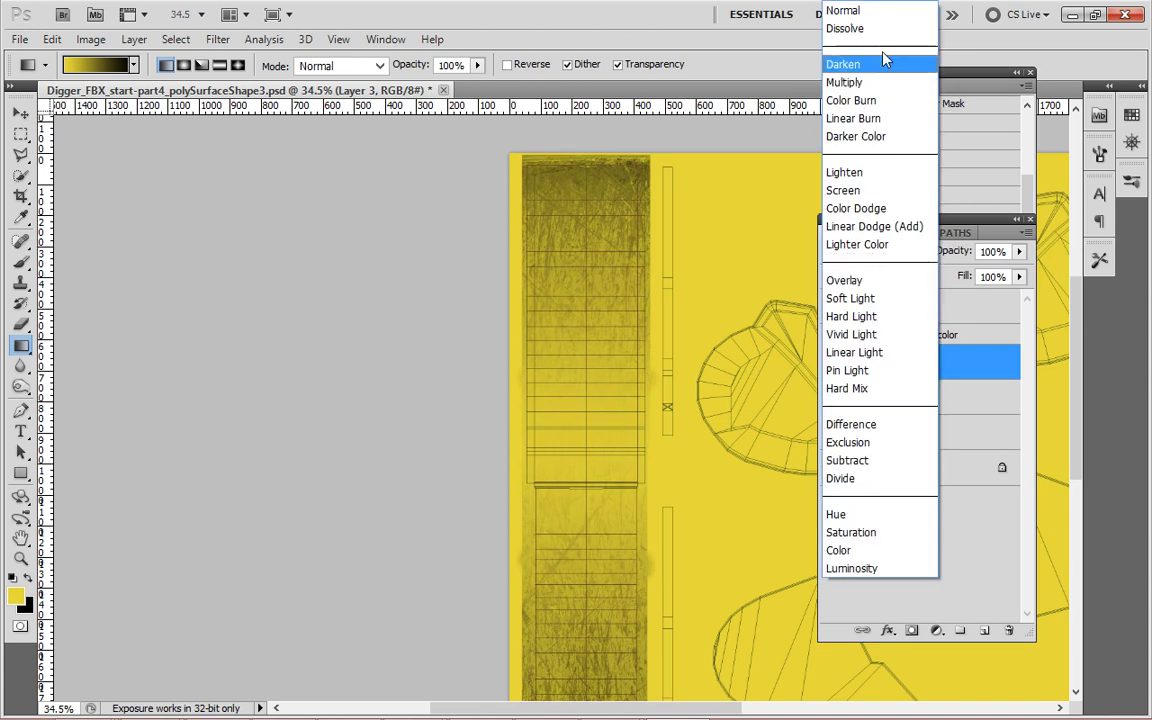
click(855, 100)
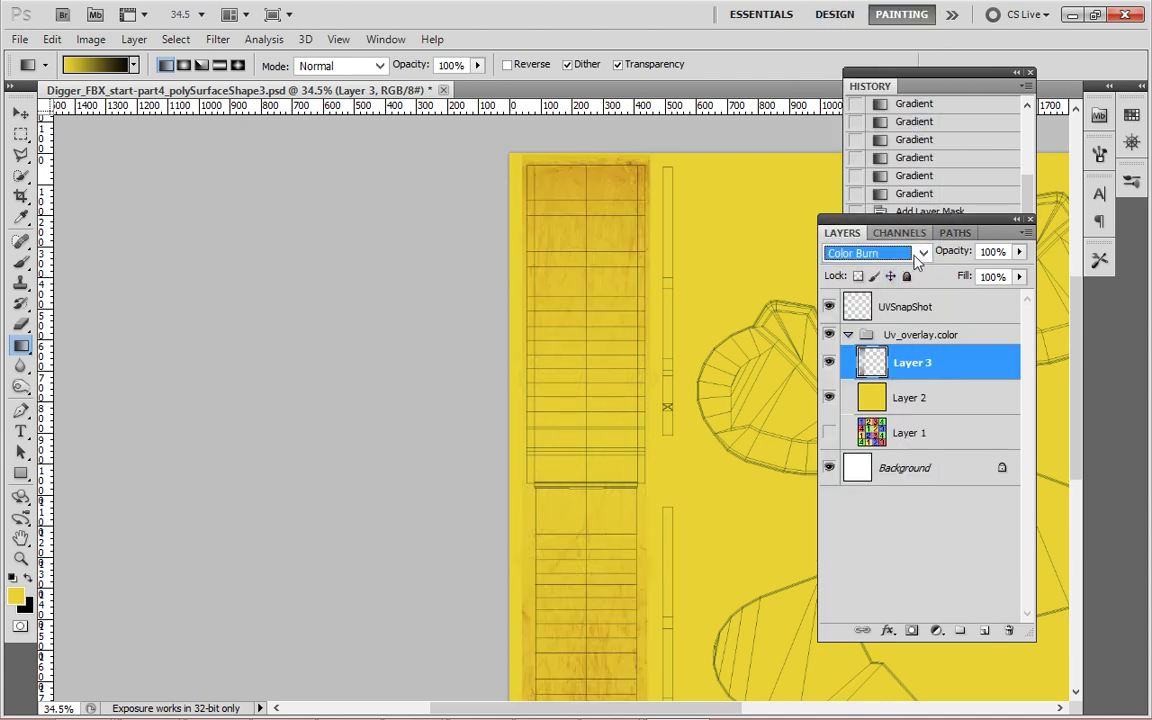
click(918, 257)
click(960, 60)
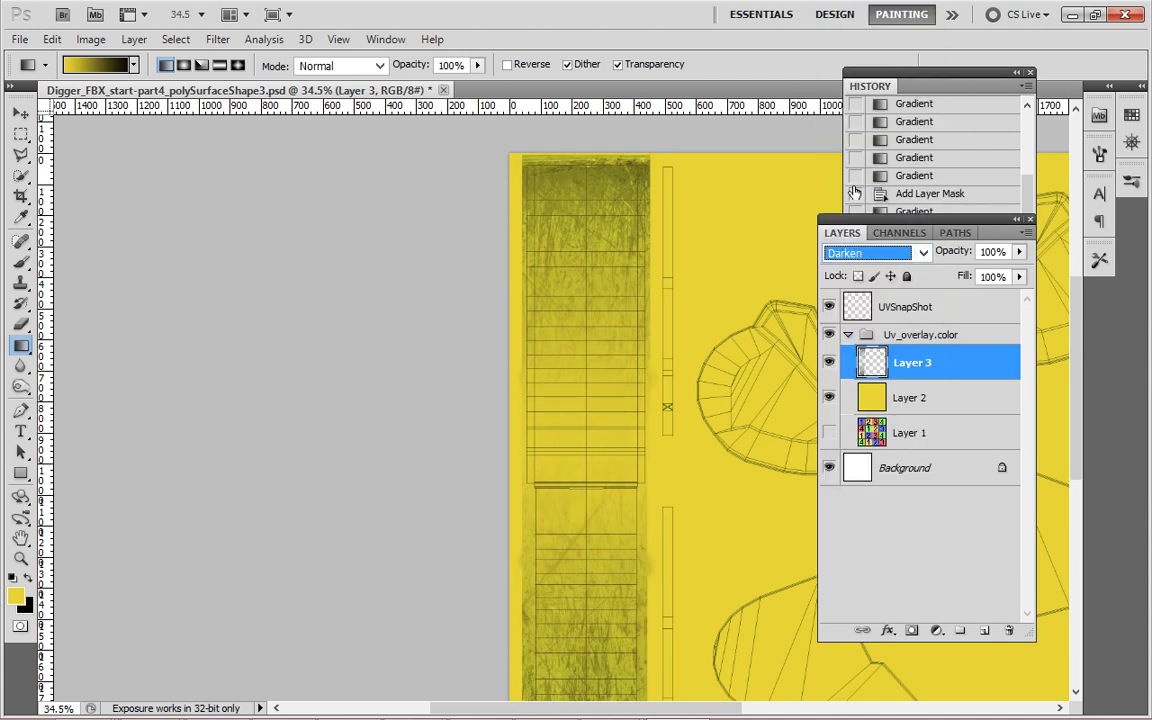
click(845, 253)
click(858, 86)
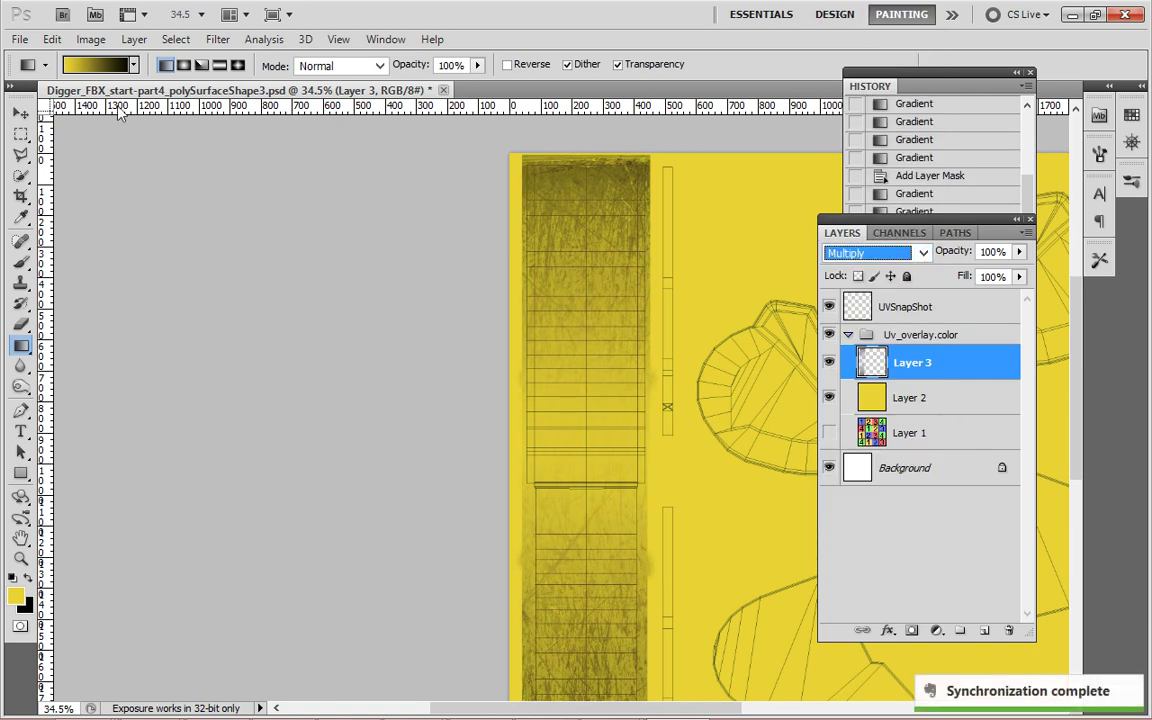
click(90, 39)
mouse_move(134, 39)
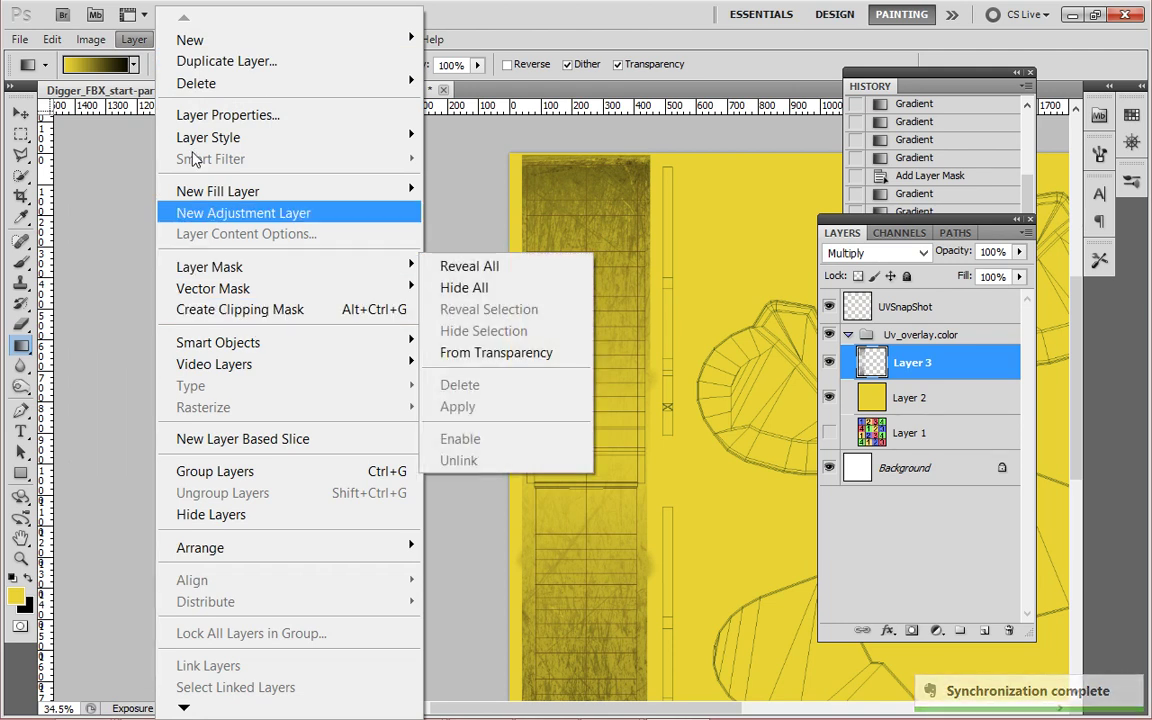
mouse_move(75, 33)
mouse_move(145, 95)
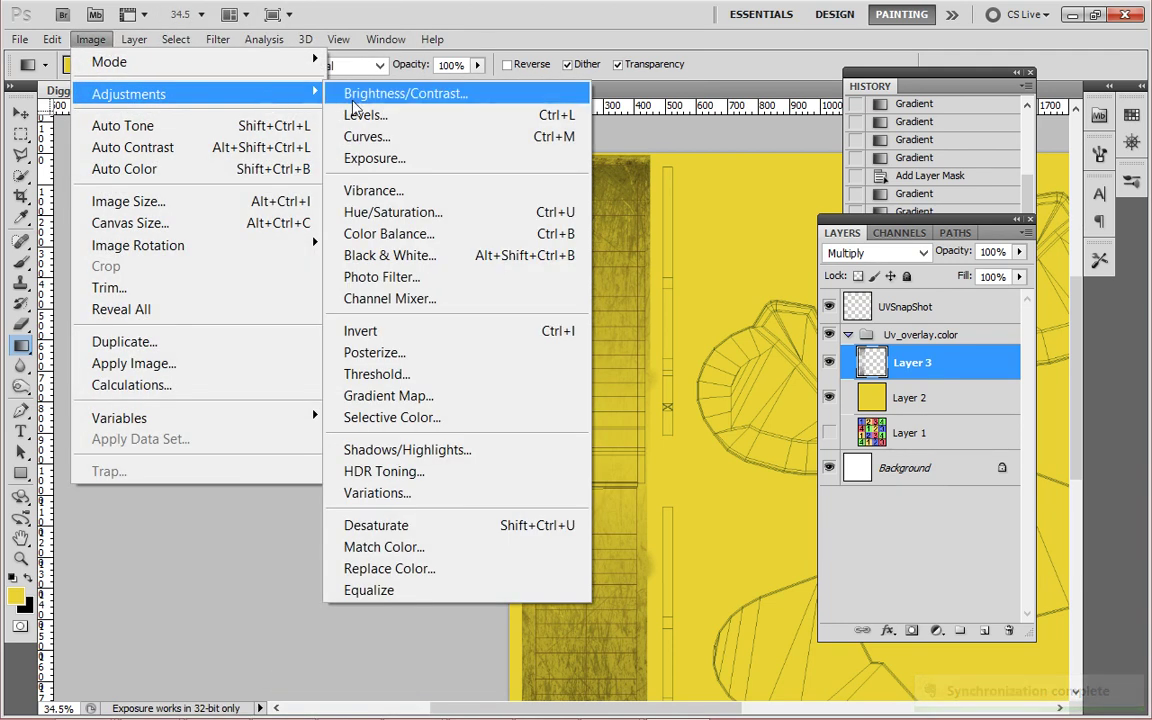
click(362, 115)
drag(1091, 167, 237, 155)
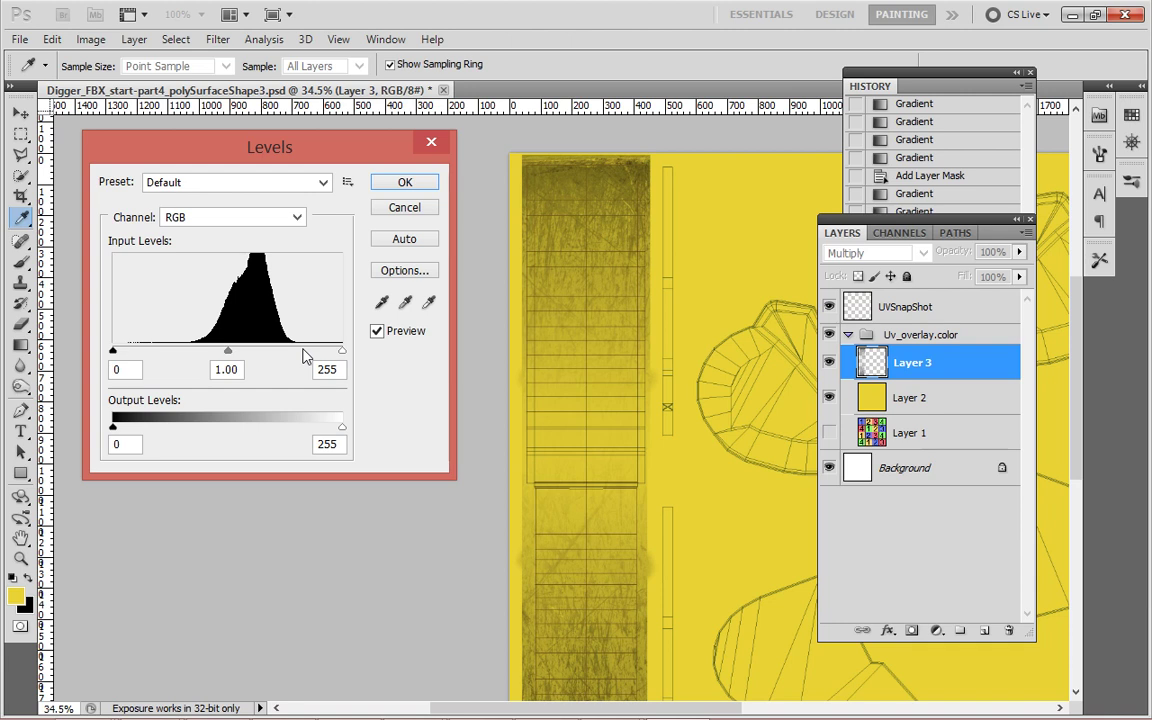
drag(113, 350, 195, 352)
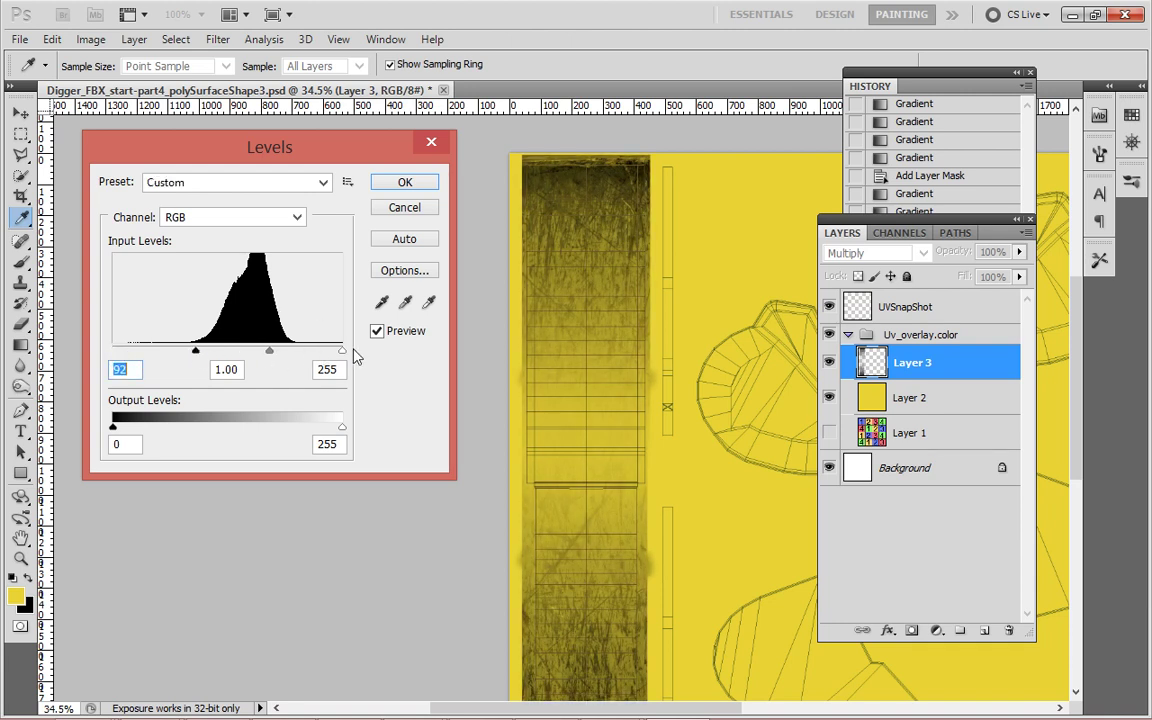
drag(342, 355, 238, 361)
click(238, 360)
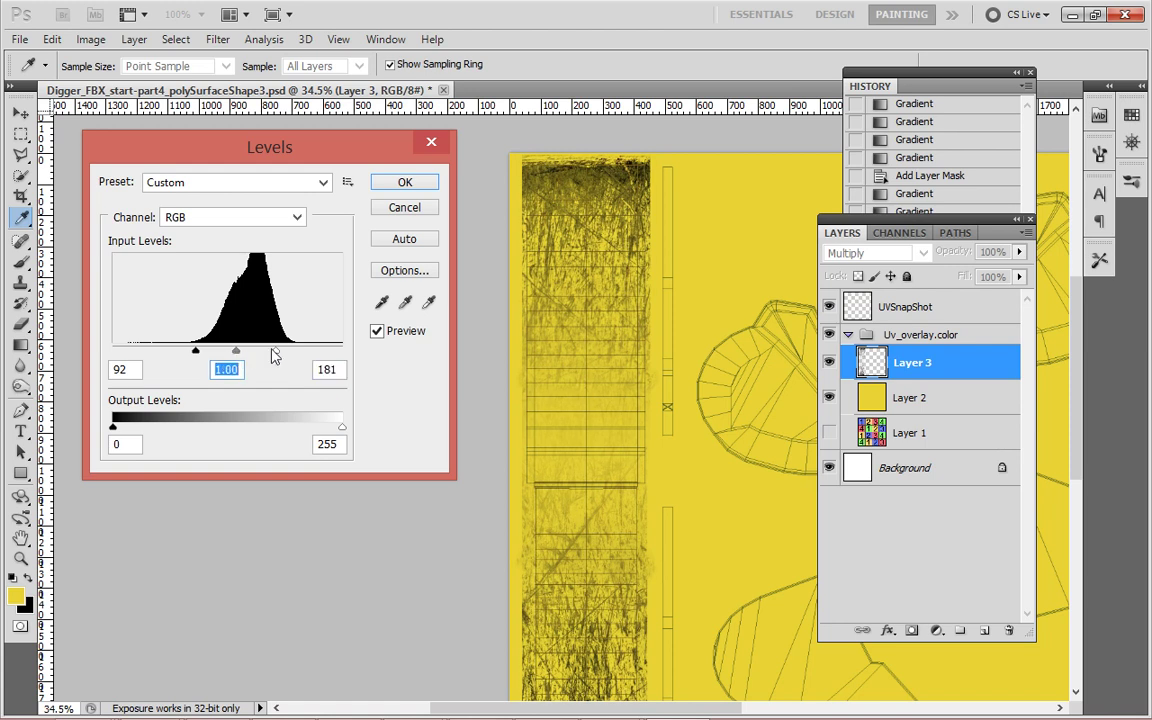
click(431, 143)
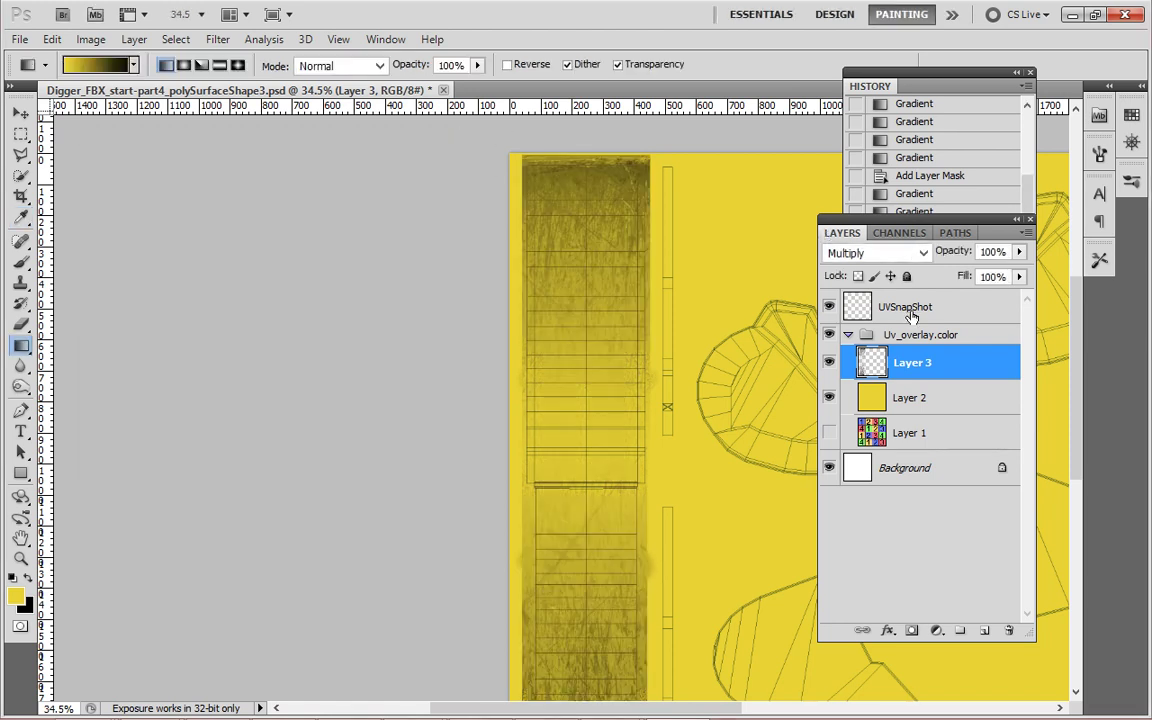
Apply a Levels adjustment to Layer 3 with input levels of 109, 1.00 and 190.
click(90, 39)
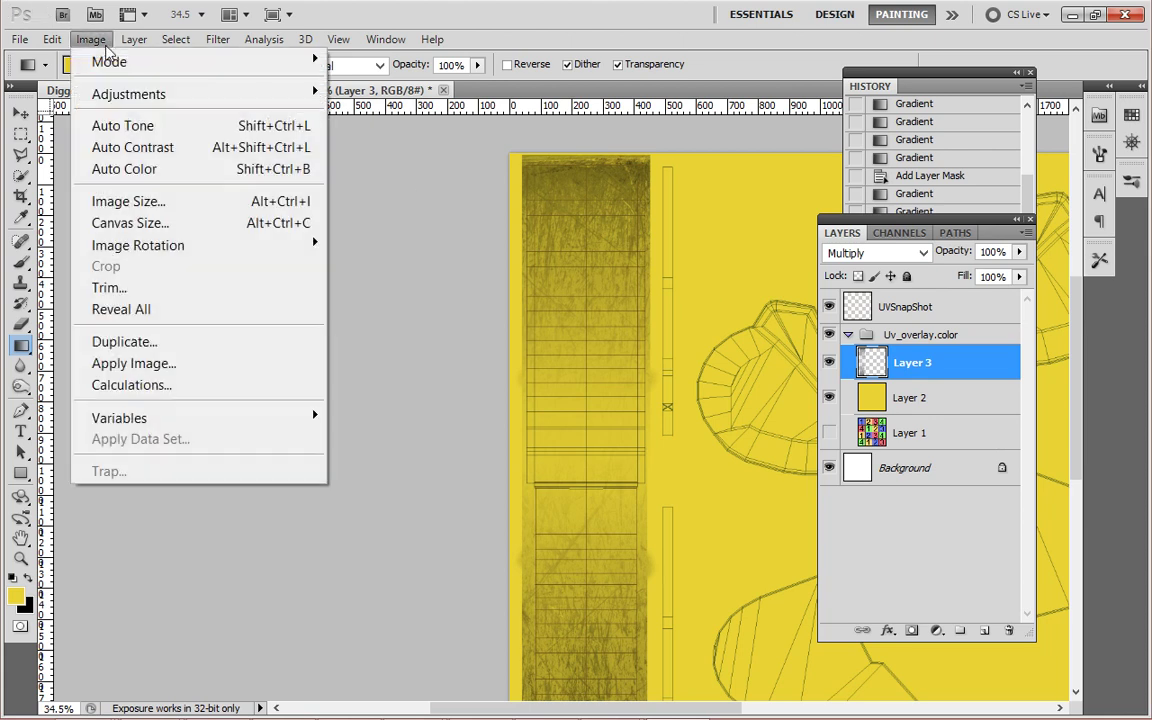
mouse_move(146, 96)
click(366, 115)
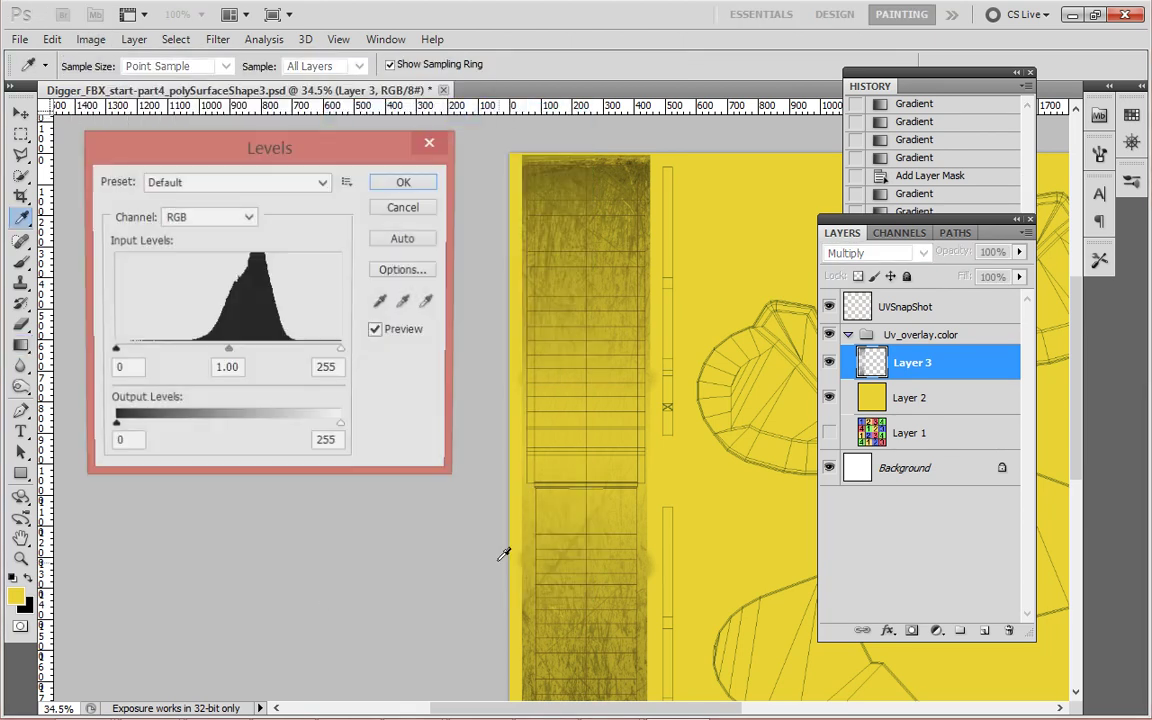
drag(343, 352, 284, 353)
drag(113, 351, 247, 352)
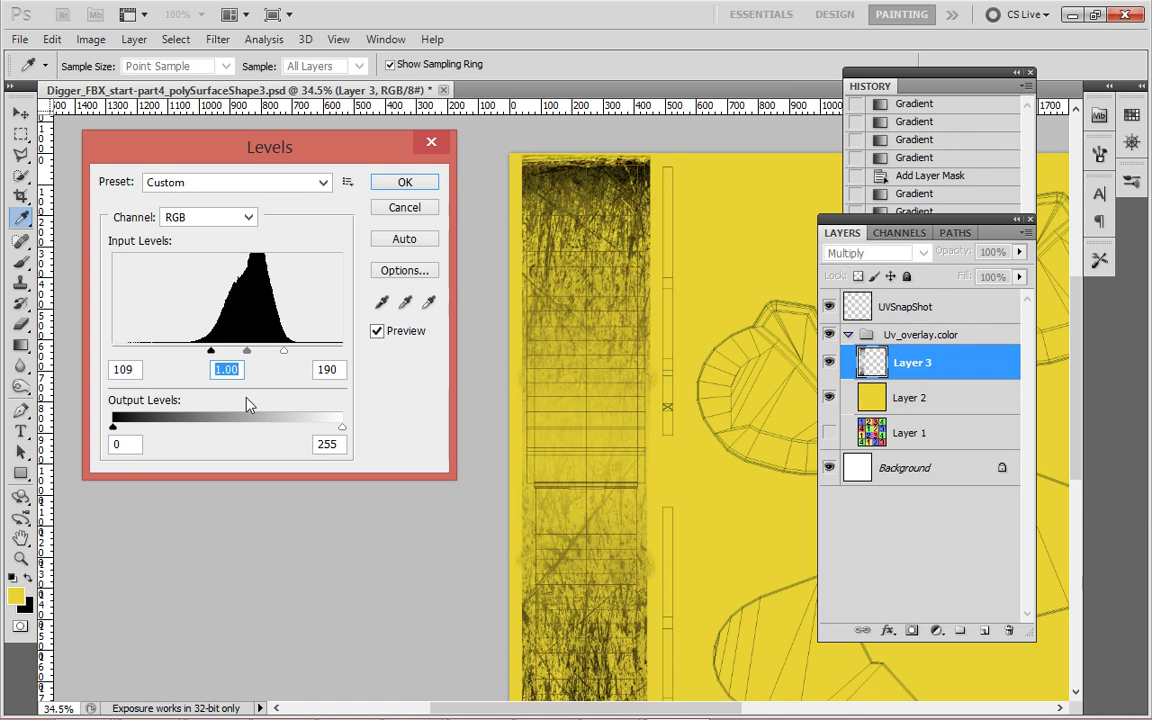
click(405, 183)
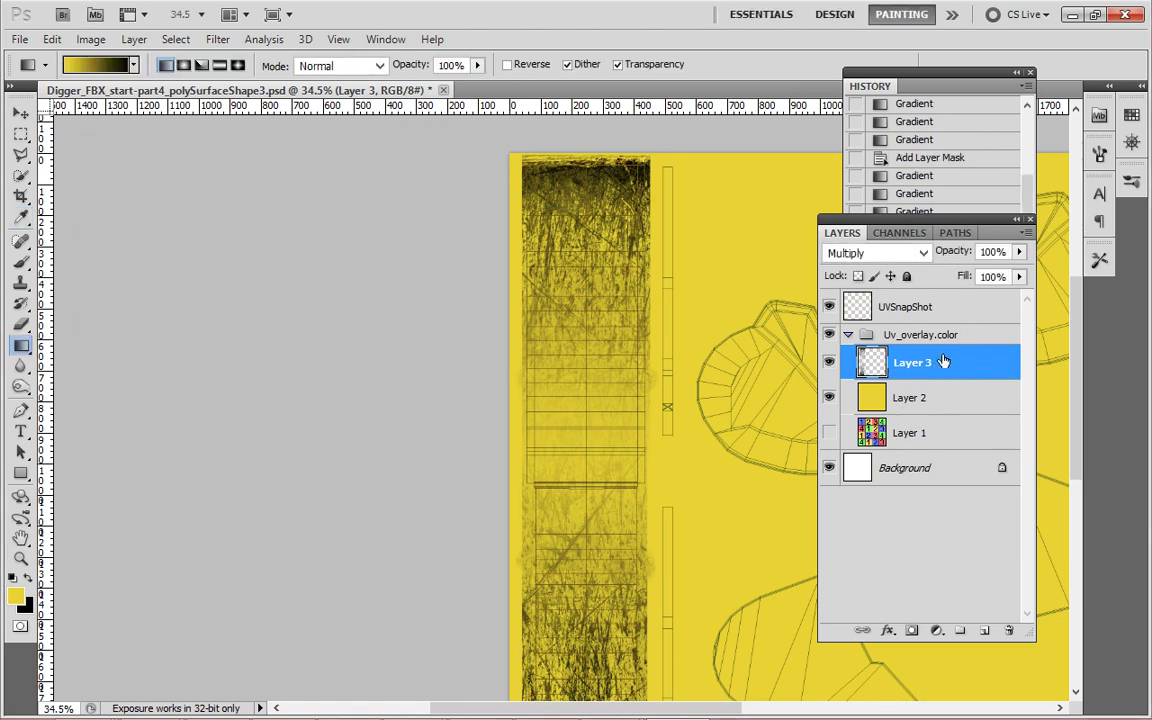
Lower Layer 3's opacity to 73% and save the PSD.
click(1019, 252)
drag(1019, 277, 994, 275)
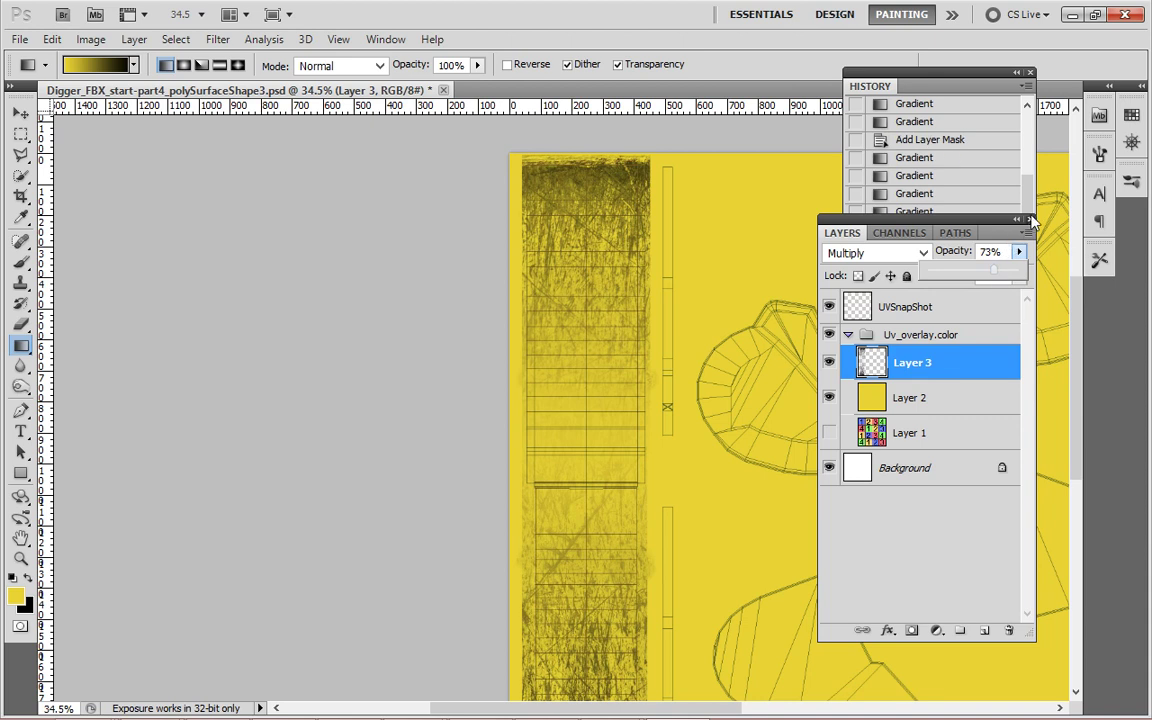
click(1030, 219)
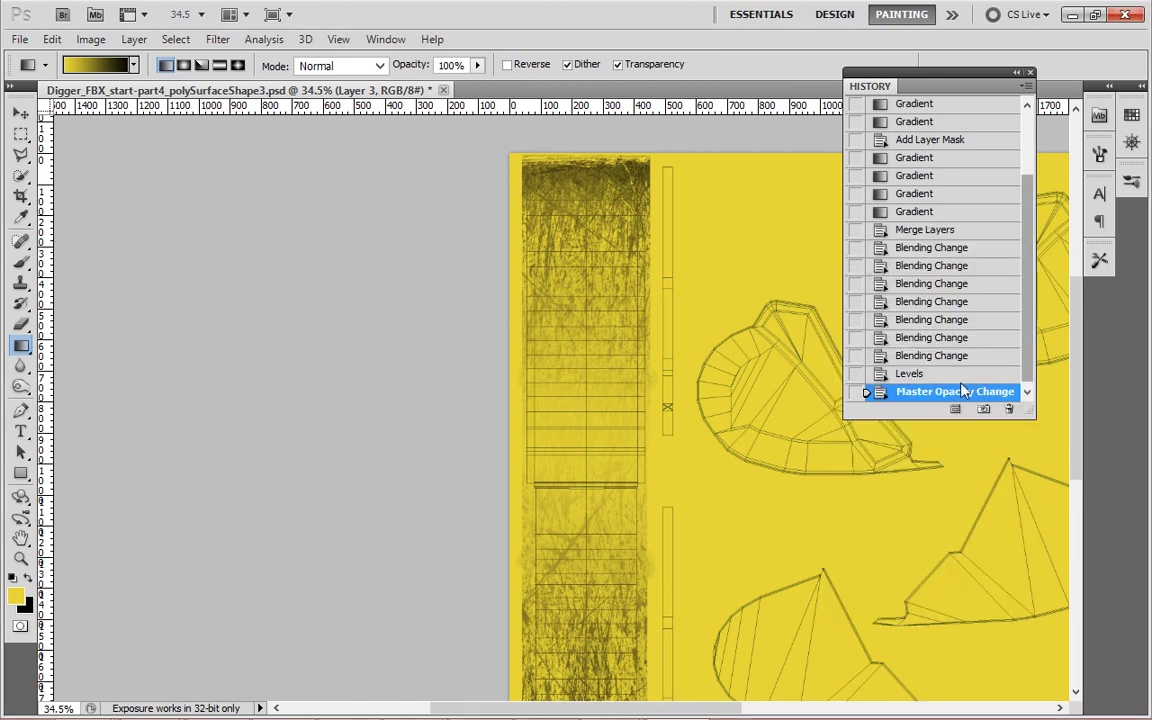
click(19, 39)
click(92, 362)
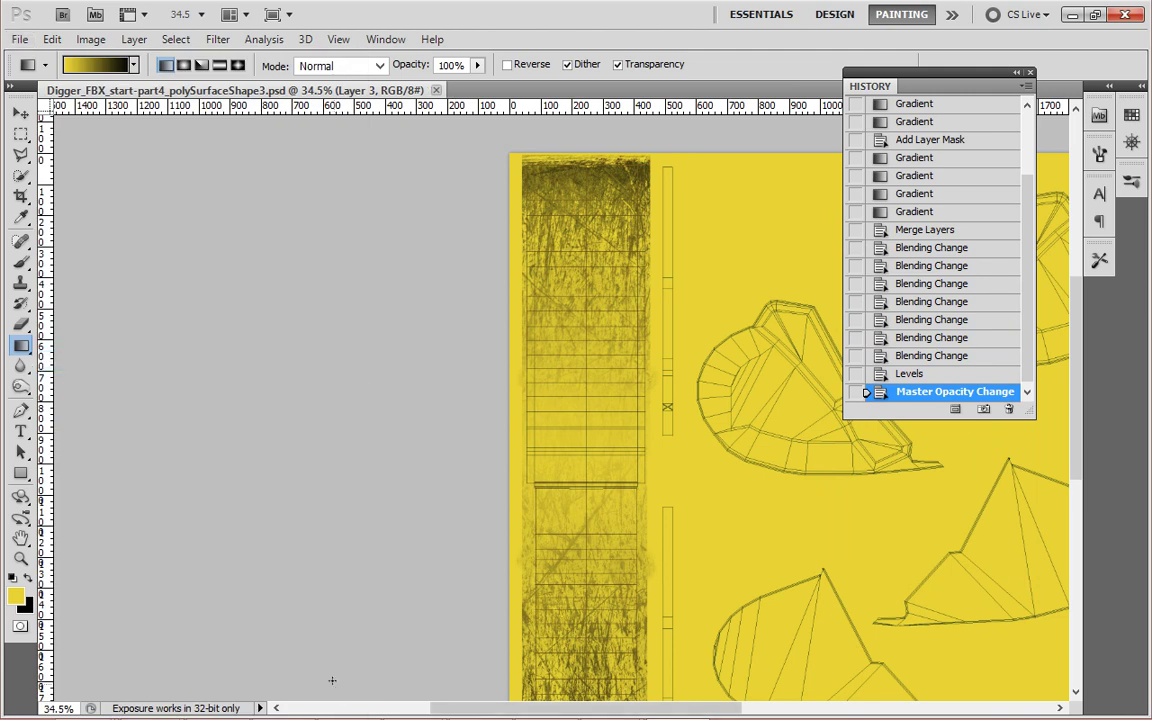
Switch to Maya, refresh the bucket's PSD texture from the UV Texture Editor and check the scratches on the model in the perspective view.
mouse_move(615, 707)
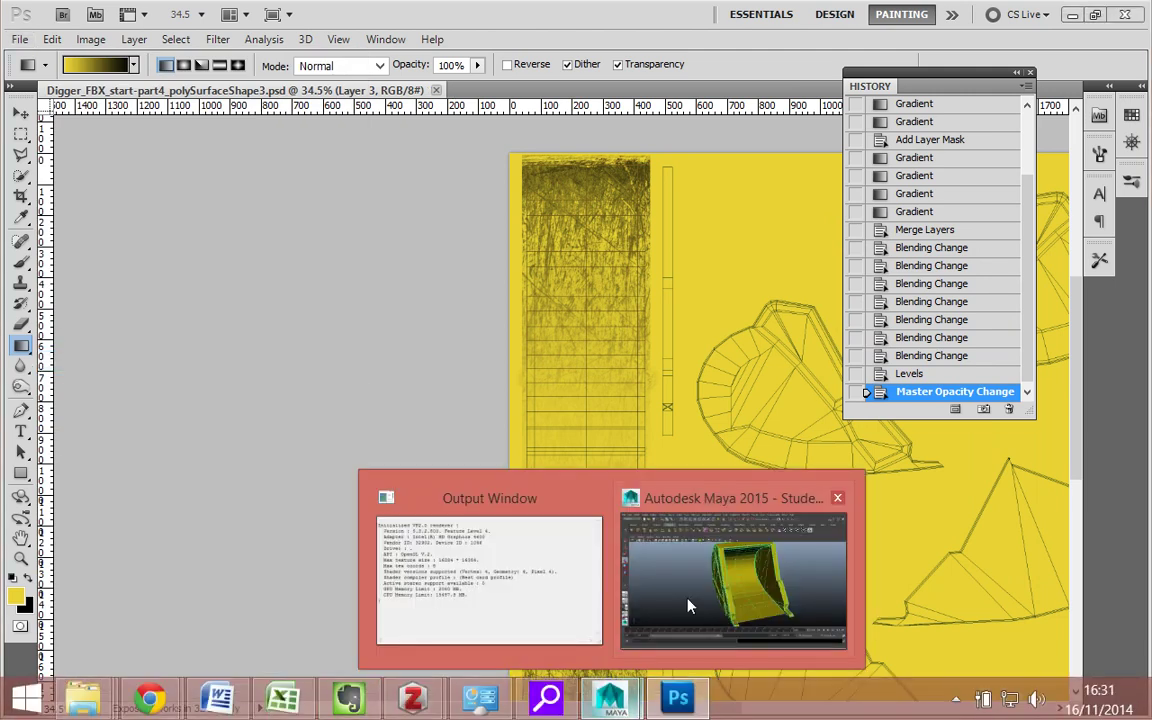
click(620, 546)
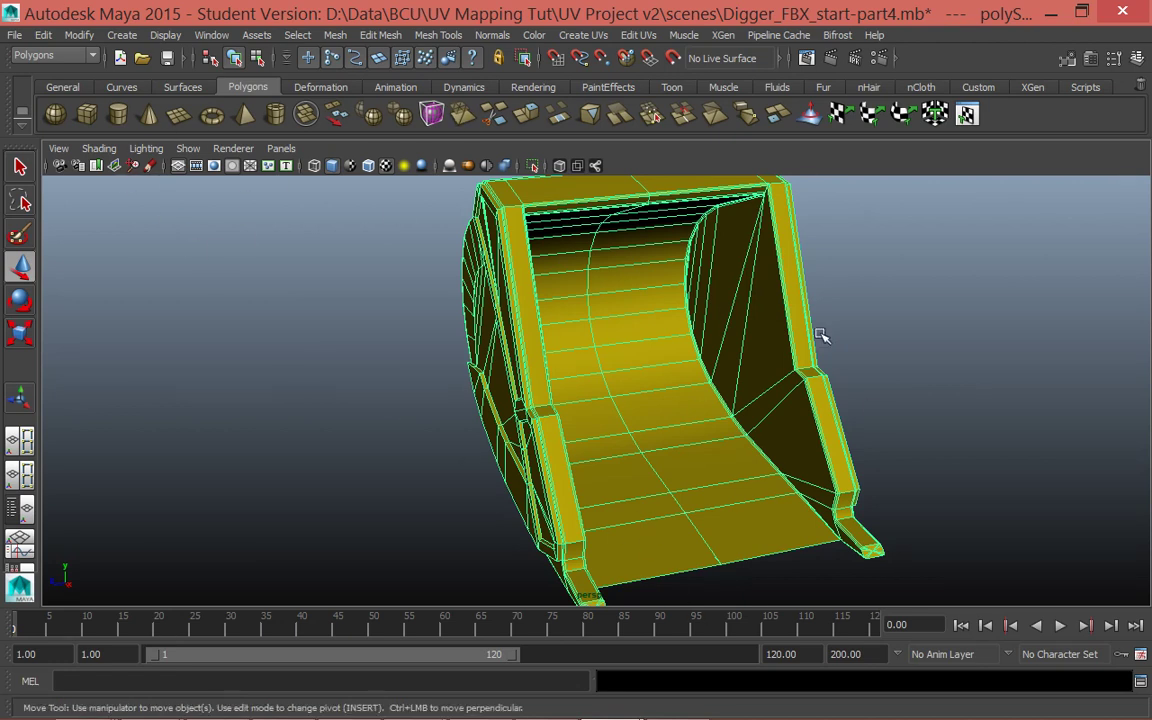
key(space)
key(space)
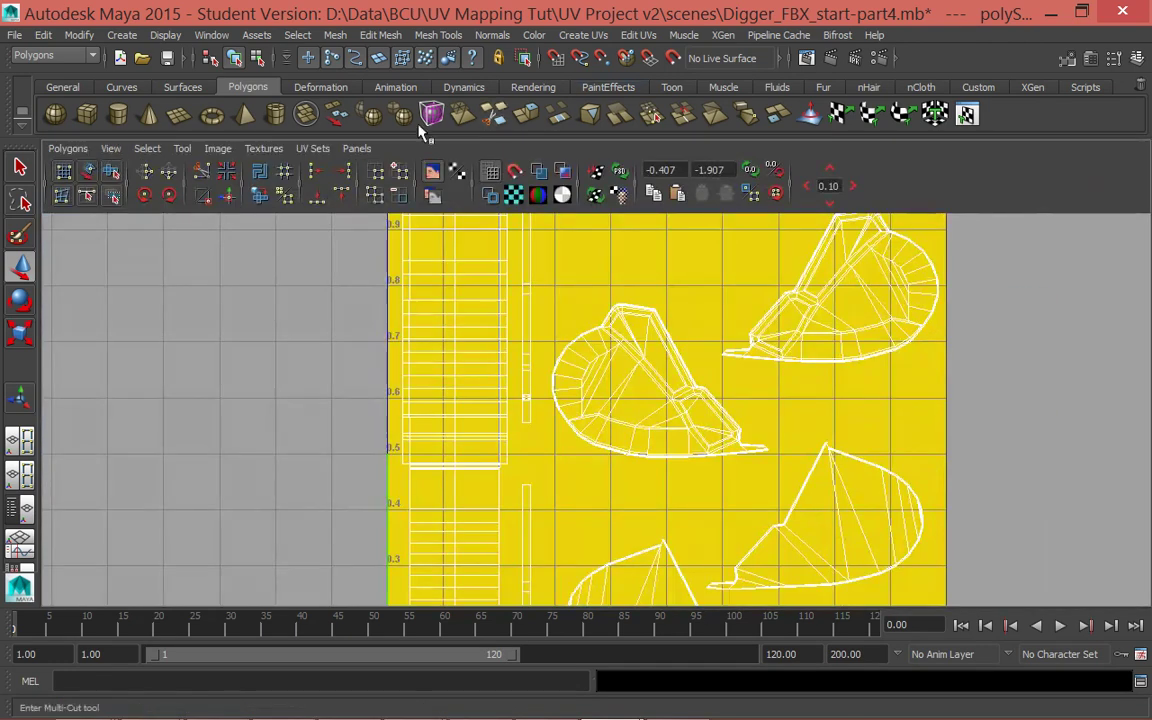
click(264, 148)
mouse_move(325, 153)
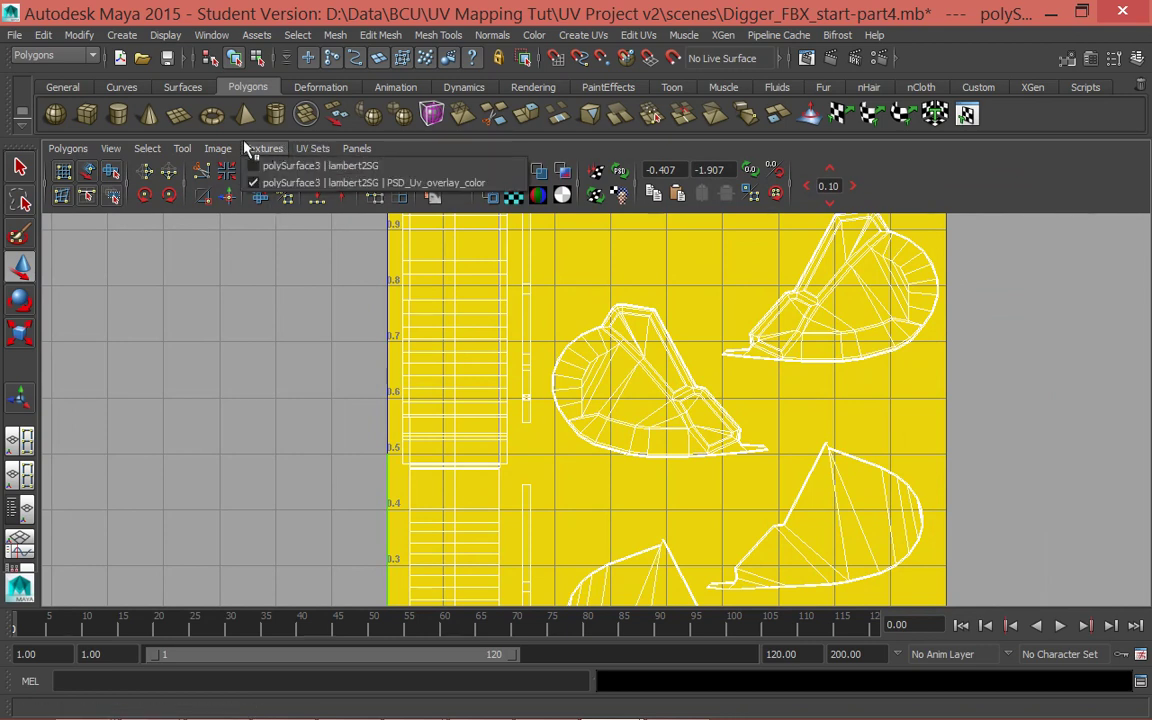
click(287, 387)
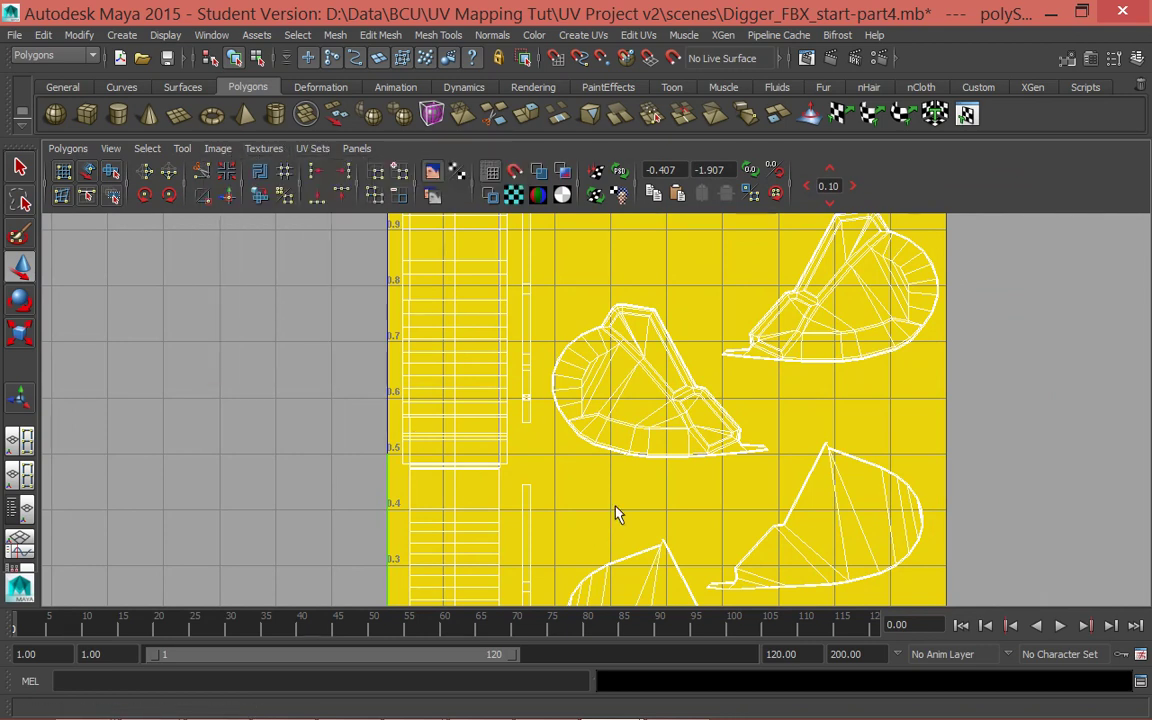
key(space)
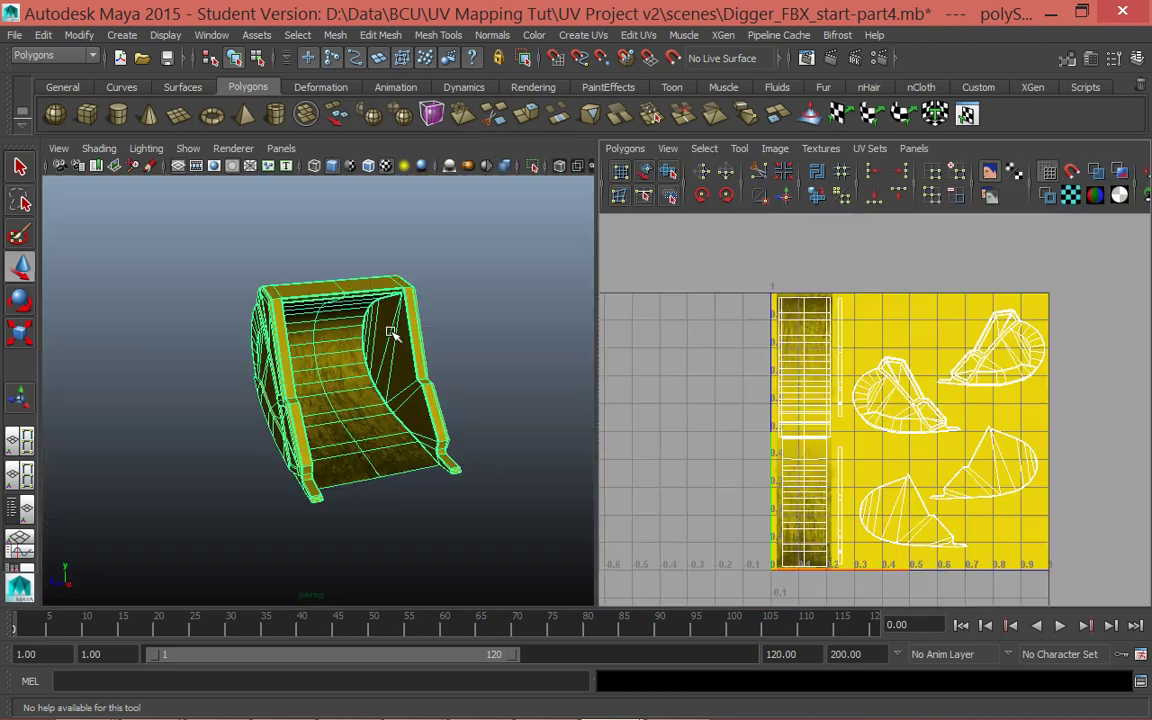
key(space)
key(f)
alt+drag(729, 477, 750, 520)
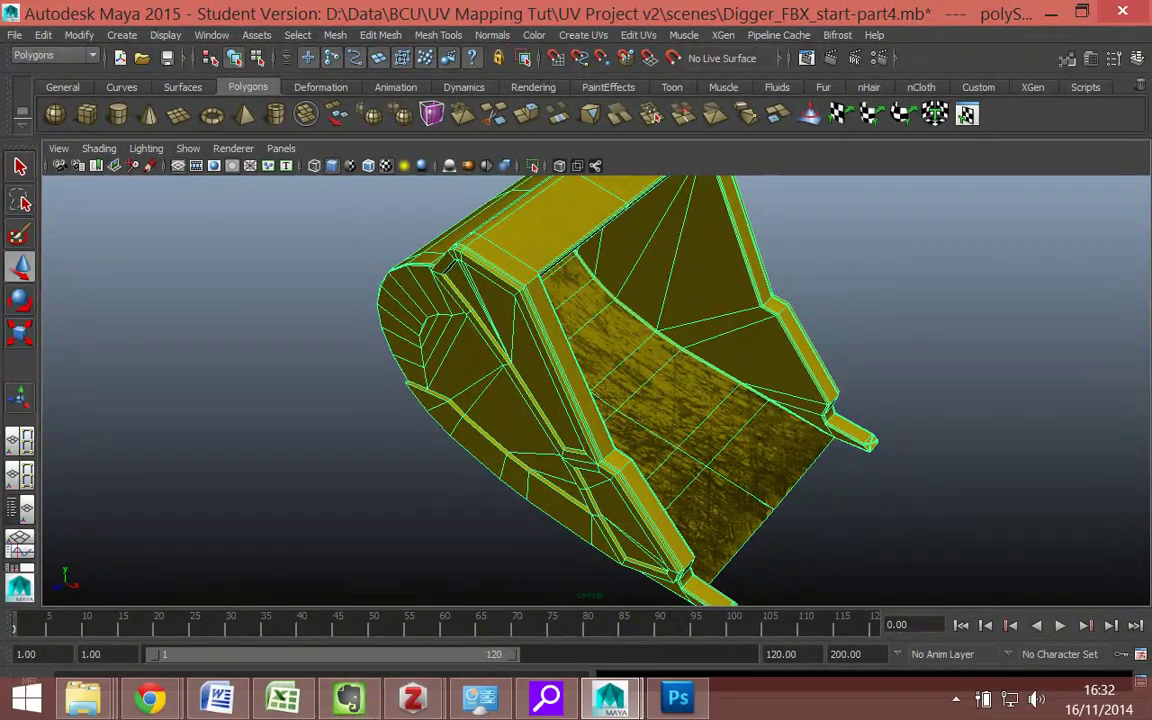
Switch back to Photoshop, show the Layers panel and bring the rust image into the PSD above Layer 3.
click(678, 698)
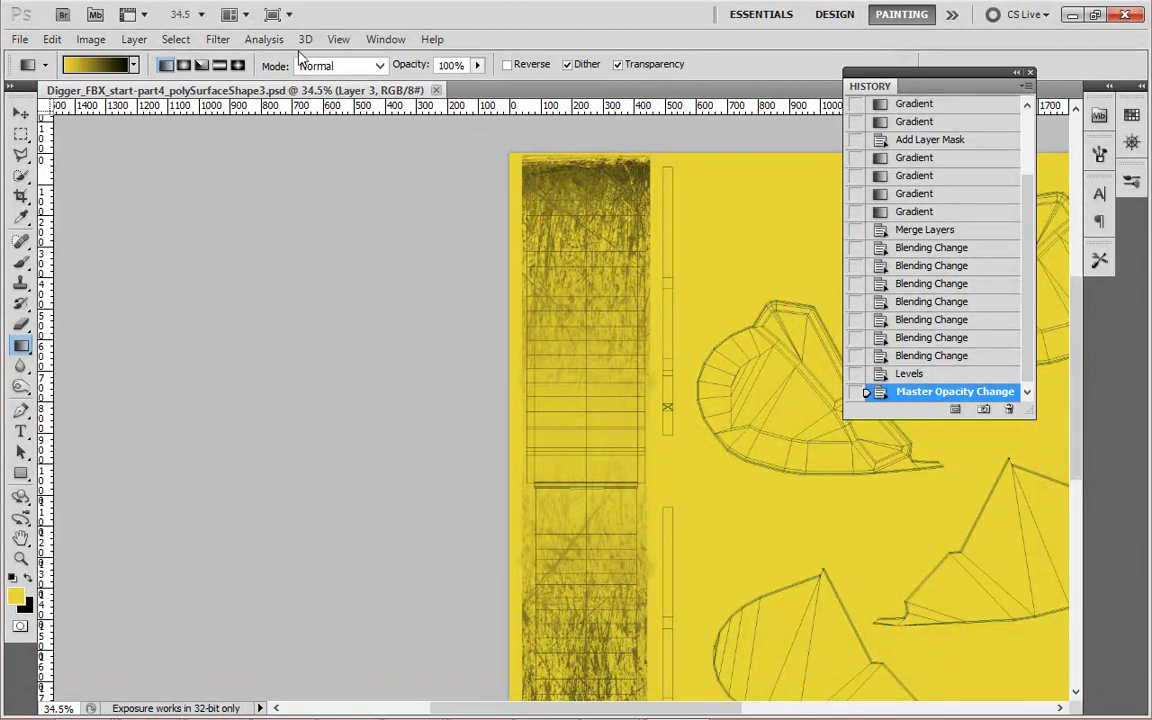
click(405, 45)
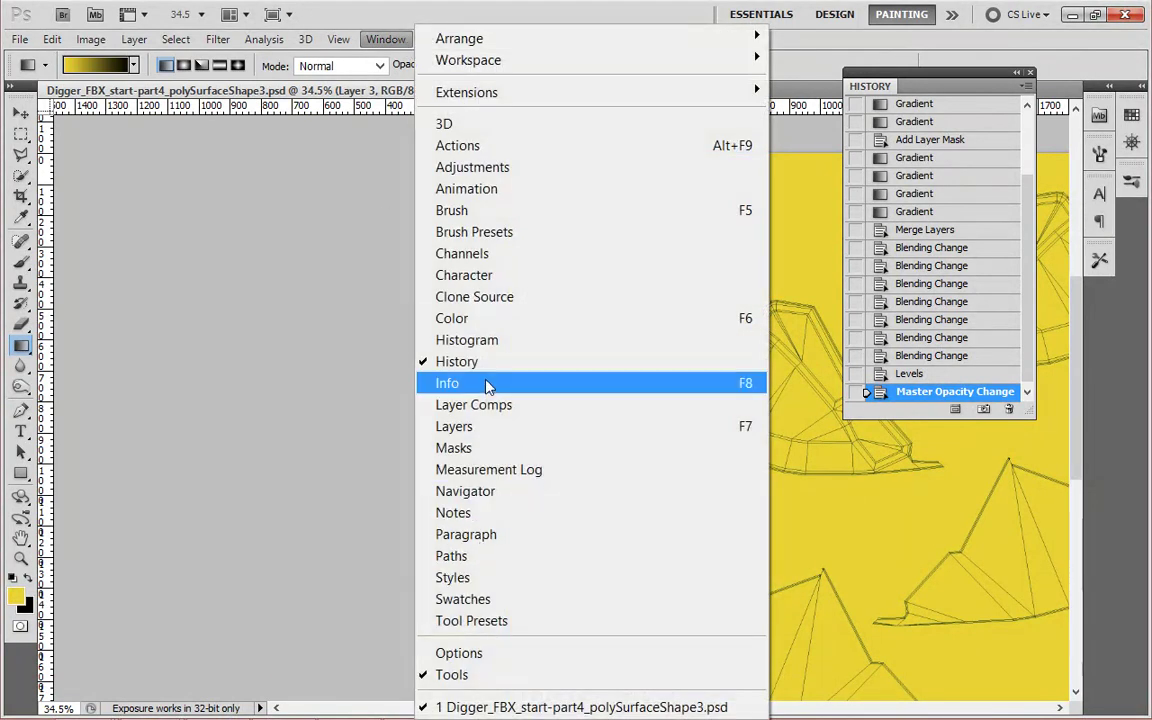
click(489, 437)
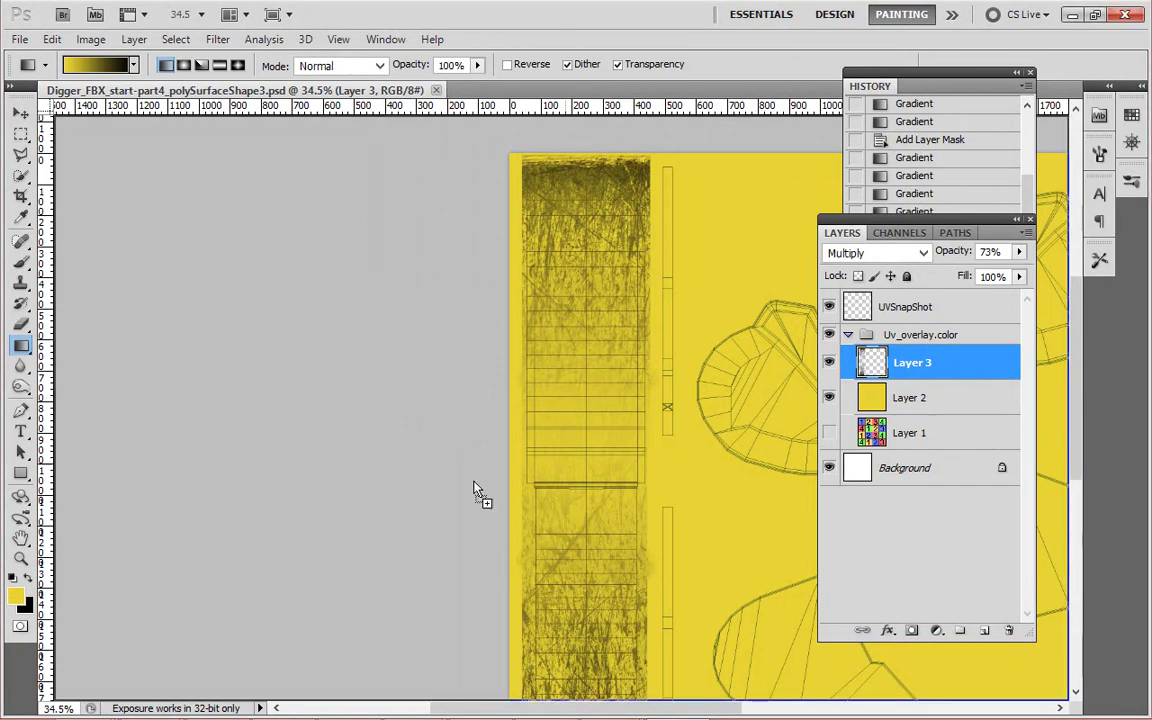
drag(435, 448, 437, 452)
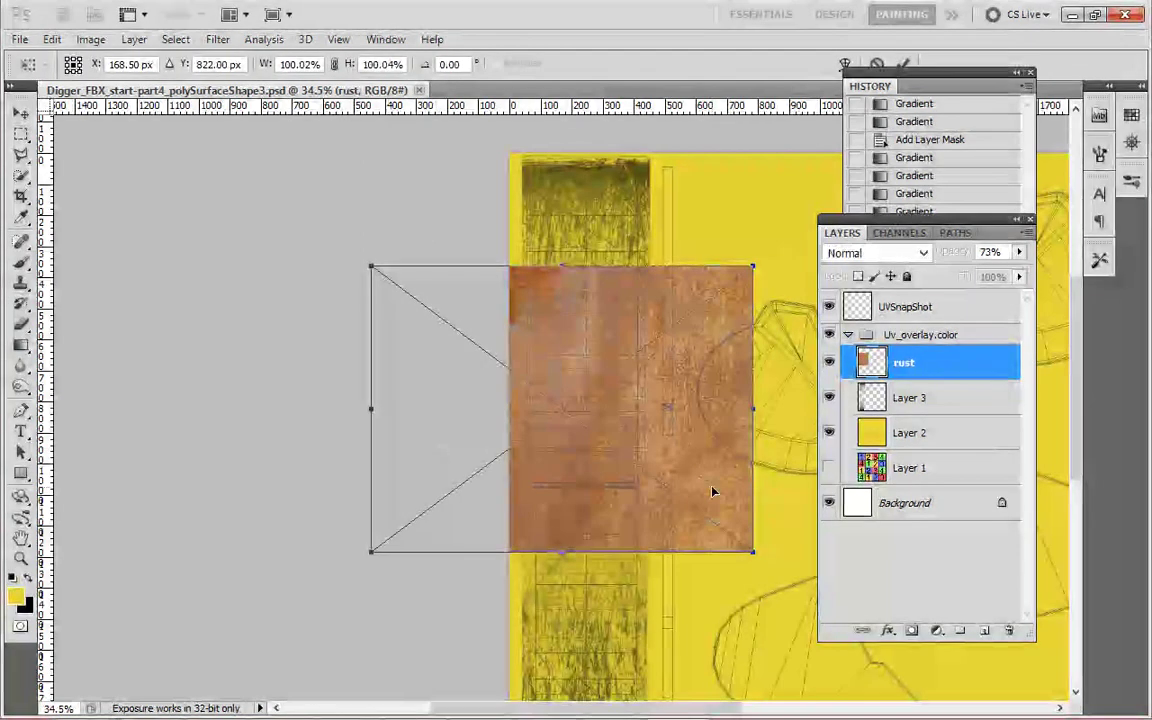
Move the placed rust image and enlarge it to about 225% so it covers the whole canvas, and commit the placement.
scroll(714, 481, down, 1)
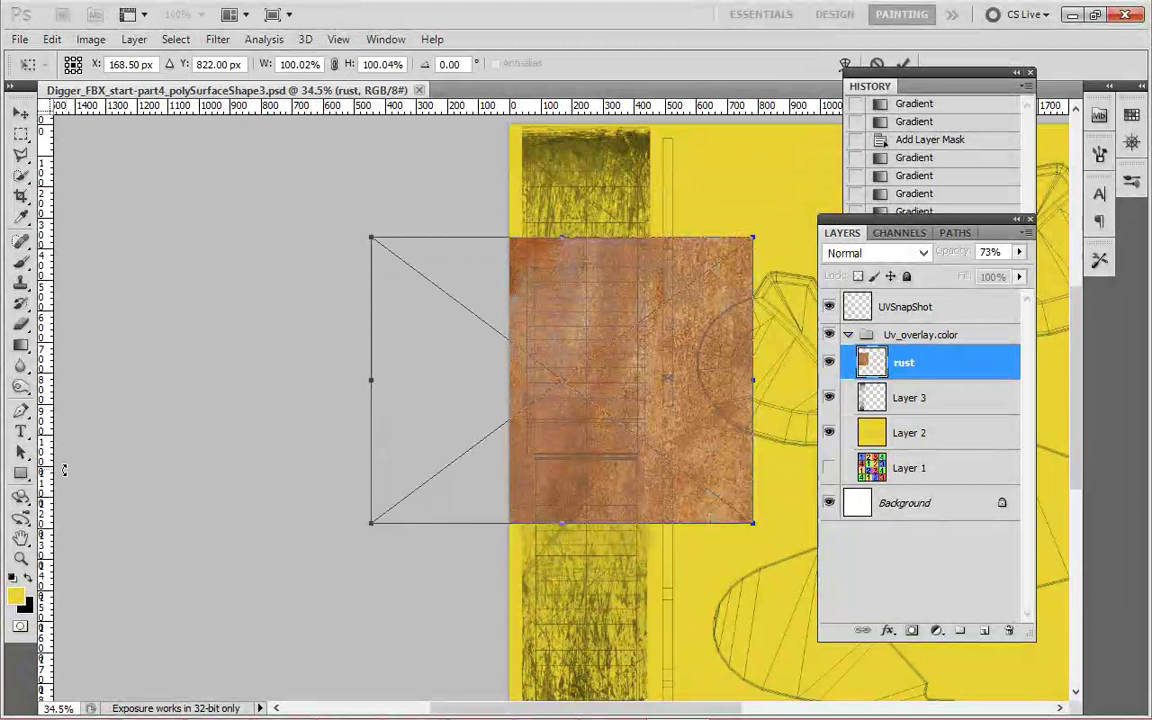
click(20, 557)
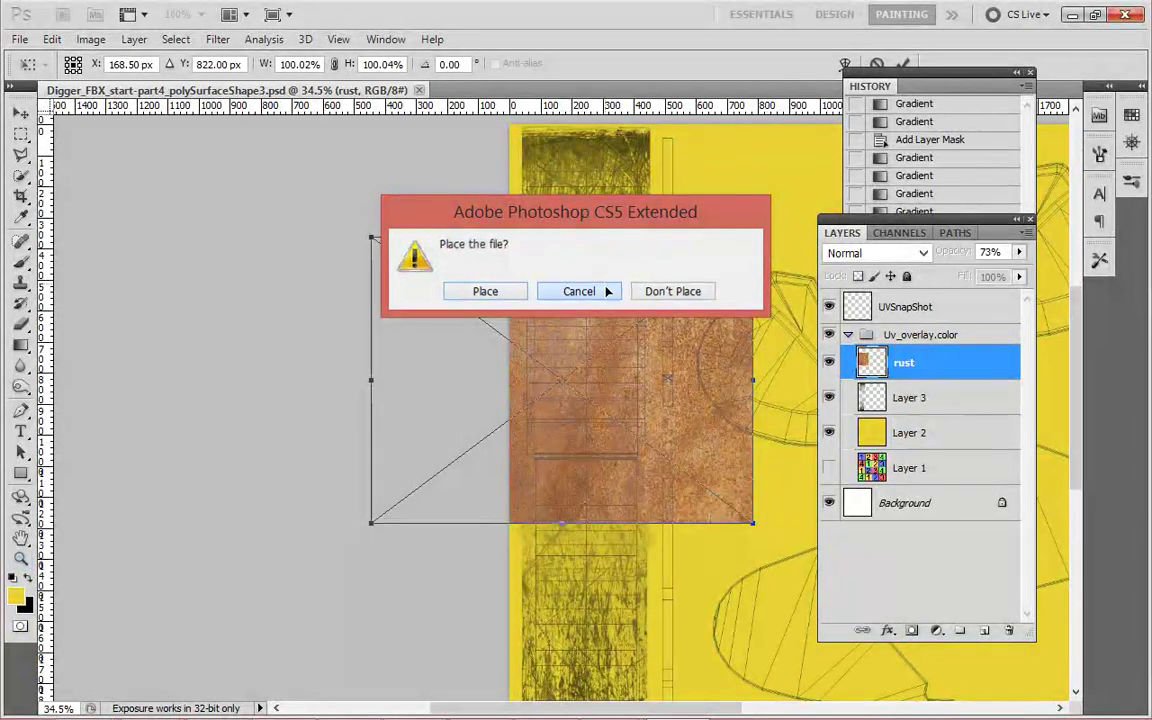
click(607, 291)
drag(545, 314, 642, 209)
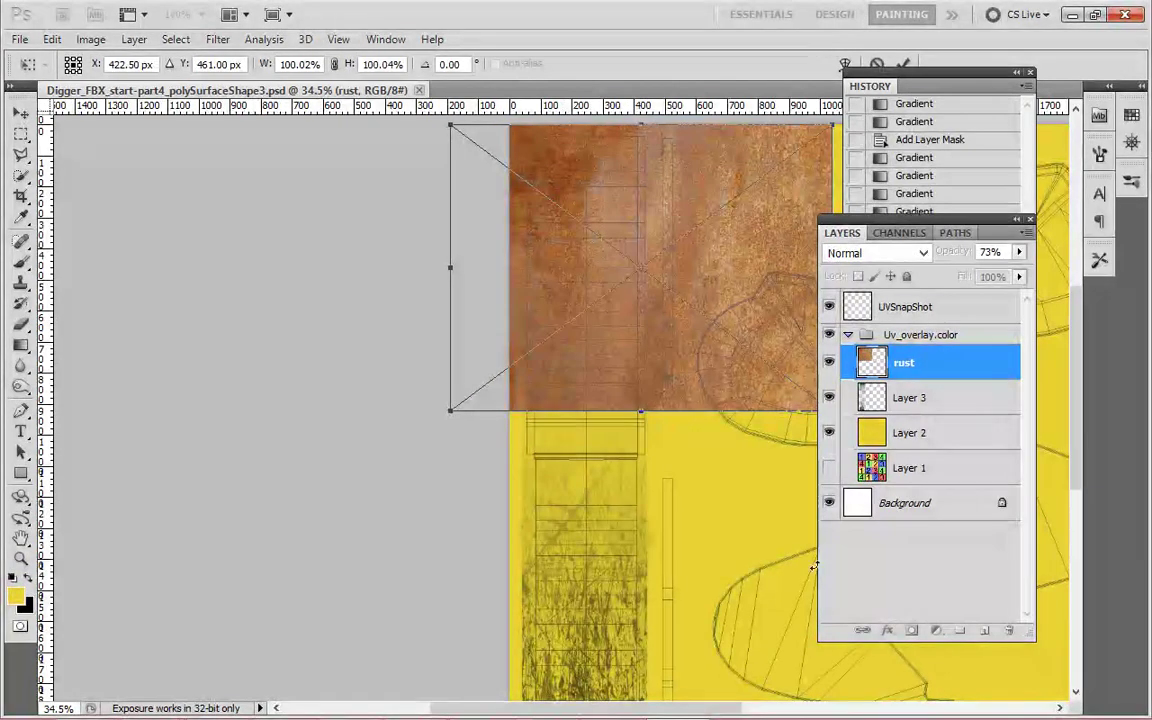
drag(520, 712, 560, 712)
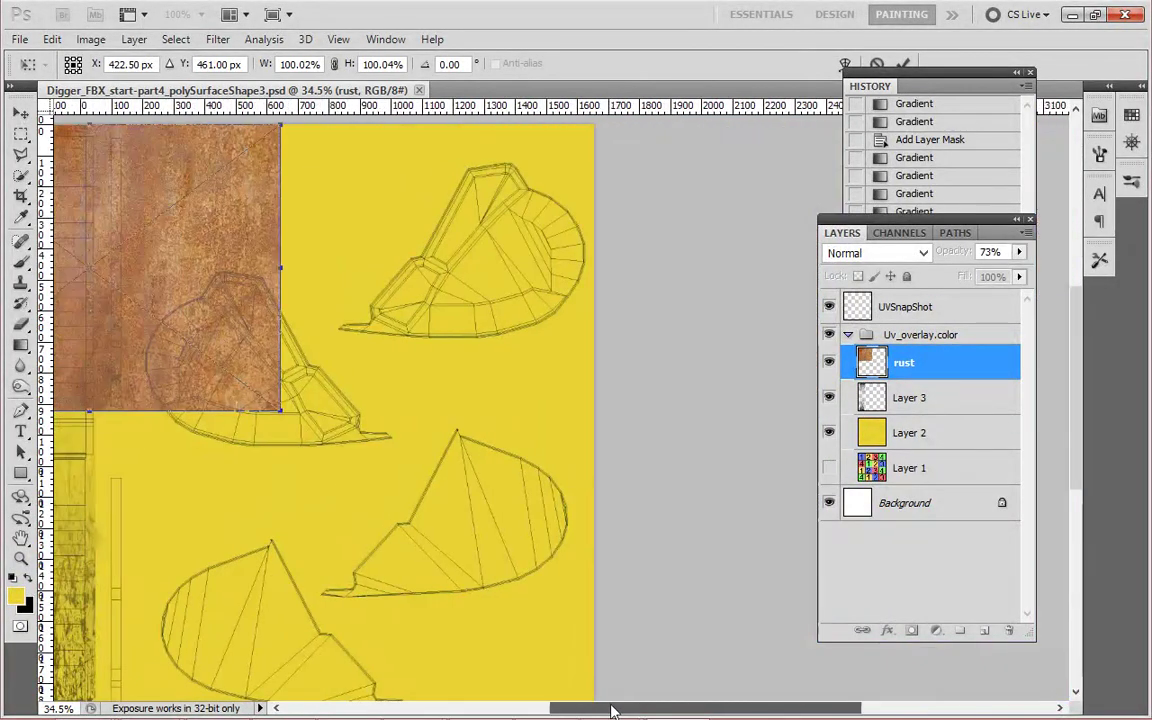
drag(89, 410, 71, 441)
drag(531, 491, 1139, 490)
drag(1085, 458, 1085, 507)
drag(840, 219, 918, 113)
drag(864, 585, 971, 580)
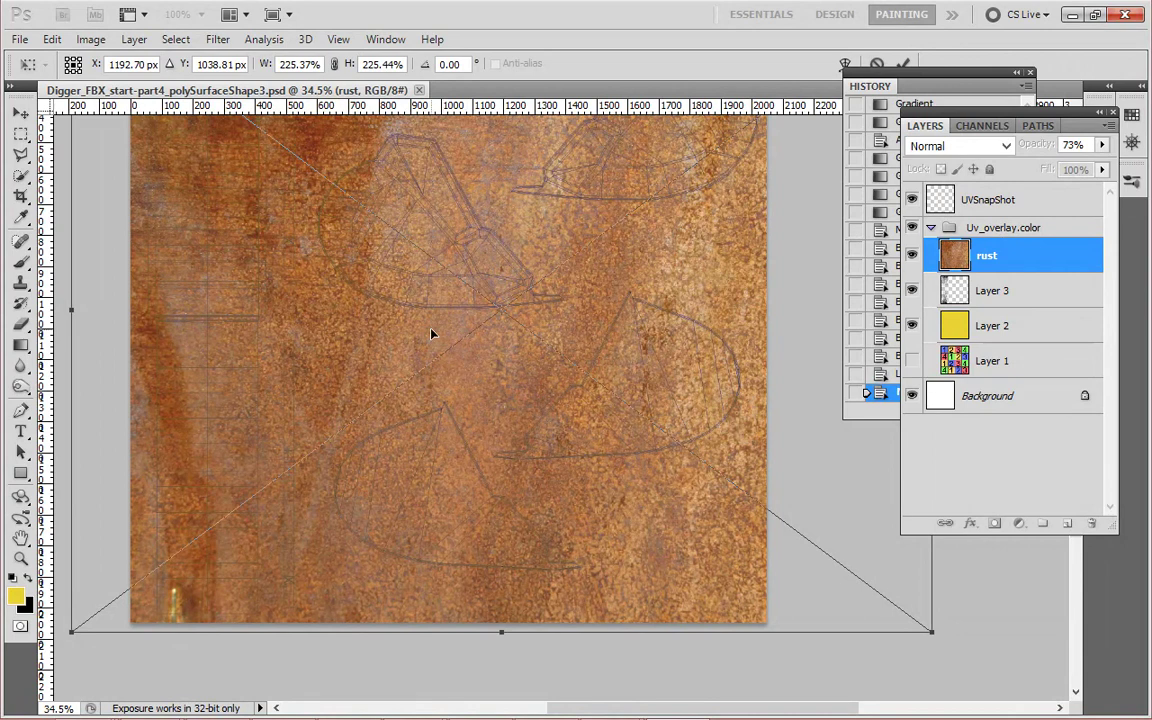
key(g)
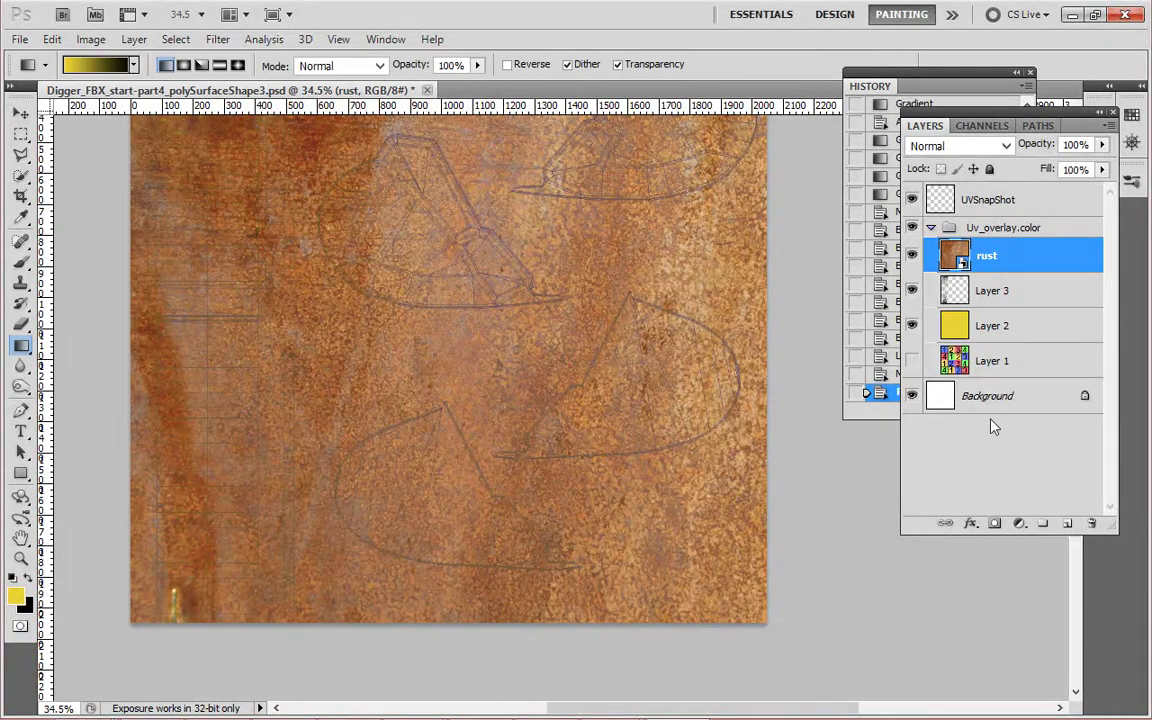
Dock the floating Layers panel at the edge of the workspace, clear of the texture.
drag(1025, 113, 943, 180)
drag(870, 190, 1140, 102)
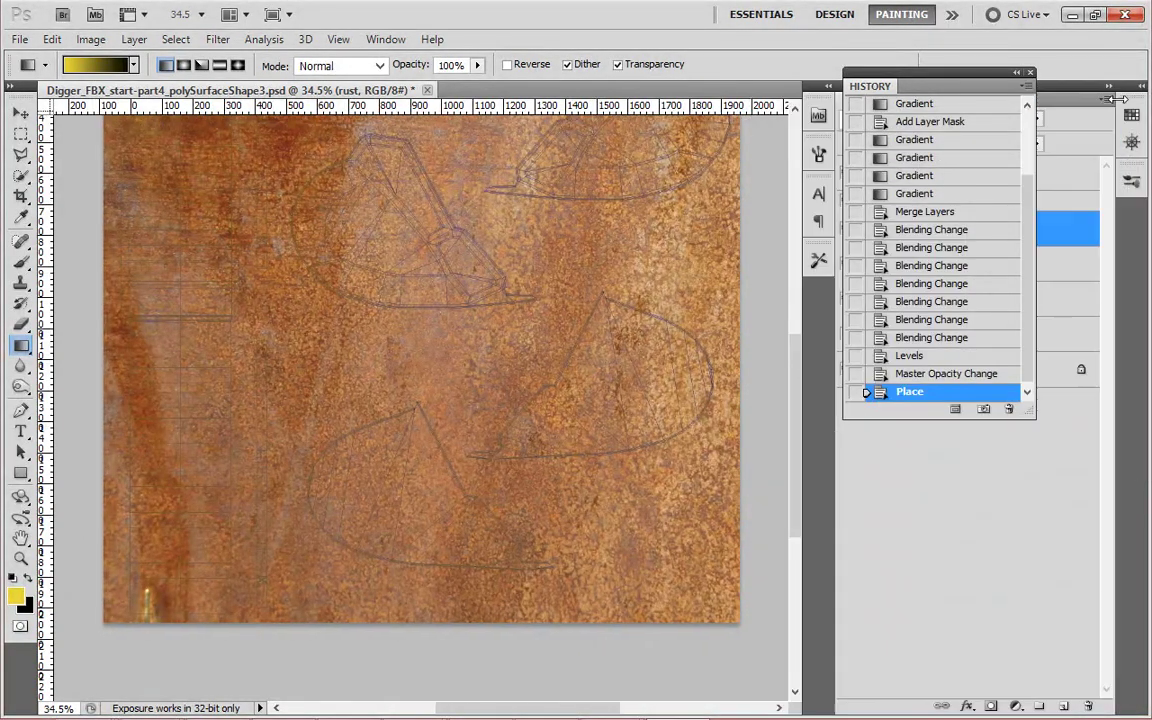
Dock the floating History panel above the Layers panel and set the rust layer's blending mode to Overlay.
drag(926, 88, 960, 100)
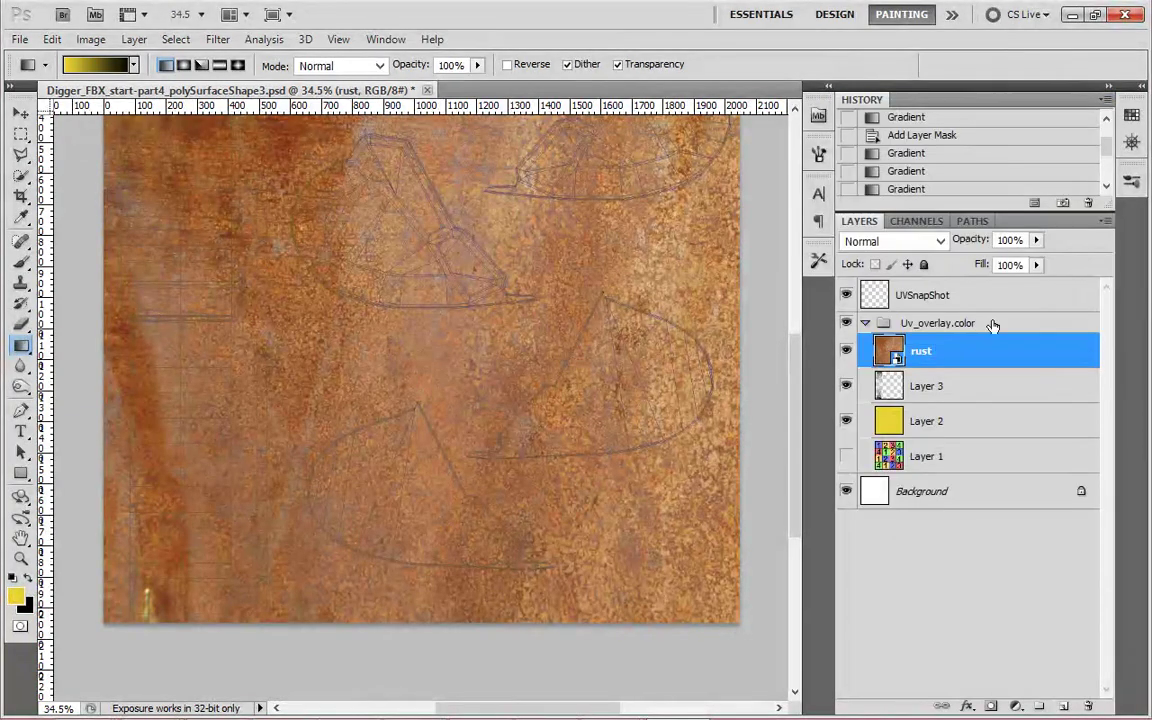
mouse_move(795, 440)
mouse_down()
mouse_move(788, 220)
mouse_move(785, 422)
mouse_up()
scroll(785, 422, down, 2)
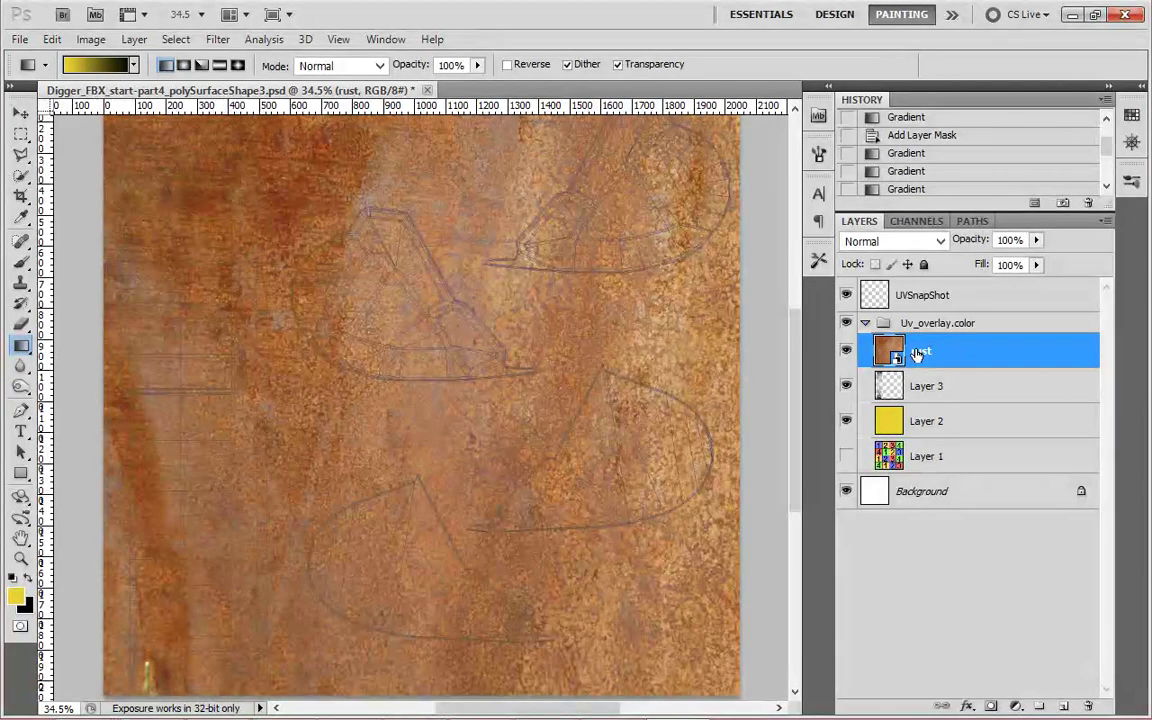
click(928, 248)
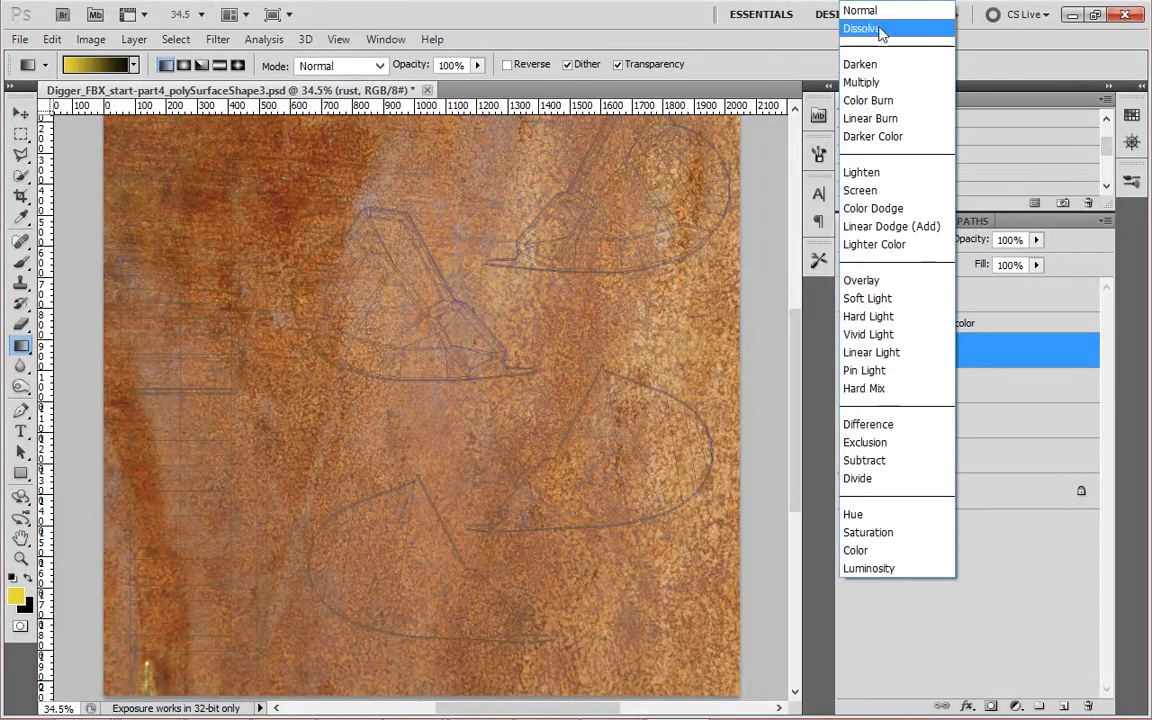
click(882, 280)
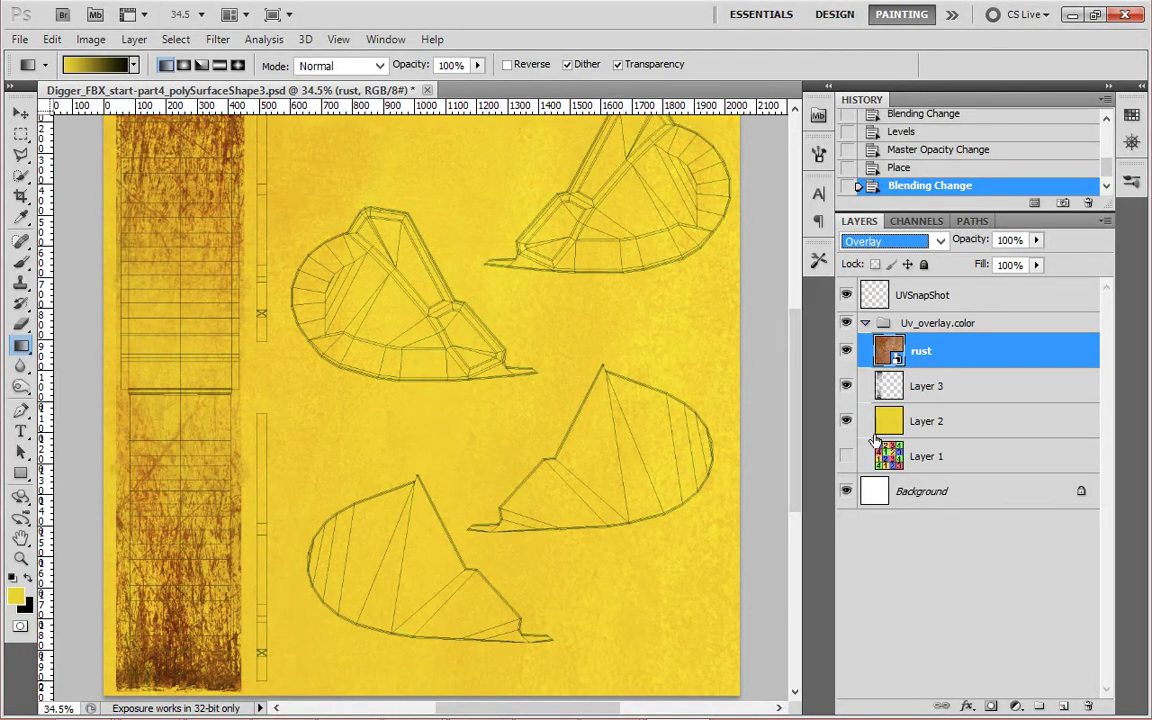
Compare the blending modes of Layer 3 and the rust layer, leave rust selected and save the PSD.
click(906, 390)
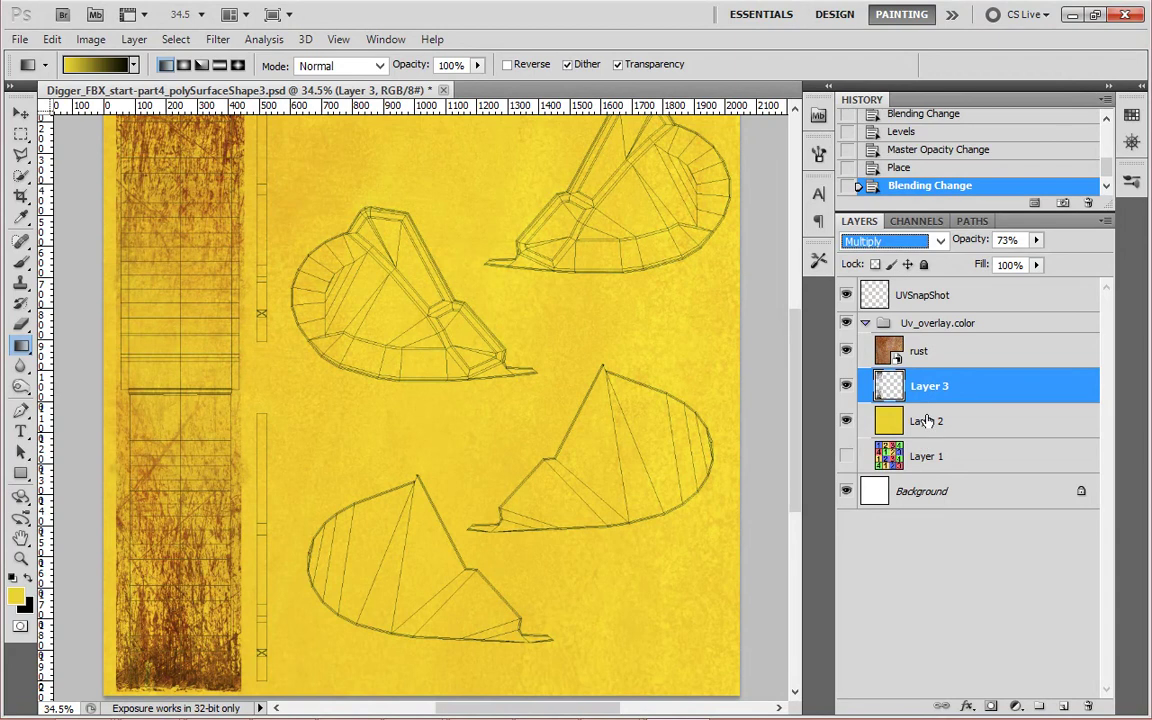
click(931, 353)
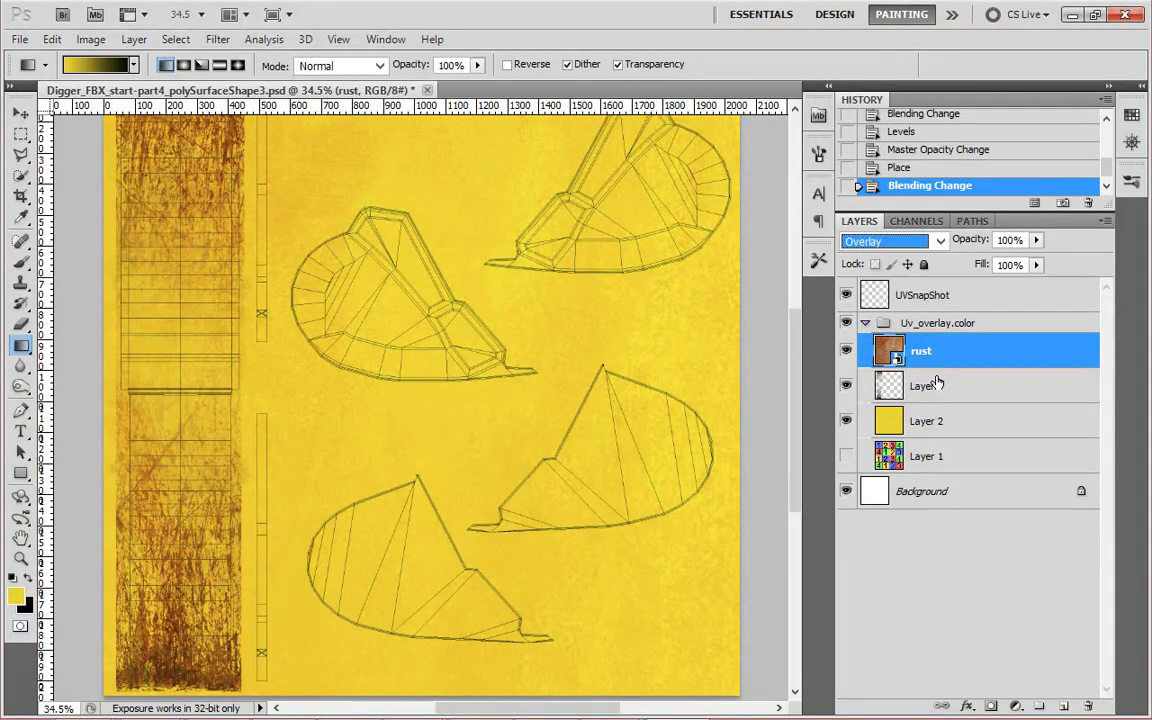
click(17, 41)
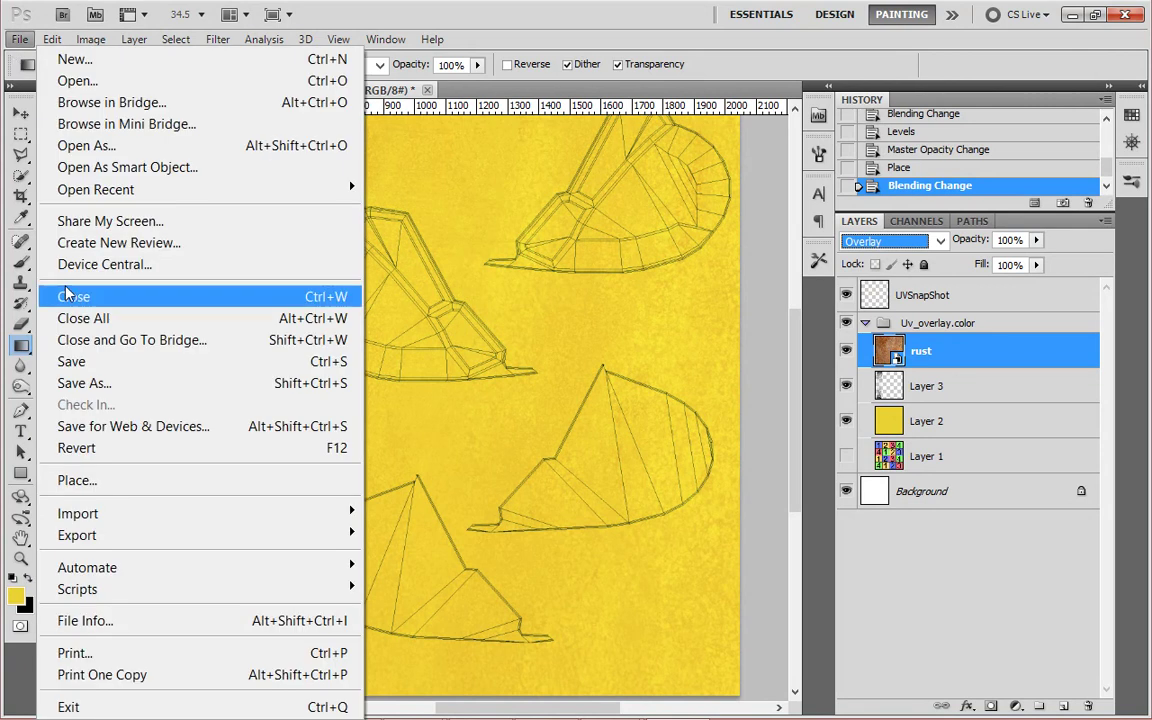
click(65, 360)
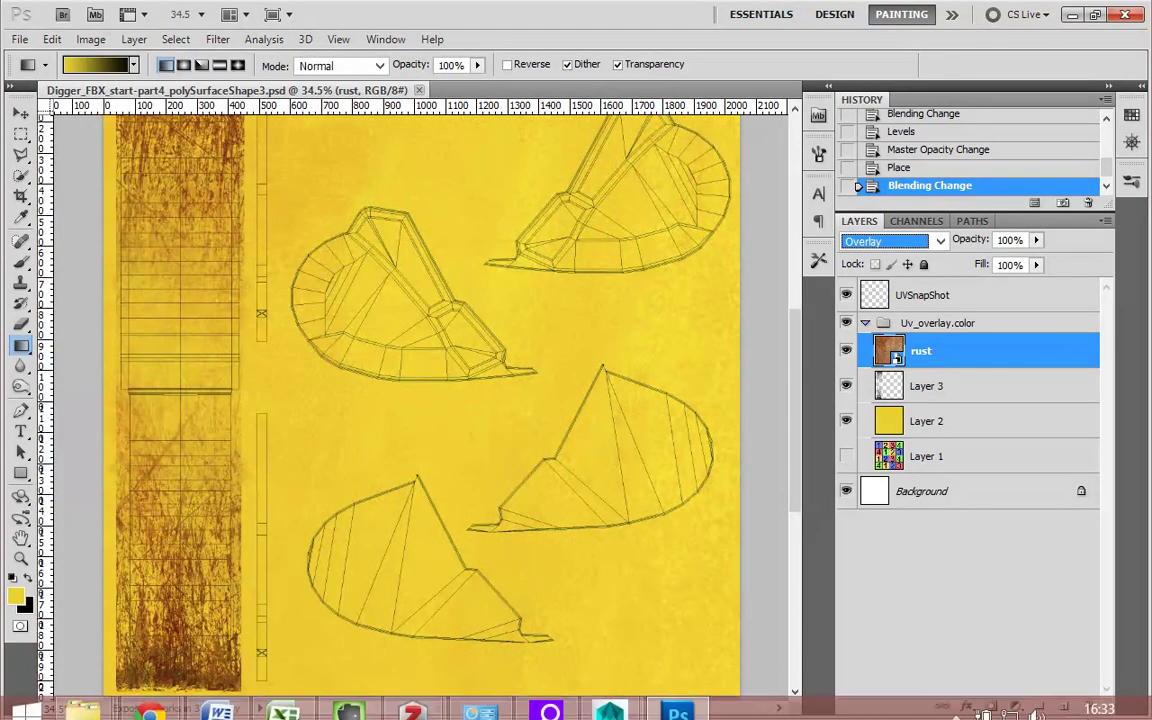
Switch to Maya and refresh the bucket's PSD texture from the UV Texture Editor.
mouse_move(616, 710)
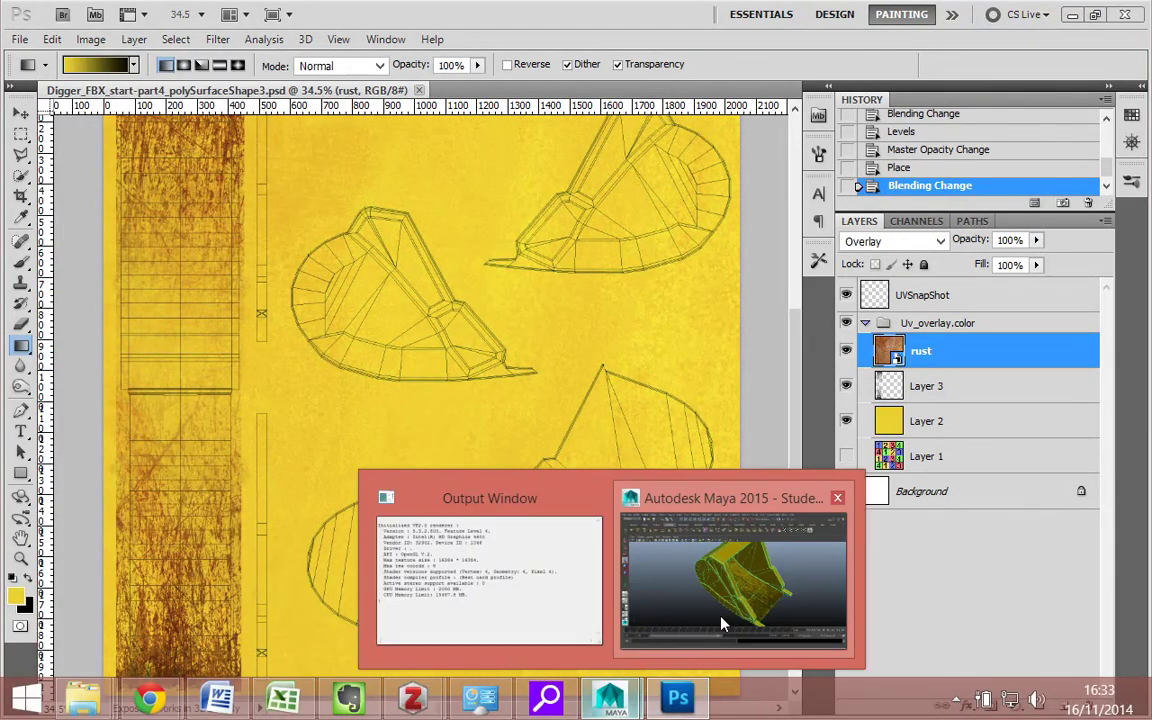
click(648, 556)
key(space)
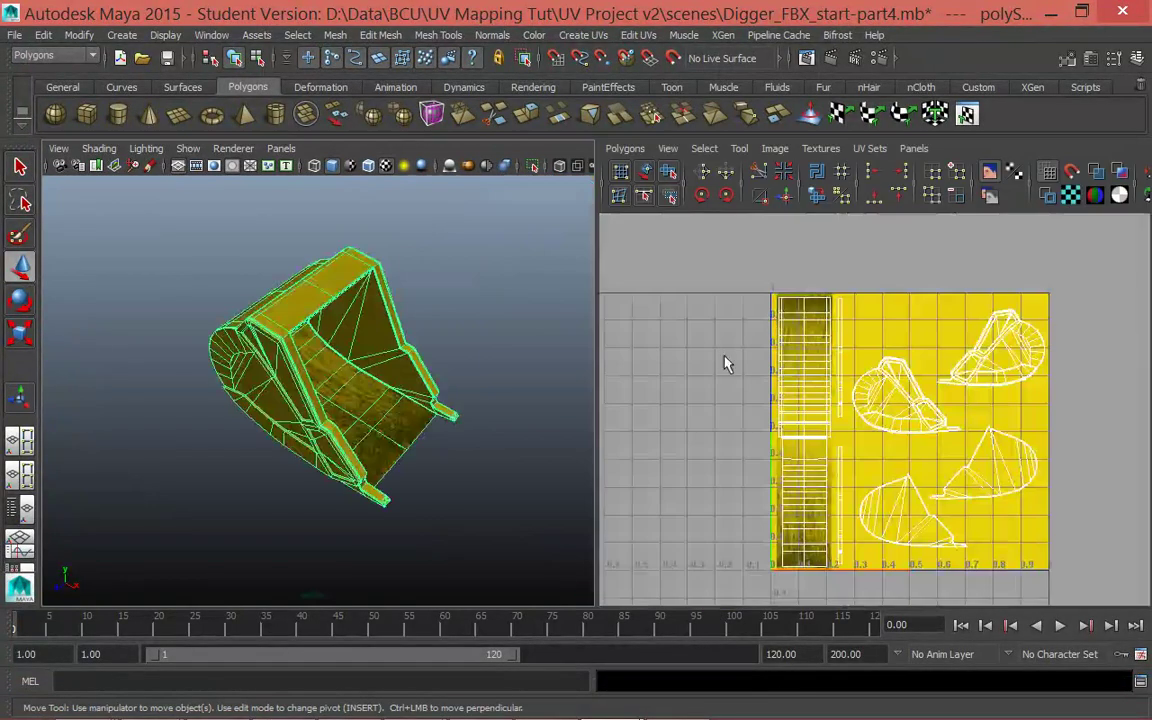
key(space)
click(264, 148)
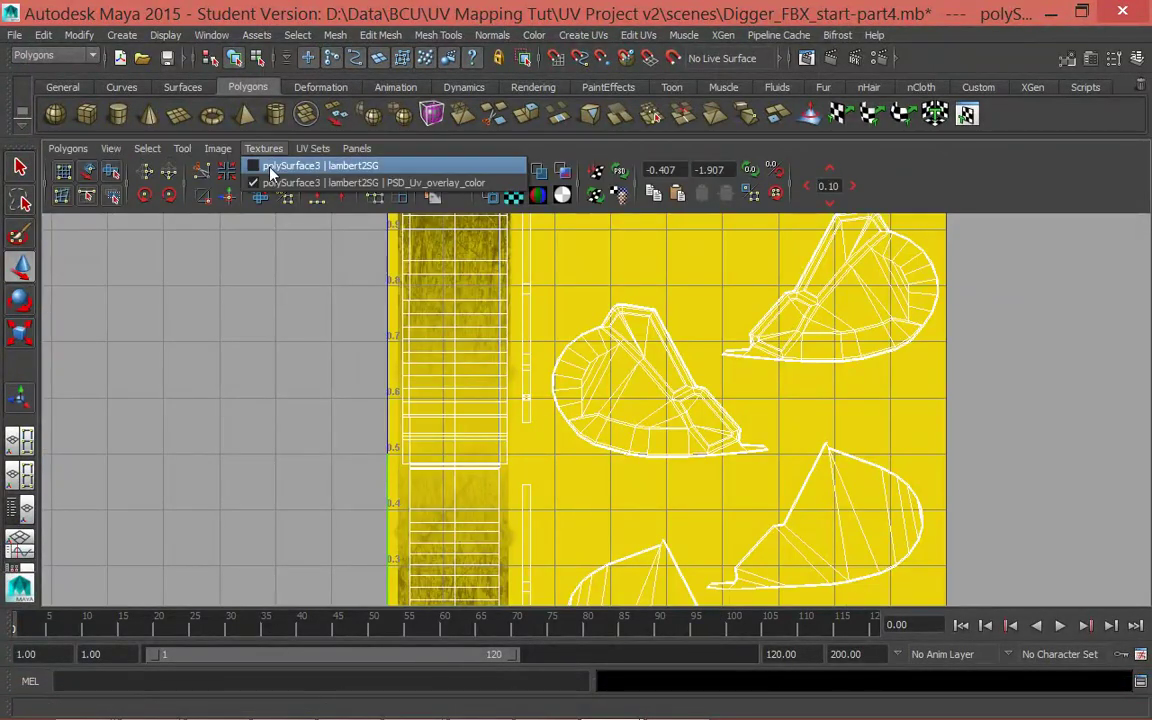
click(258, 370)
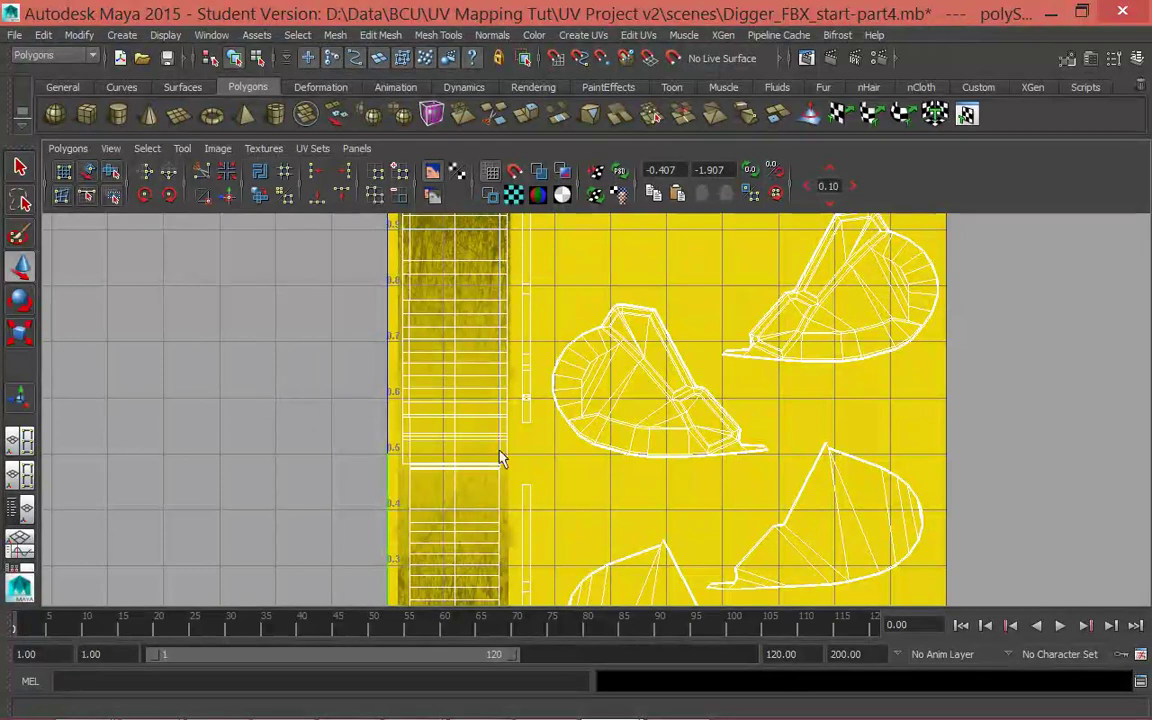
key(space)
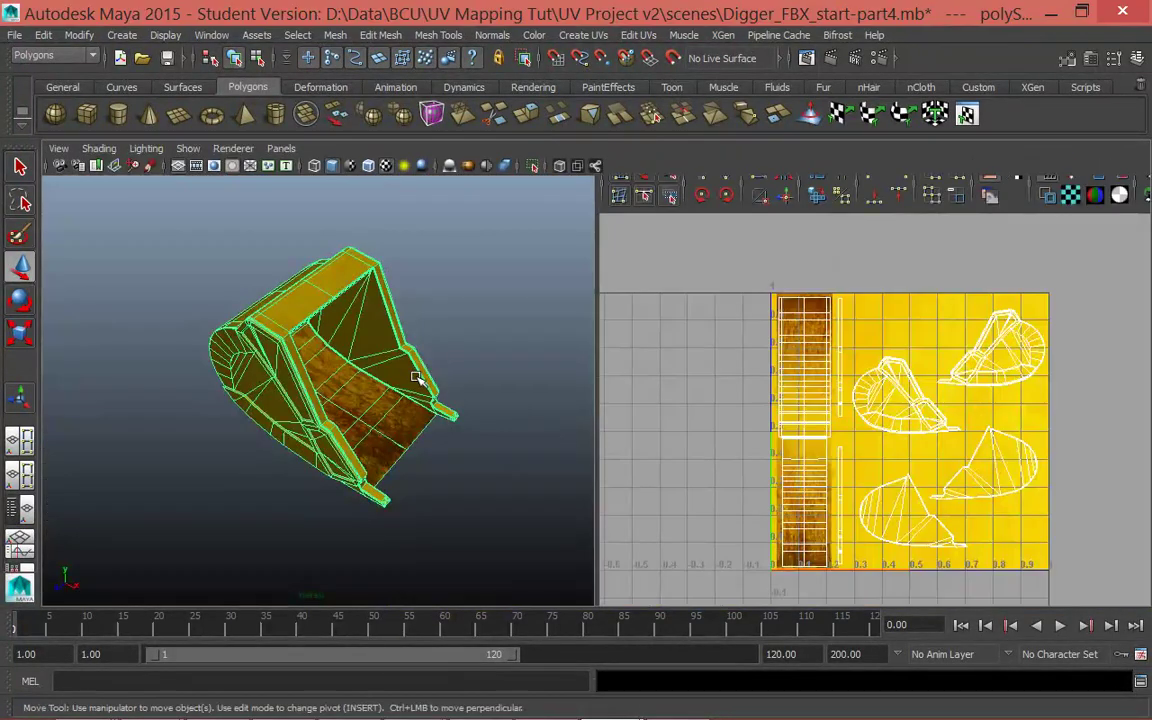
Examine the rusted inner surface of the bucket from several angles in the enlarged perspective view.
key(space)
alt+drag(735, 383, 617, 315)
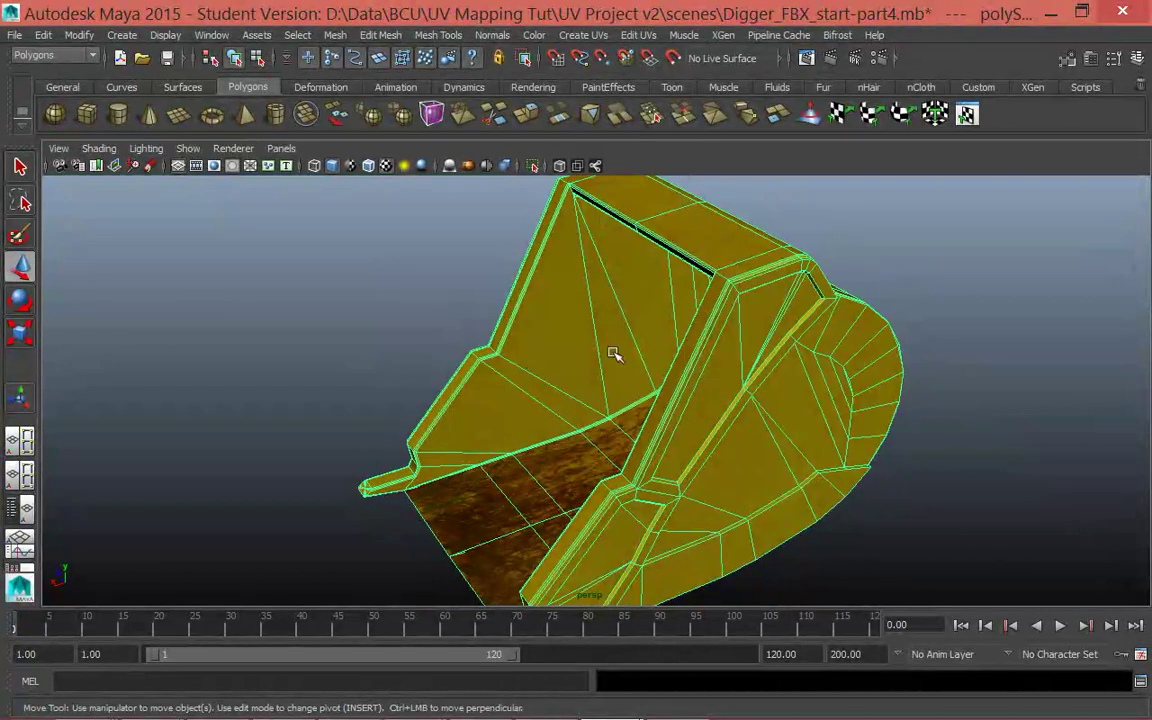
alt+drag(551, 440, 616, 480)
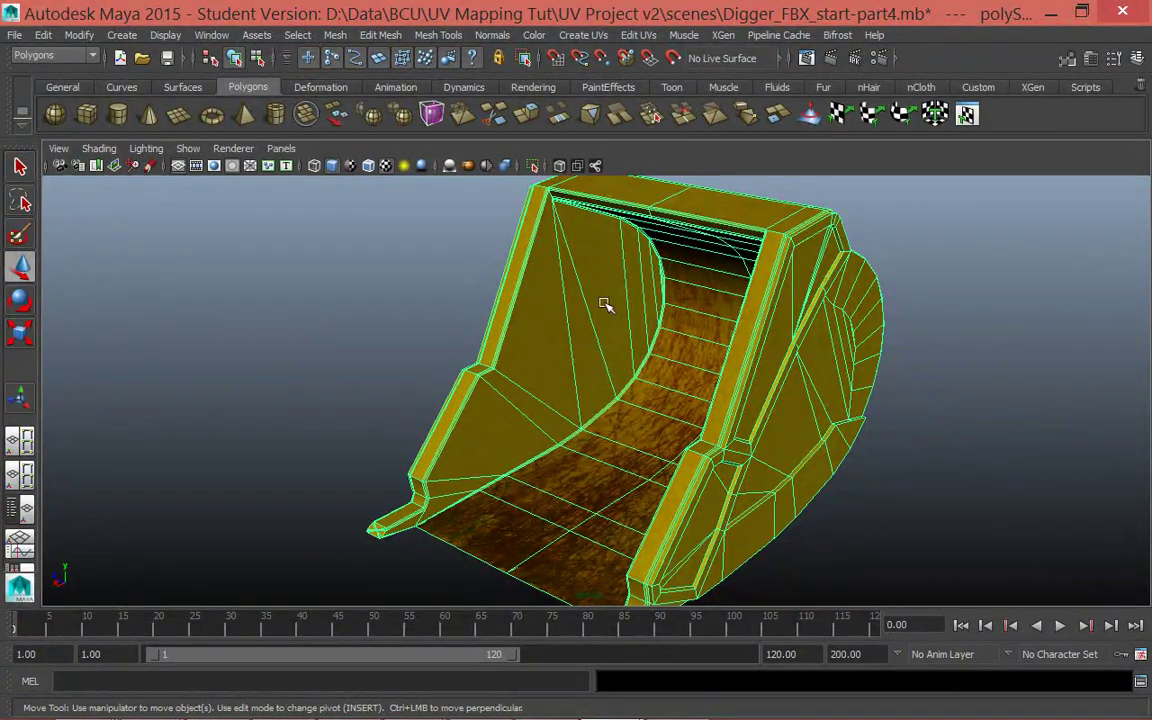
Select the bucket's inner side wall on the model and locate its matching shell in the UV Texture Editor.
key(F10)
key(space)
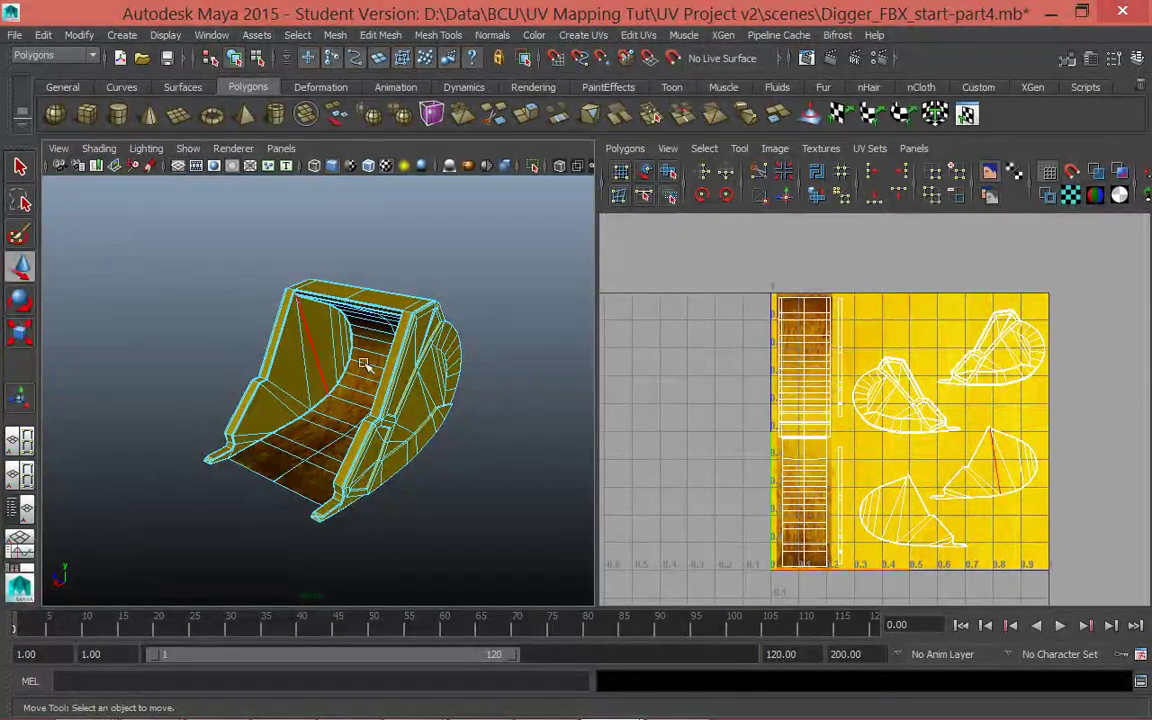
alt+drag(343, 425, 314, 386)
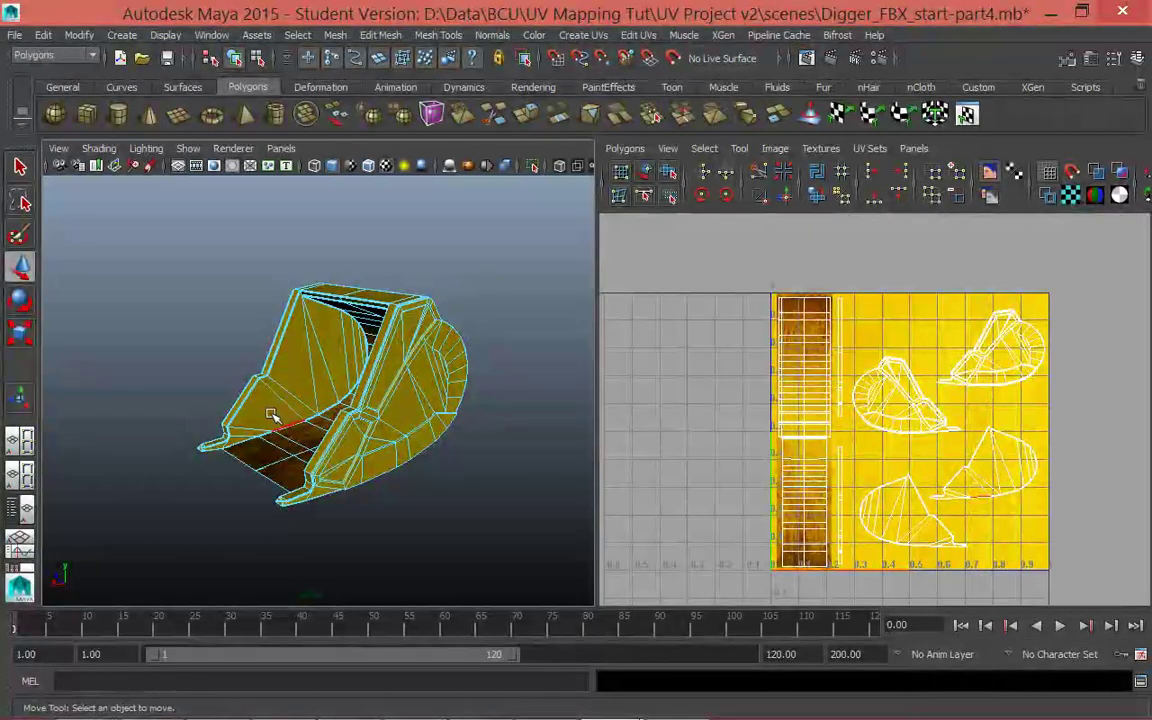
right_drag(311, 272, 376, 309)
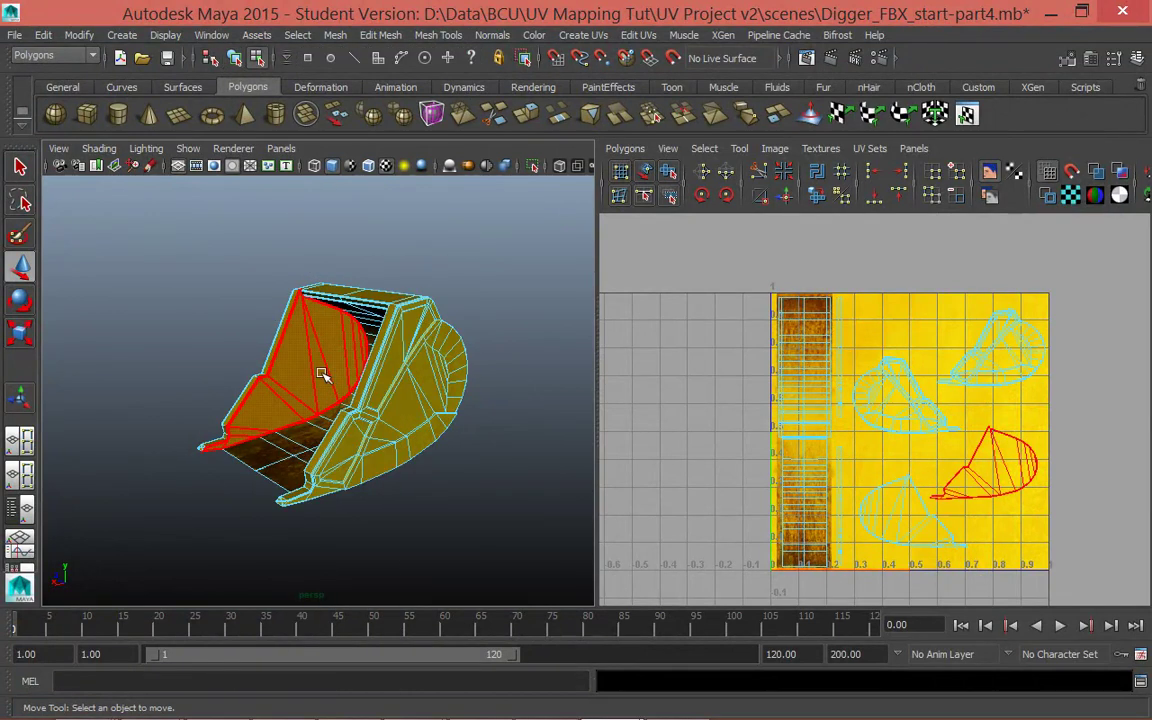
click(321, 373)
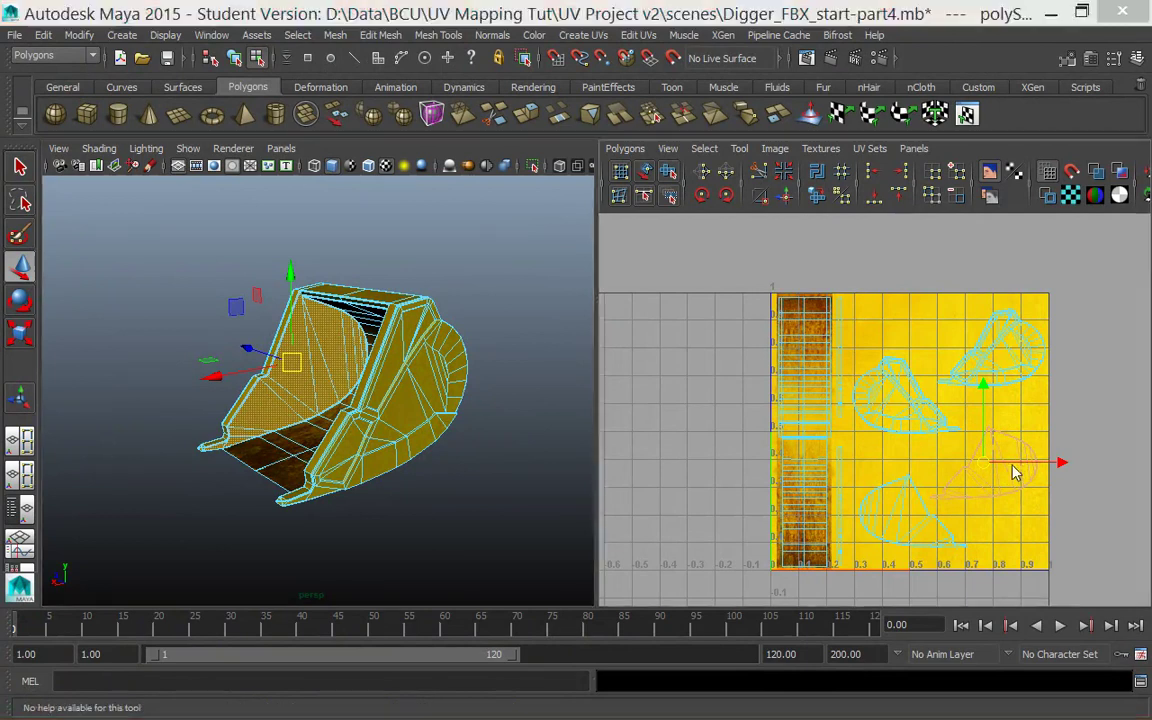
key(space)
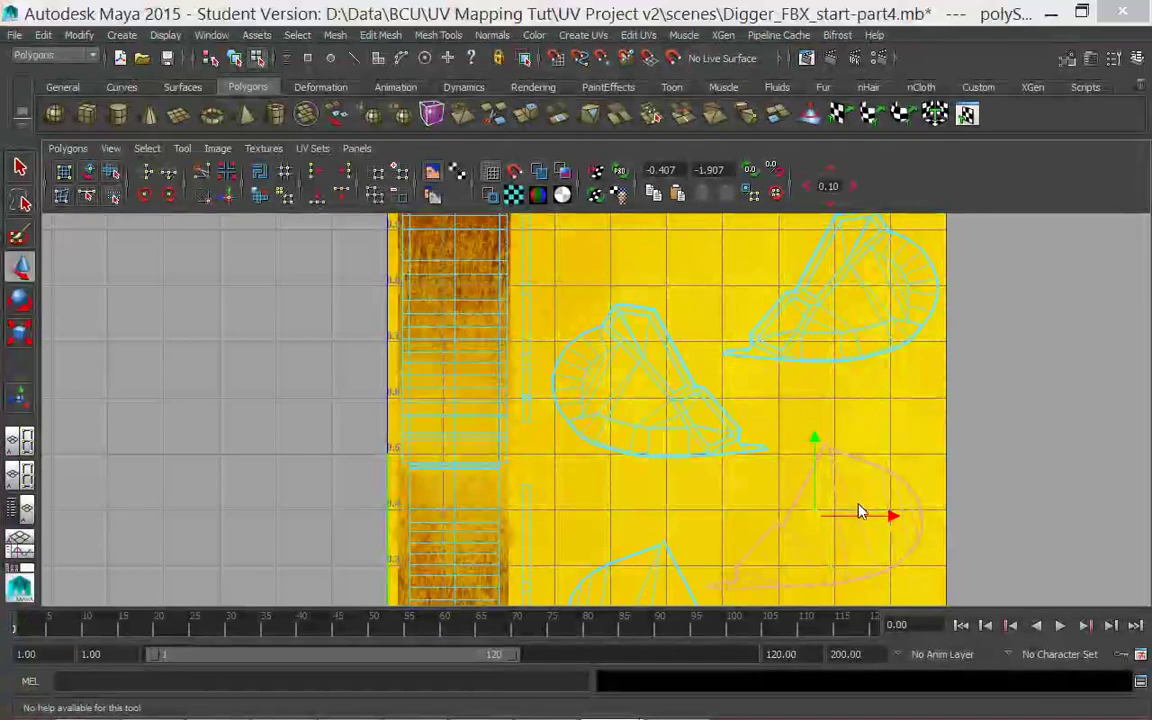
key(space)
Switch to Photoshop and place inside scratches.jpg from the sourceimages folder into the PSD above the rust layer.
click(674, 694)
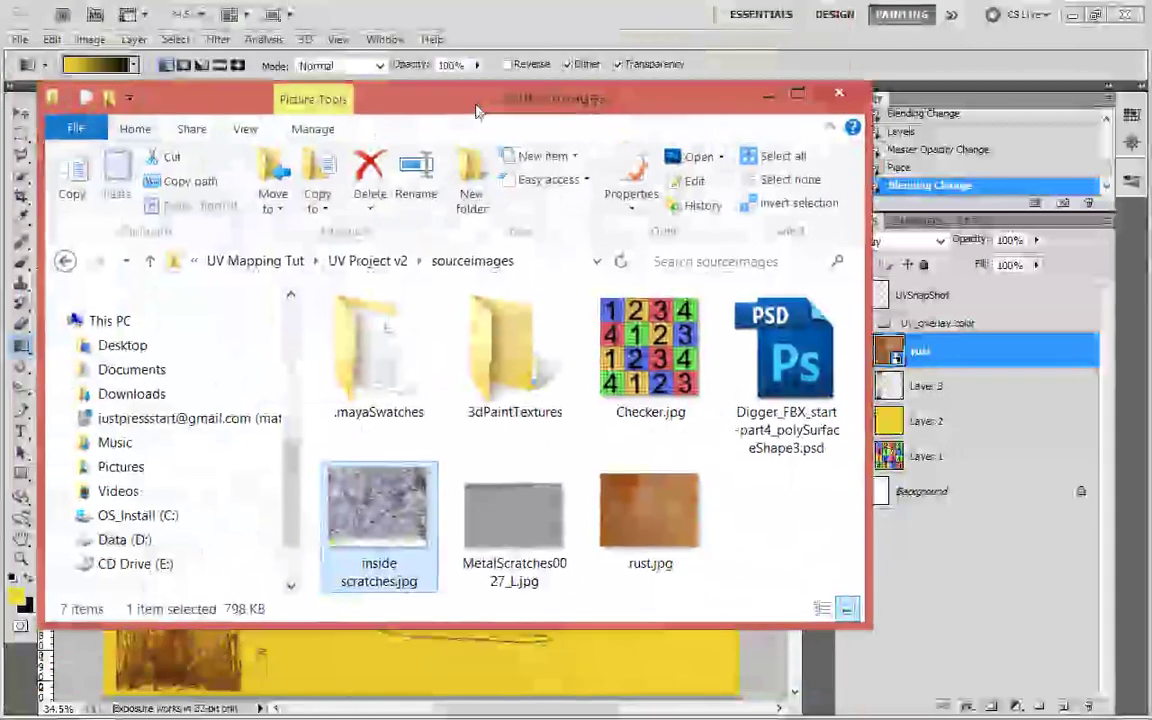
drag(481, 111, 1092, 120)
drag(990, 512, 533, 510)
drag(484, 442, 488, 450)
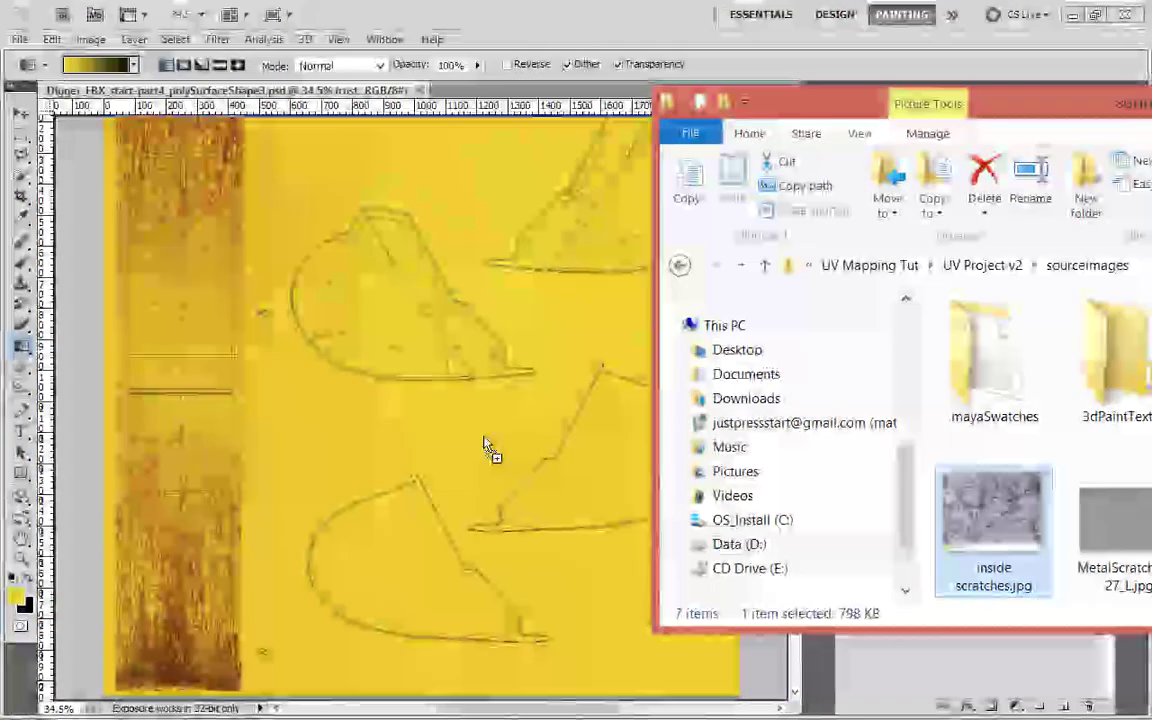
Scale the placed inside scratches image to about 282% and position it over the lower-right inner side wall shell.
drag(433, 416, 256, 545)
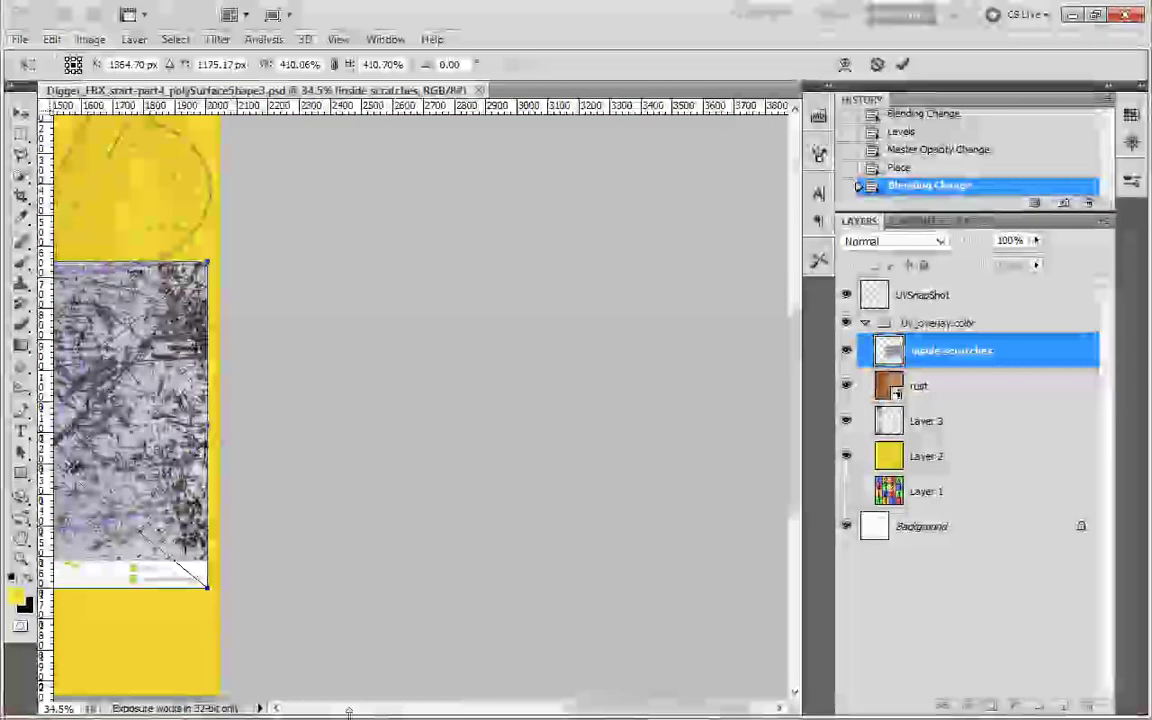
drag(648, 712, 538, 712)
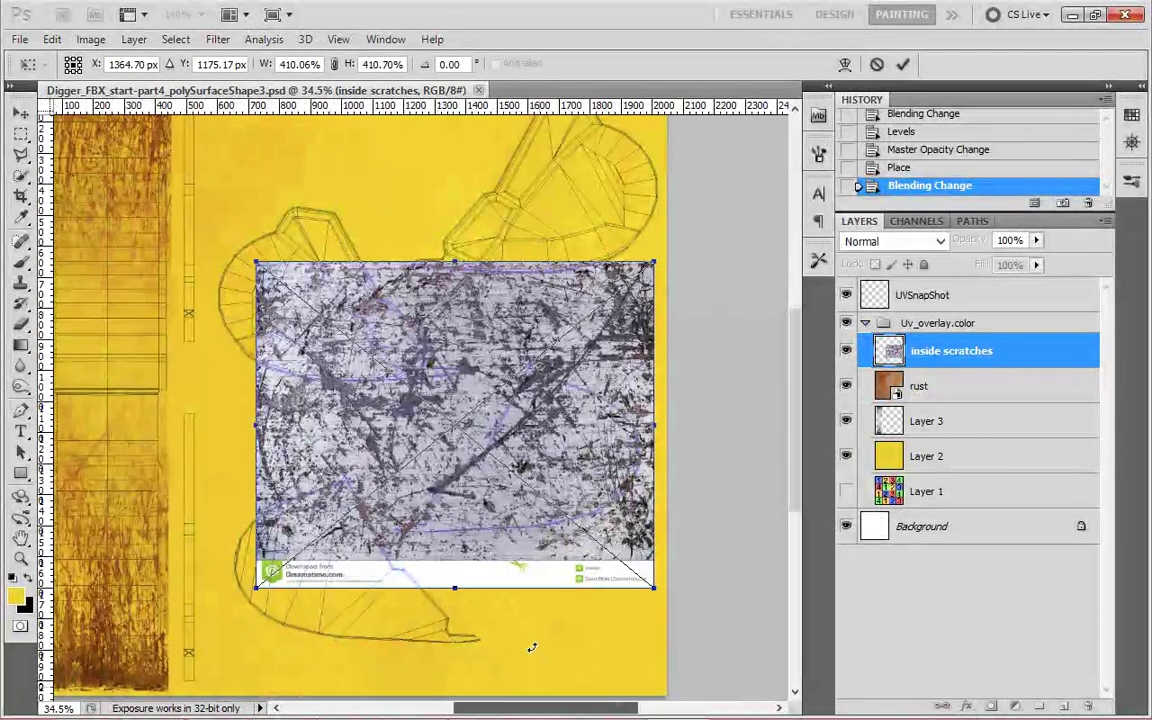
drag(483, 426, 510, 475)
shift+drag(676, 636, 585, 540)
drag(552, 497, 578, 494)
shift+drag(646, 583, 630, 556)
drag(566, 476, 591, 484)
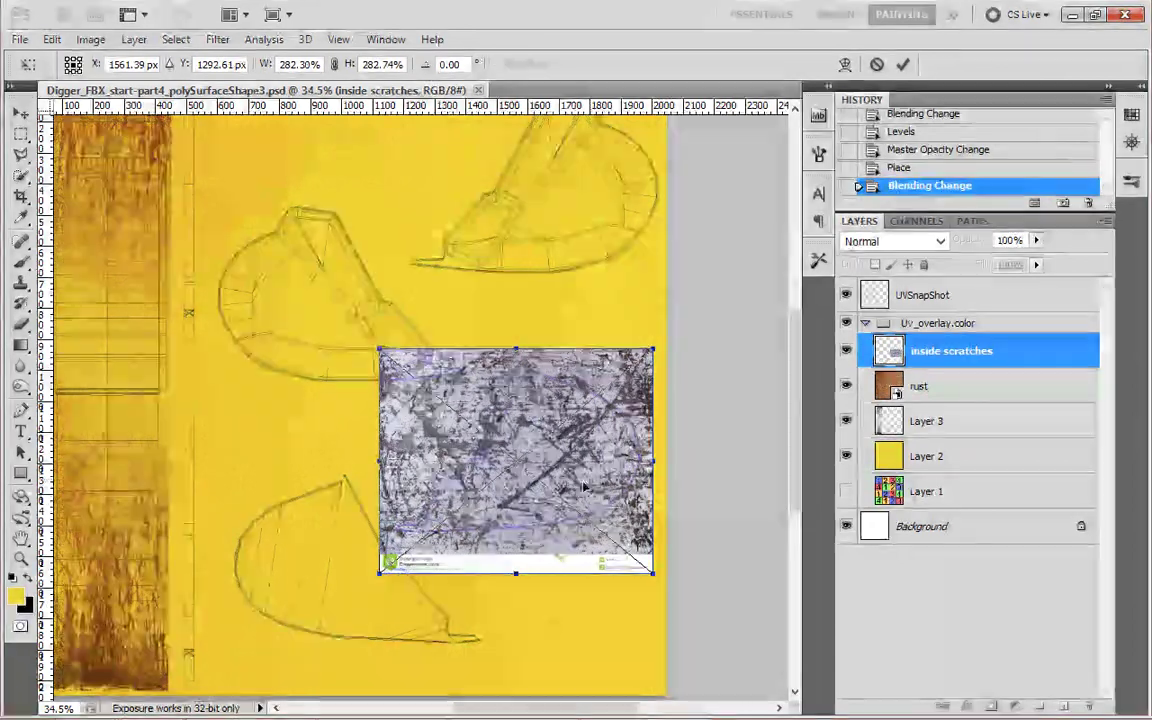
Rotate the inside scratches image about 12.7° so it covers the lower-right shell, and commit the placement.
drag(378, 338, 431, 343)
drag(458, 425, 452, 428)
drag(506, 481, 506, 484)
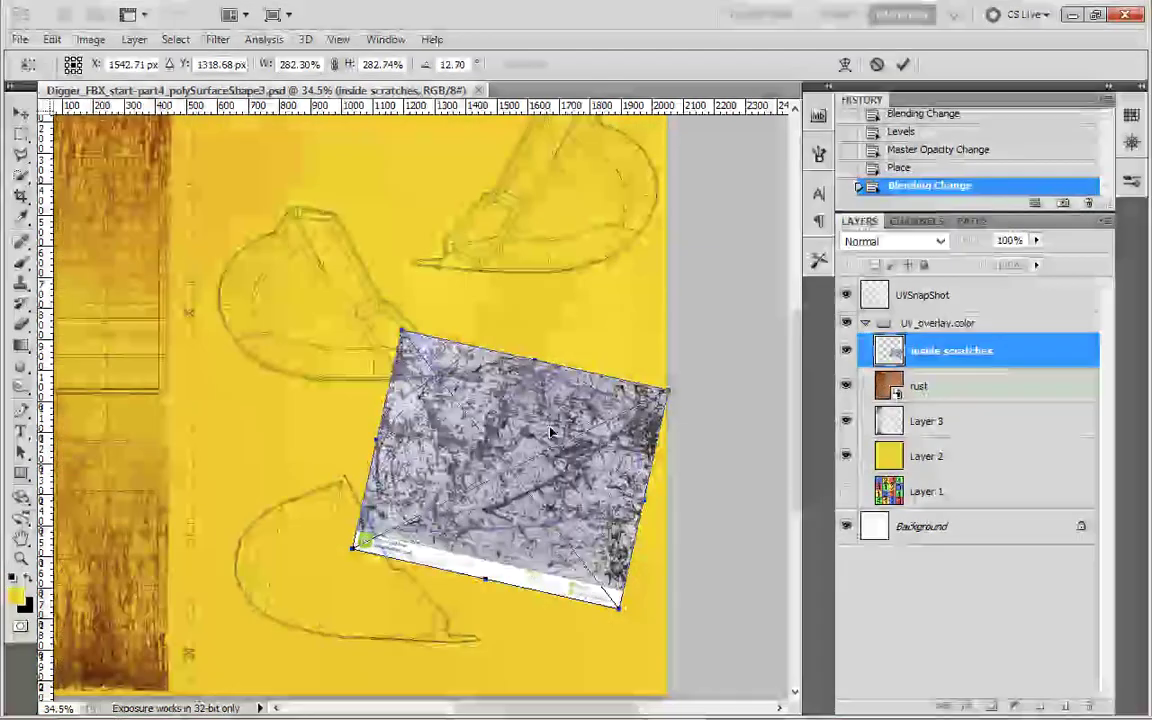
key(g)
key(Return)
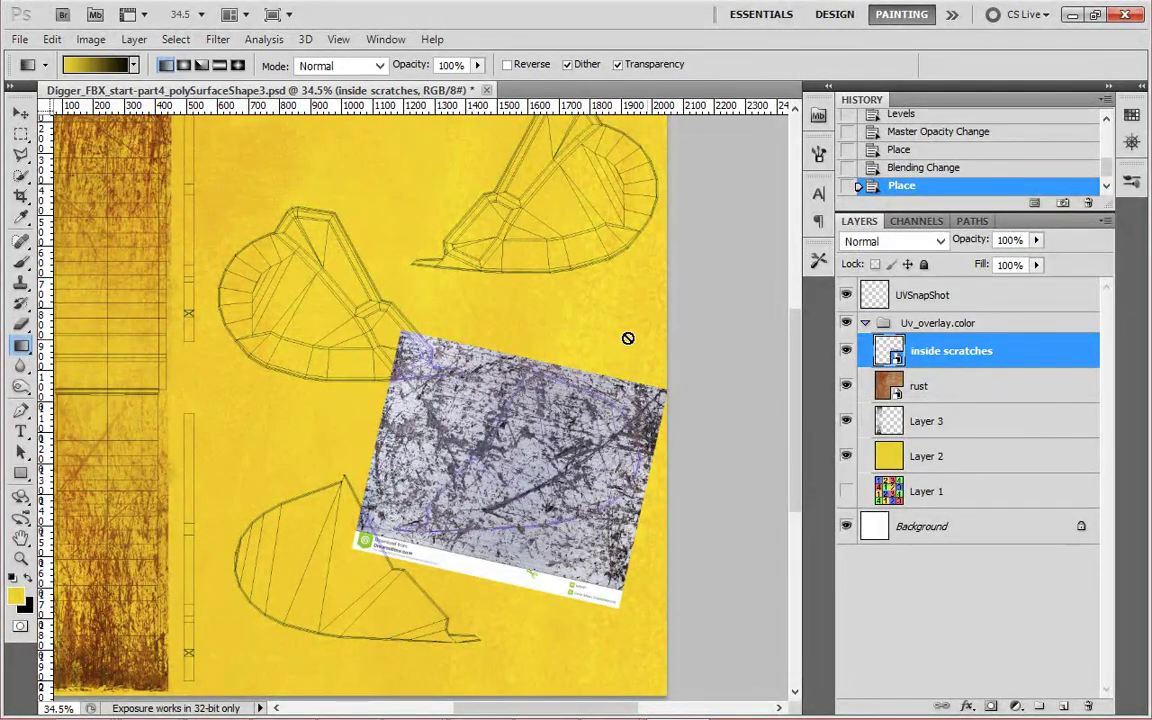
Outline the lower-right inner side wall shell with a Polygonal Lasso selection over the inside scratches image.
click(21, 133)
click(22, 155)
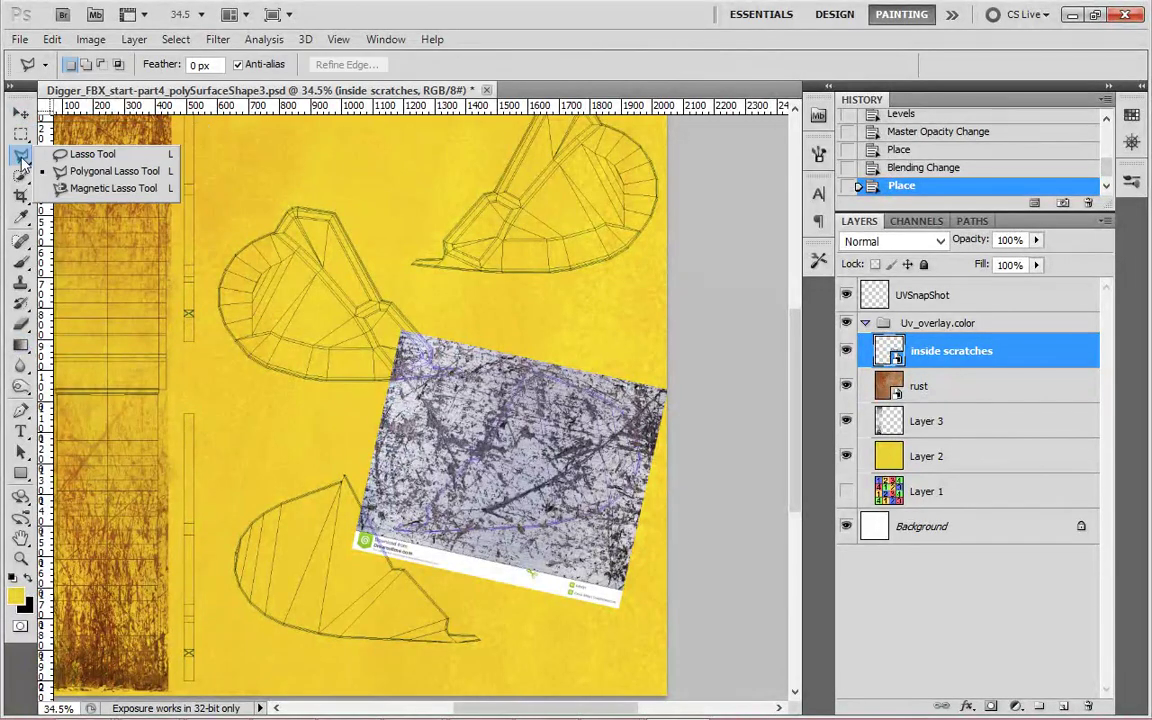
click(100, 170)
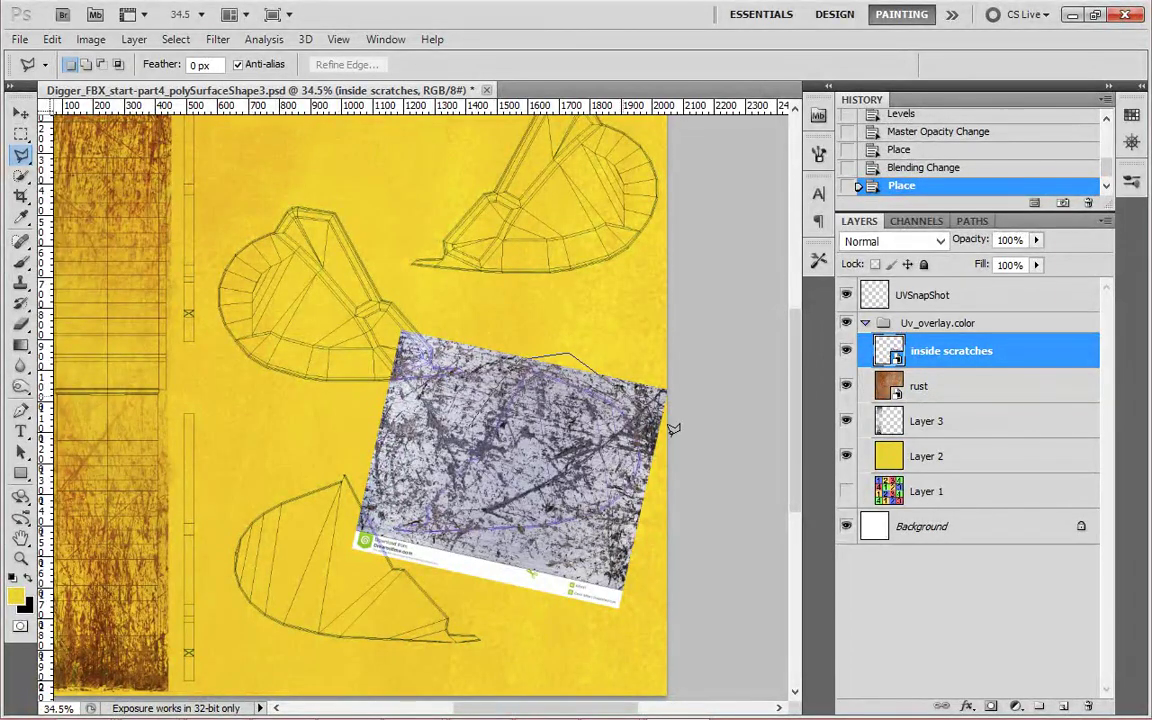
click(642, 519)
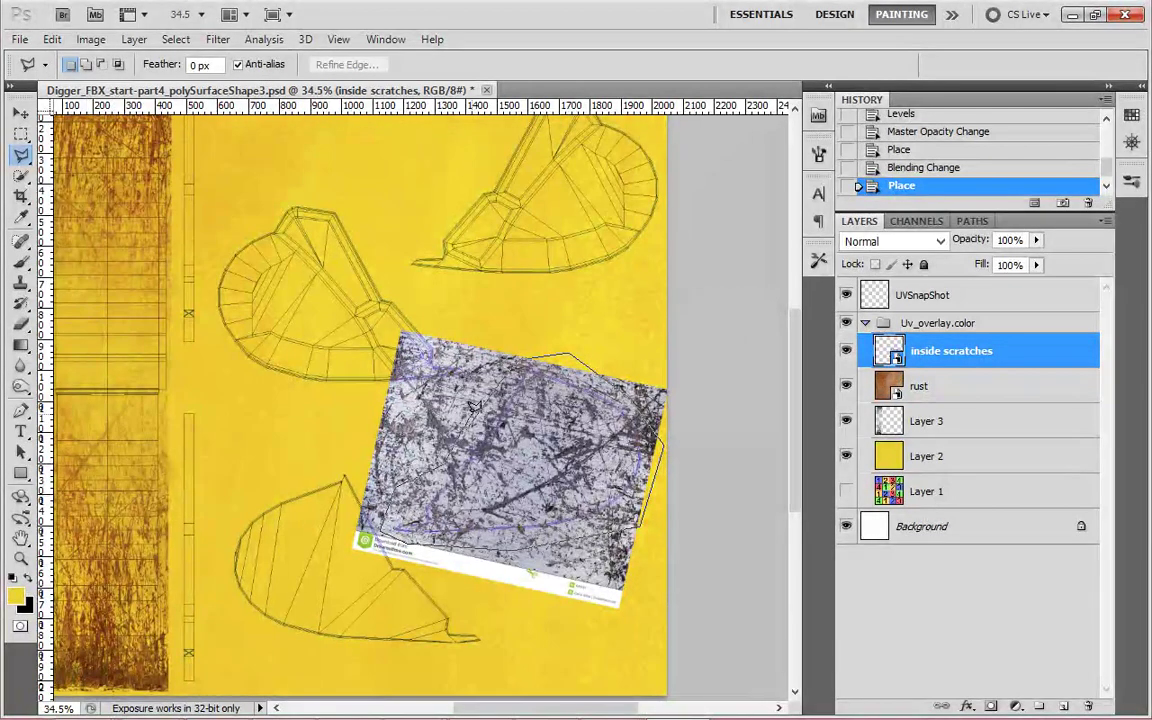
double_click(460, 445)
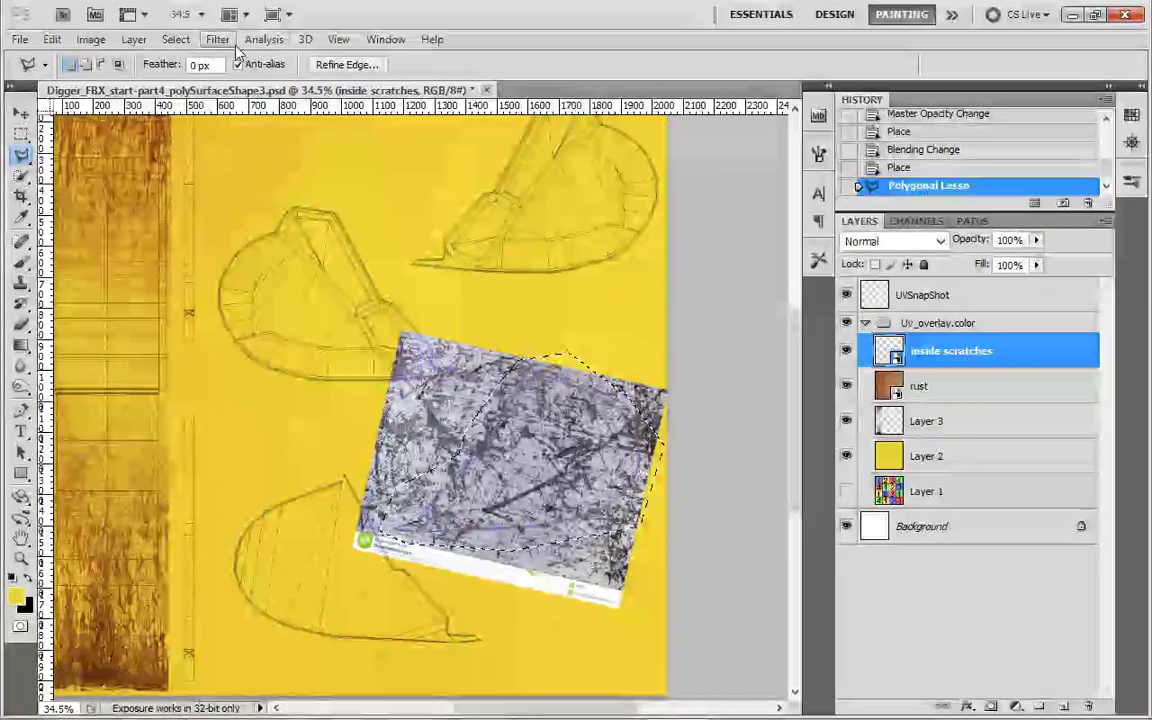
Invert the selection around the shell and rasterize the inside scratches layer.
click(176, 39)
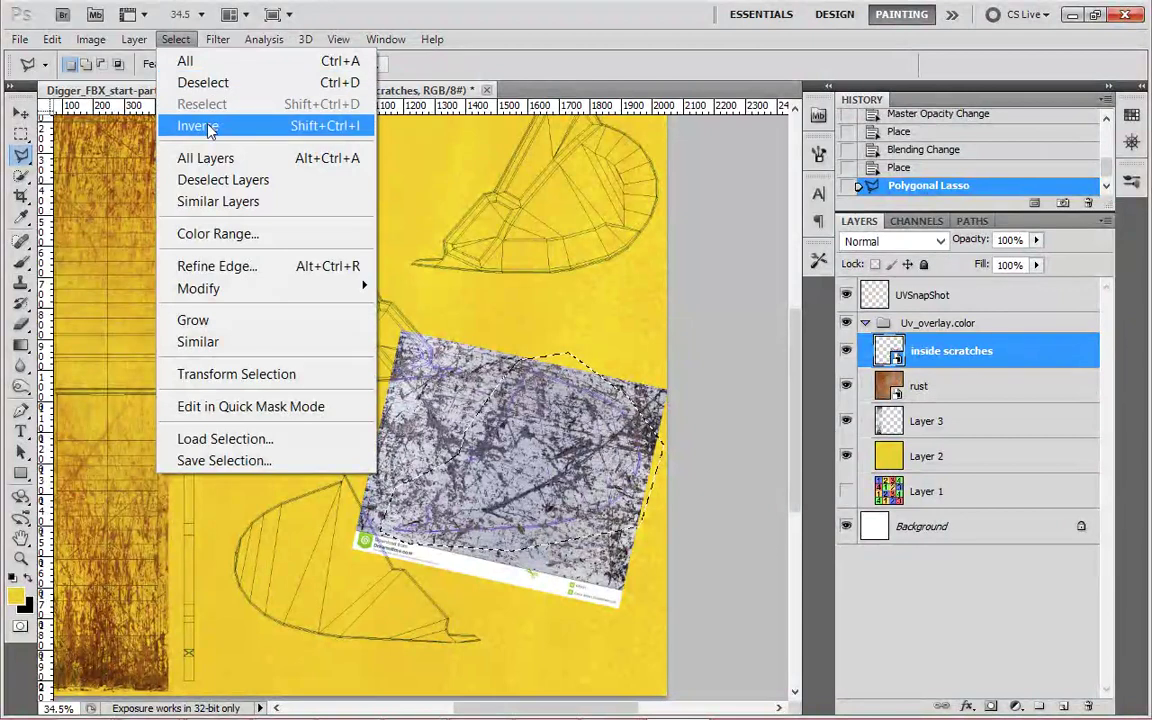
click(208, 125)
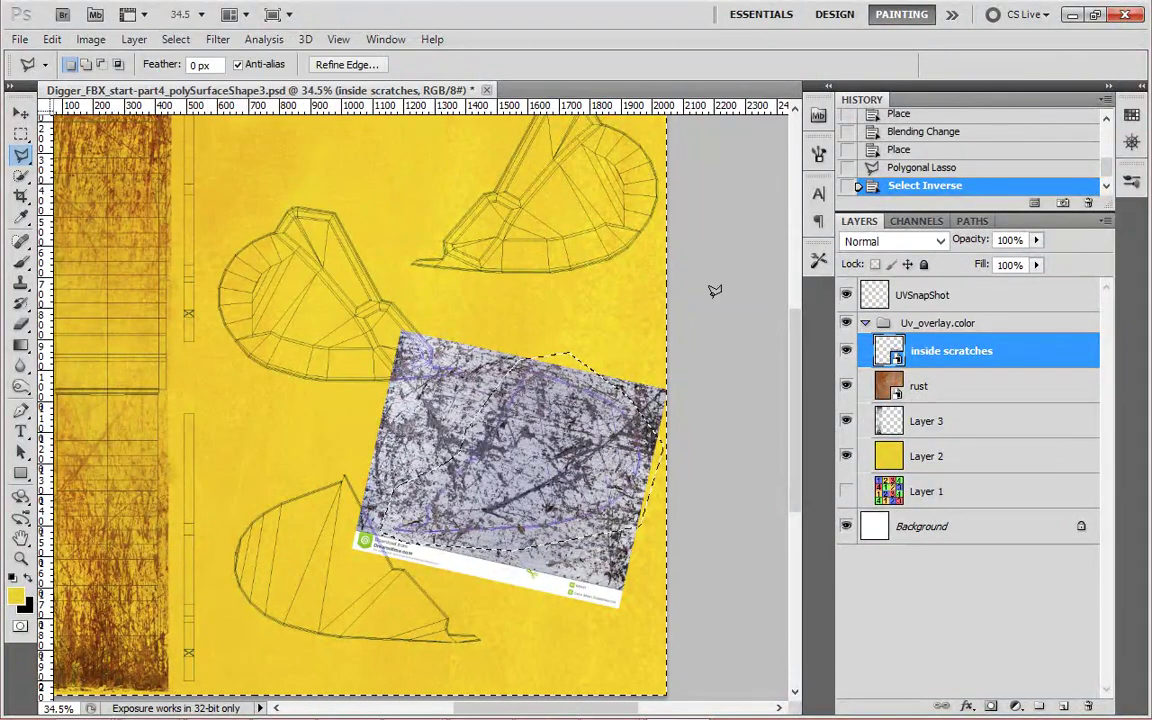
right_click(944, 352)
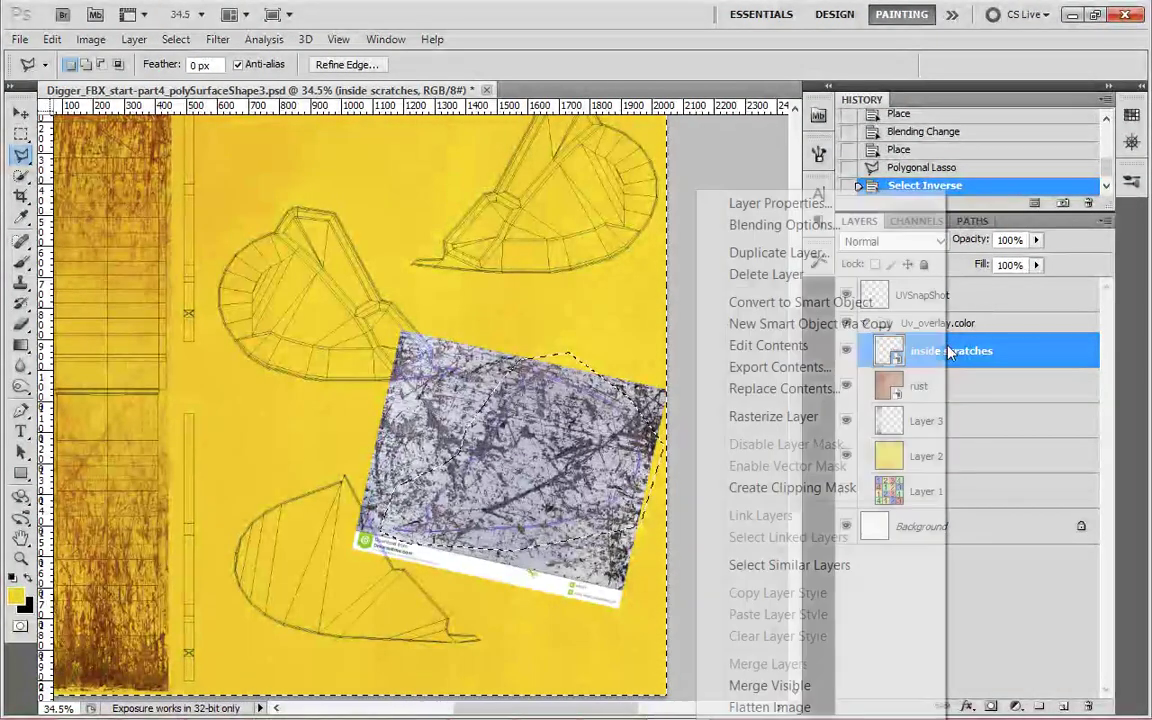
click(784, 416)
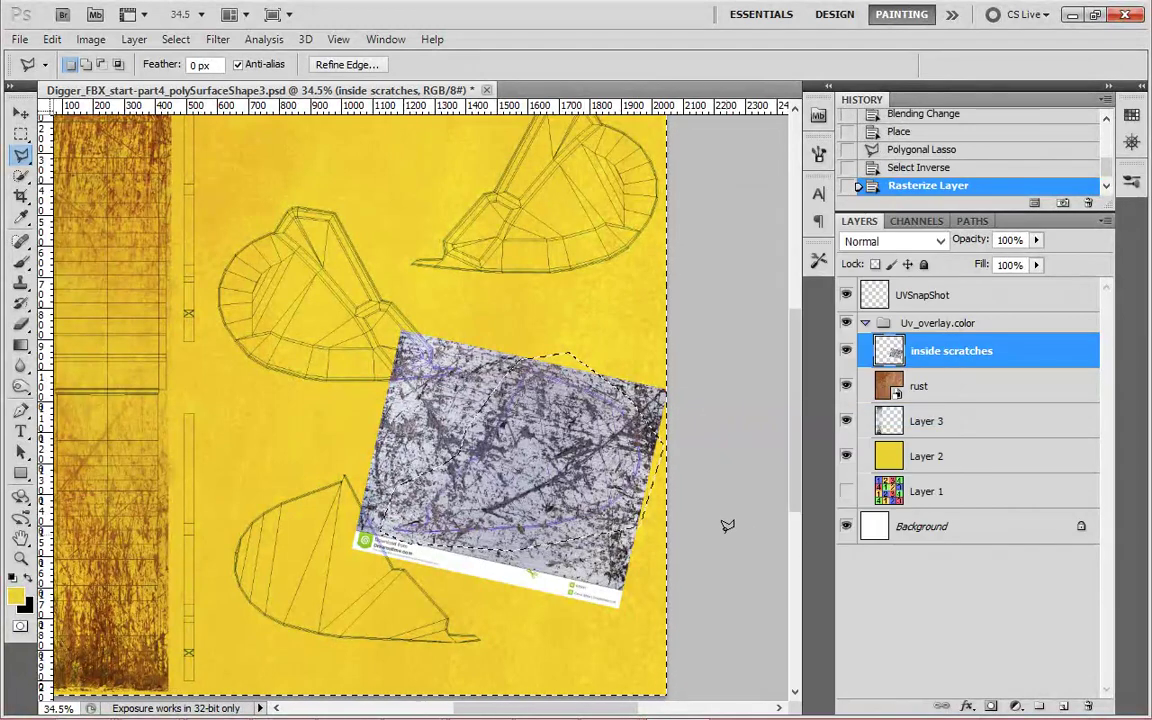
Delete the scratches image outside the shell outline and move the inside scratches layer below the rust layer.
key(Delete)
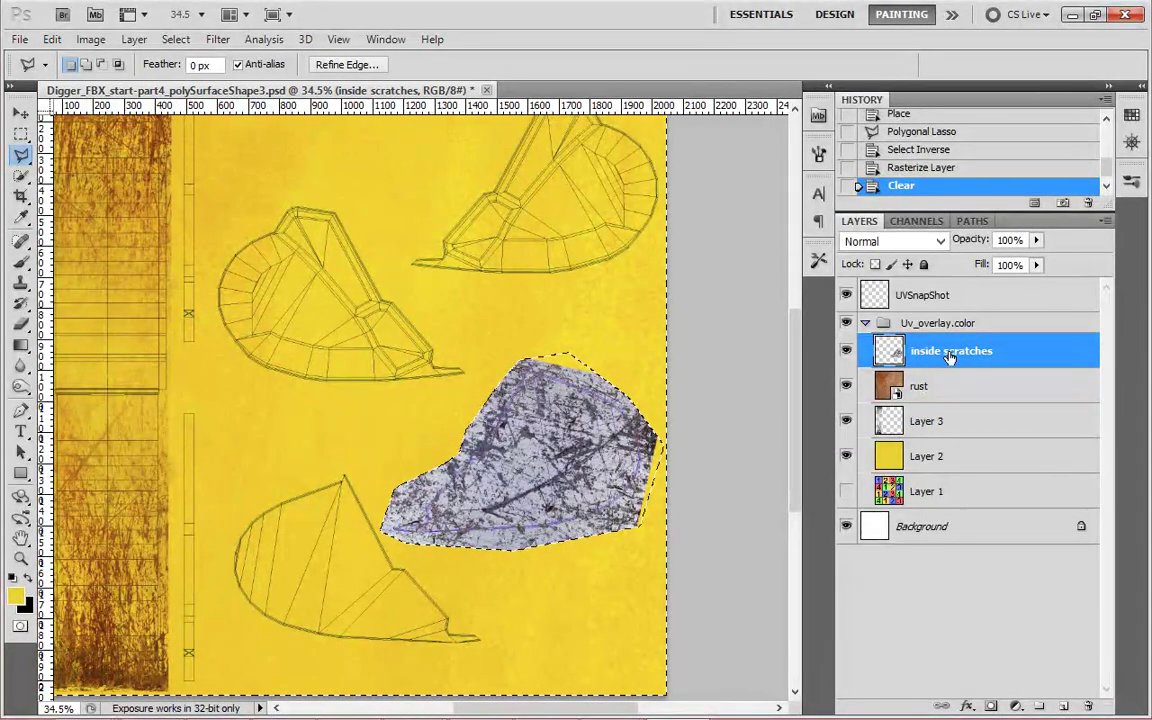
drag(946, 359, 951, 403)
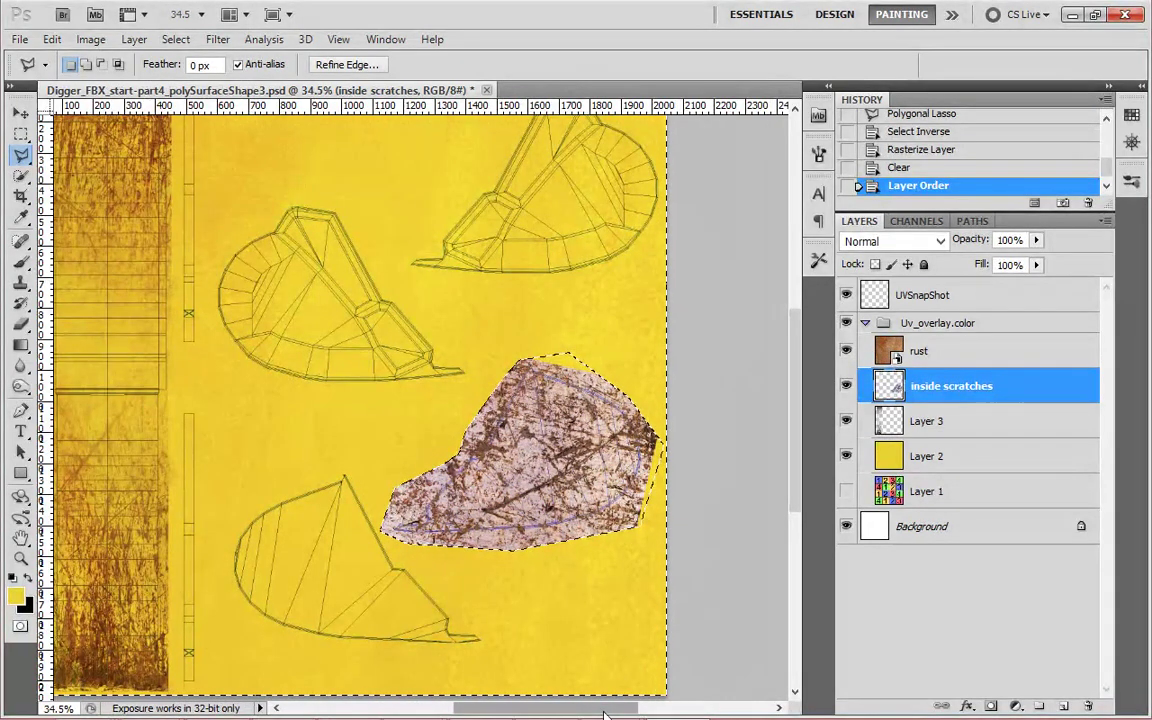
Set the inside scratches layer's blending mode to Multiply.
drag(604, 714, 569, 714)
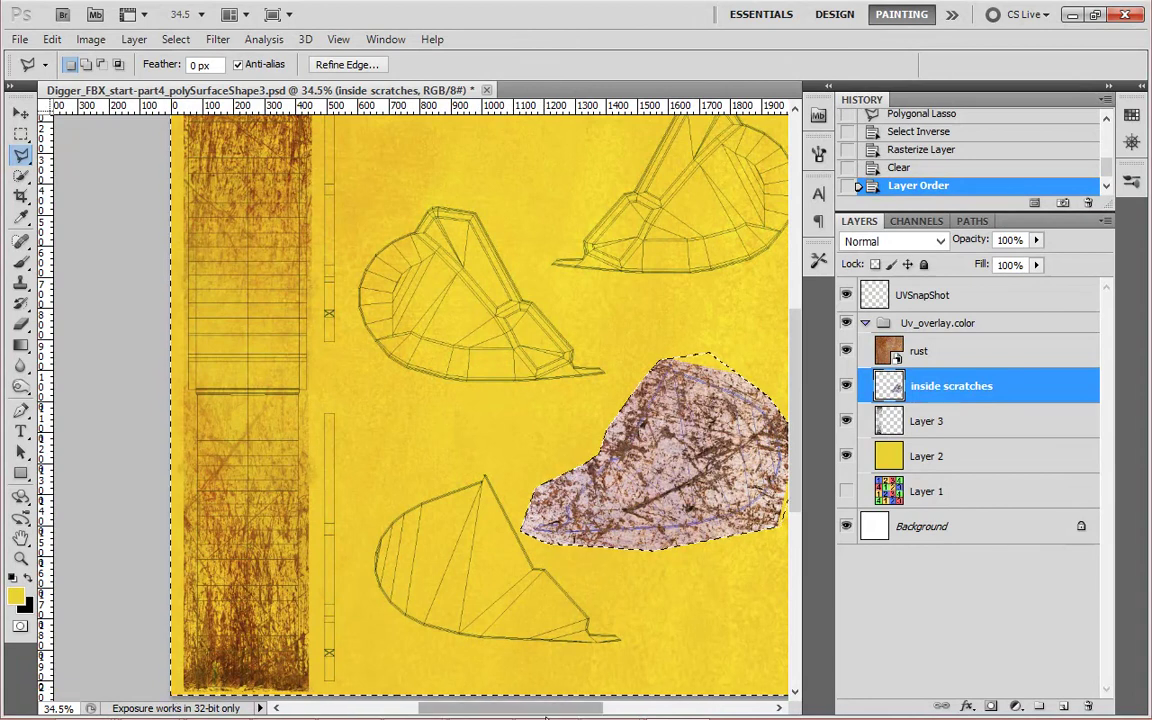
drag(545, 716, 598, 716)
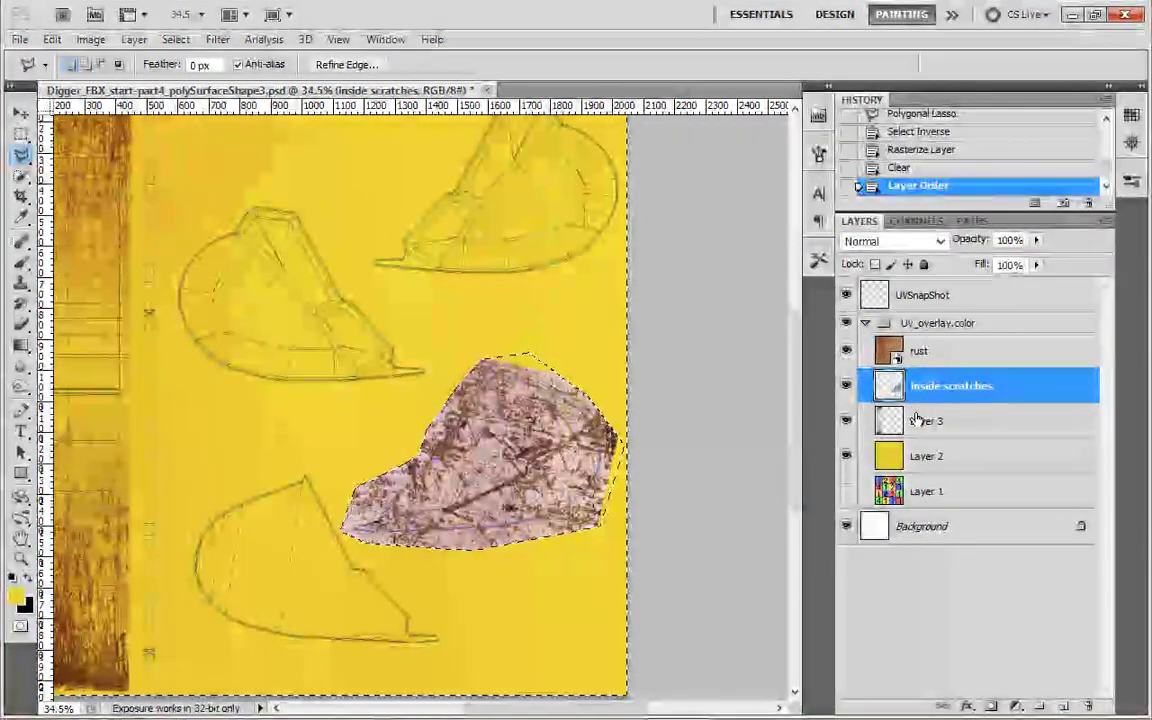
click(900, 420)
click(910, 388)
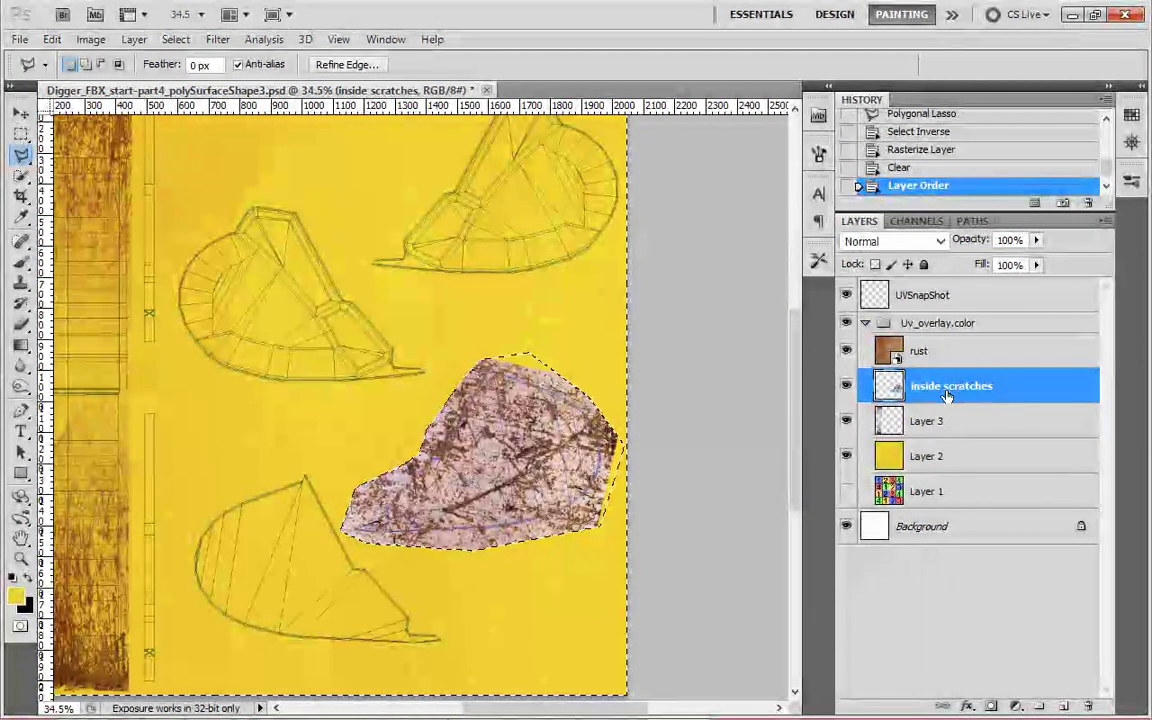
click(930, 241)
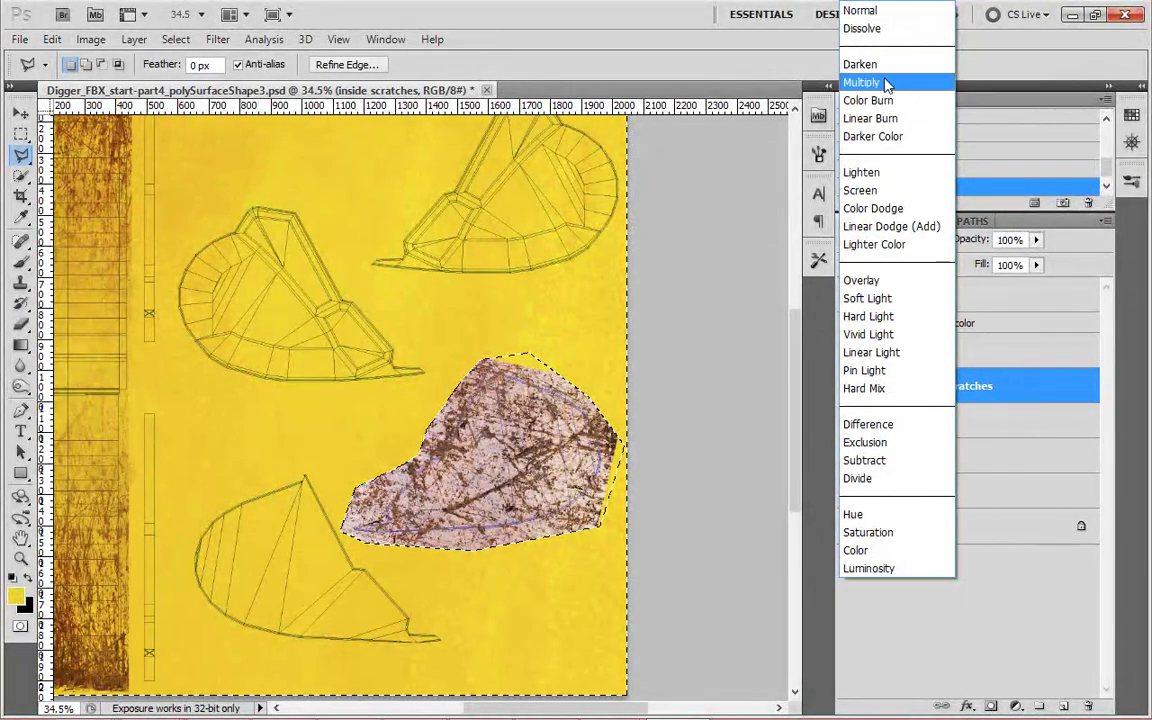
click(886, 84)
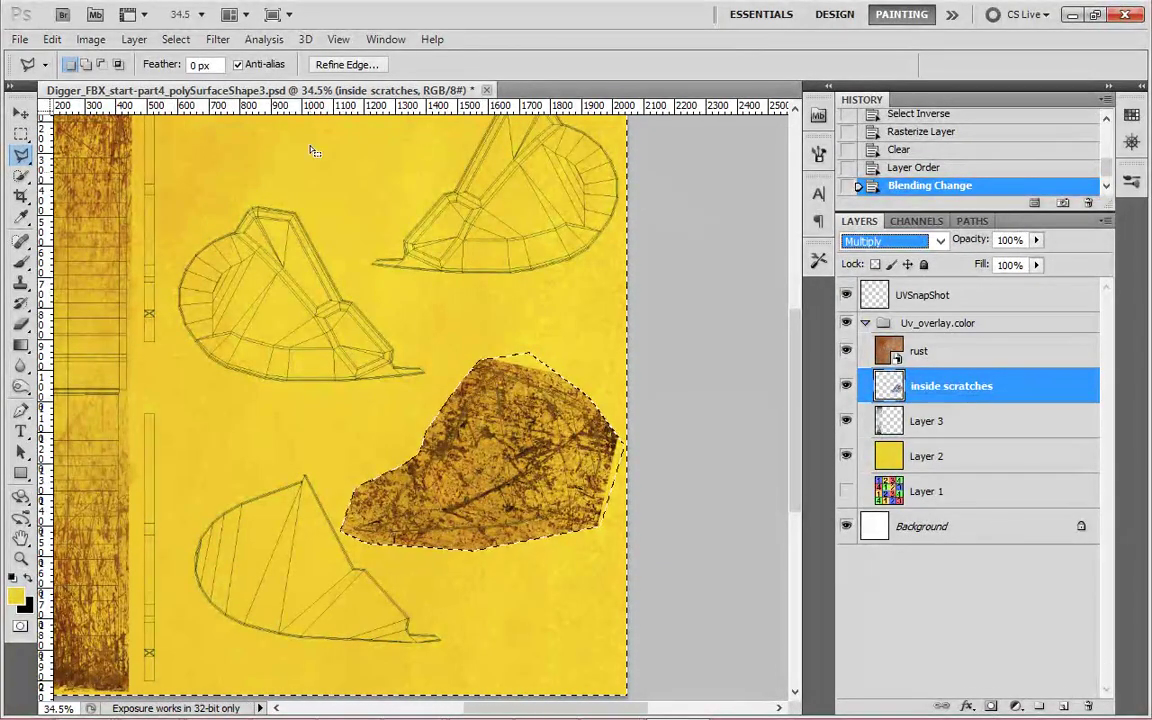
click(176, 39)
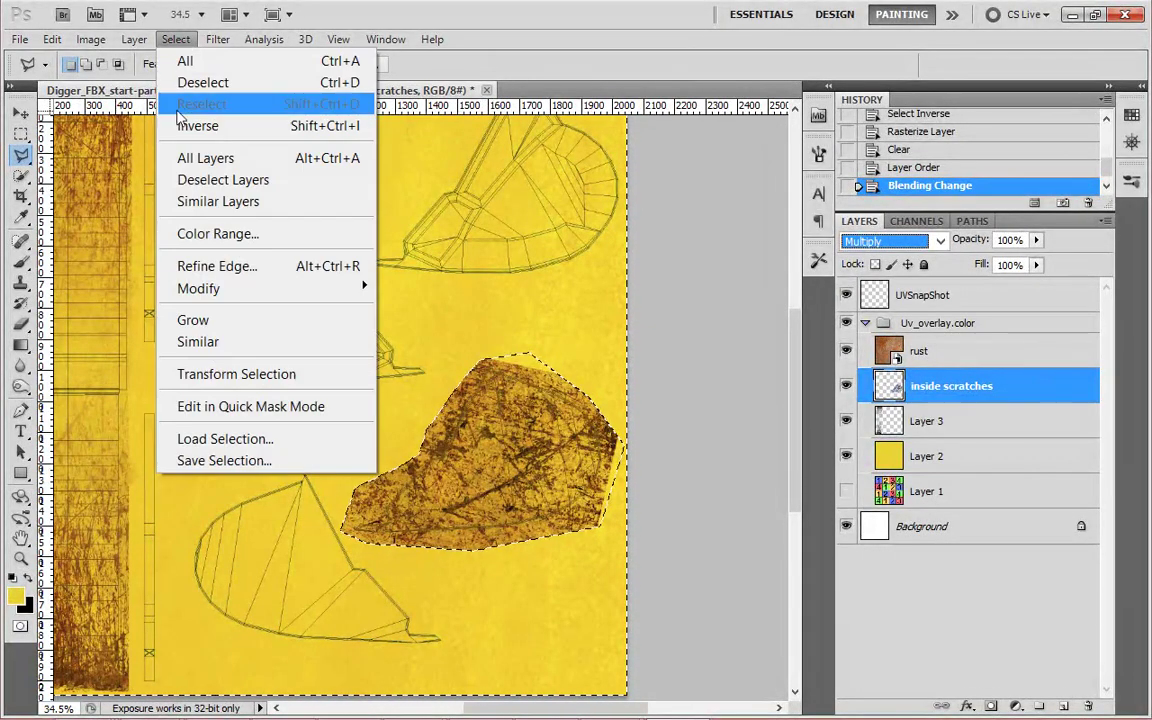
mouse_move(134, 42)
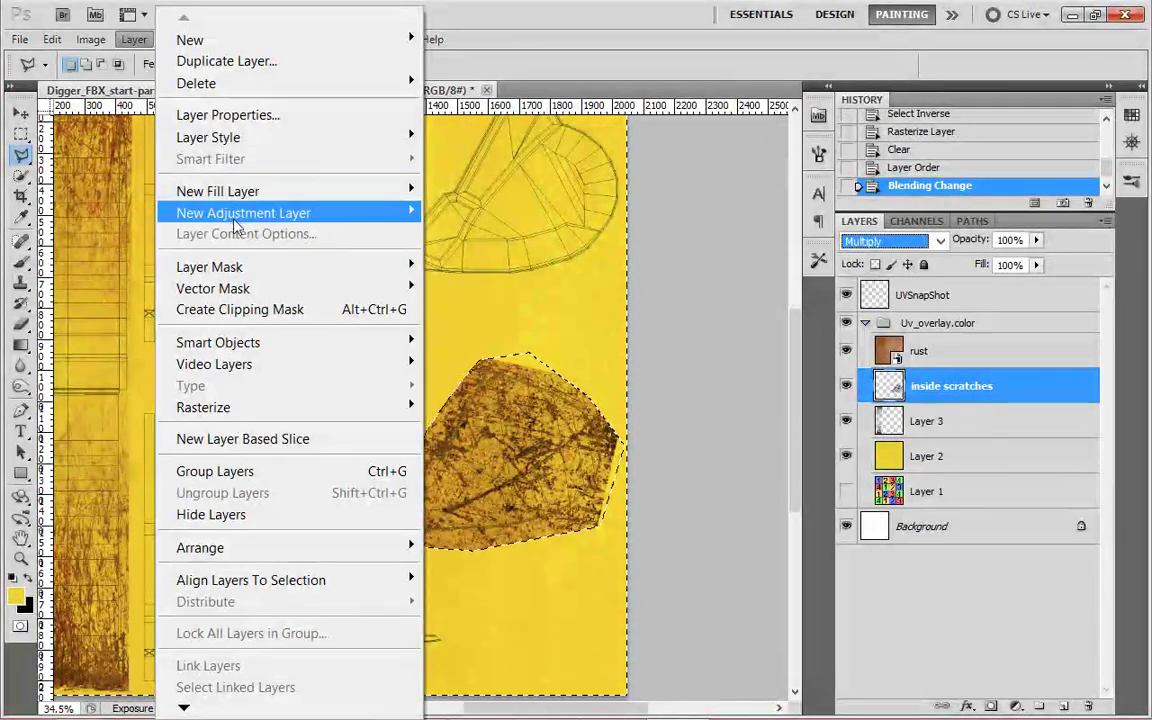
mouse_move(395, 212)
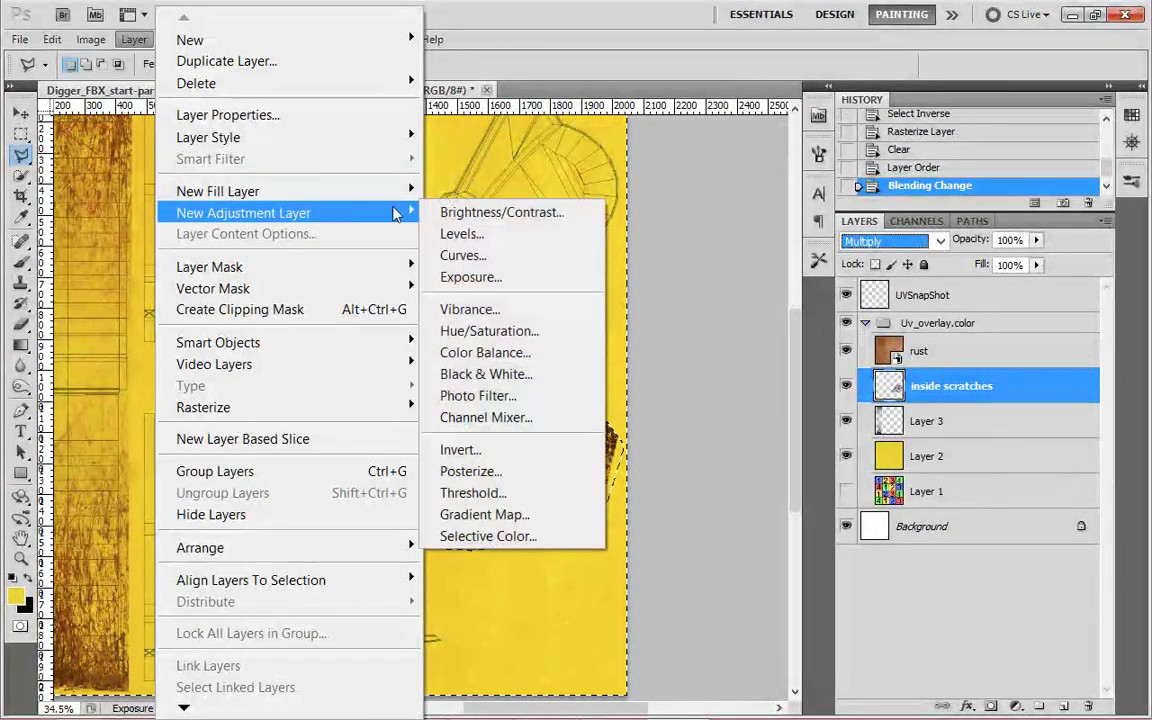
click(476, 234)
drag(1010, 316, 733, 247)
click(956, 324)
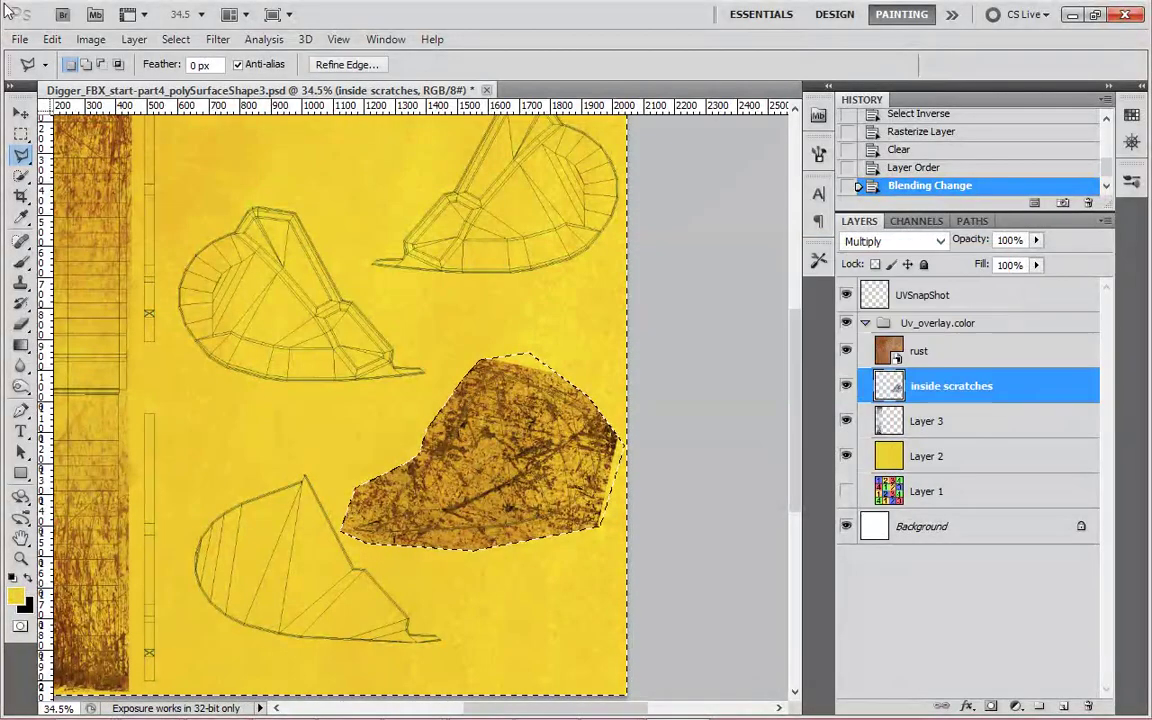
click(92, 40)
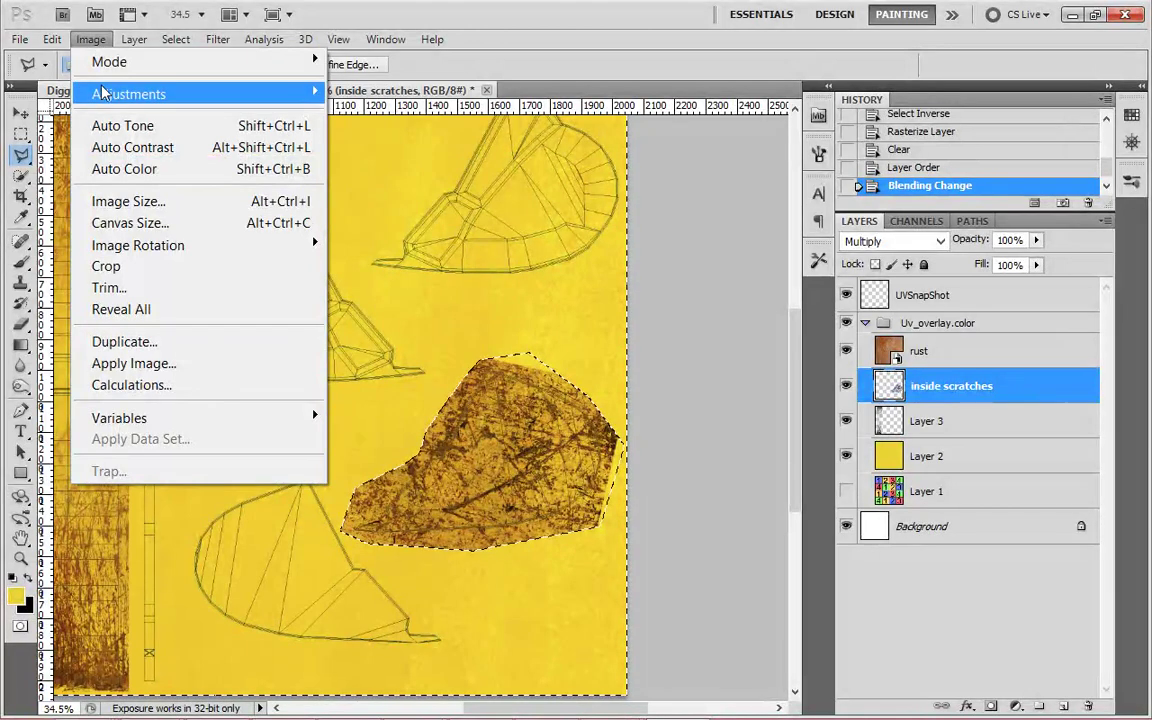
mouse_move(113, 93)
click(391, 116)
drag(305, 163, 963, 190)
mouse_move(878, 381)
mouse_down()
mouse_move(820, 379)
mouse_move(856, 380)
mouse_up()
drag(993, 380, 934, 381)
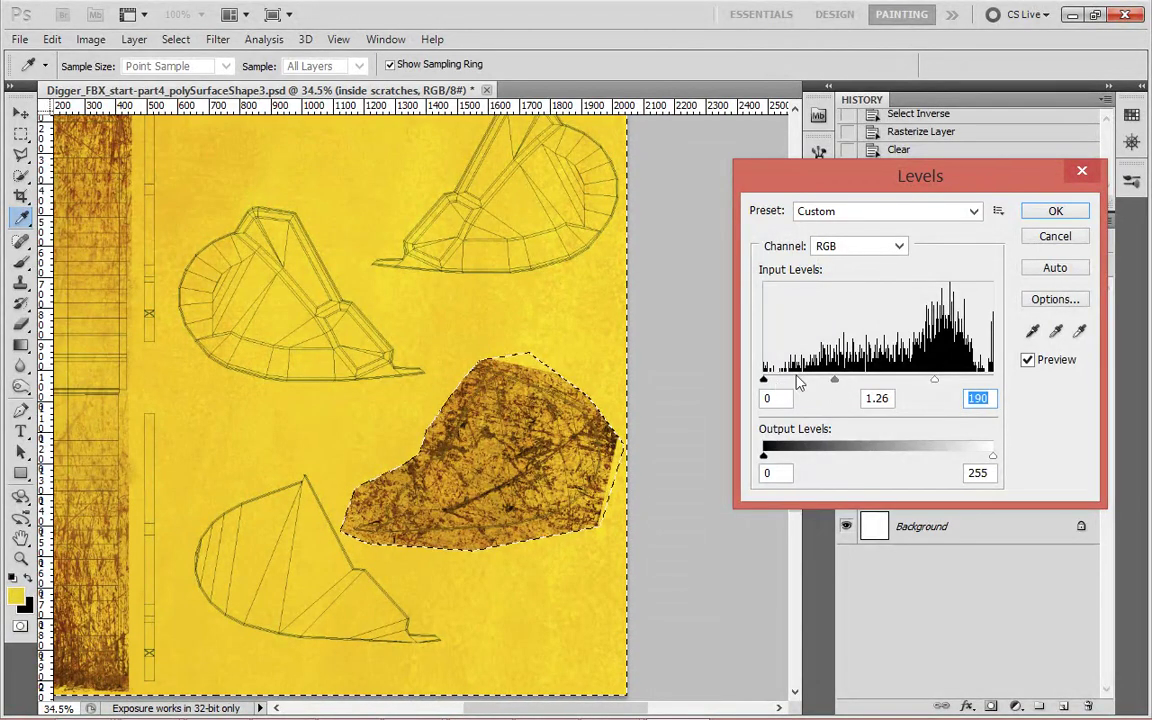
click(1055, 236)
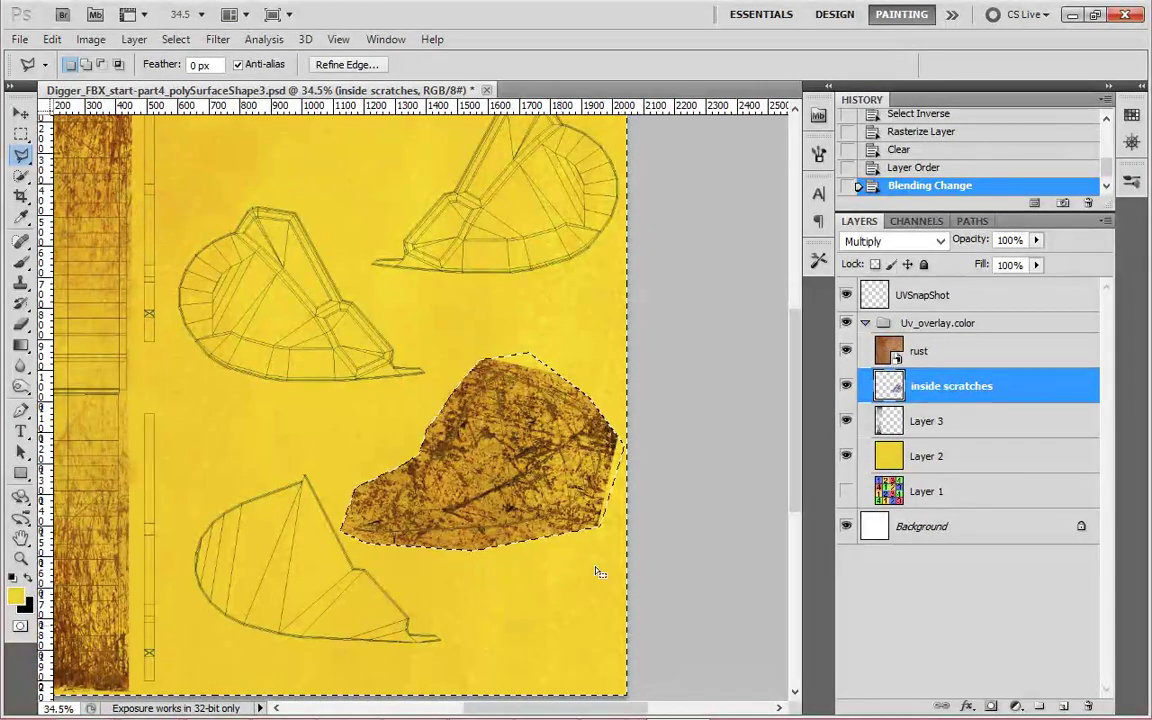
Clear the selection and apply Levels to the inside scratches layer with input values 44, 1.18 and 166.
click(218, 39)
mouse_move(176, 39)
click(188, 80)
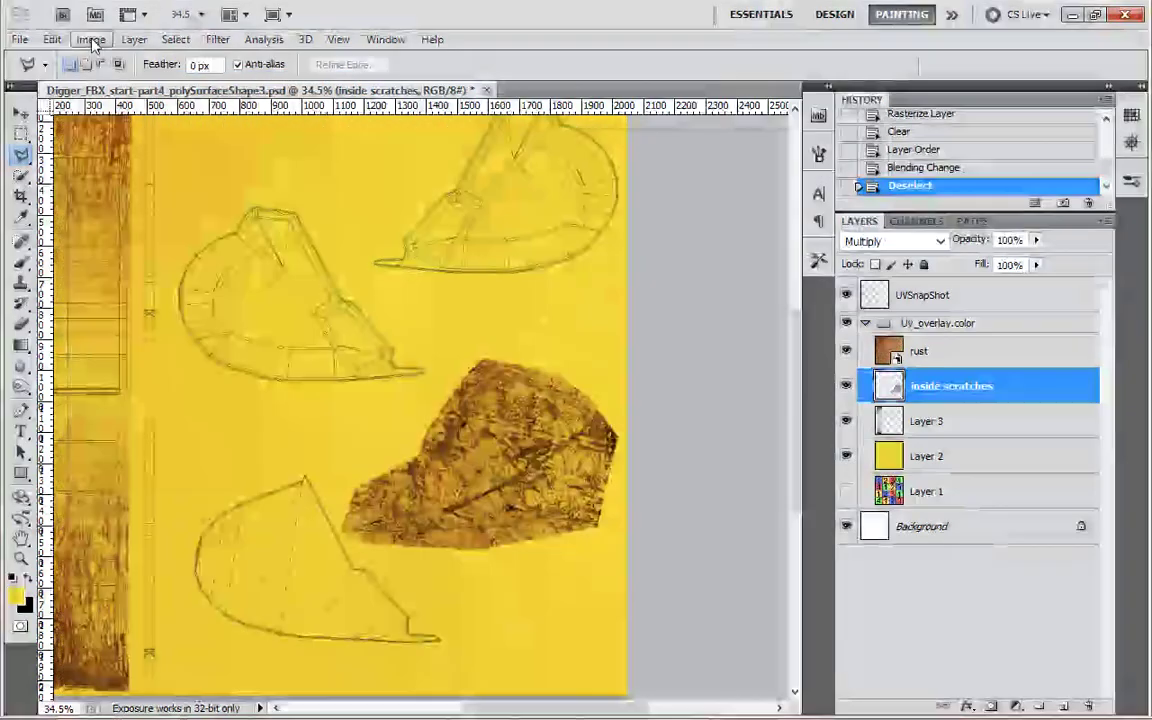
click(90, 39)
mouse_move(154, 93)
click(366, 115)
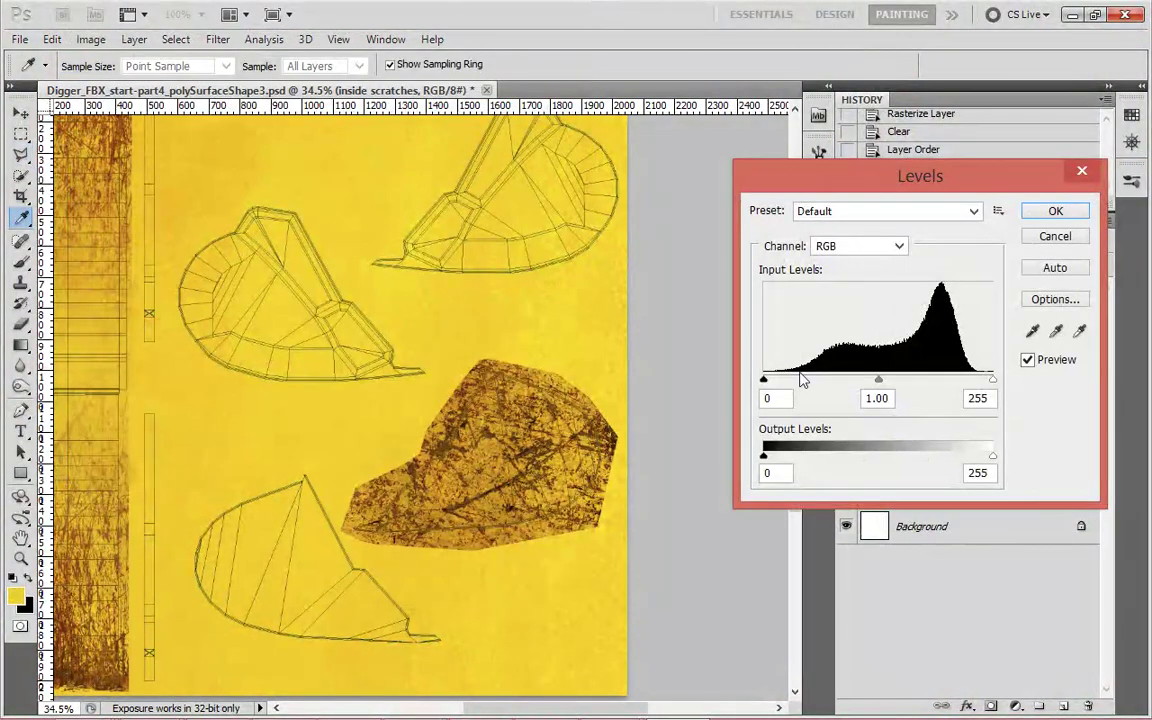
drag(764, 382, 793, 382)
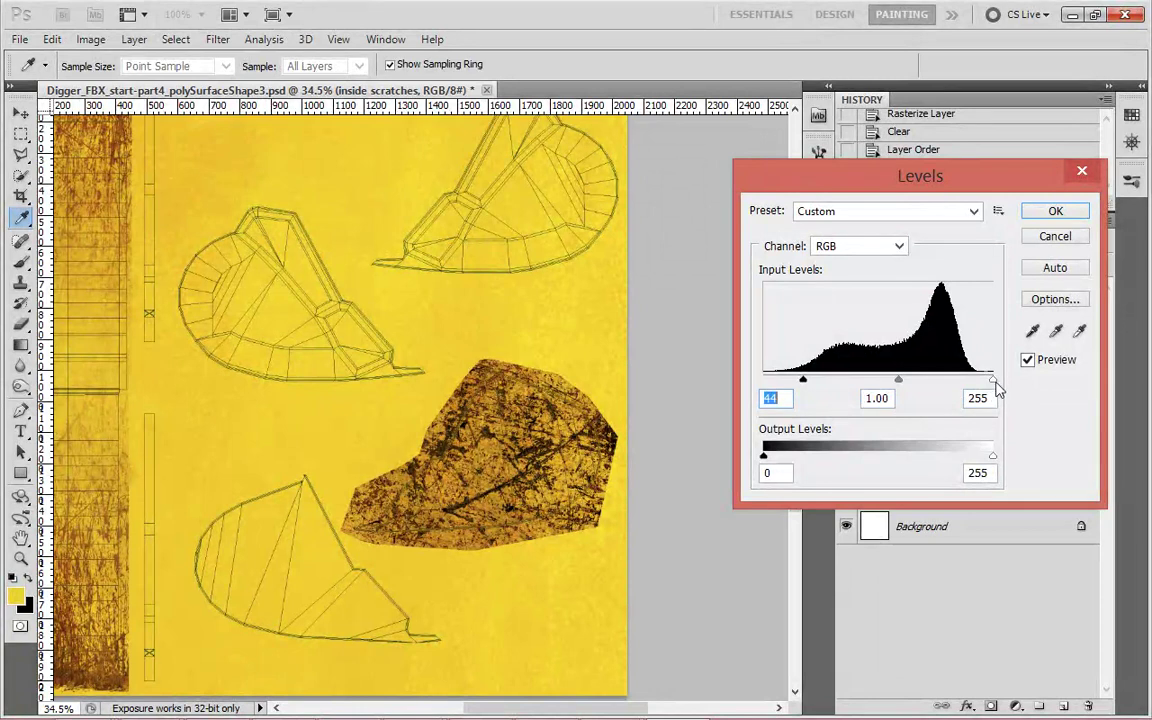
drag(960, 381, 850, 400)
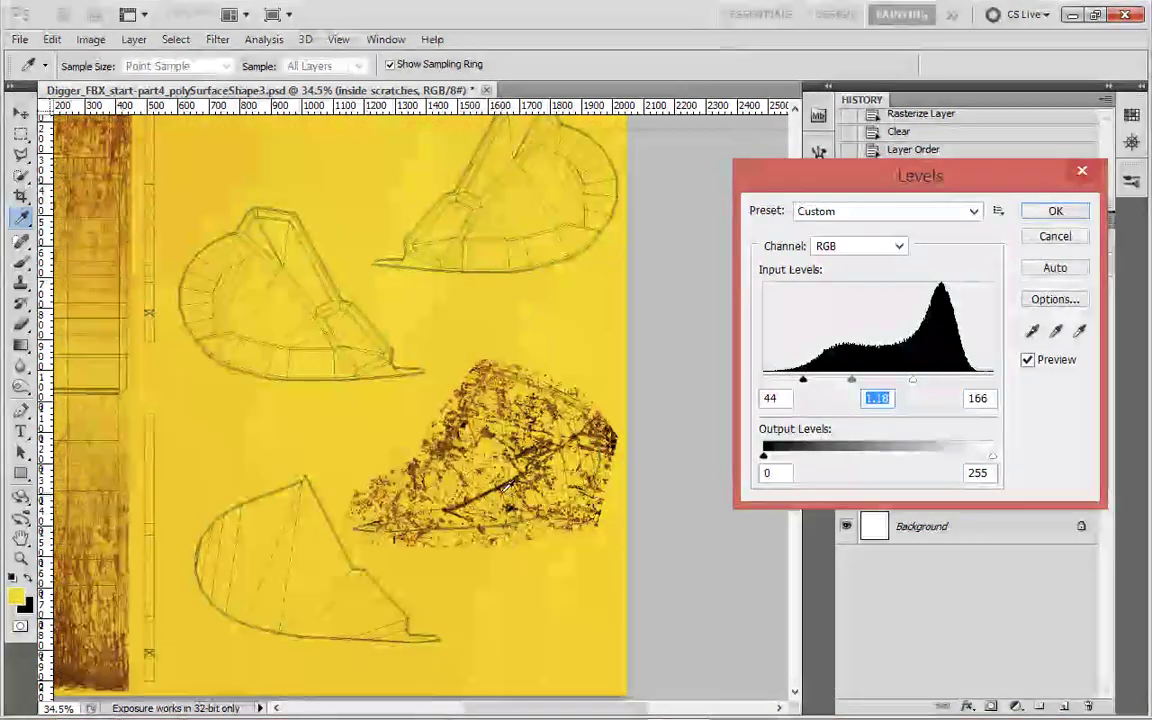
click(1064, 214)
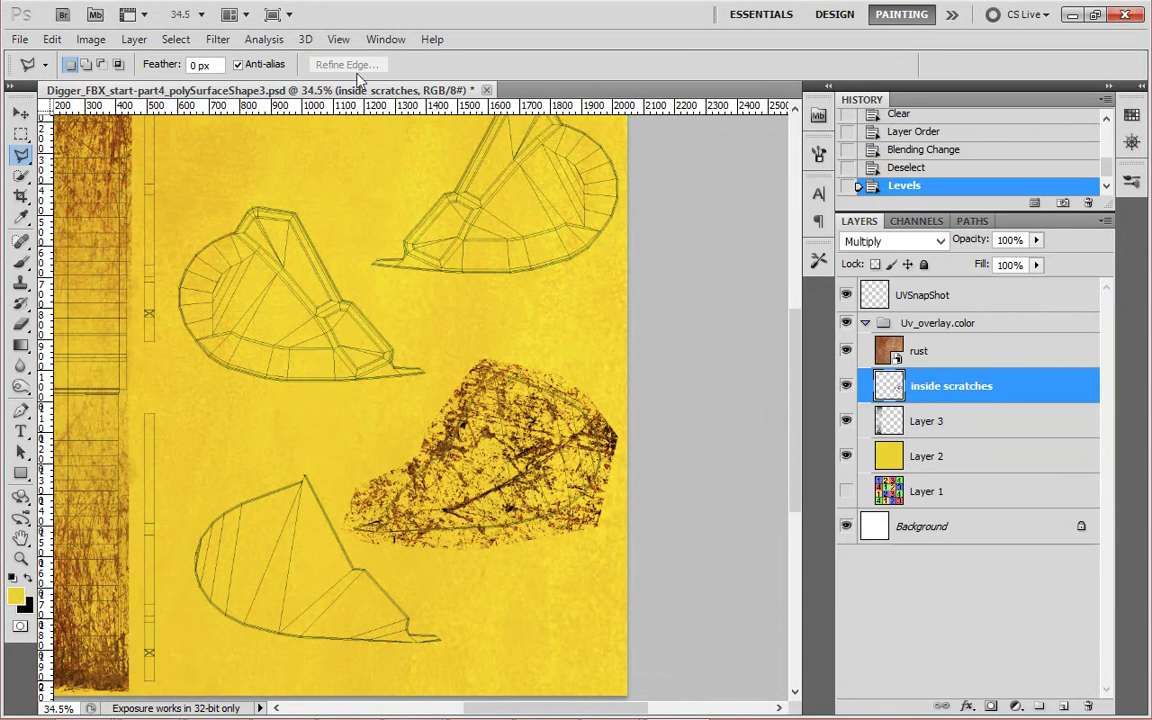
Save the texture PSD, then switch to Maya and update the PSD networks.
click(20, 39)
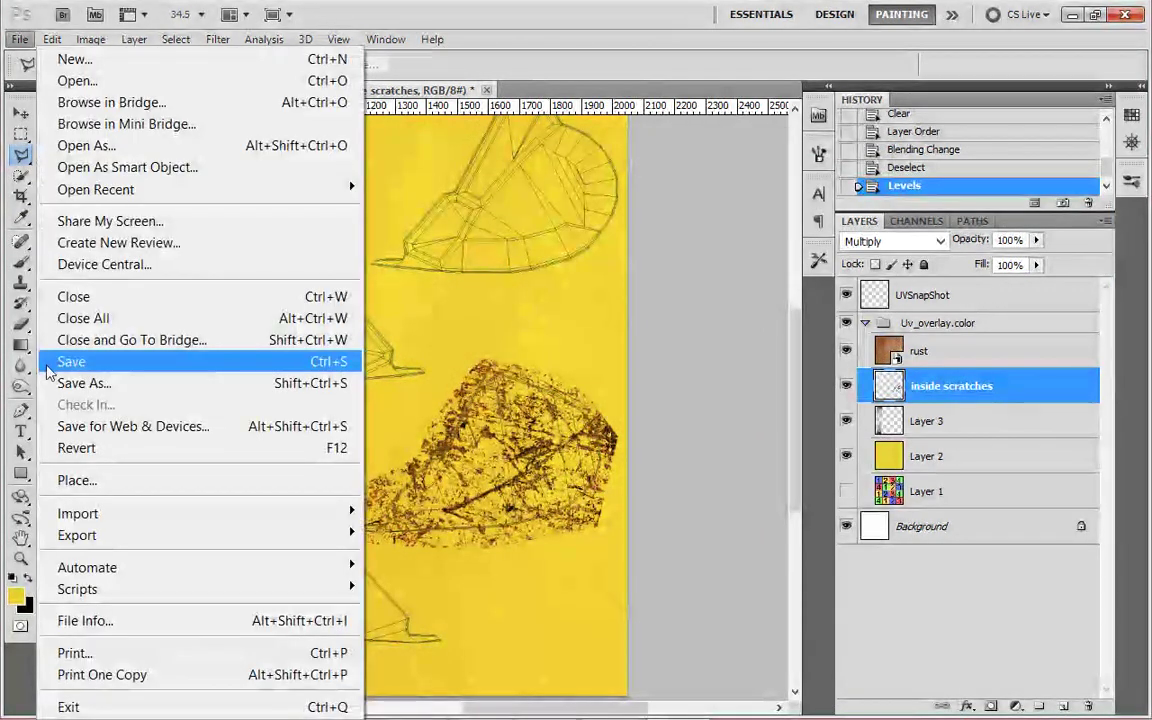
click(87, 364)
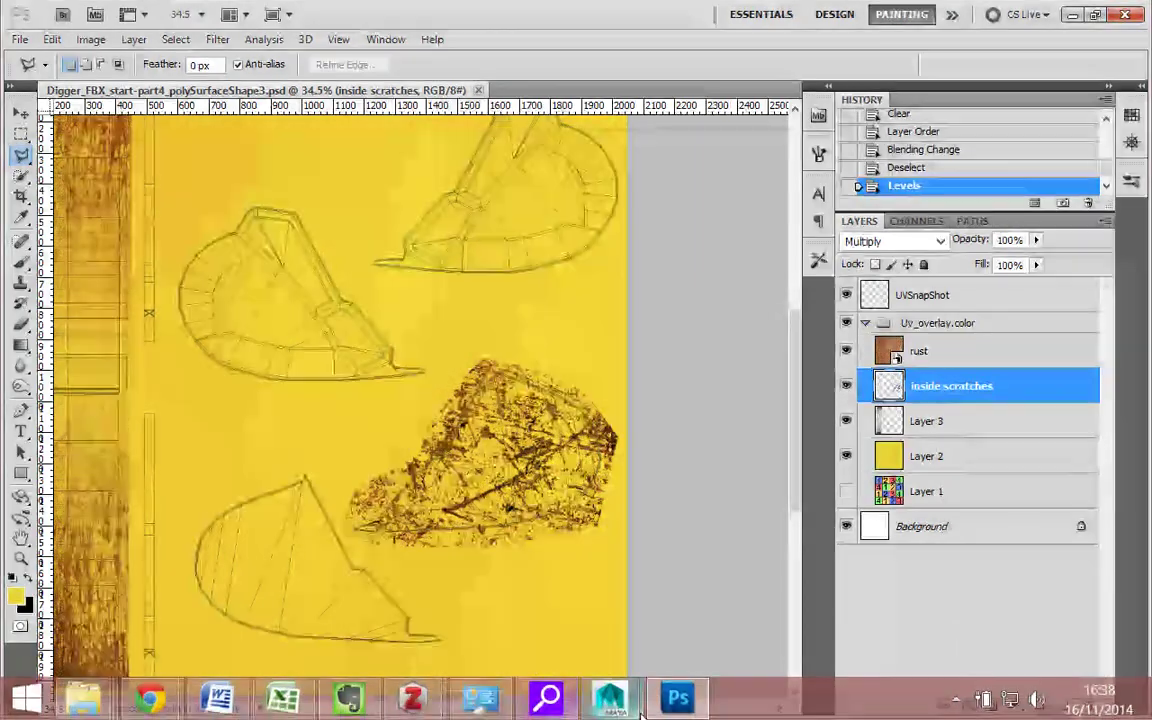
mouse_move(627, 711)
click(634, 526)
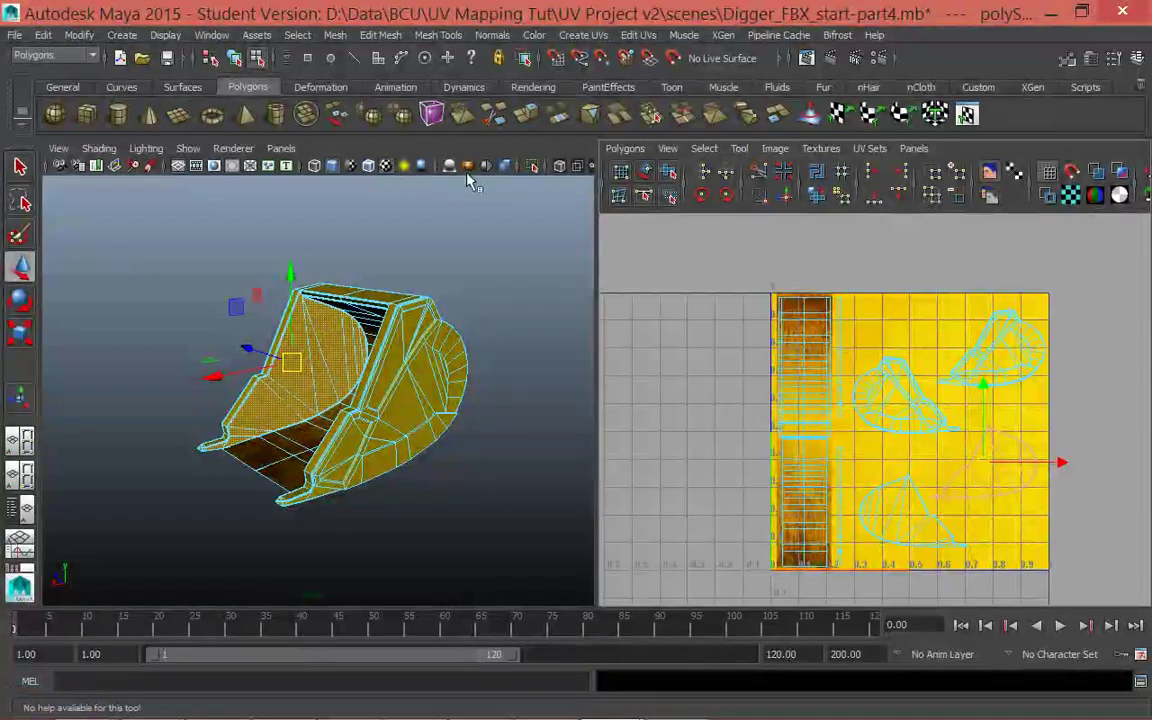
click(780, 148)
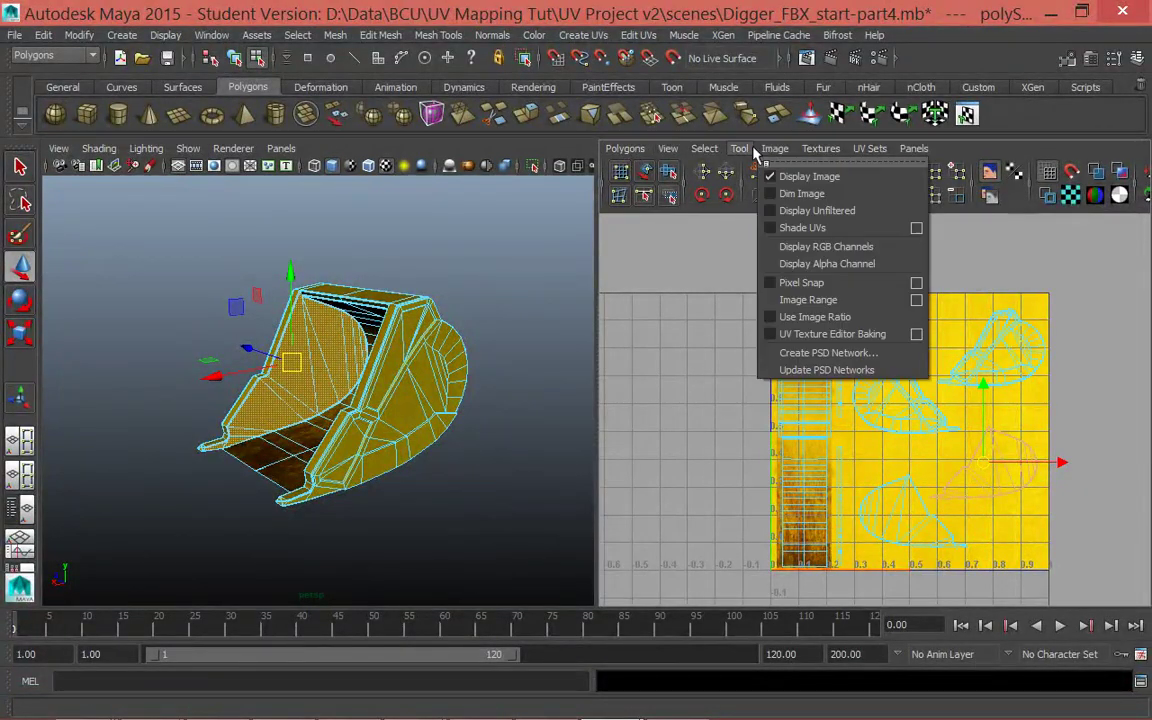
click(805, 369)
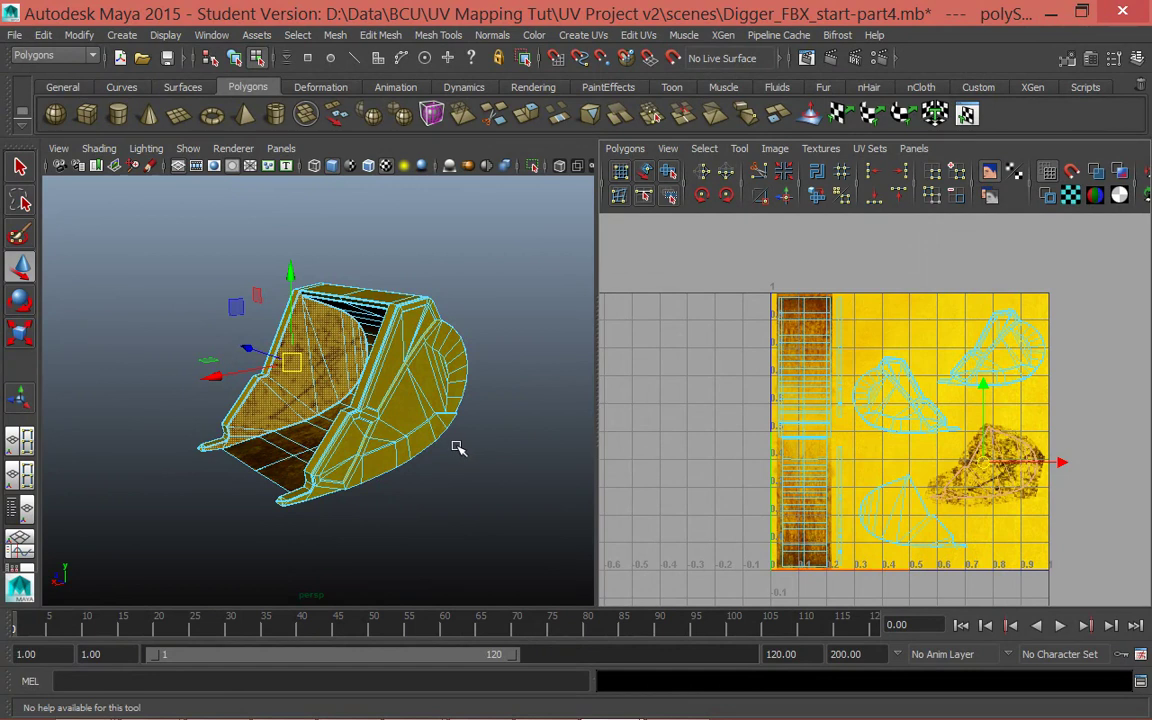
Maximize the perspective view and examine the scratches on the bucket's inner side wall and rusted interior.
key(space)
scroll(463, 391, up, 3)
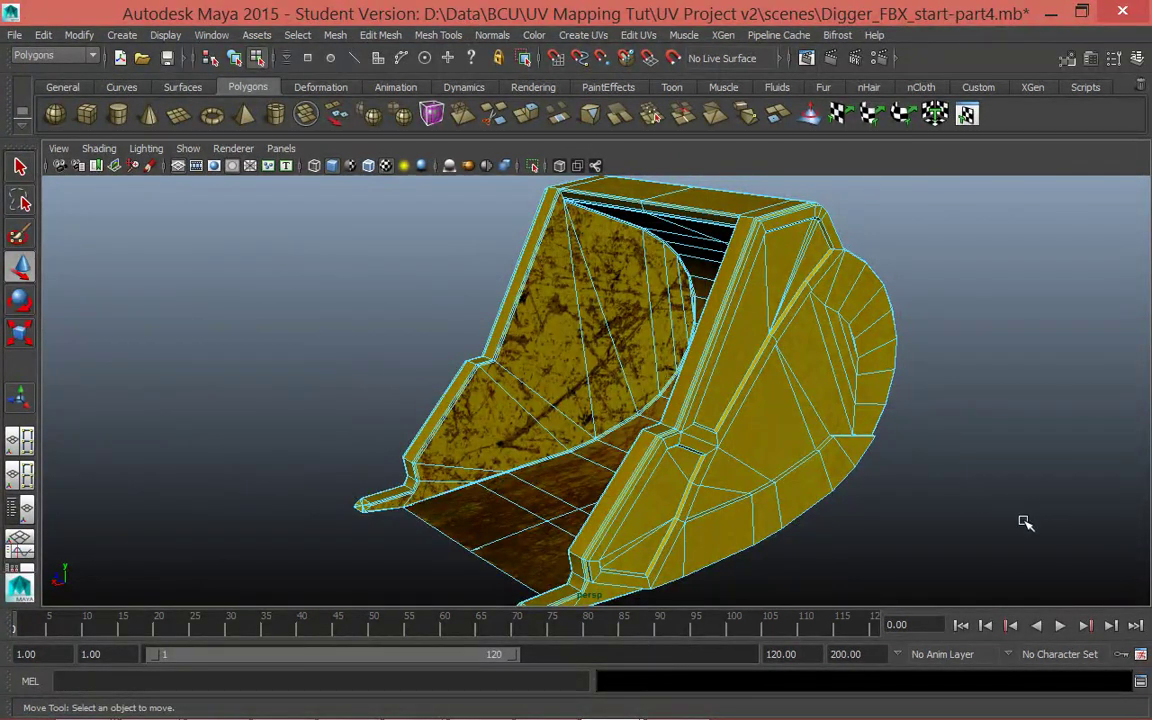
key(q)
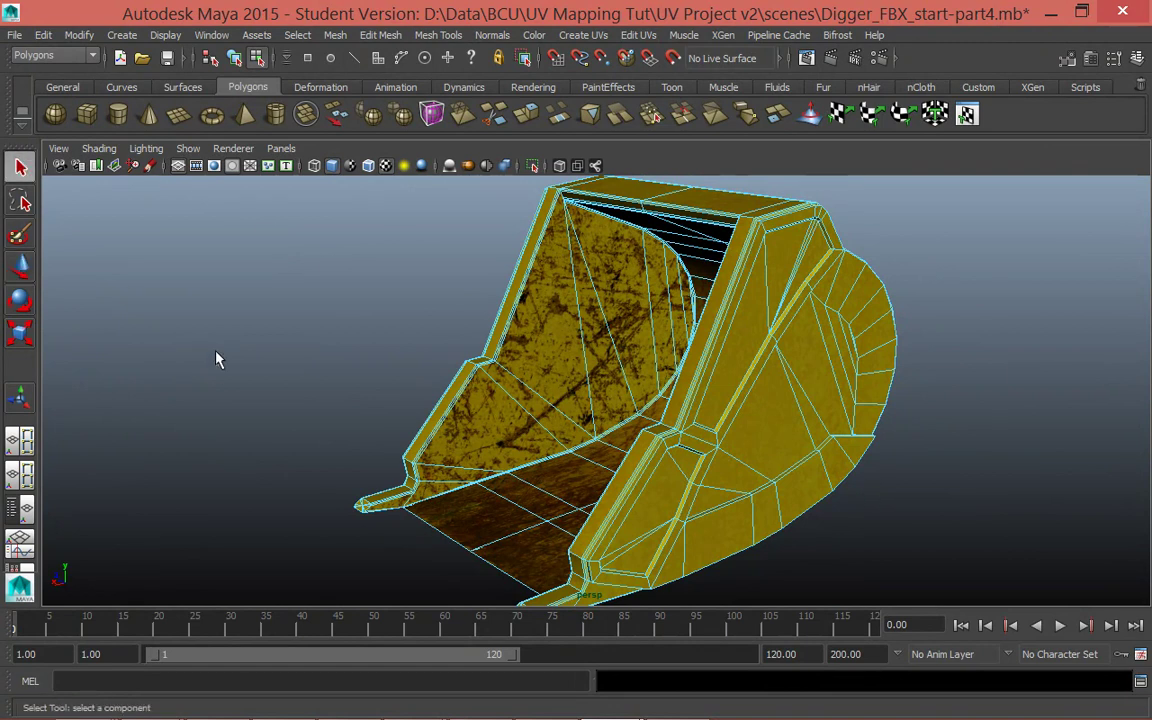
alt+drag(1095, 474, 1028, 406)
alt+drag(1098, 429, 1030, 398)
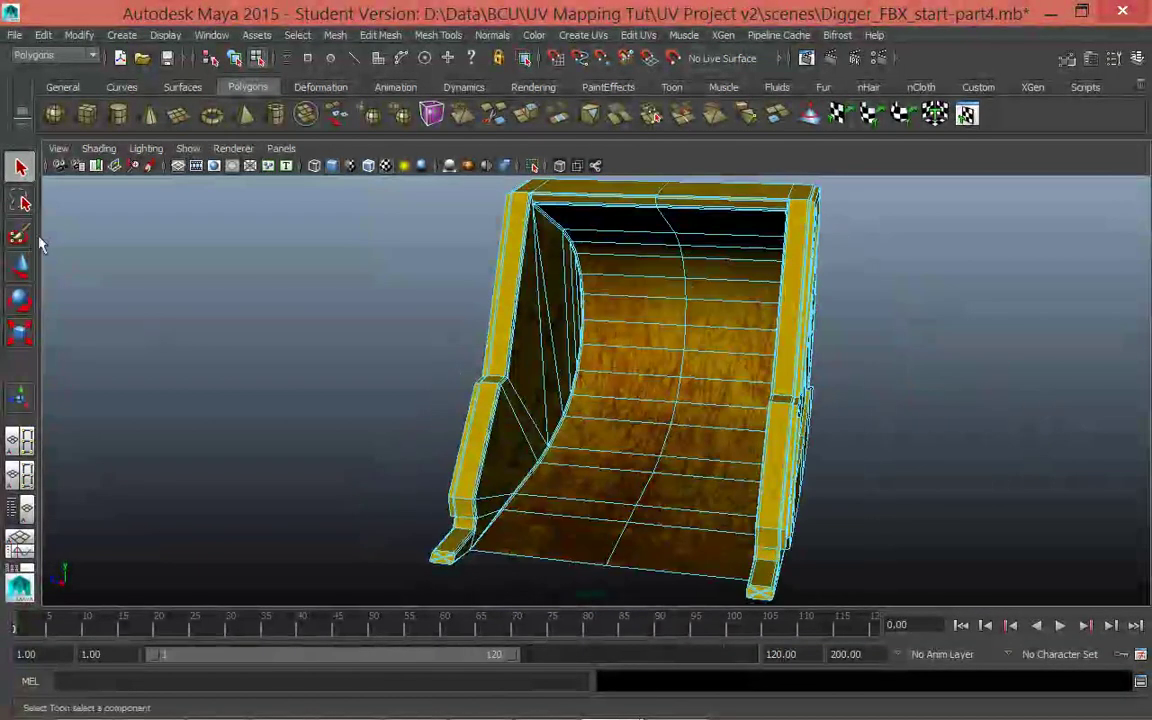
click(22, 203)
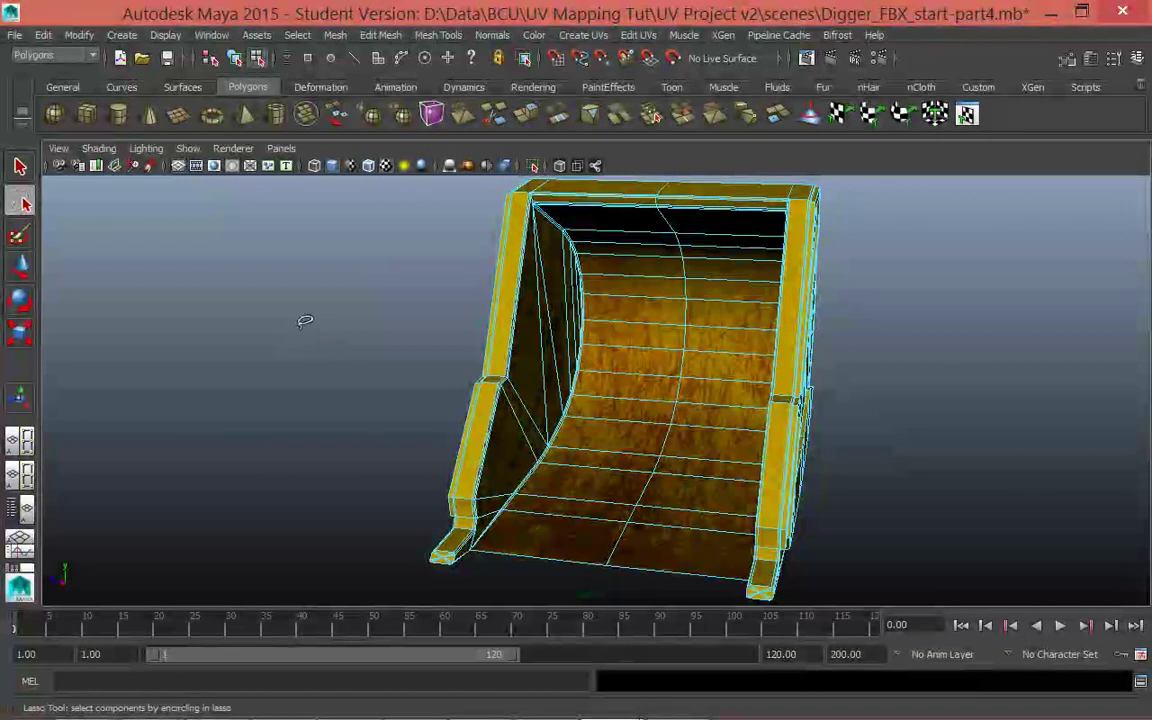
click(14, 171)
Return the bucket to object mode, deselect it, and examine the inner side wall without the wireframe.
alt+drag(1036, 422, 738, 452)
click(793, 432)
right_drag(790, 272, 872, 248)
alt+drag(932, 374, 956, 424)
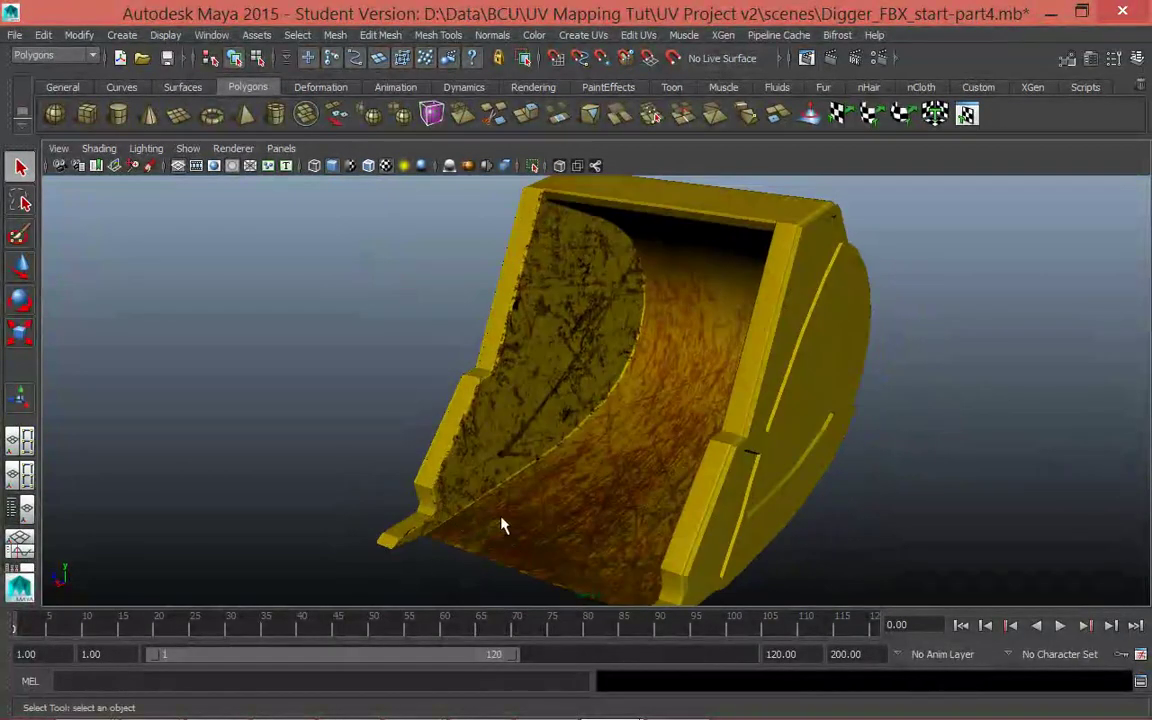
alt+drag(445, 496, 457, 488)
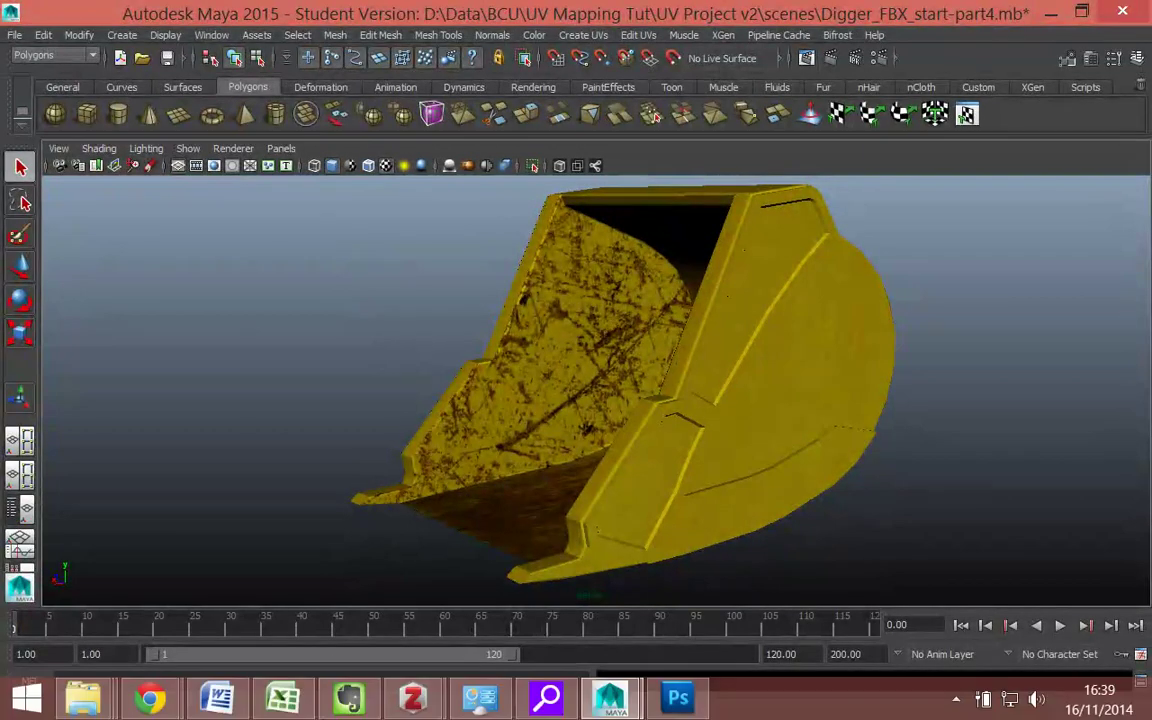
Switch back to Photoshop, make Layer 3 the active layer, and hide the inside scratches and rust layers.
click(679, 700)
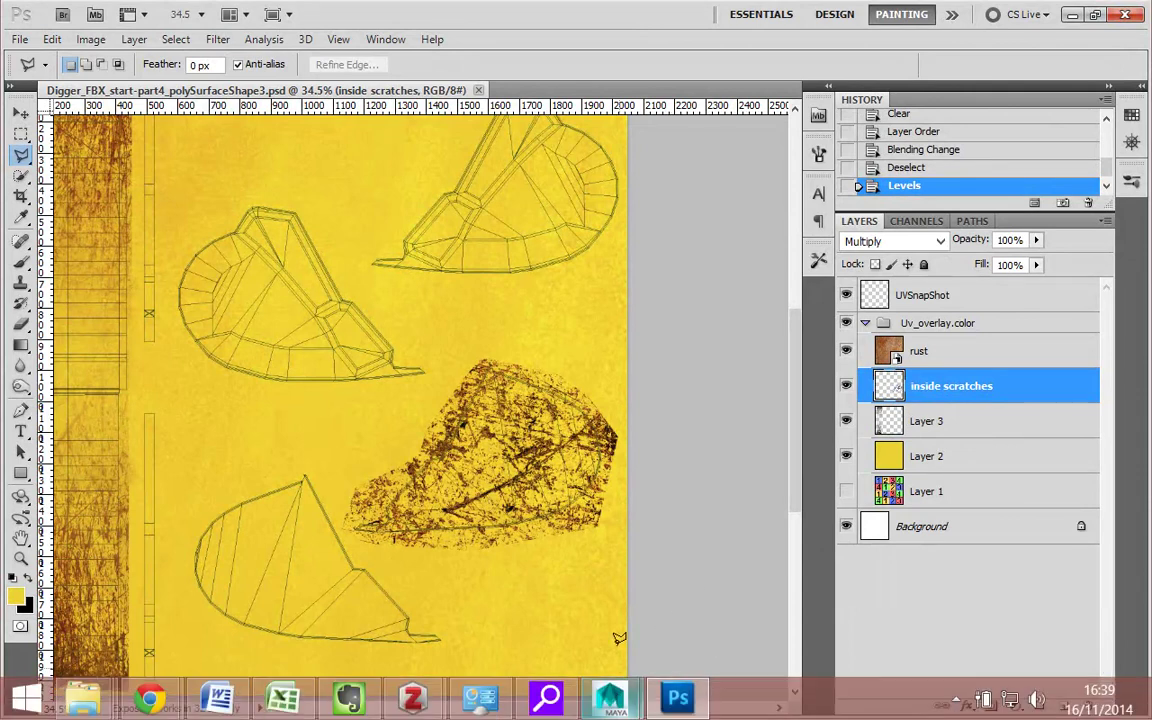
drag(555, 712, 606, 710)
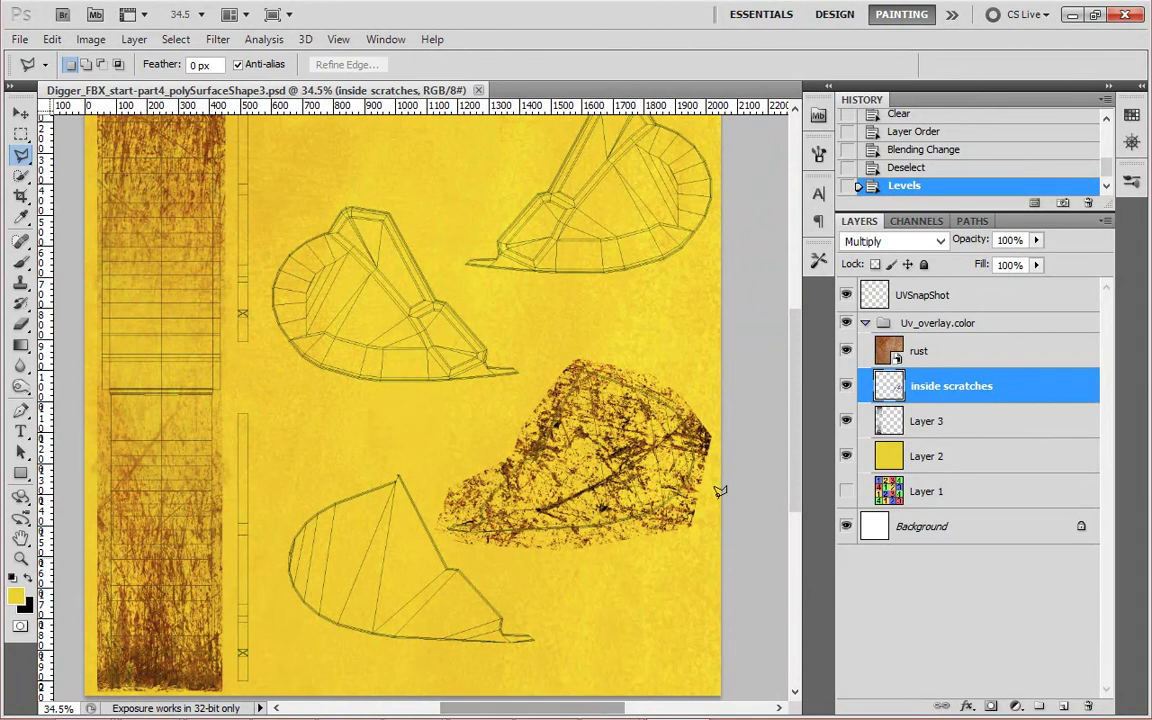
click(903, 422)
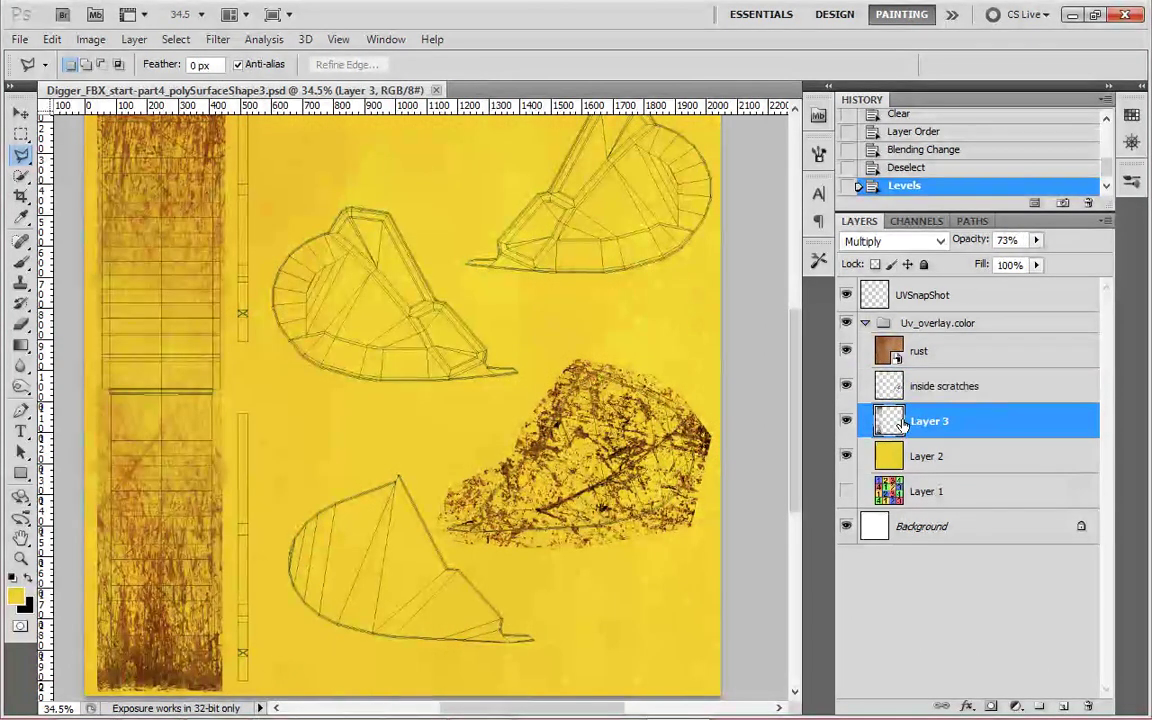
click(846, 385)
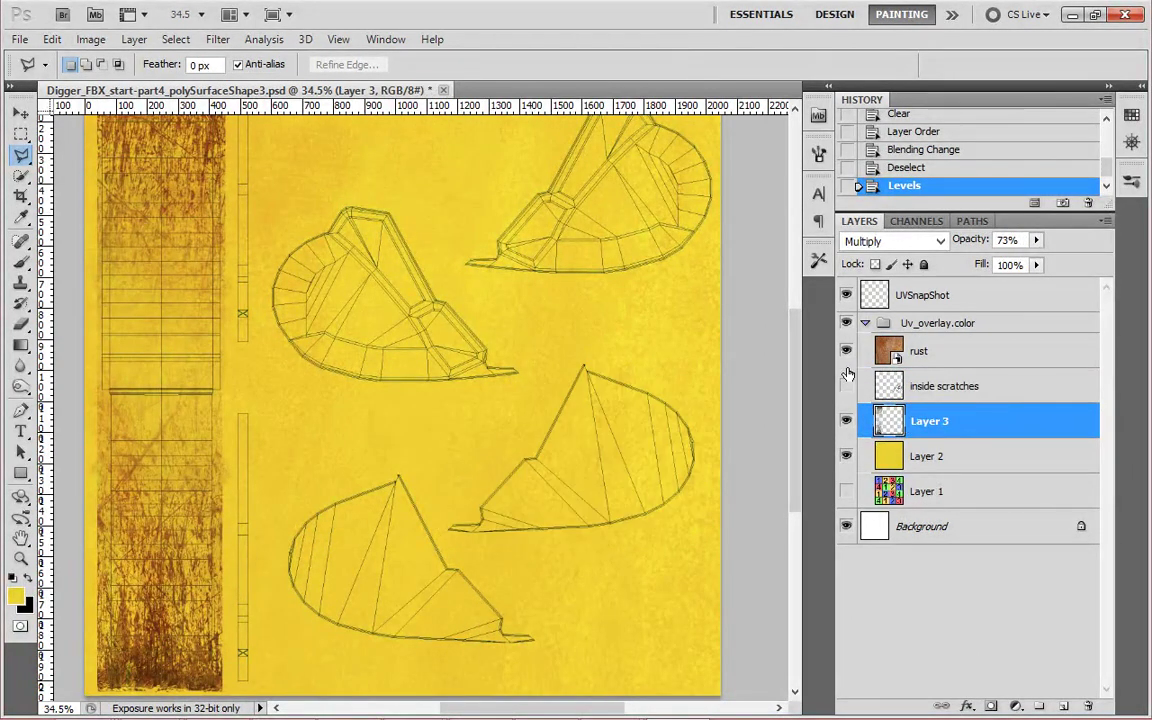
click(846, 350)
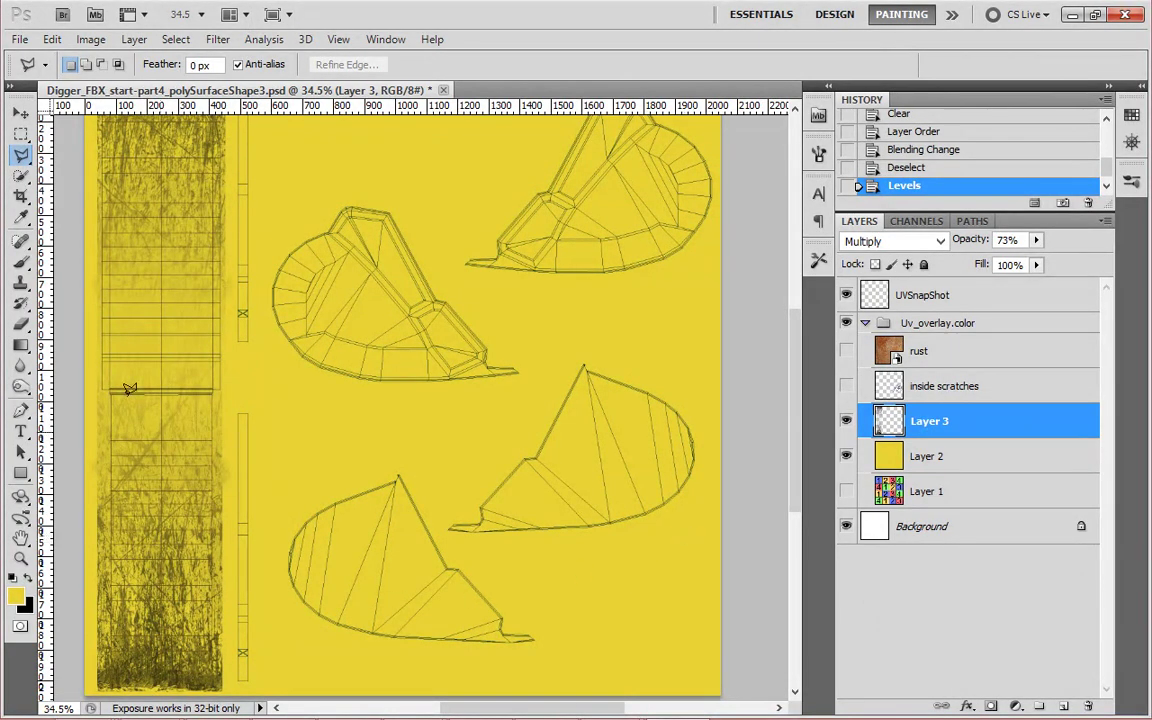
Copy the lower half of Layer 3's scratched strip with a rectangular marquee and paste it above the inside scratches layer.
click(20, 133)
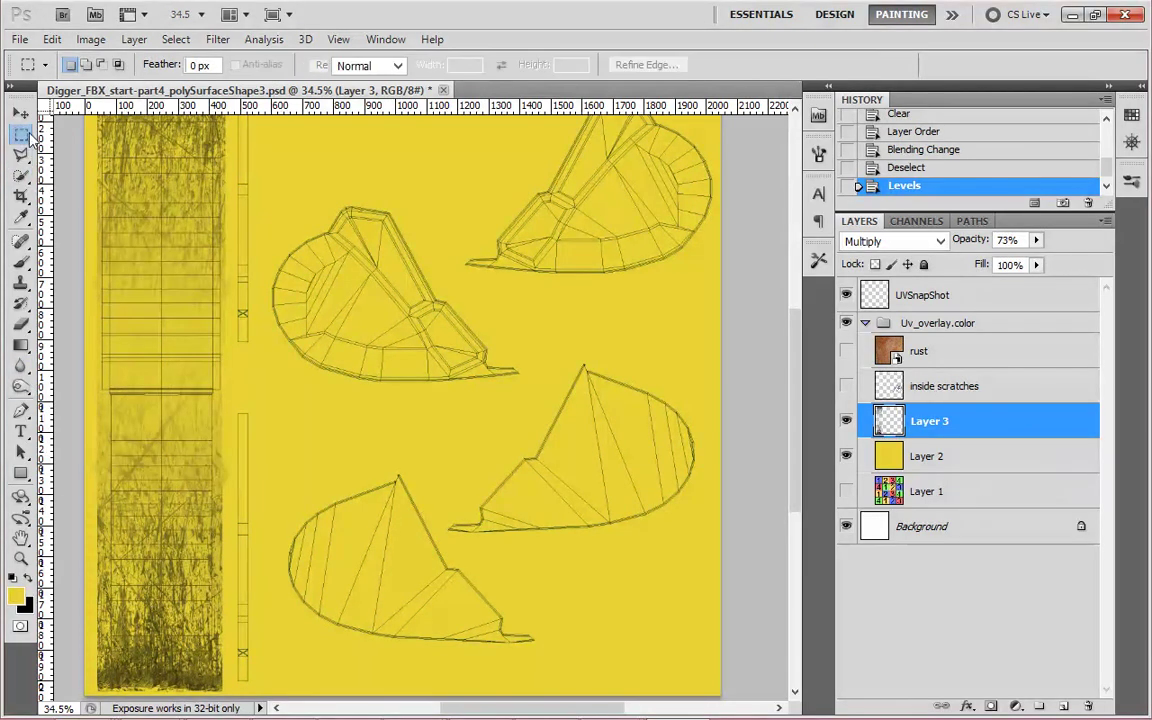
click(74, 547)
drag(88, 559, 250, 597)
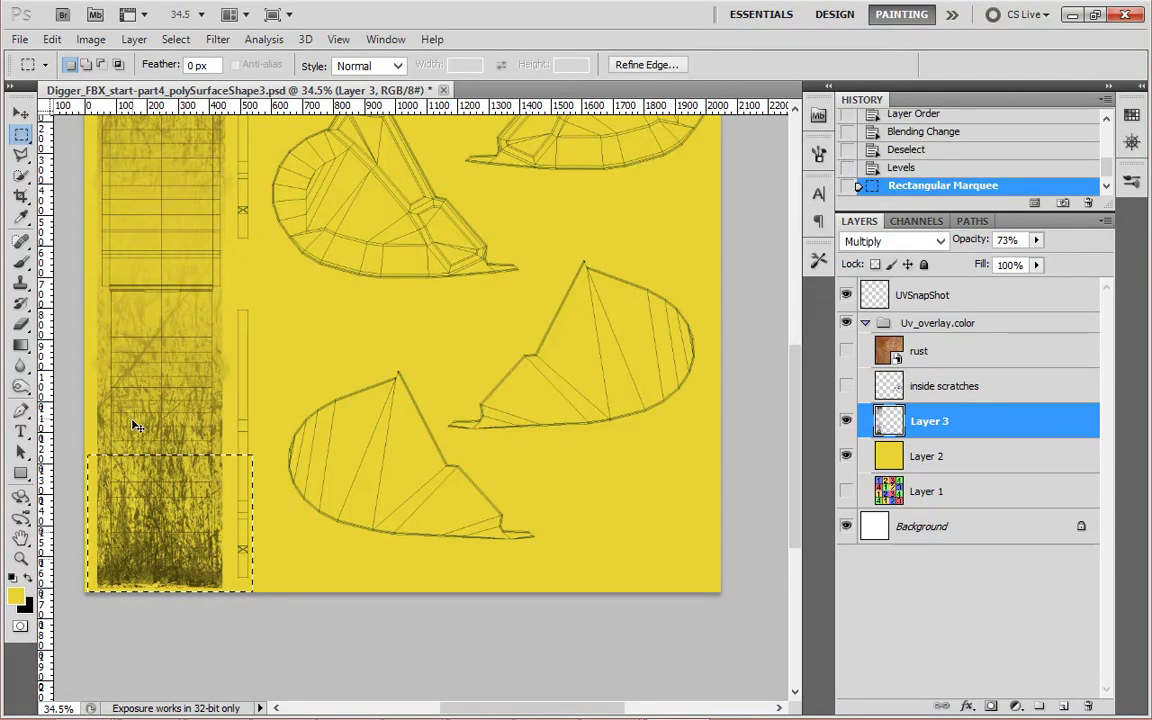
key(ctrl+d)
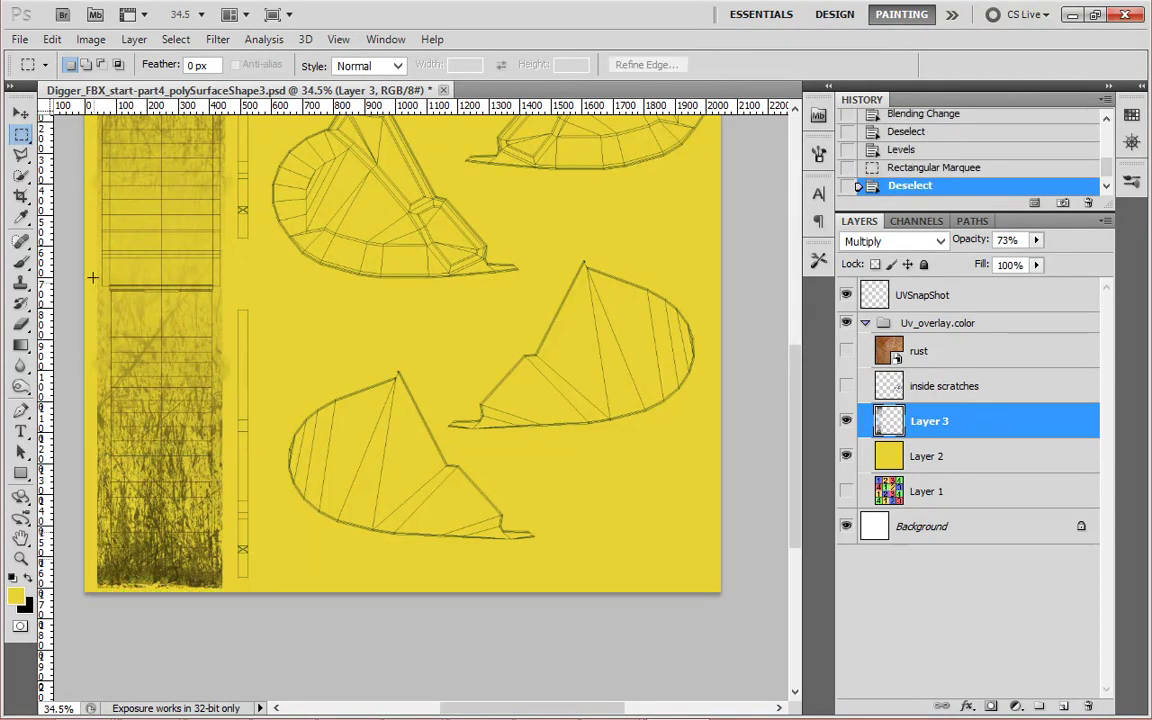
drag(237, 632, 226, 612)
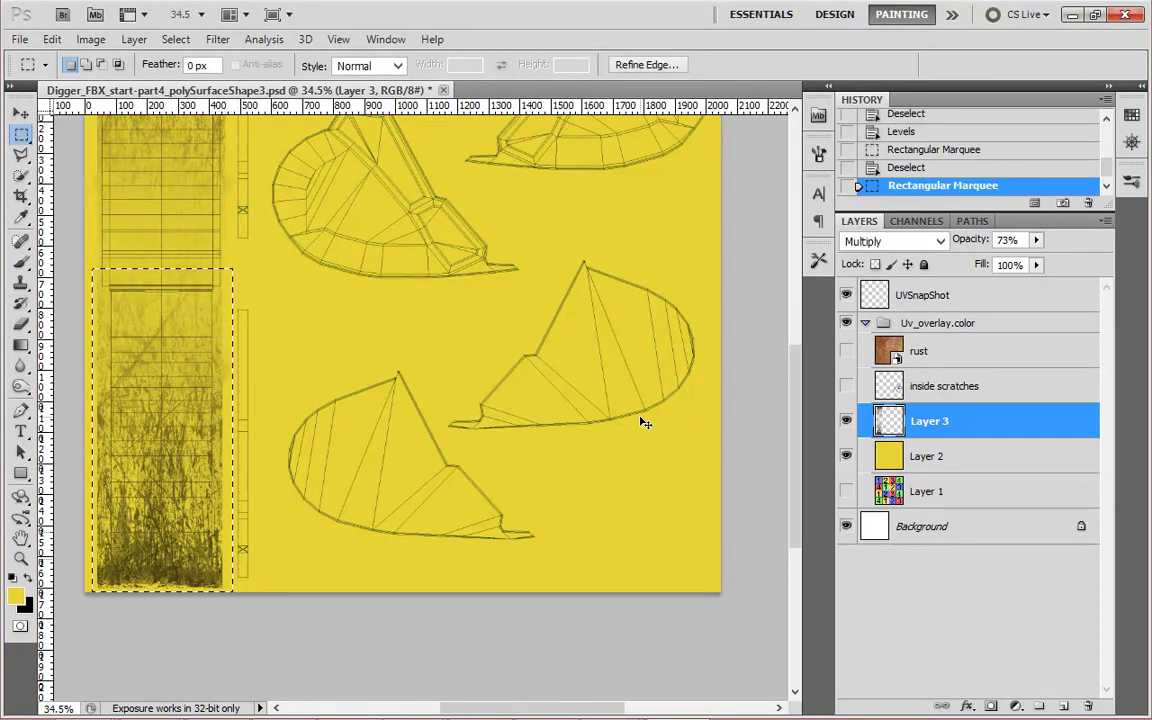
click(937, 391)
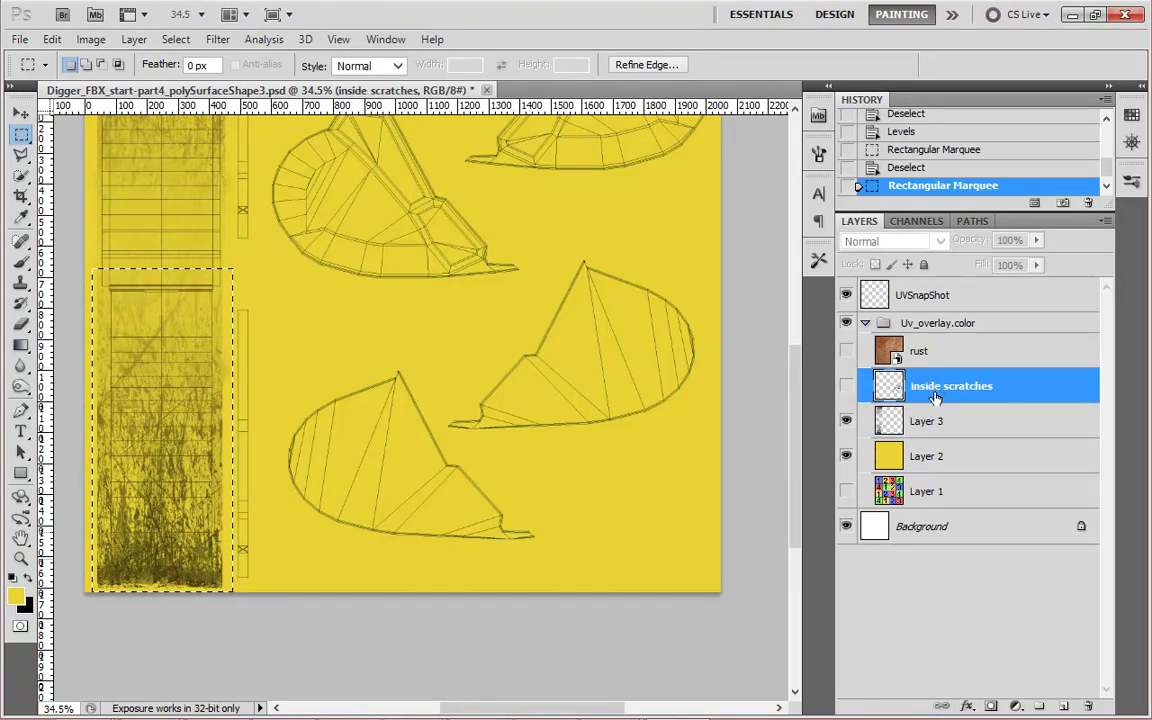
key(ctrl+shift+alt+n)
key(ctrl+v)
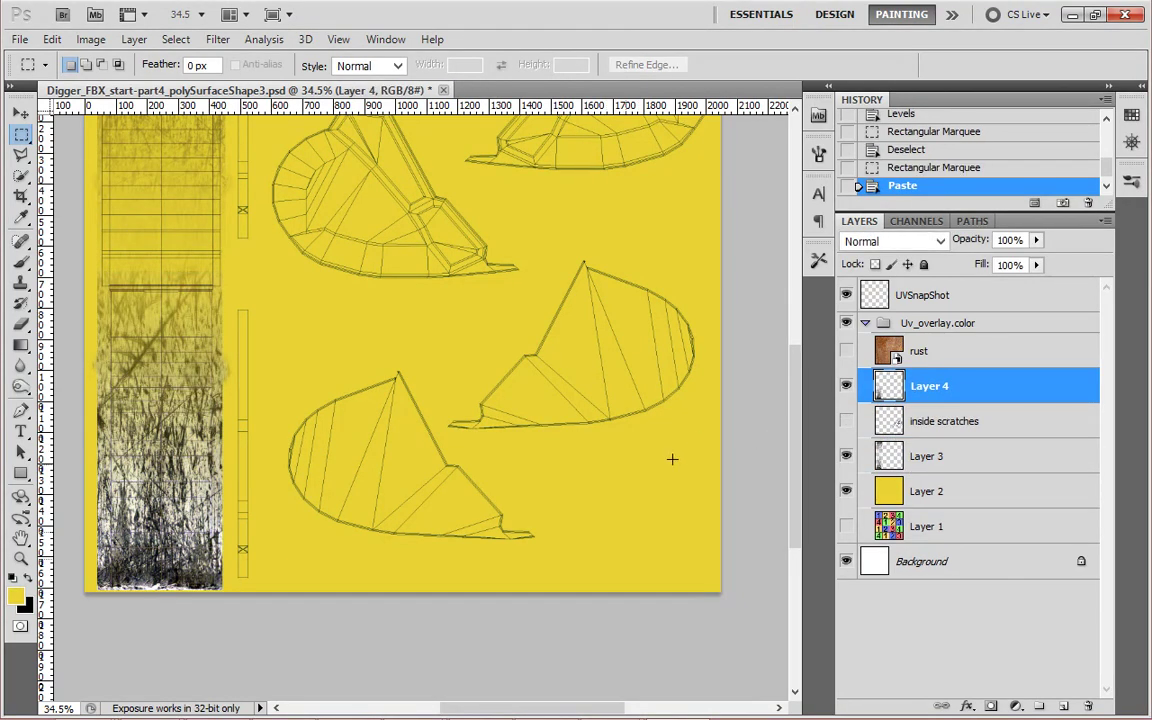
Move the pasted strip to the middle of the canvas and show the inside scratches layer, keeping the strip clear of its scratches.
click(20, 113)
drag(187, 529, 430, 448)
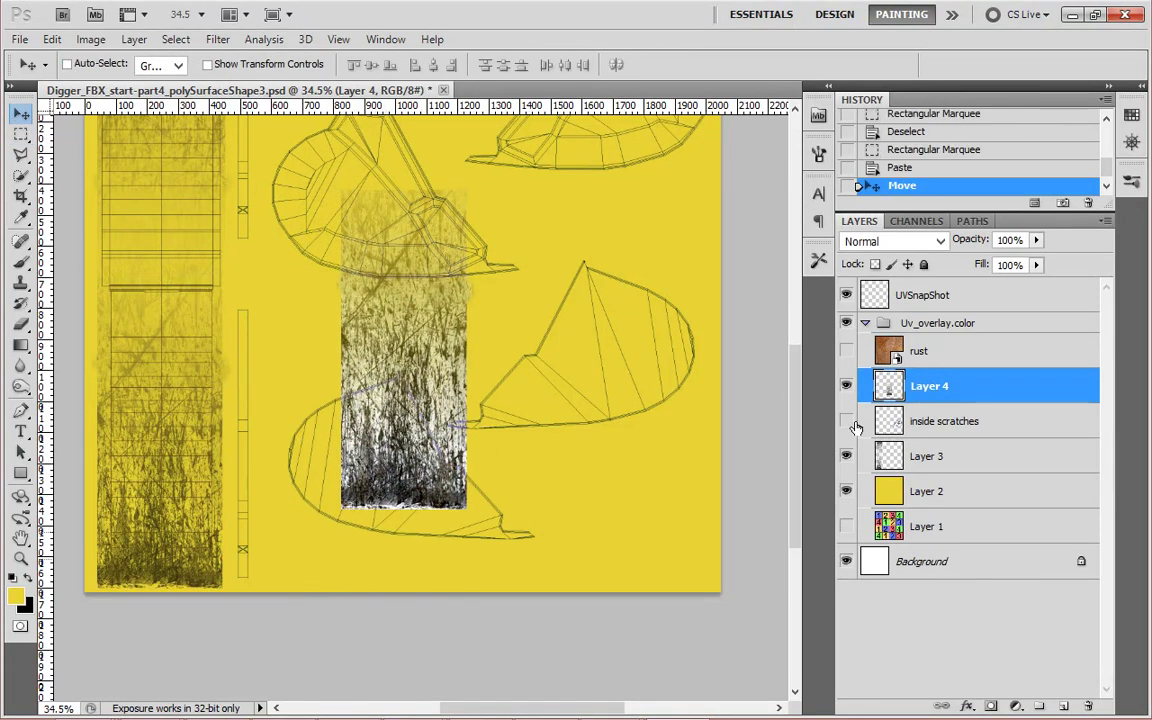
click(846, 421)
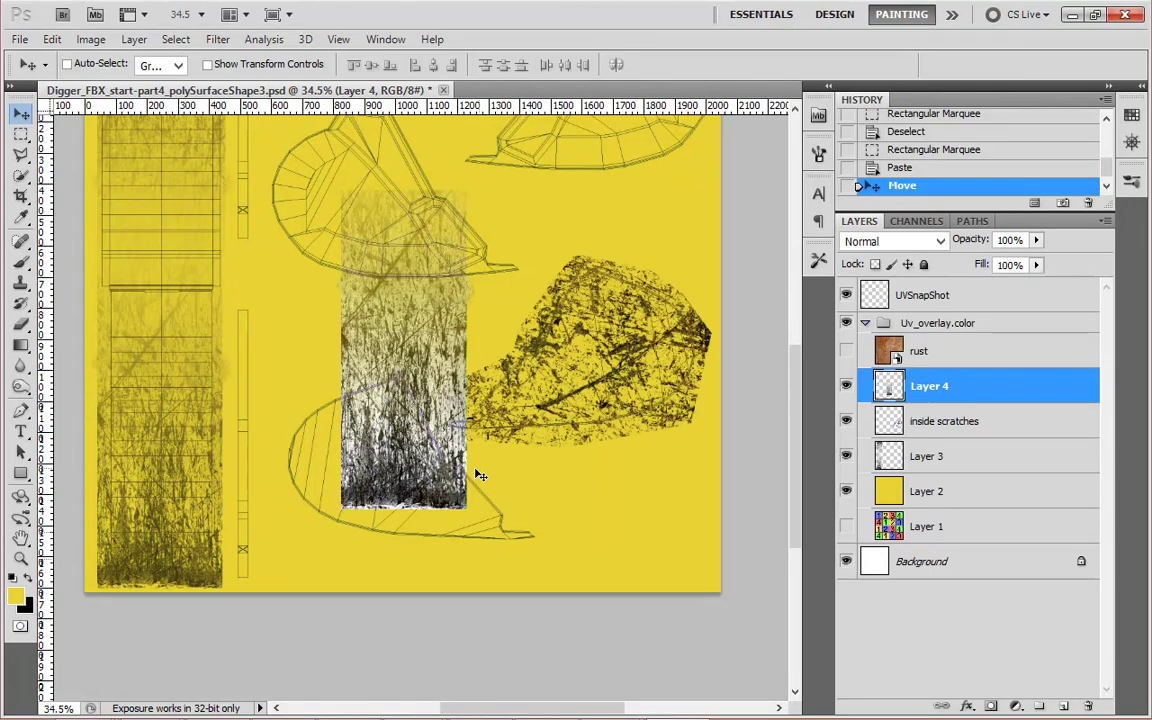
drag(423, 484, 378, 484)
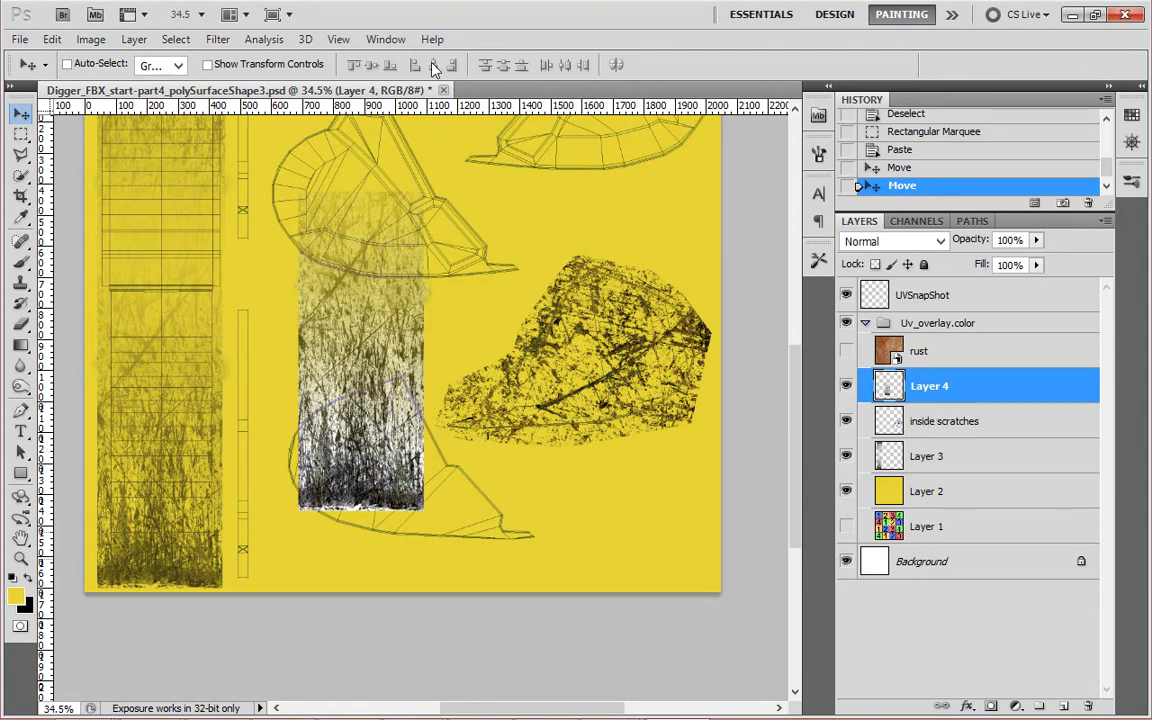
click(217, 39)
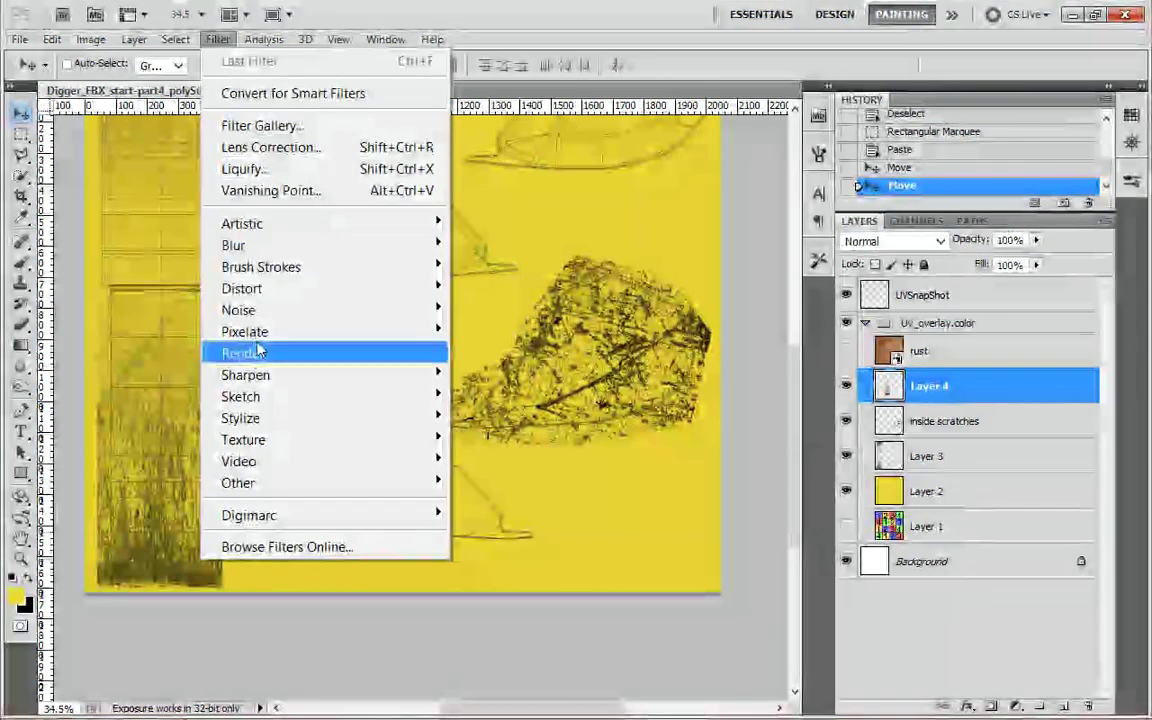
mouse_move(175, 39)
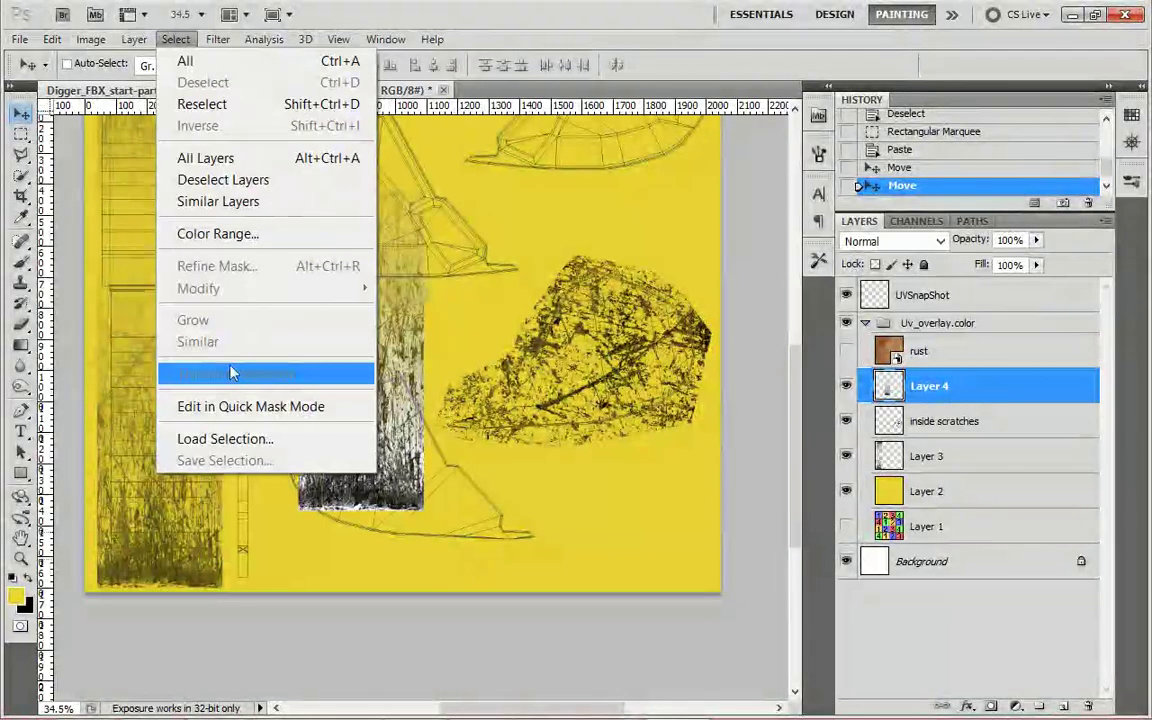
key(Right)
key(Right)
key(Right)
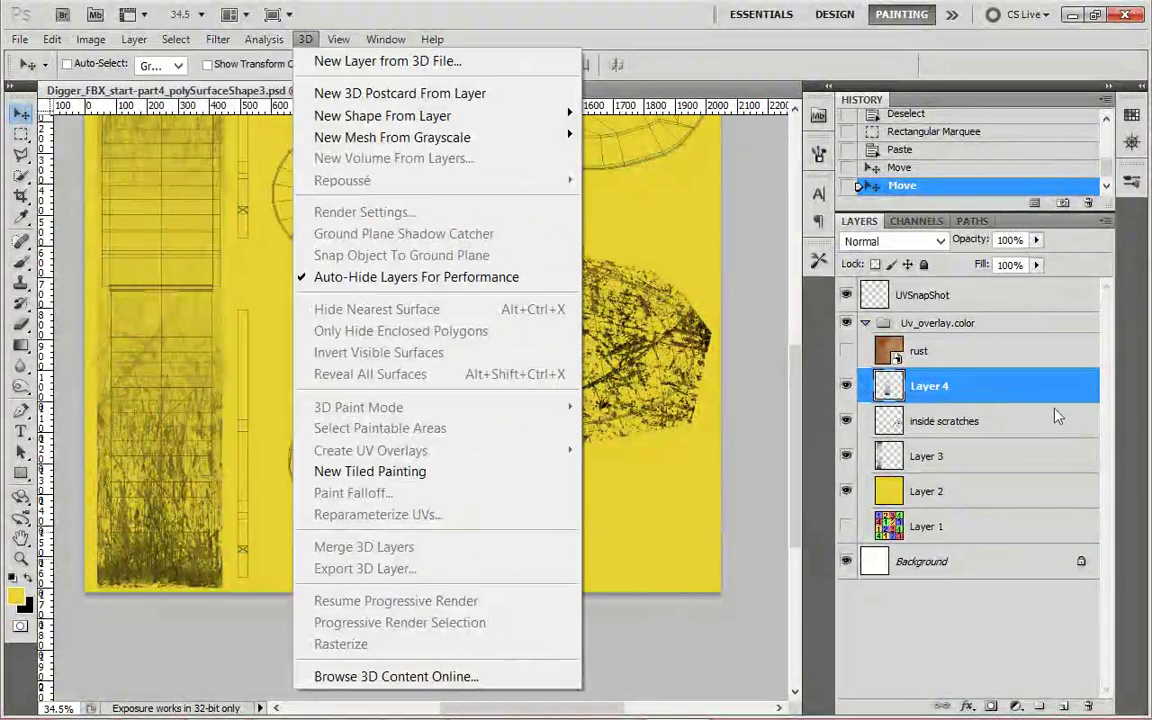
click(957, 392)
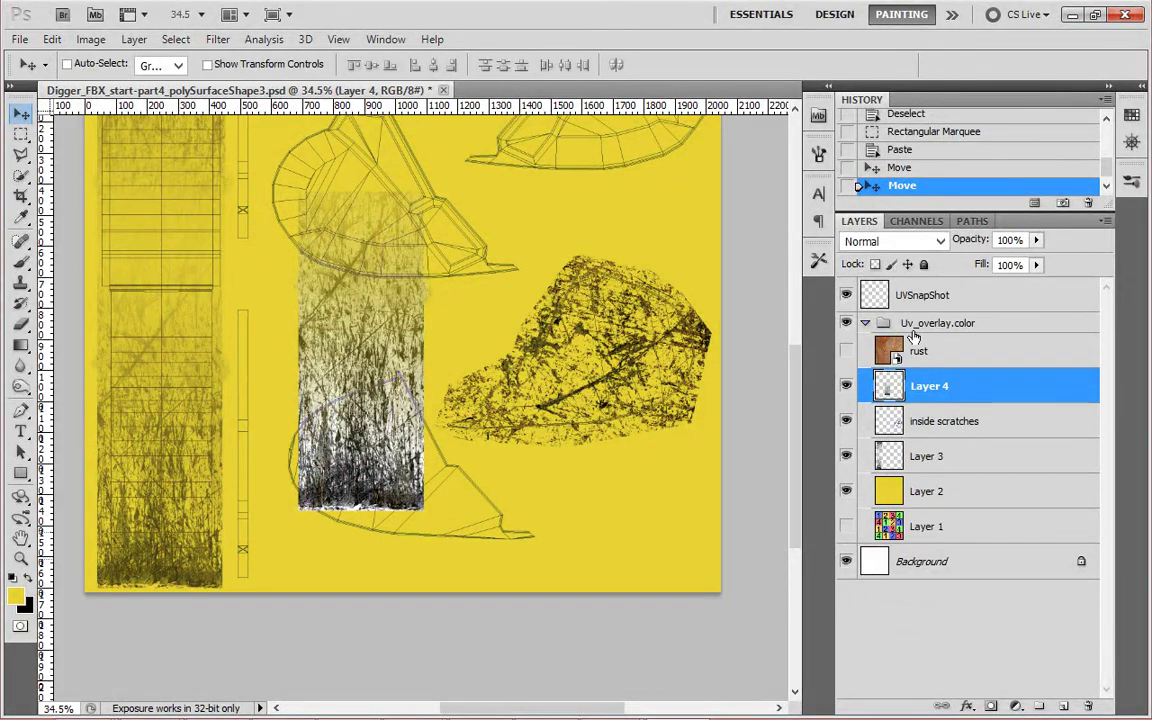
Make Layer 3 the active layer and lock it completely.
click(985, 457)
right_click(946, 458)
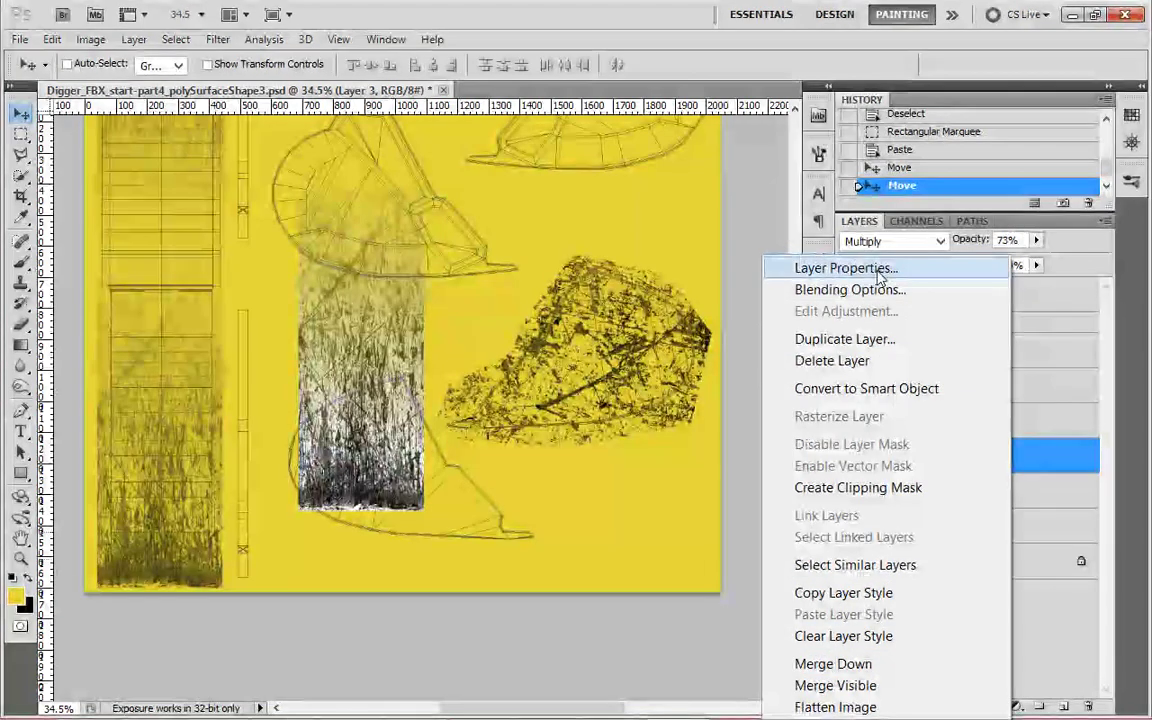
click(1075, 660)
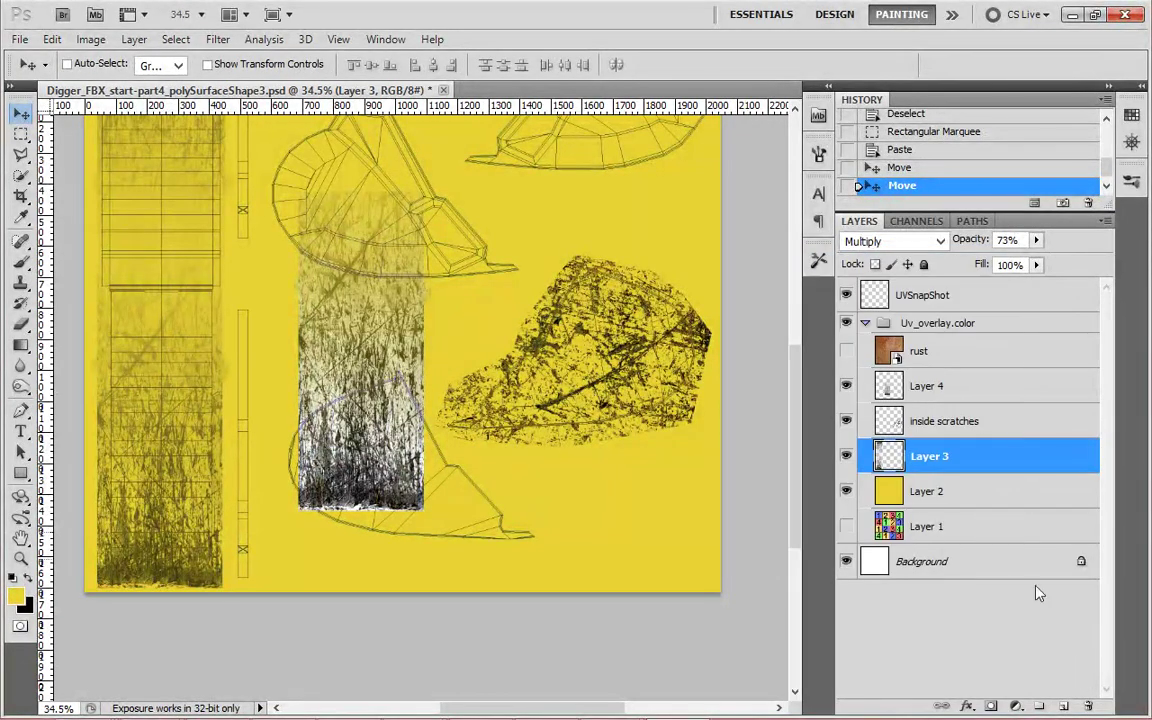
right_click(1024, 463)
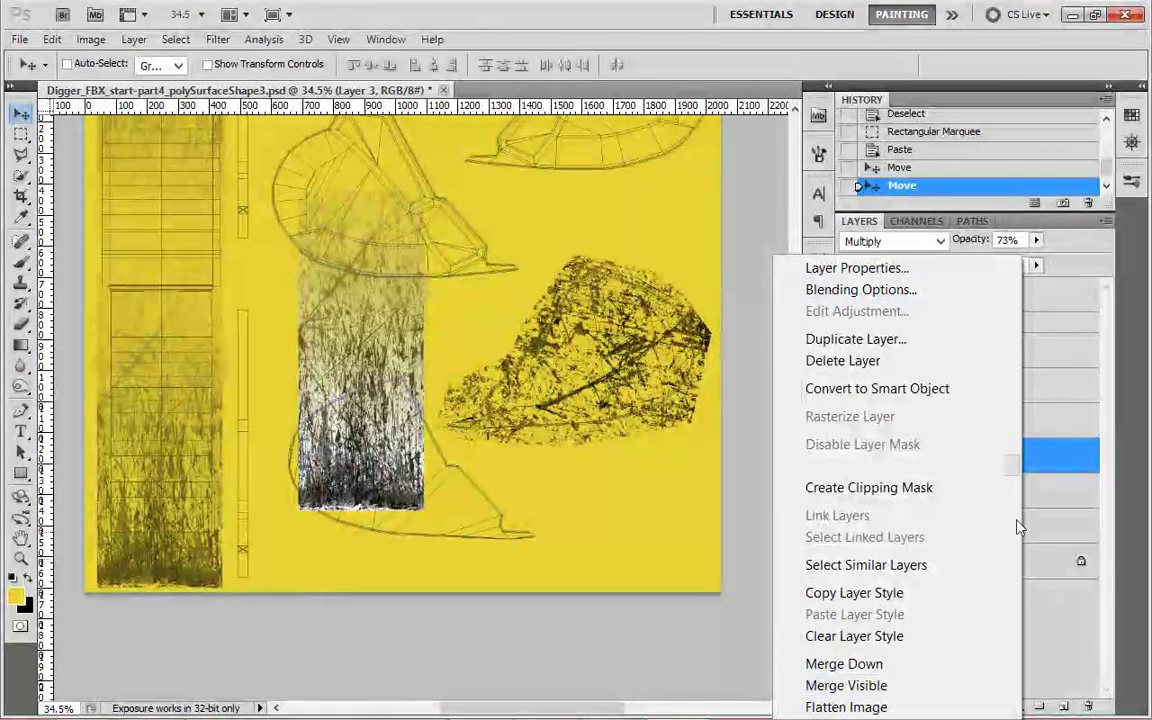
click(1064, 637)
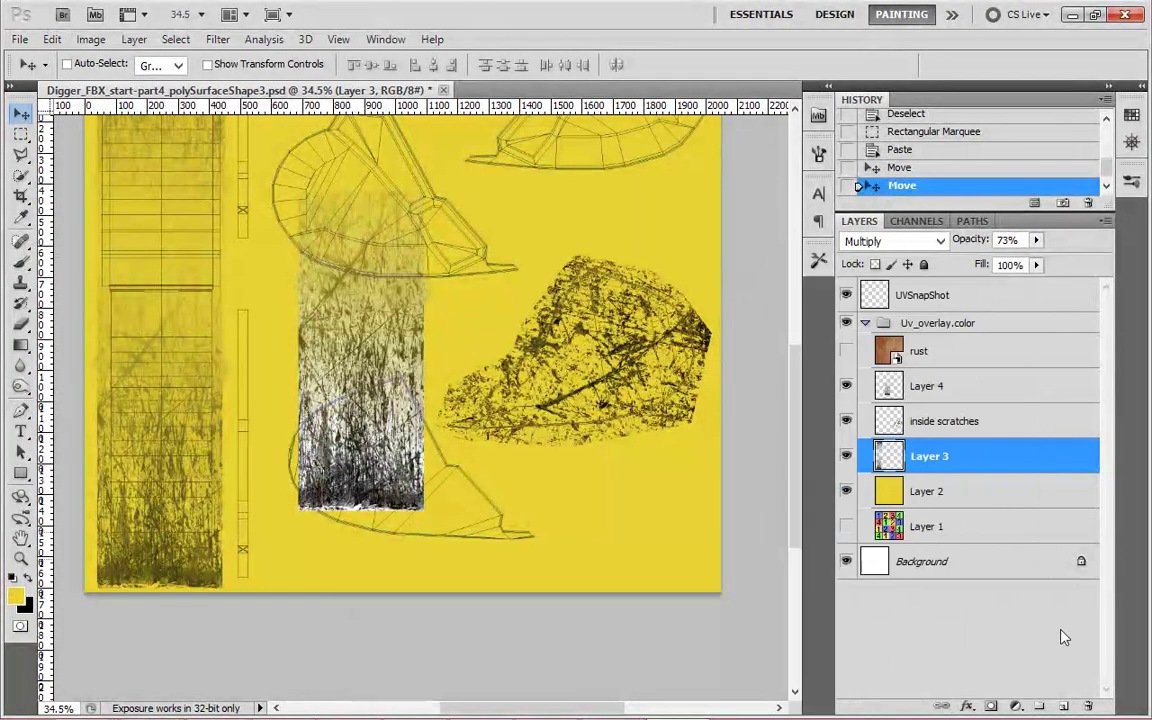
click(1013, 433)
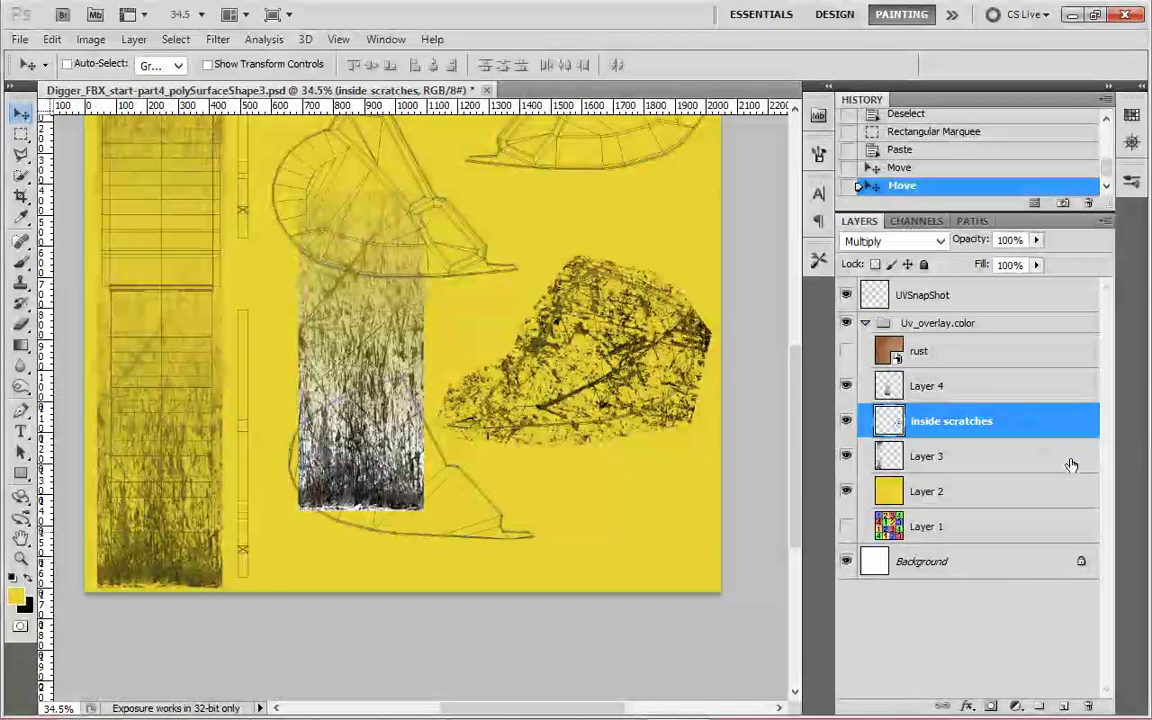
click(1028, 451)
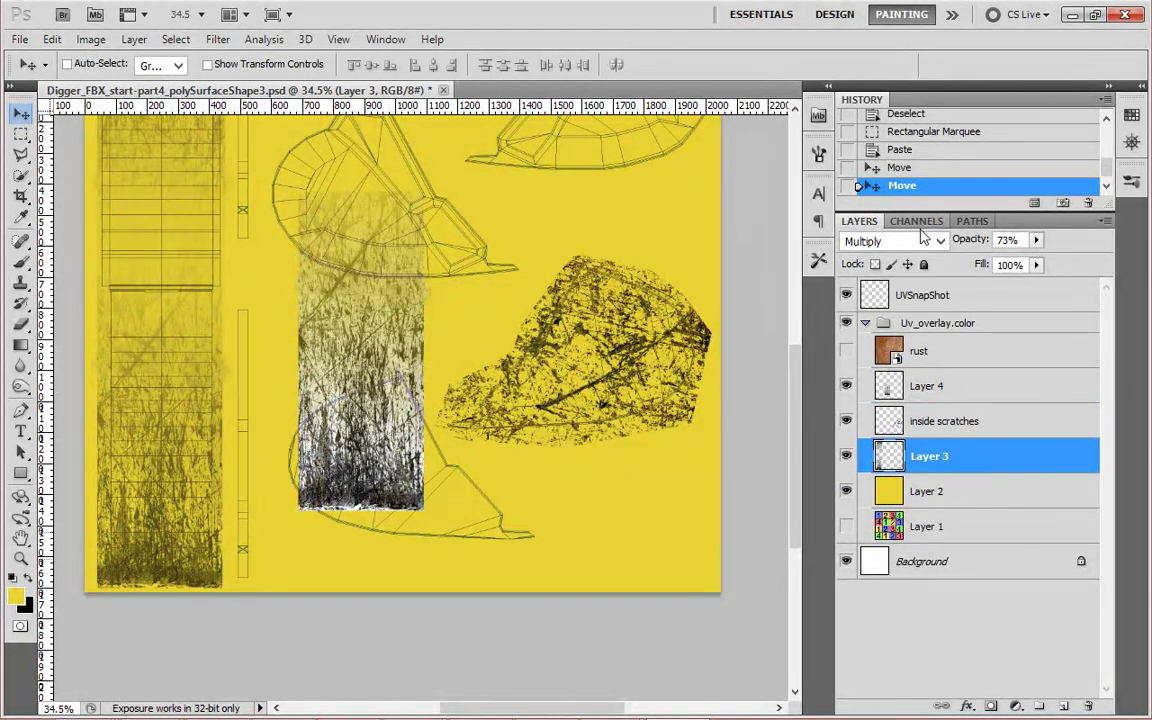
click(925, 265)
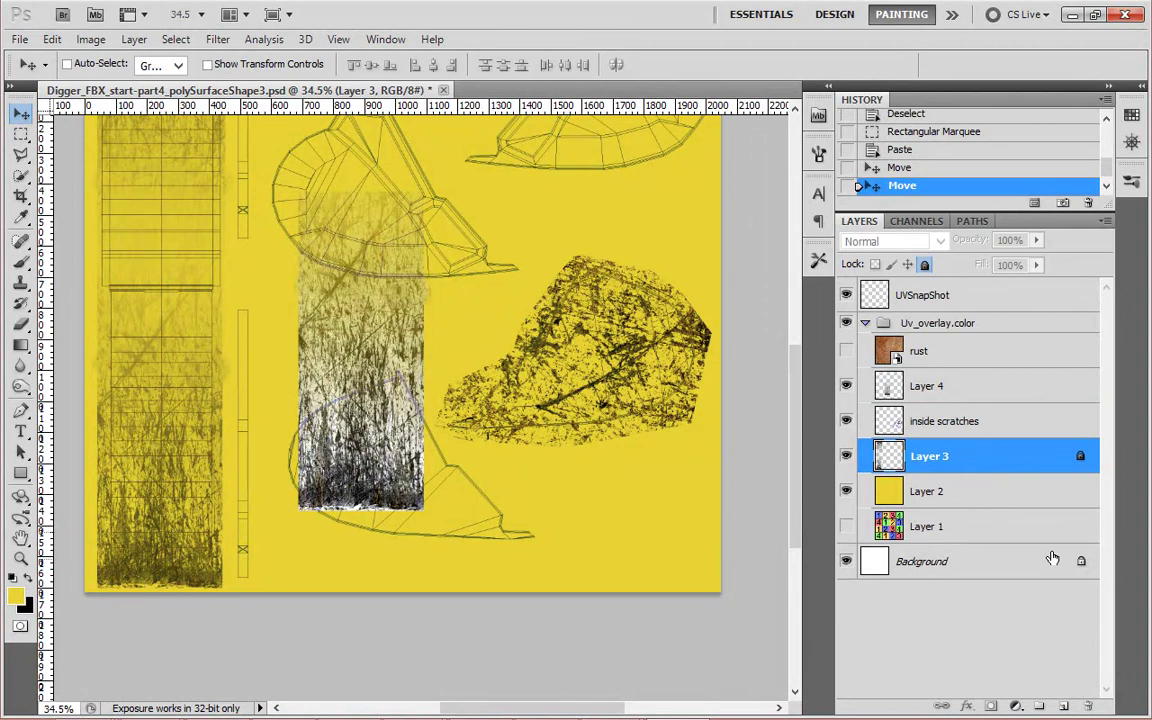
Set the blend mode of the pasted strip's layer, Layer 4, to Multiply.
click(990, 425)
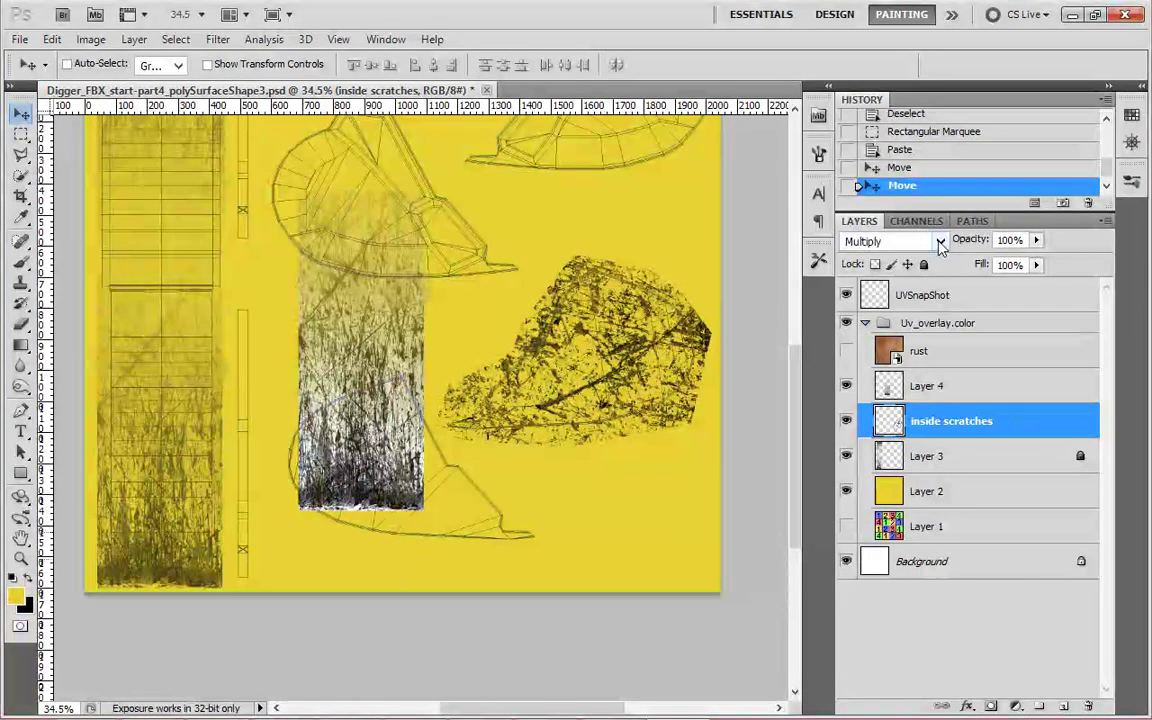
click(885, 385)
click(895, 241)
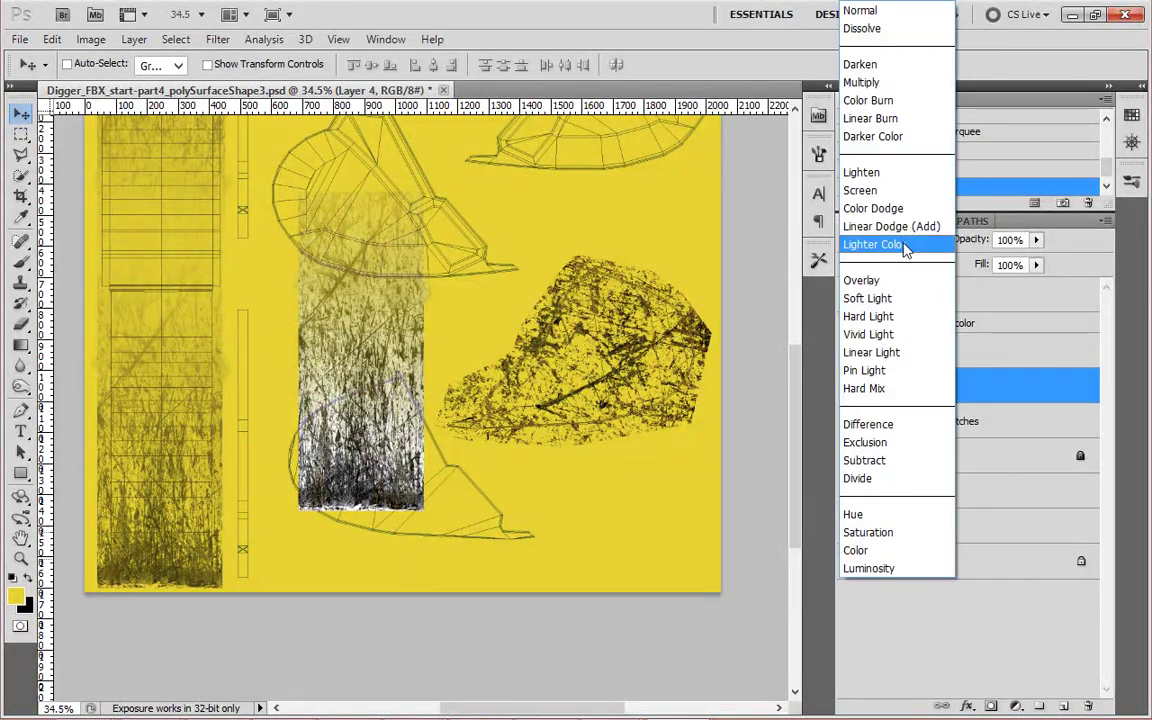
click(893, 84)
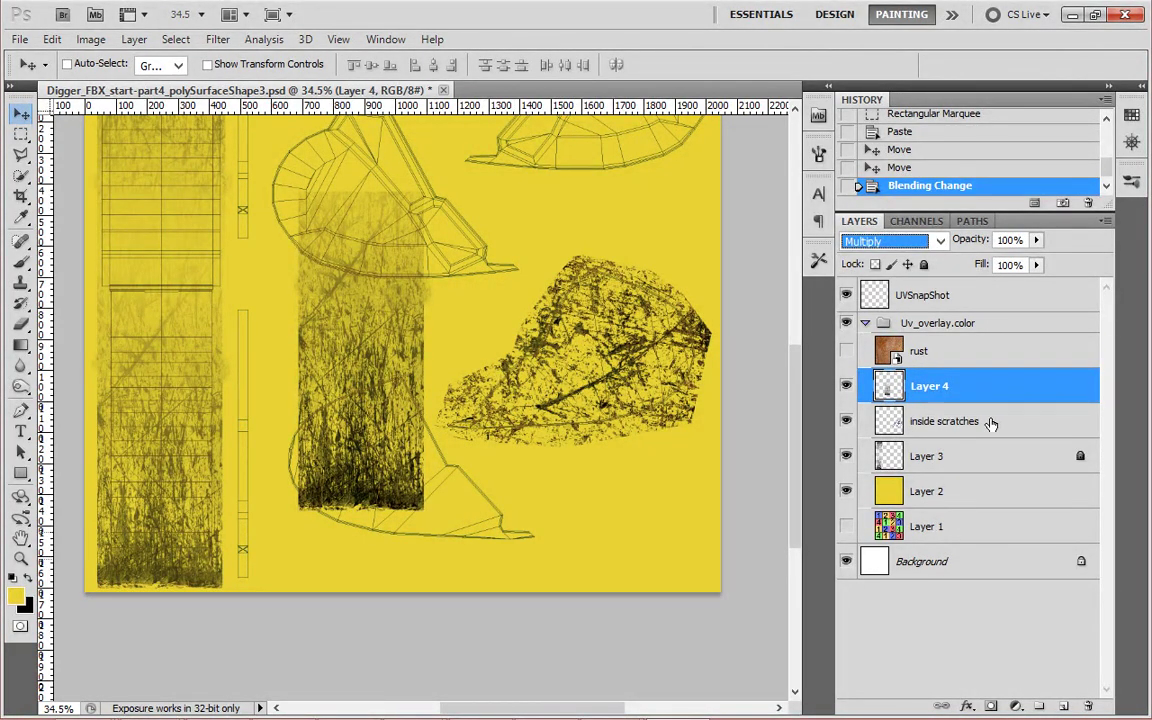
Merge Layer 4 and the inside scratches layer into a single layer.
shift+click(957, 425)
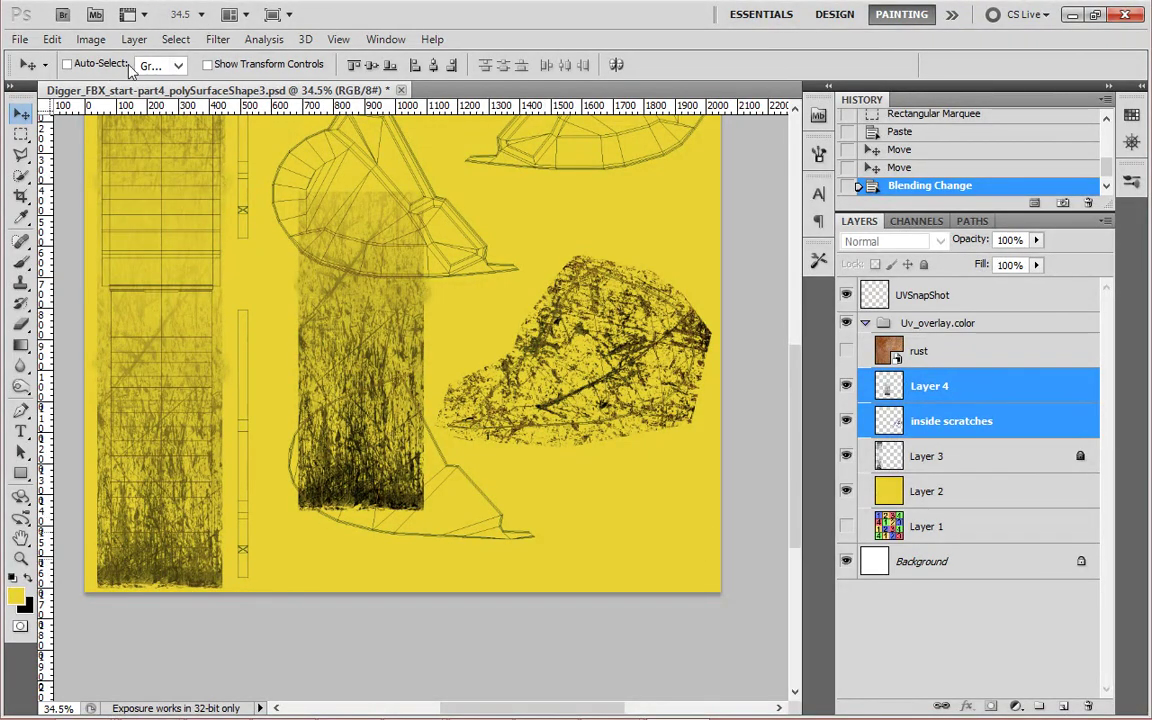
click(90, 39)
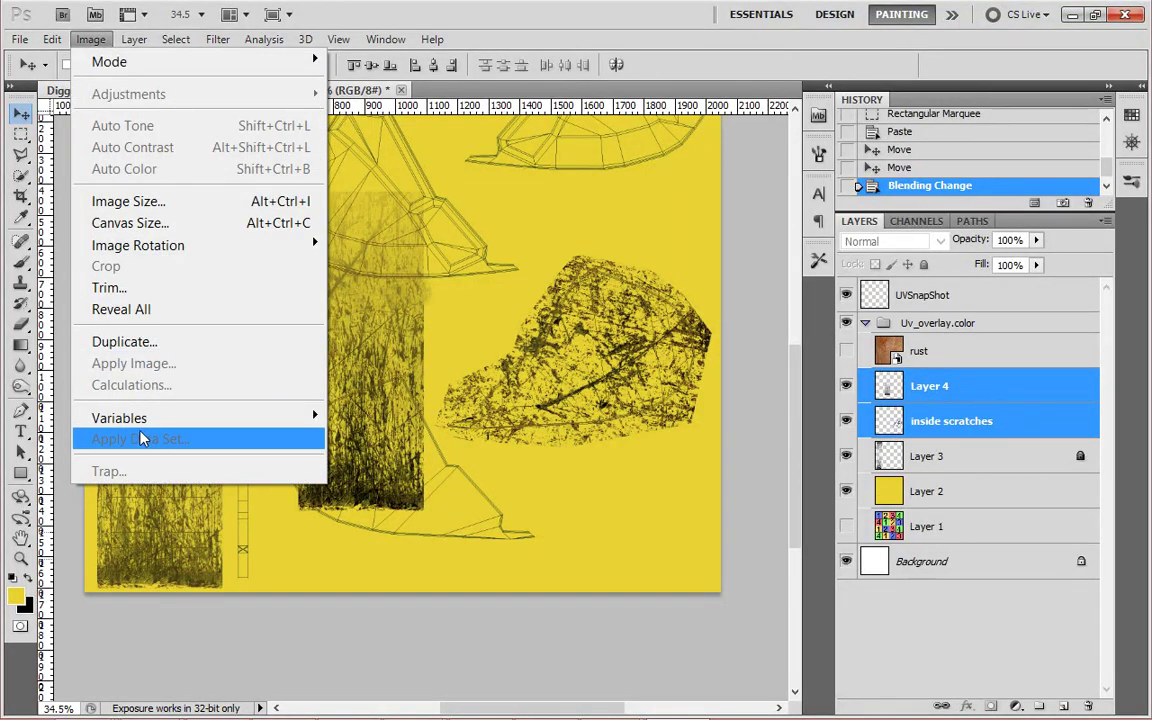
mouse_move(112, 58)
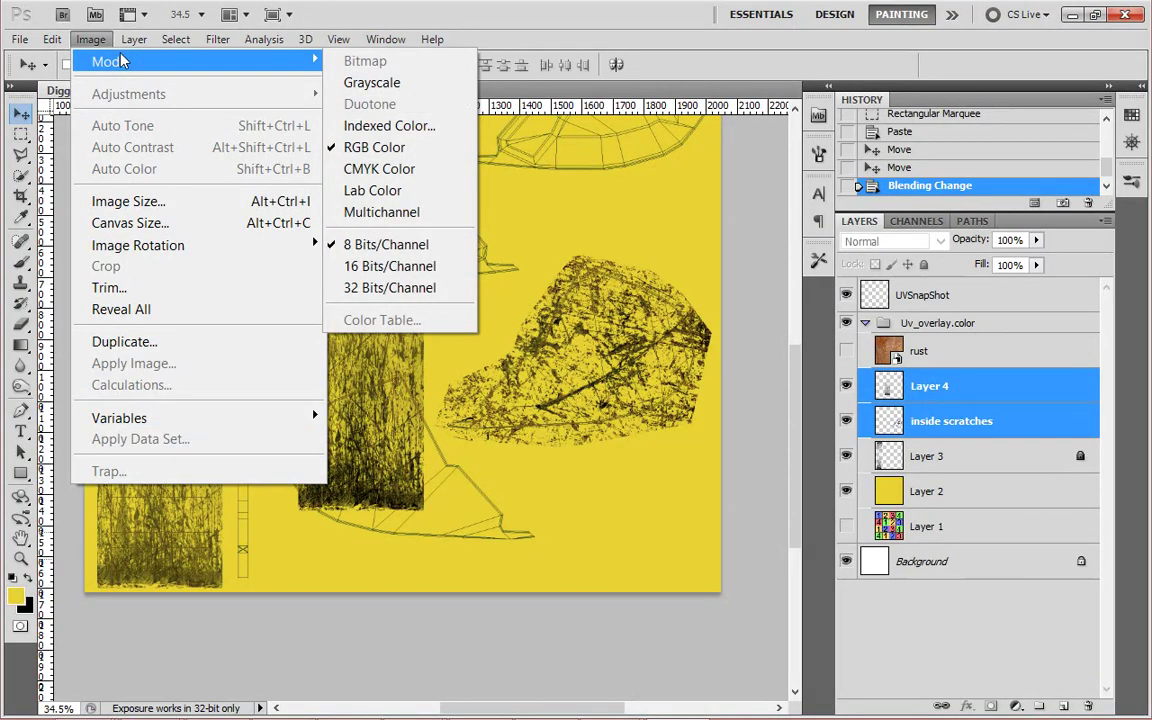
right_click(975, 420)
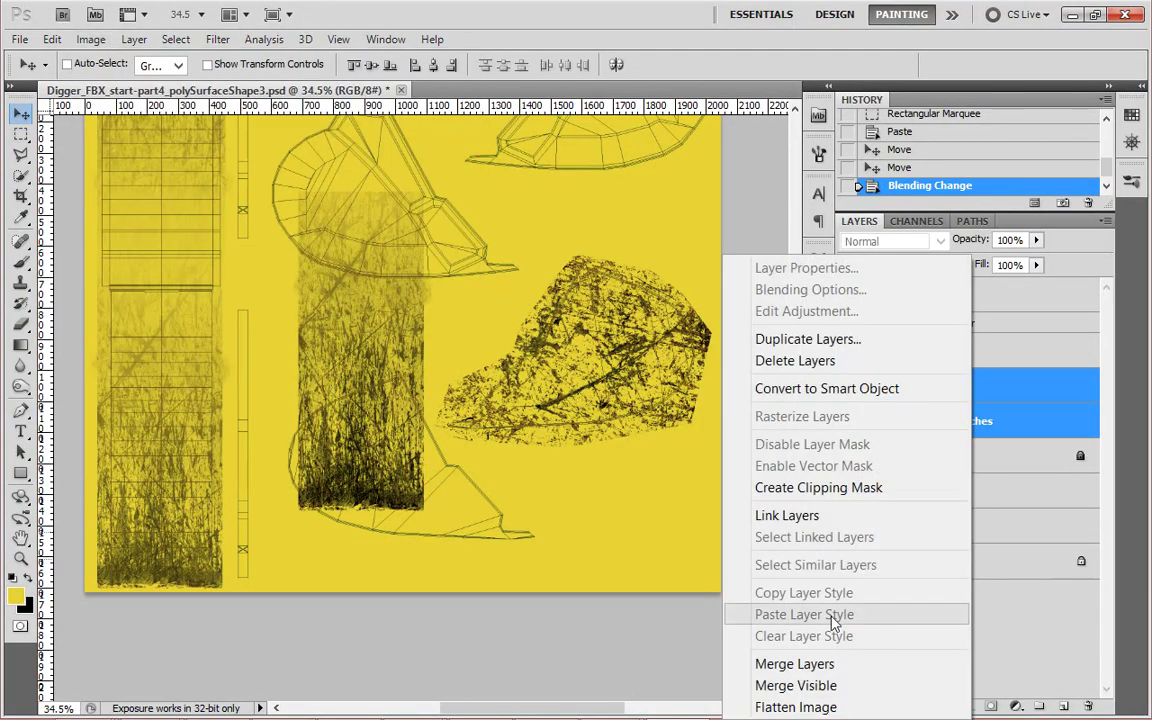
click(826, 664)
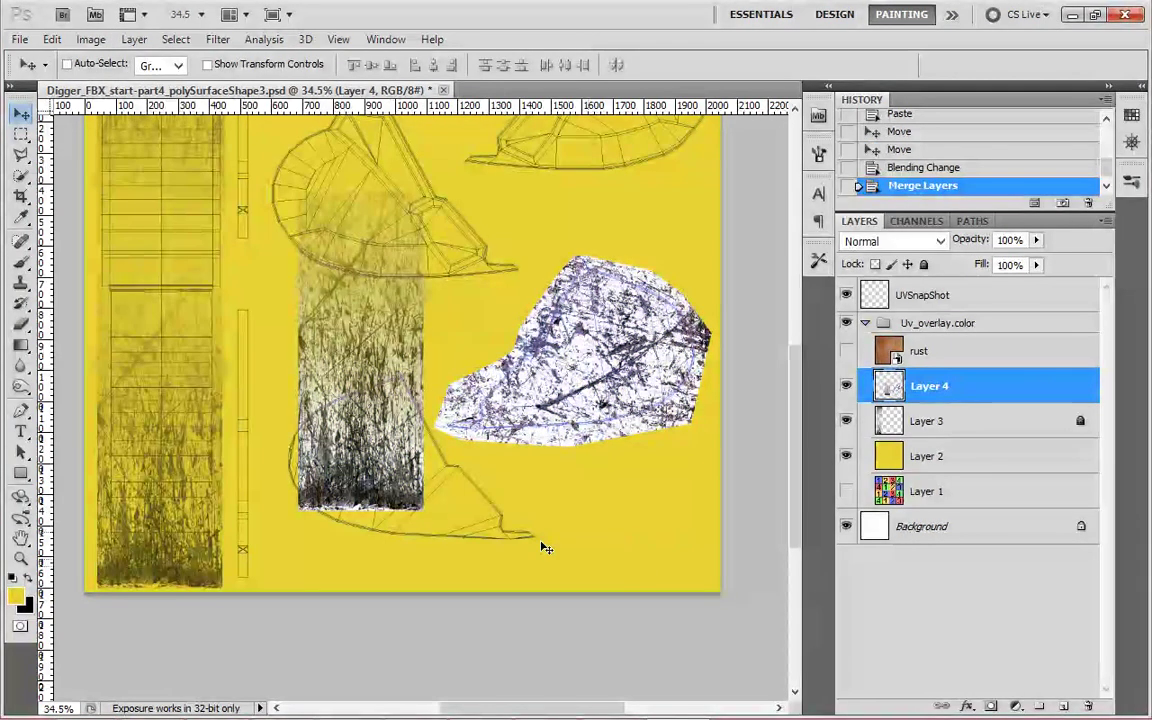
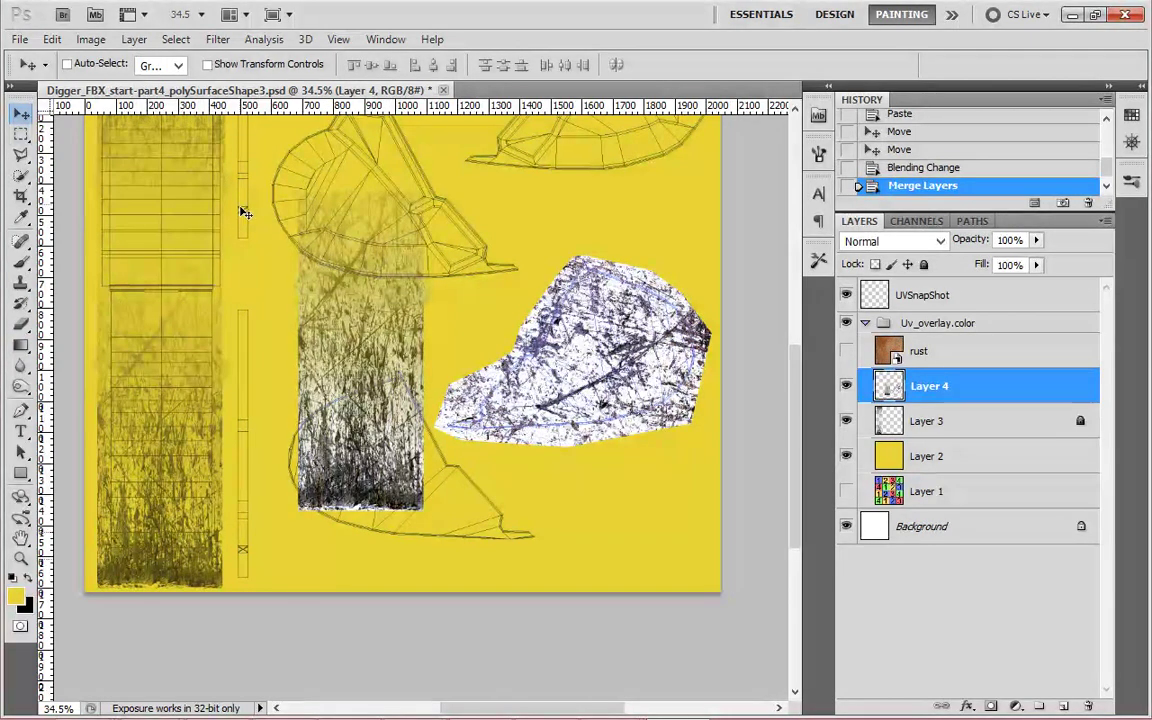
Marquee-select the scratched strip on the merged layer and rotate it about 82° with Free Transform.
click(21, 132)
click(90, 119)
drag(445, 387, 432, 522)
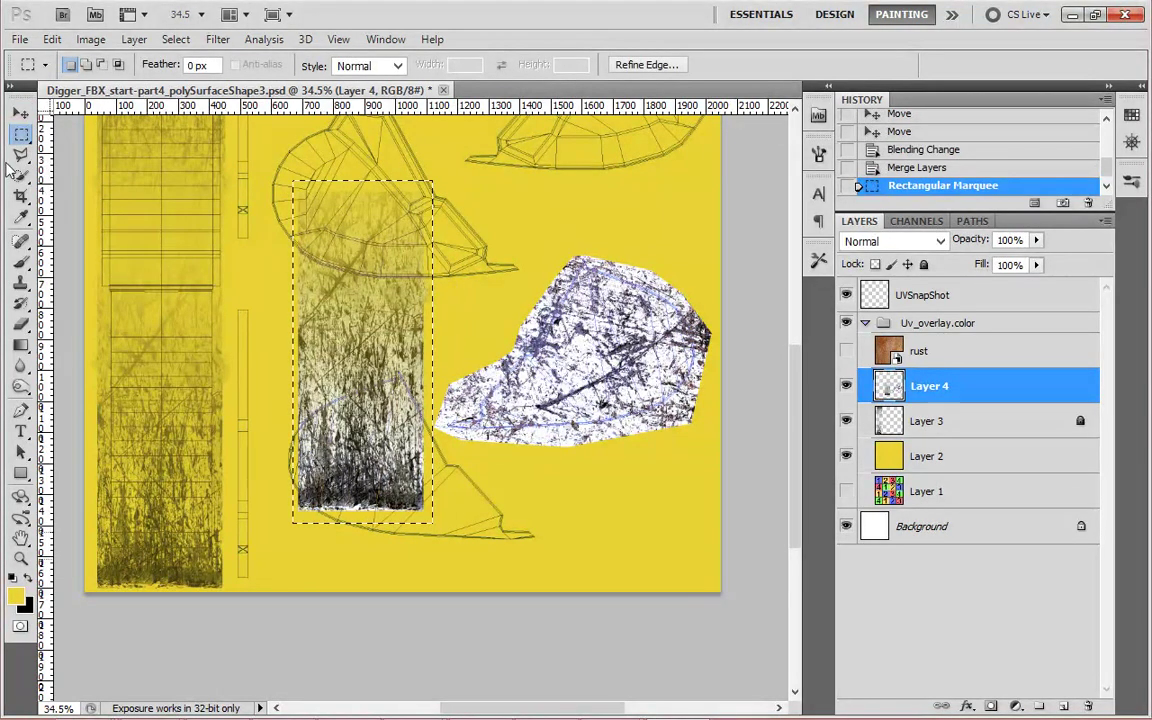
click(52, 39)
mouse_move(145, 474)
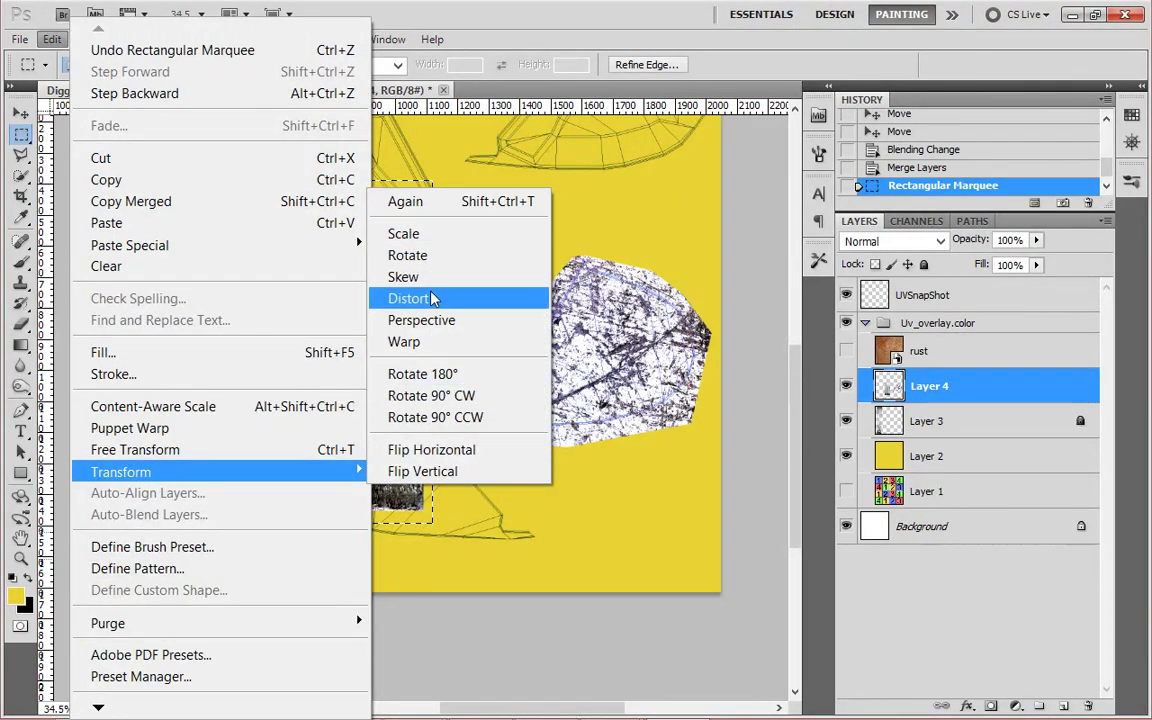
click(334, 450)
drag(437, 174, 540, 415)
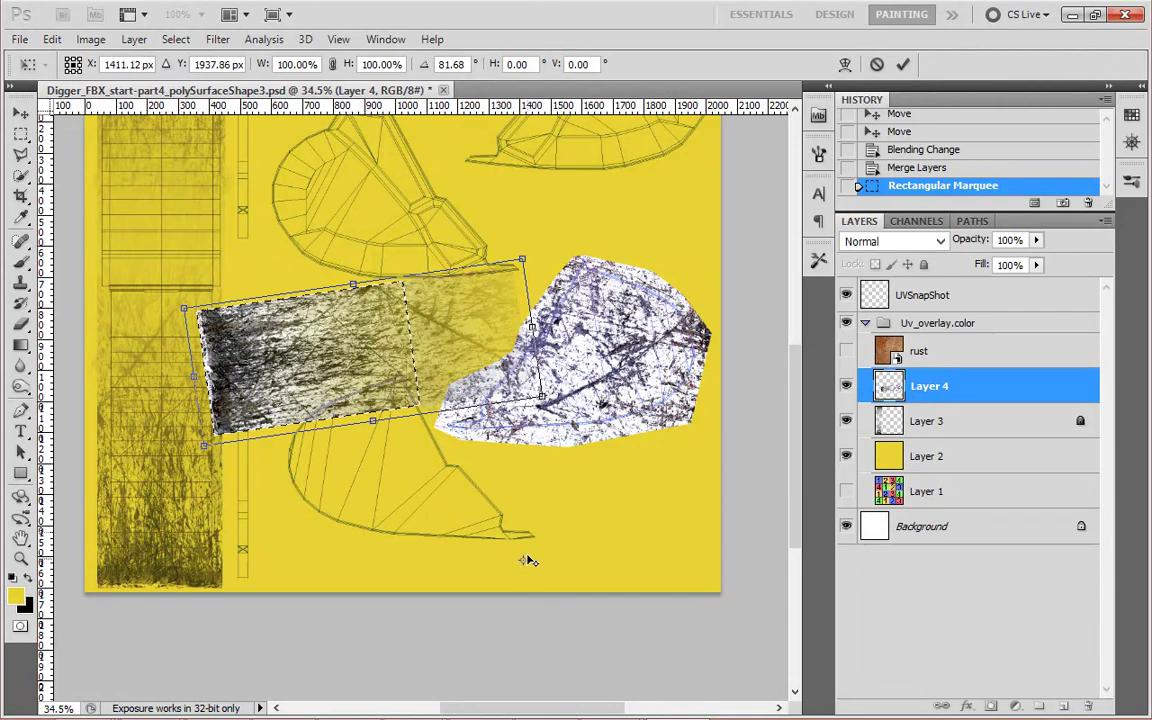
Move the scratched strip below the side-panel scratches, scale it to about 115% by 98%, rotate it to about 86°, and apply the transform.
drag(445, 342, 612, 502)
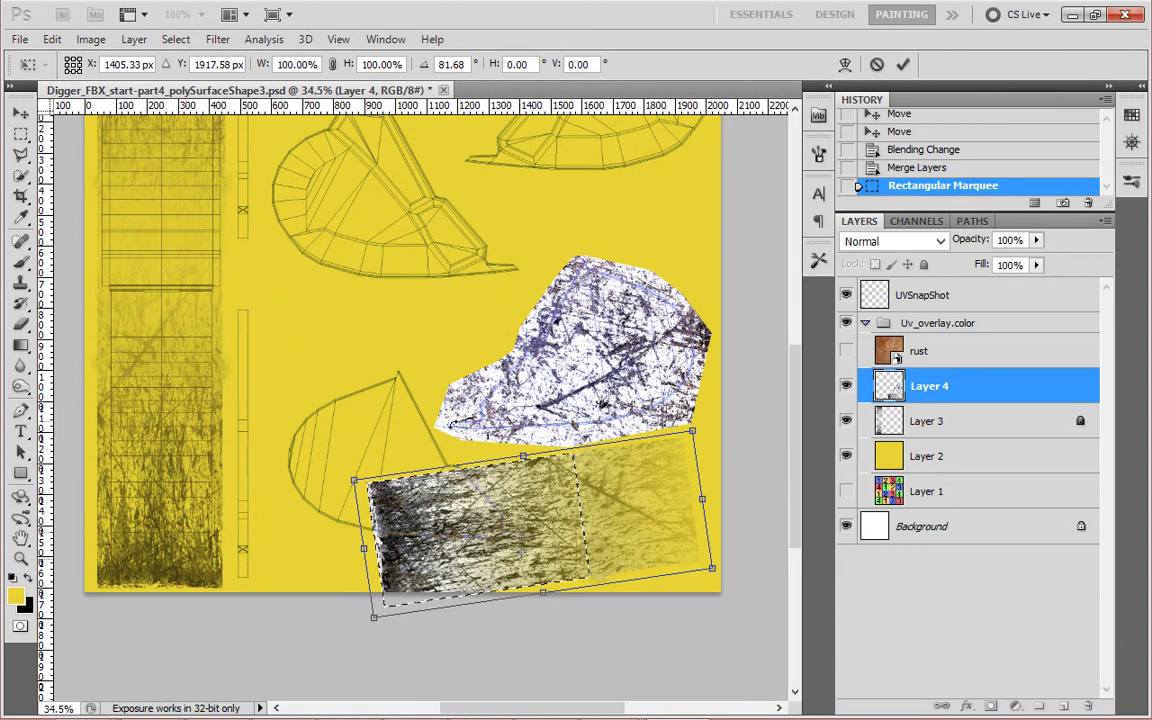
drag(710, 568, 712, 583)
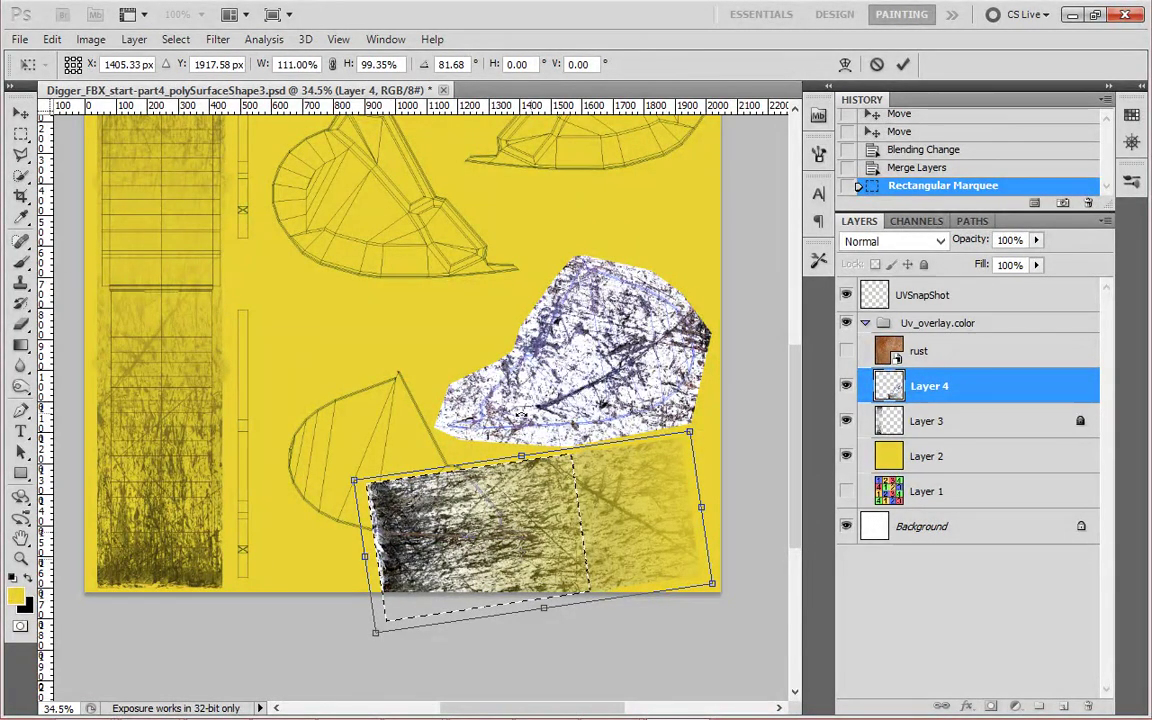
drag(352, 480, 375, 451)
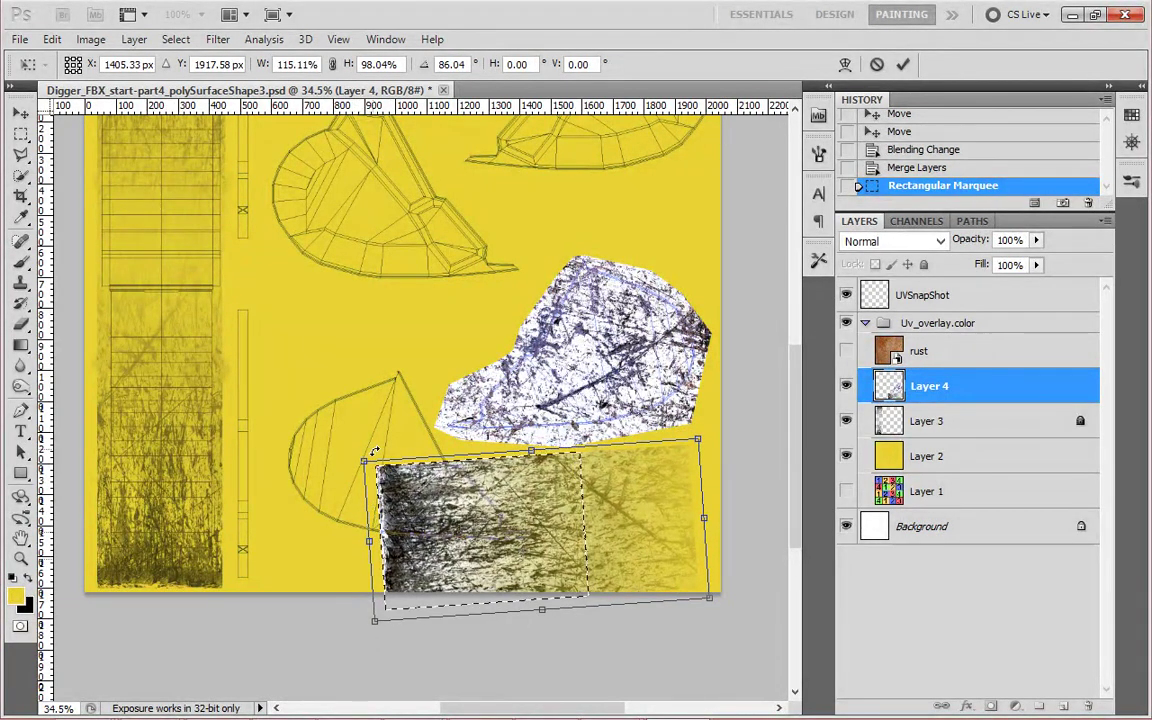
key(Return)
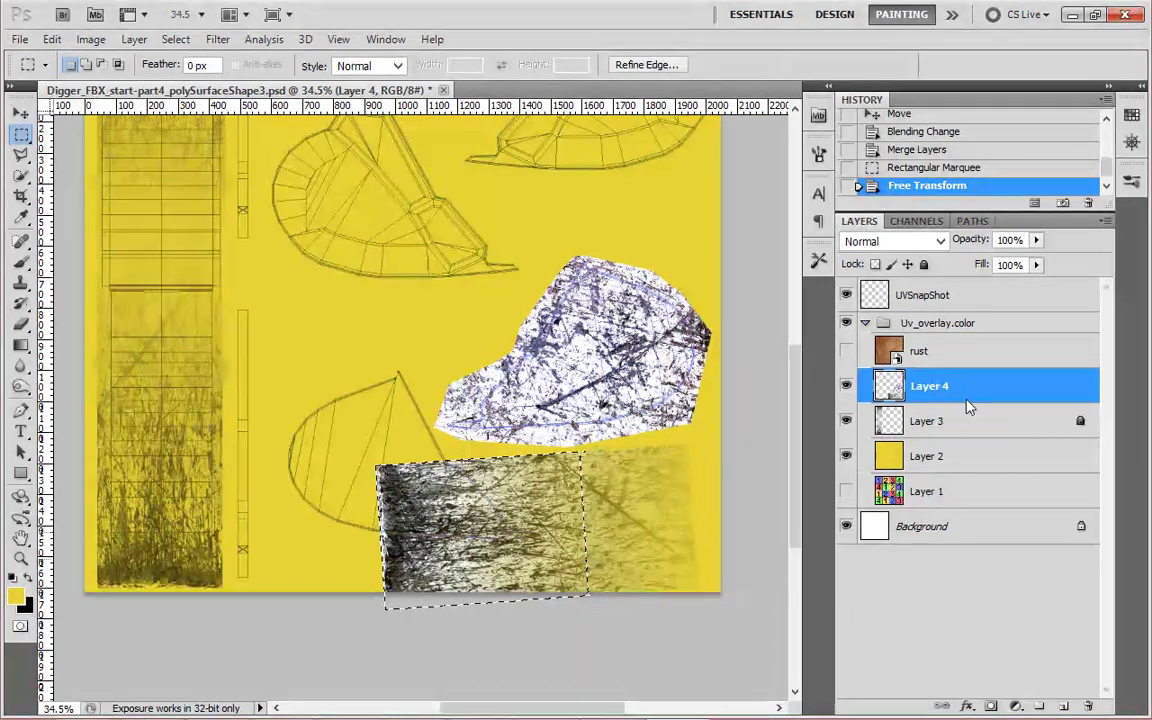
Deselect the strip and set the Clone Stamp brush hardness to 14%.
click(21, 283)
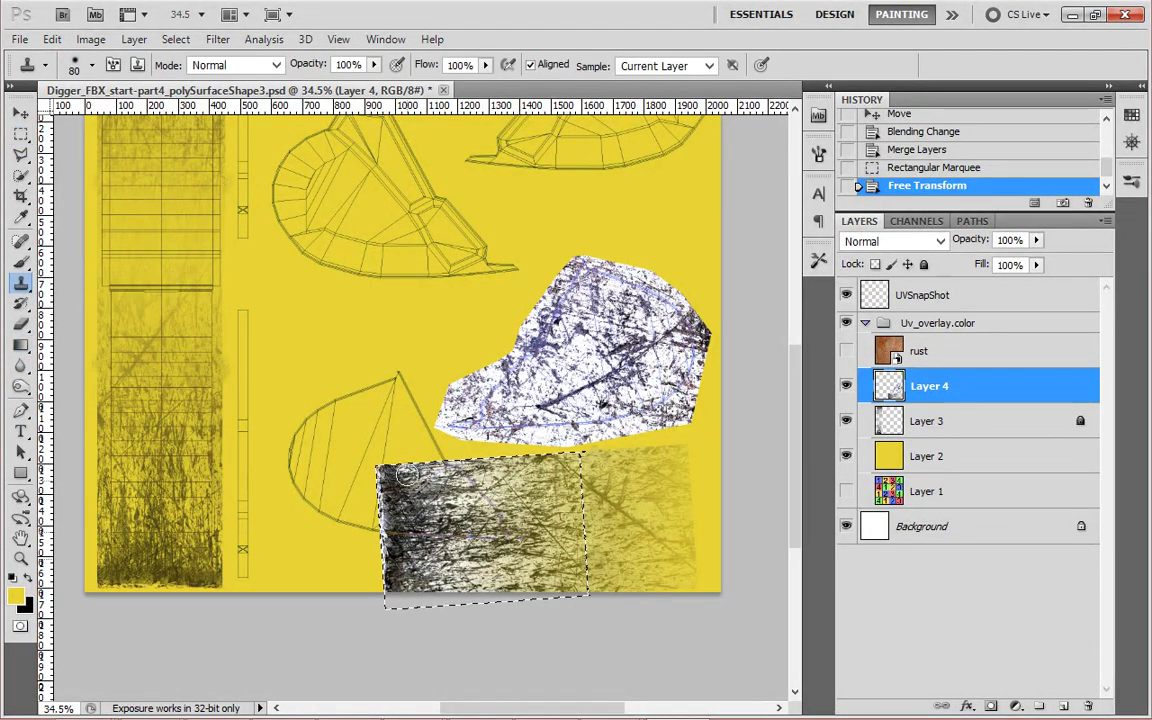
click(178, 40)
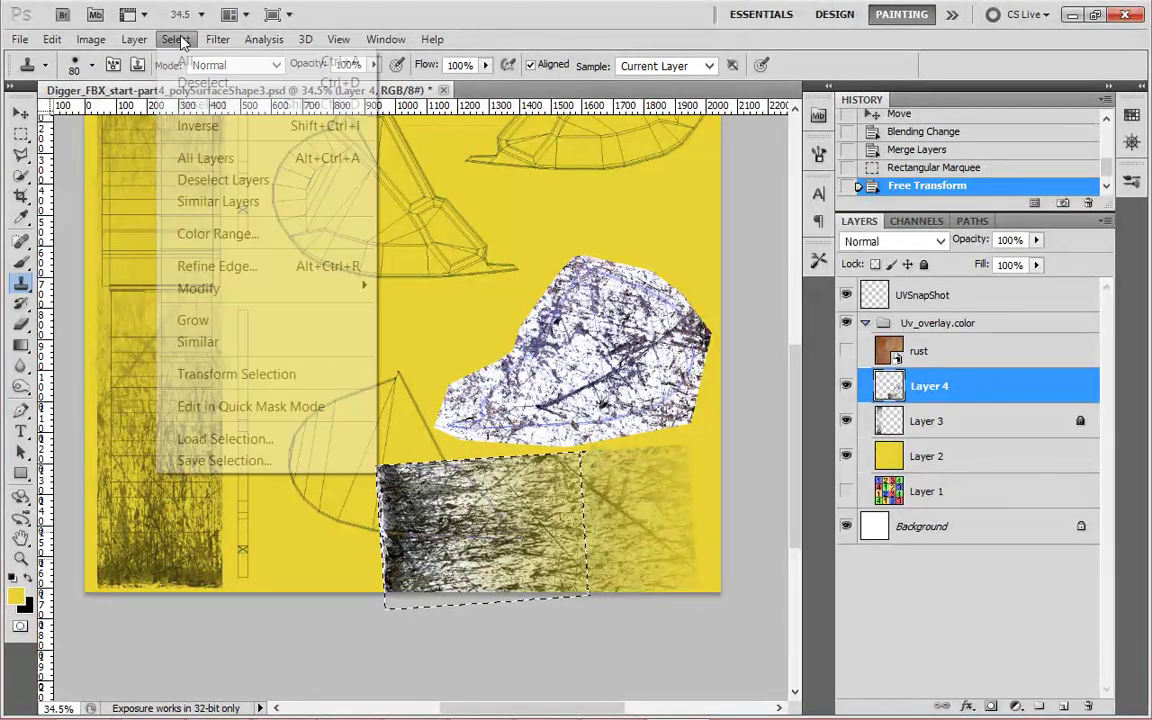
click(195, 82)
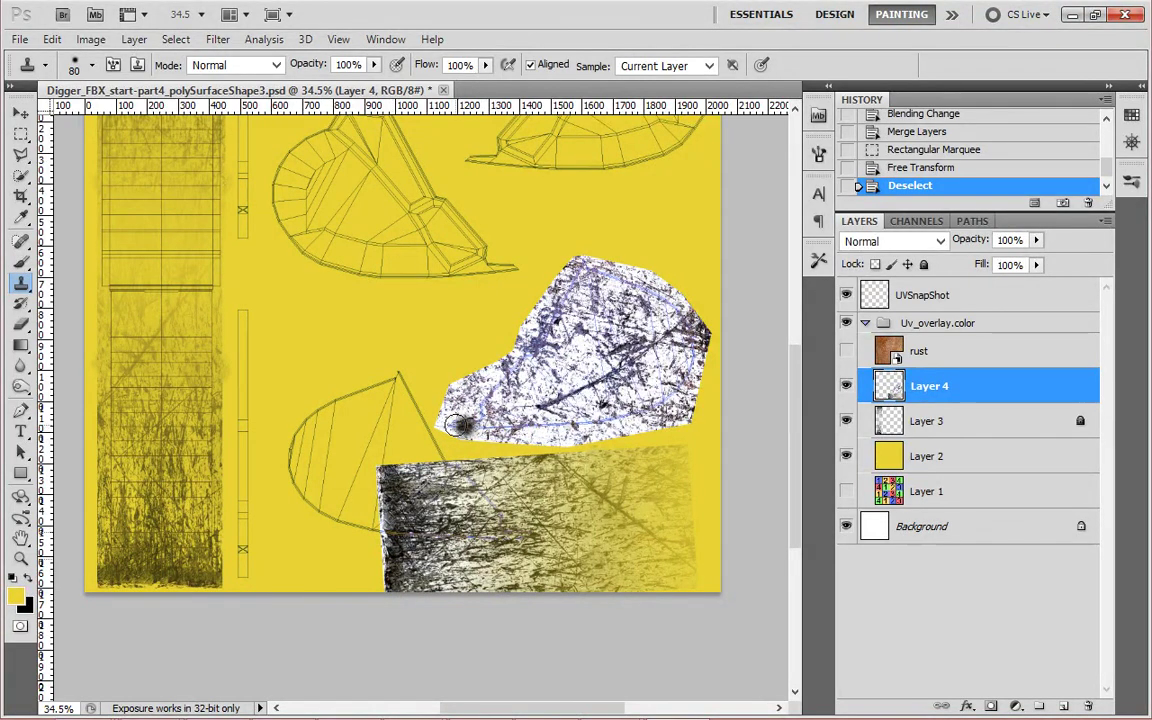
click(45, 65)
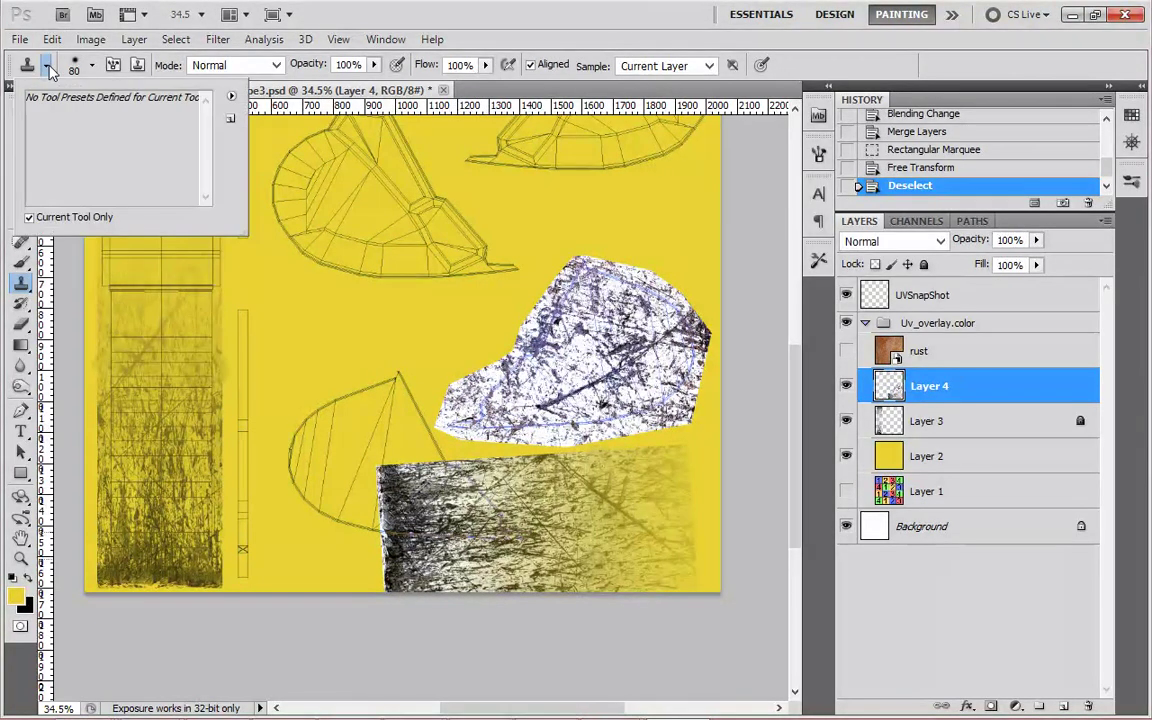
click(88, 66)
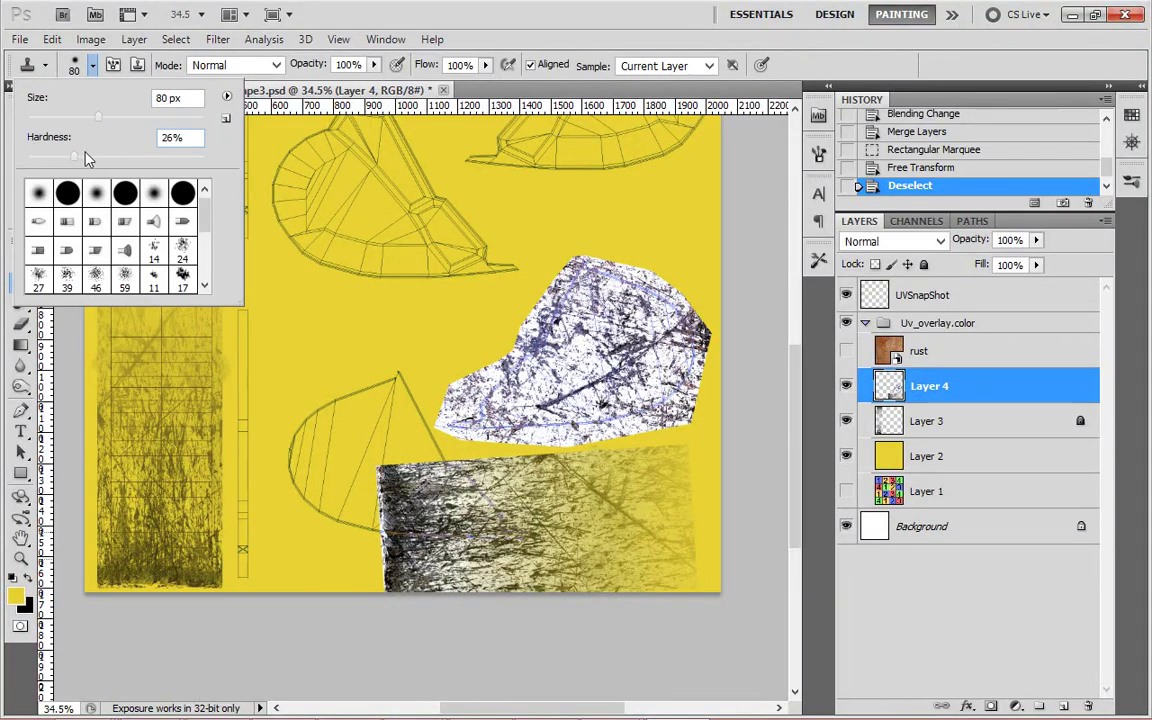
drag(72, 159, 55, 160)
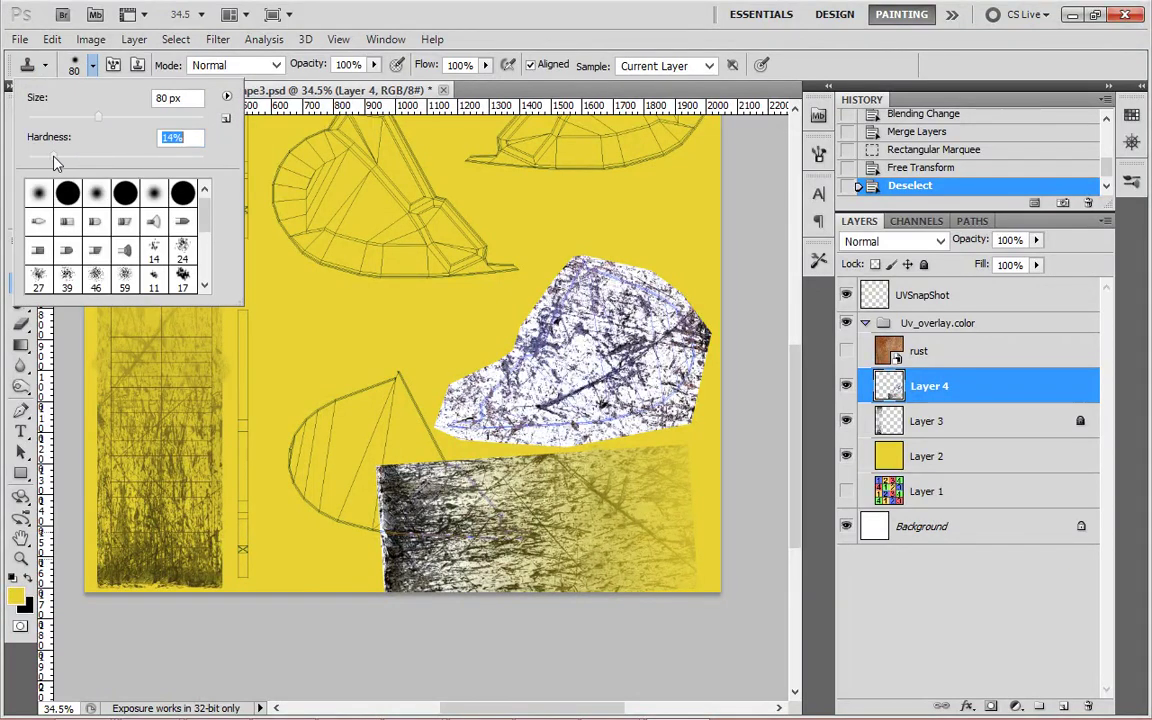
click(453, 422)
drag(453, 422, 588, 422)
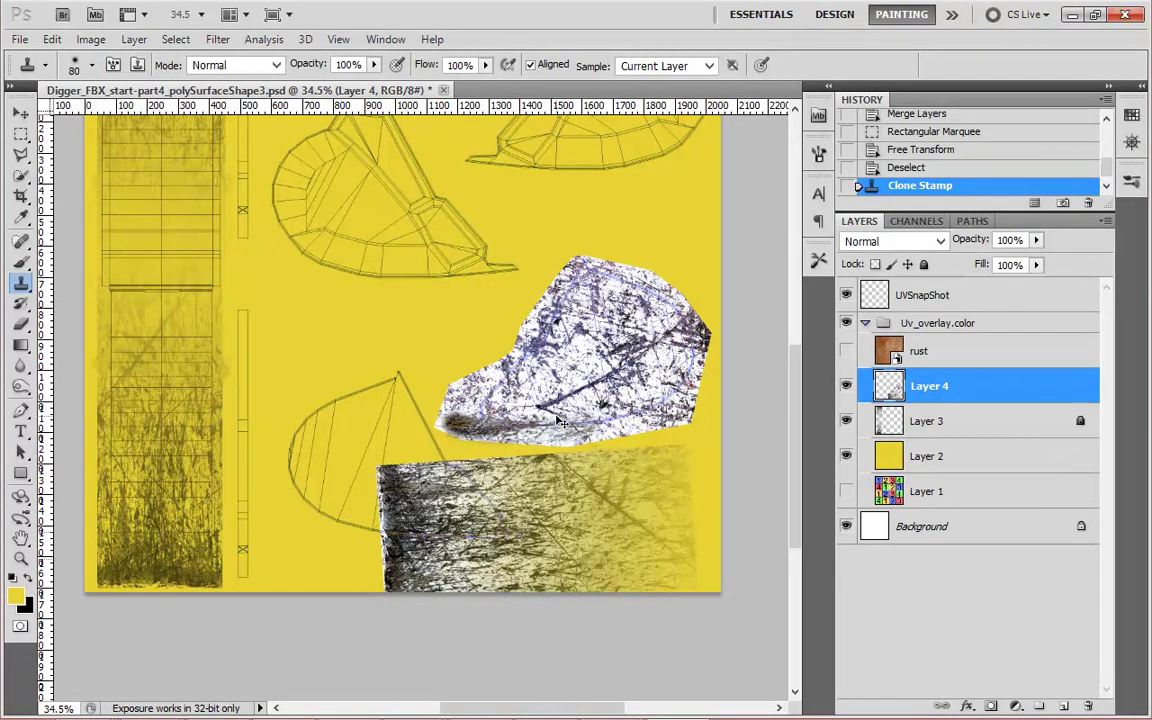
key(ctrl+z)
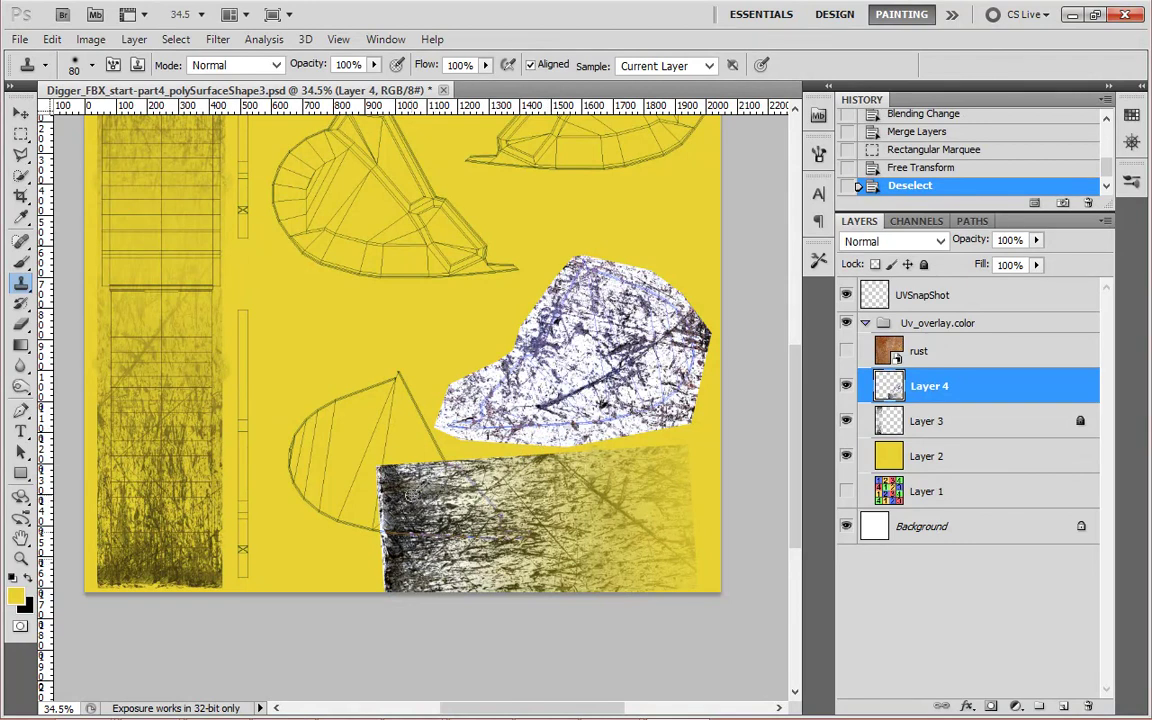
Clone dark scratches from the strip along the lower edge of the side-panel scratches, undoing the stray last stamp.
mouse_move(442, 424)
mouse_down()
mouse_move(566, 428)
mouse_move(532, 432)
mouse_move(545, 427)
mouse_move(535, 444)
mouse_move(488, 428)
mouse_move(608, 417)
mouse_up()
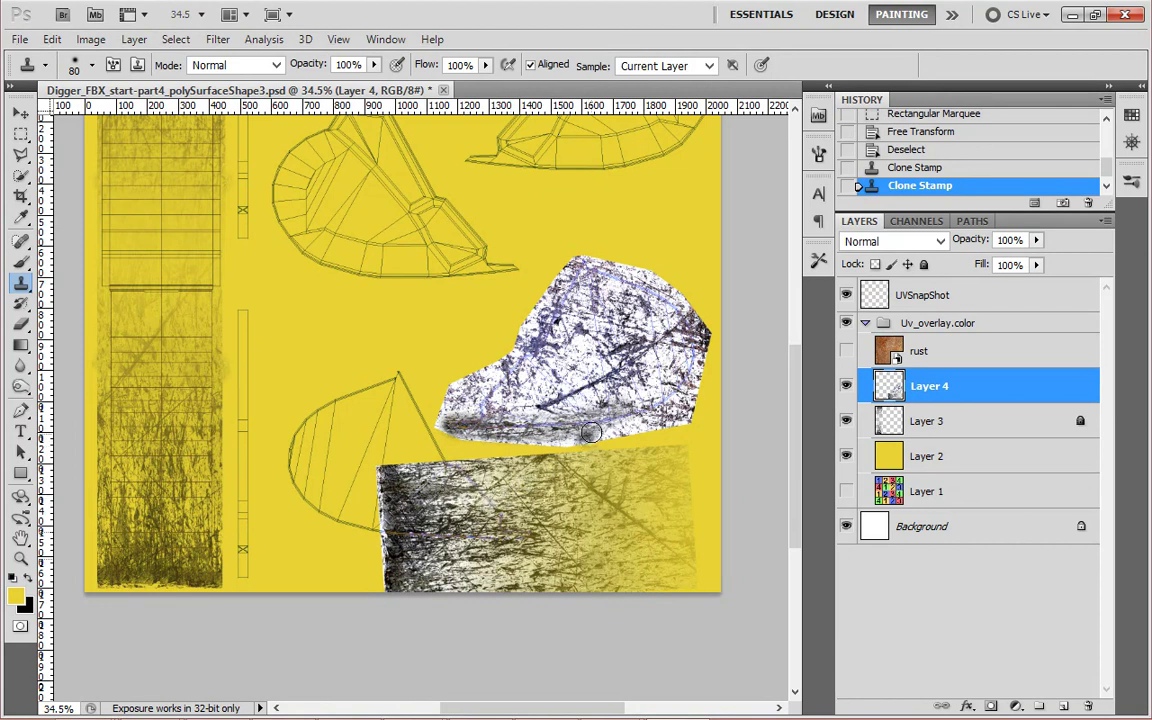
click(678, 398)
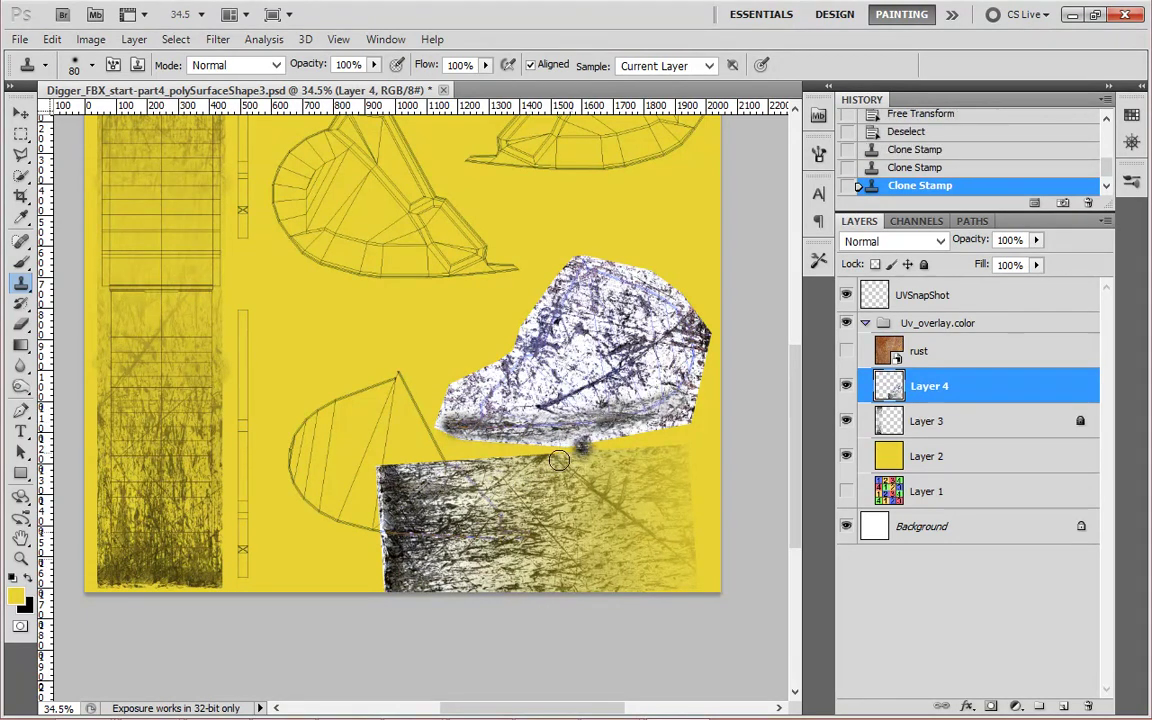
key(ctrl+z)
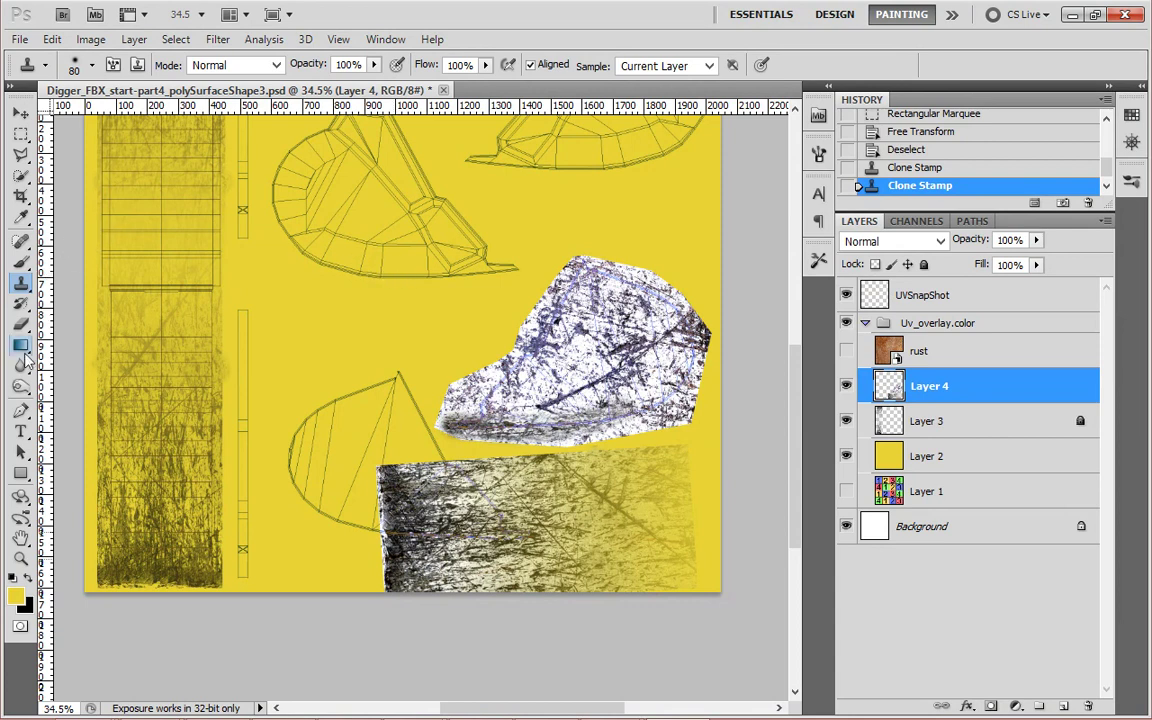
Darken the side-panel scratches with the Burn tool, using Midtones at 50% exposure.
click(20, 386)
click(75, 404)
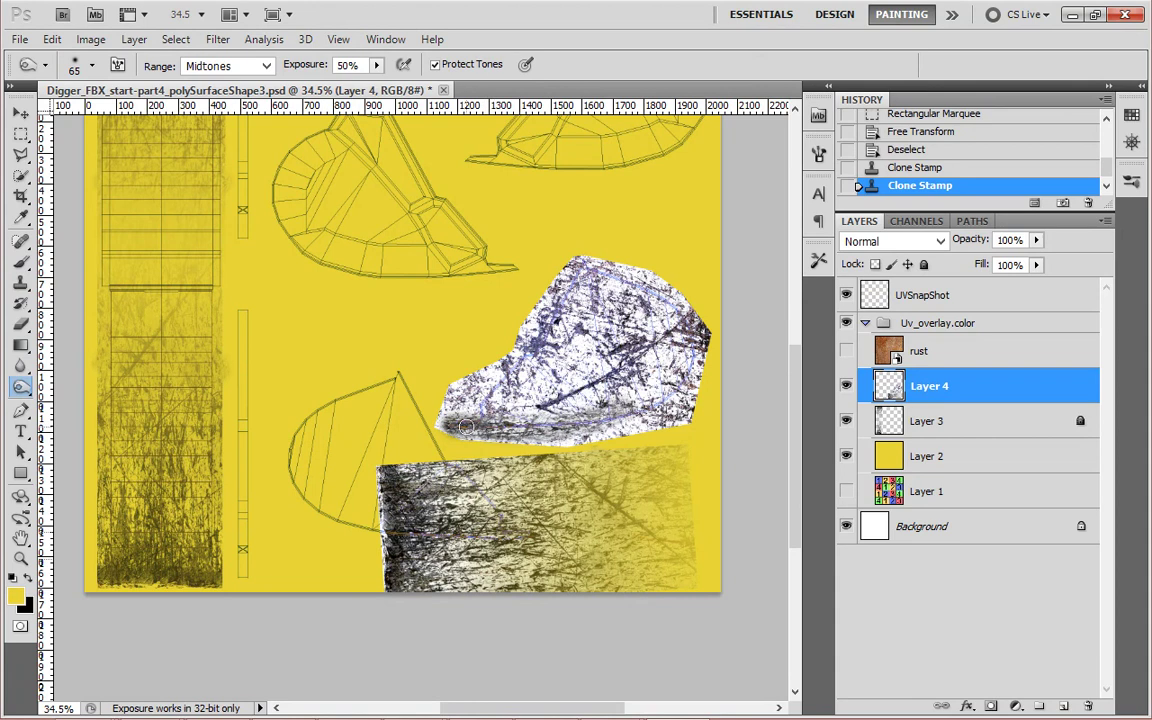
drag(480, 383, 585, 370)
mouse_move(673, 400)
mouse_down()
mouse_move(635, 405)
mouse_move(692, 344)
mouse_move(617, 411)
mouse_move(676, 393)
mouse_up()
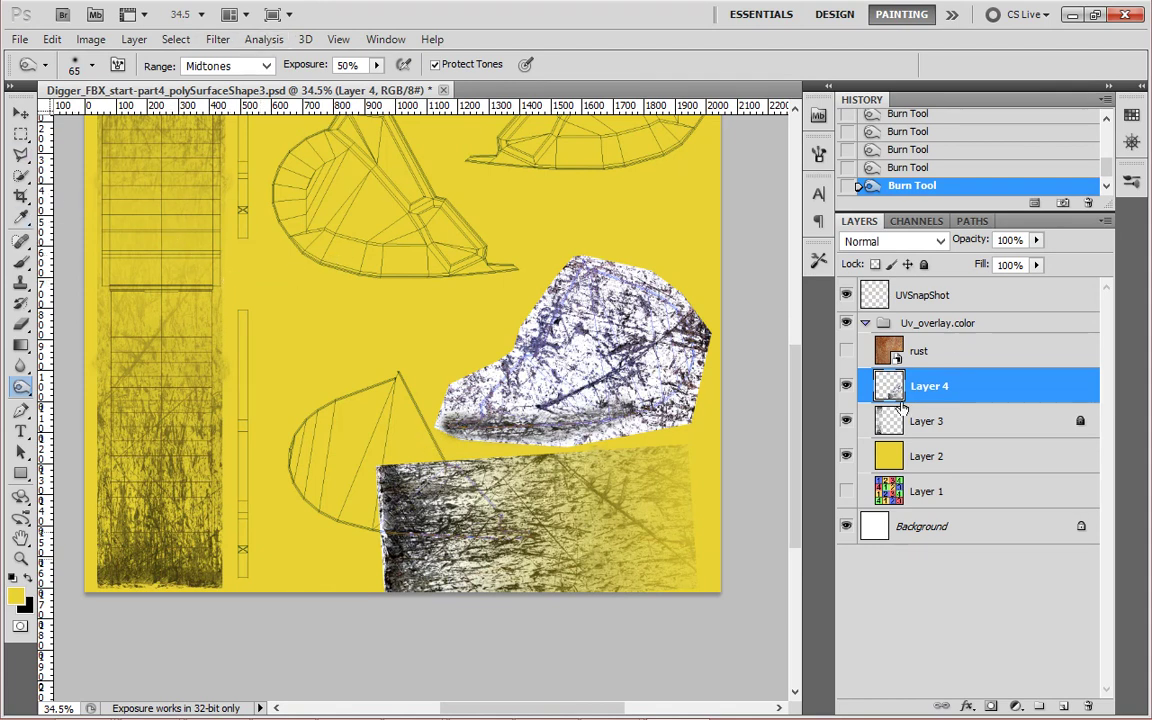
Set Layer 4's blend mode to Multiply and show the rust layer.
click(897, 240)
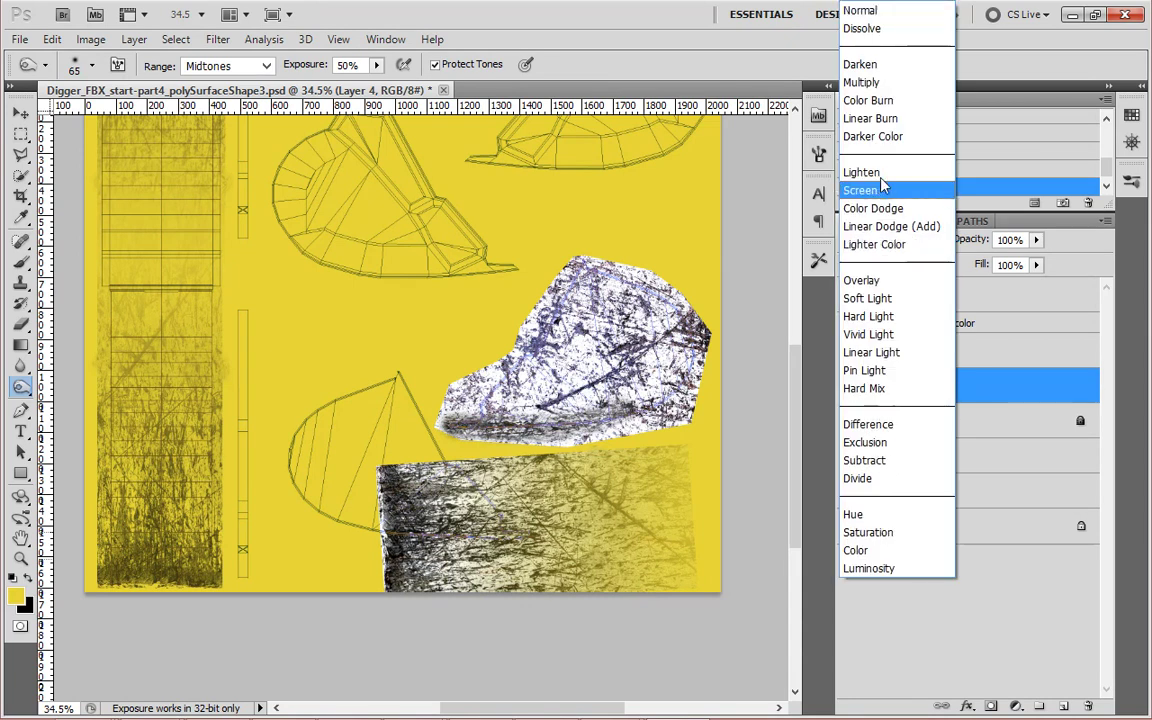
click(862, 82)
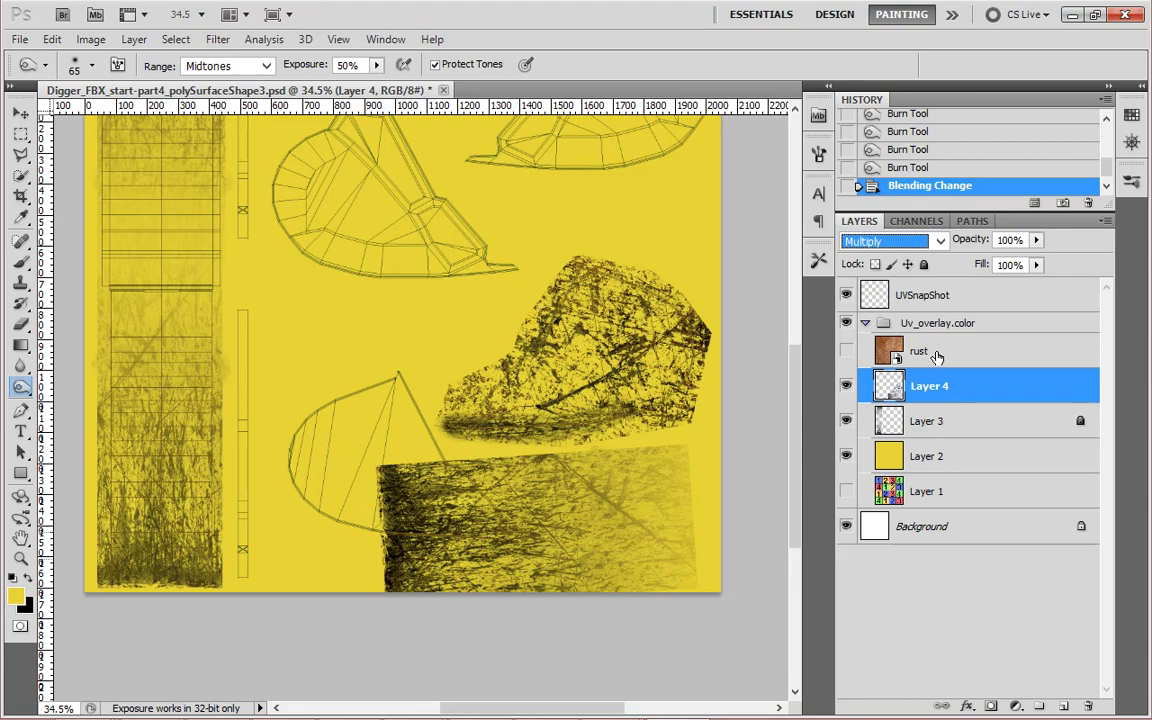
click(846, 352)
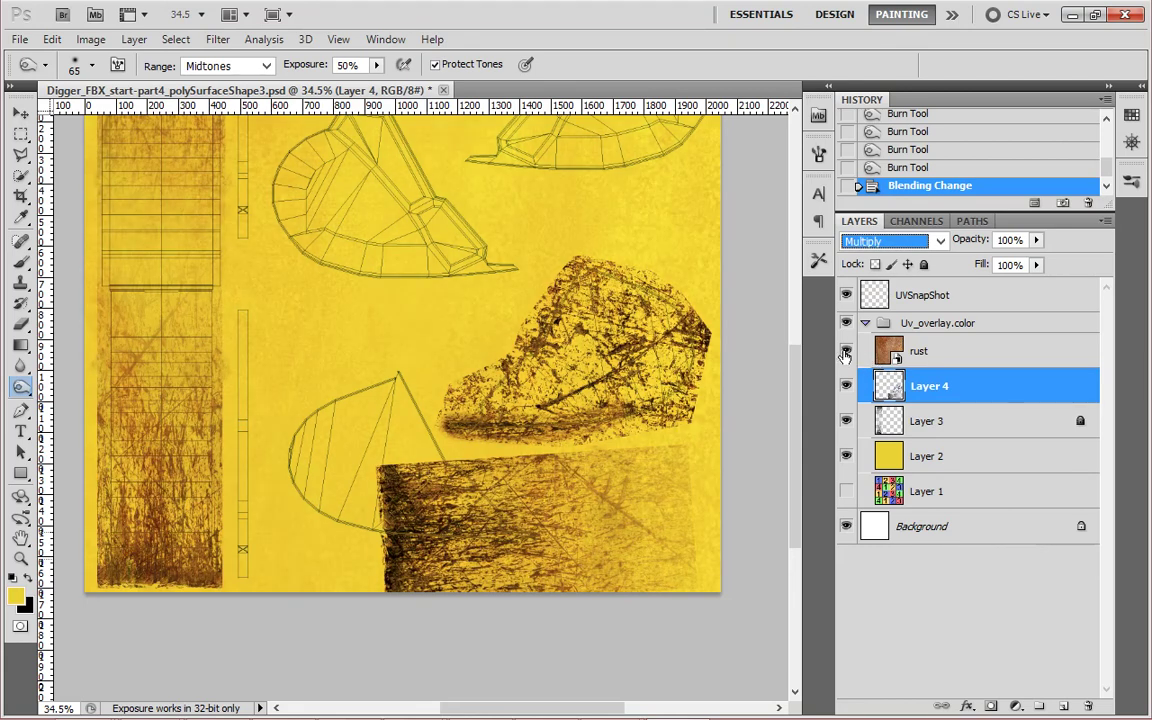
Save the layered PSD and switch to Maya.
click(19, 39)
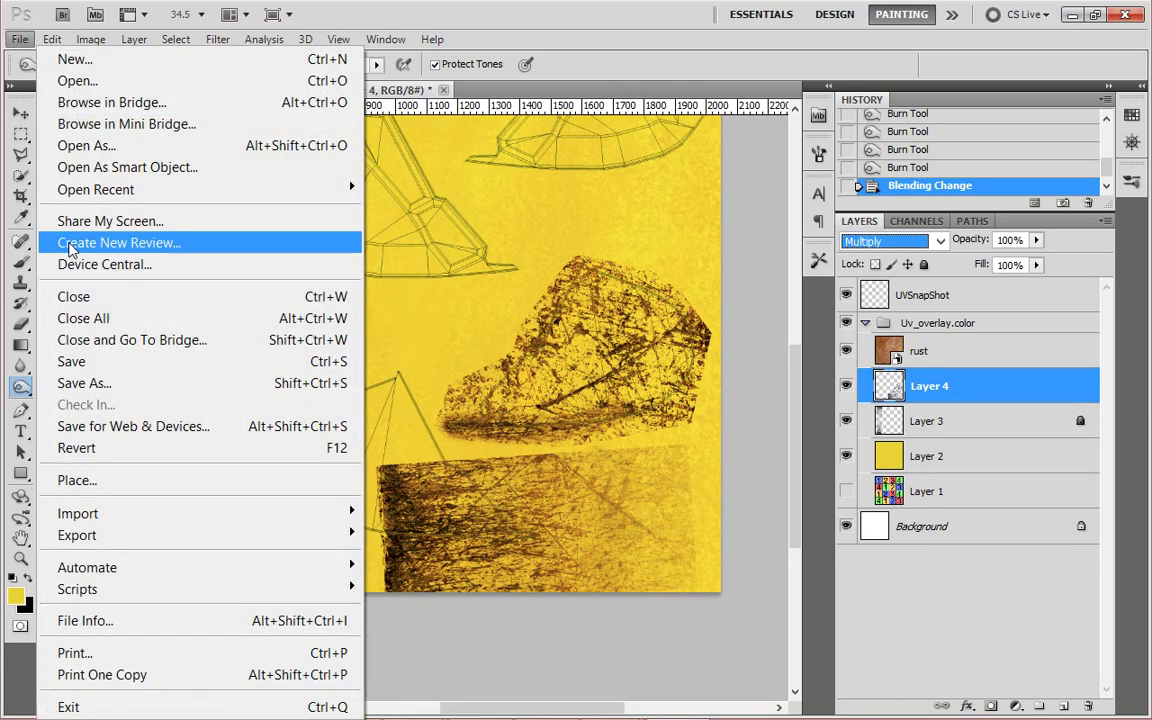
click(97, 362)
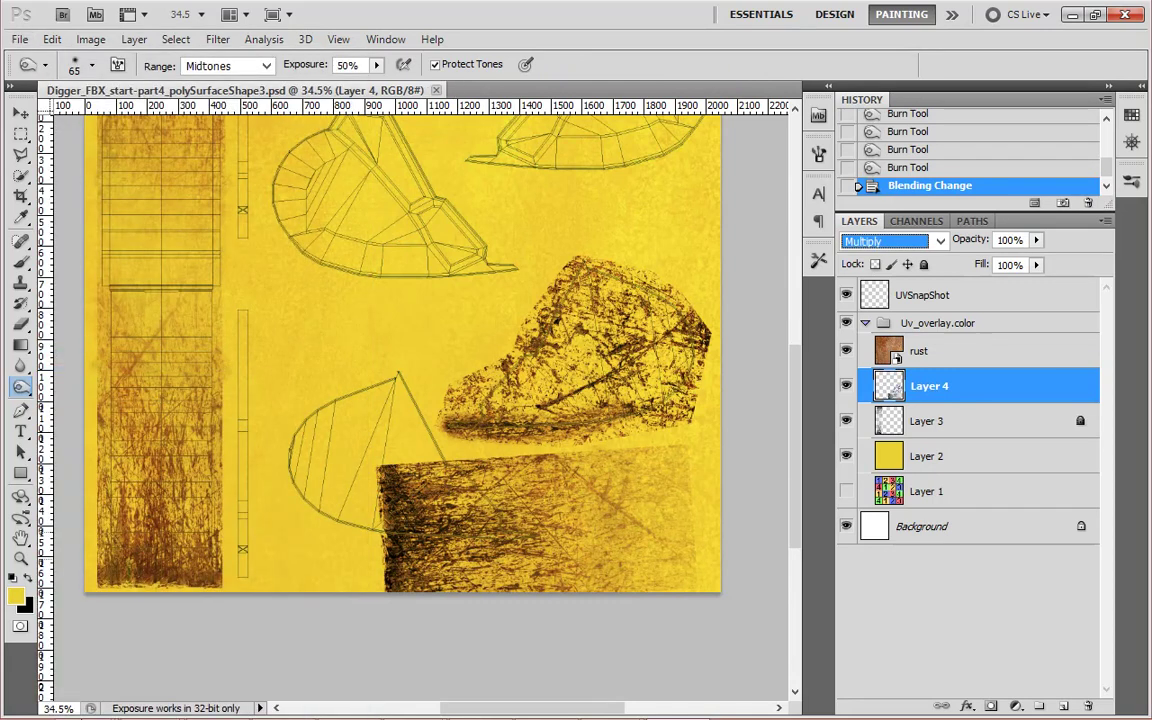
mouse_move(610, 712)
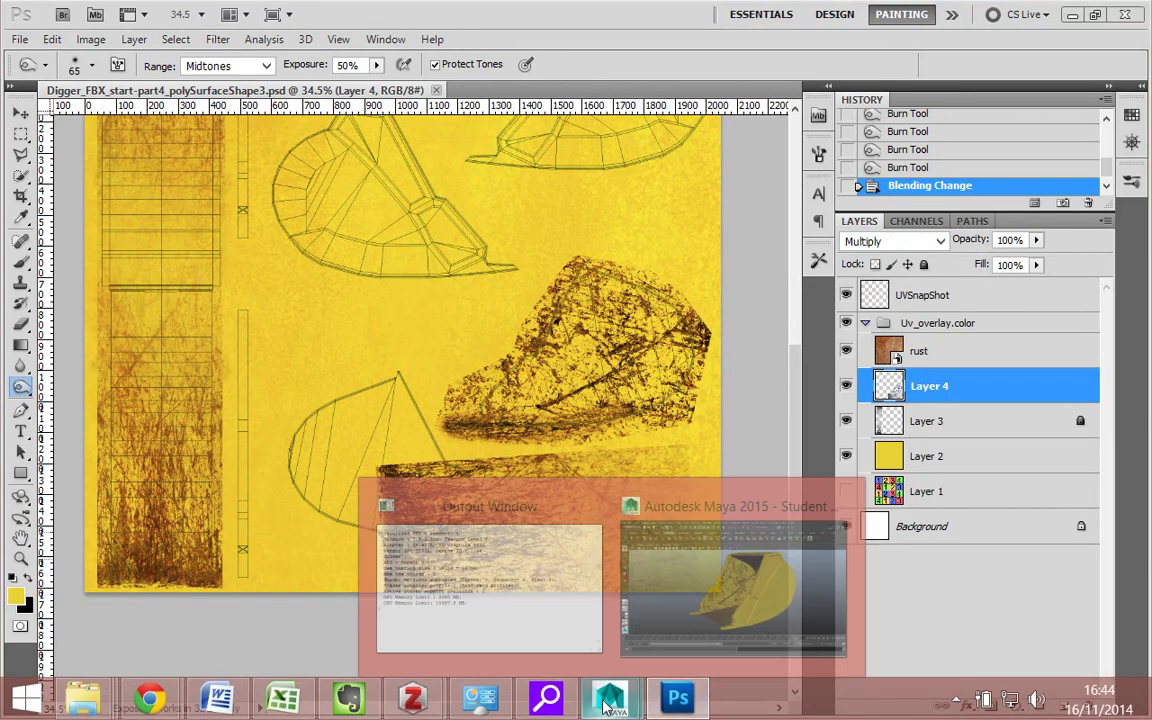
click(705, 590)
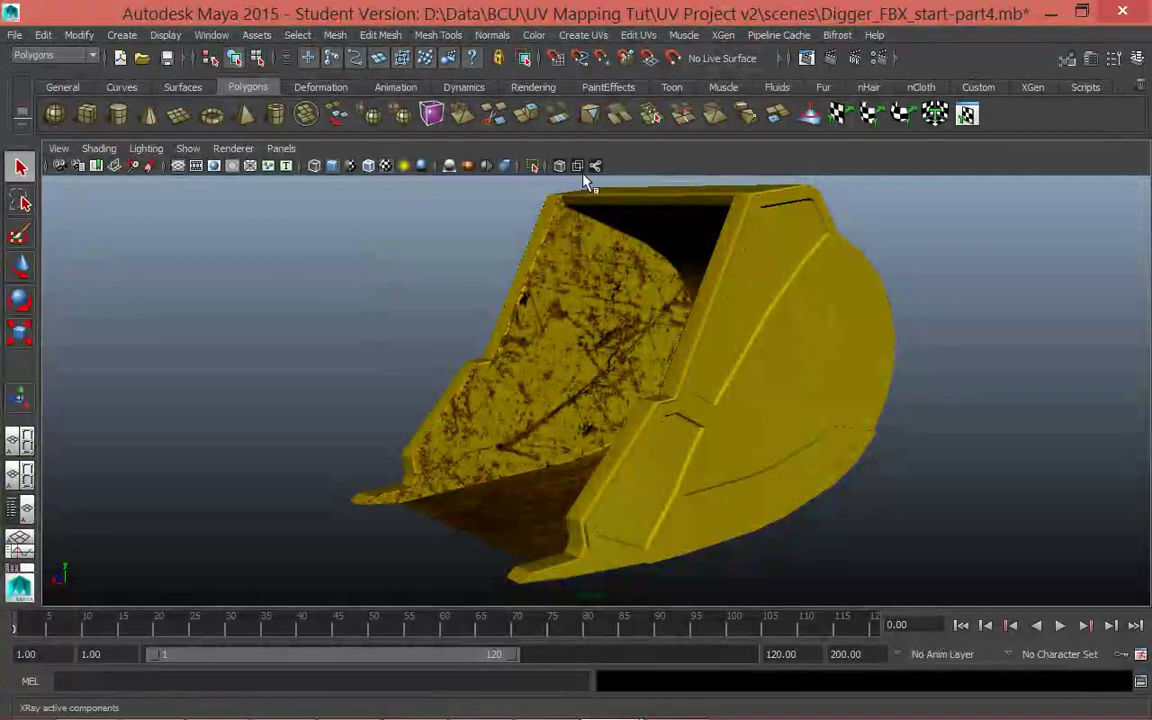
Maximize the UV Texture Editor and update the PSD networks from the saved file.
key(space)
key(space)
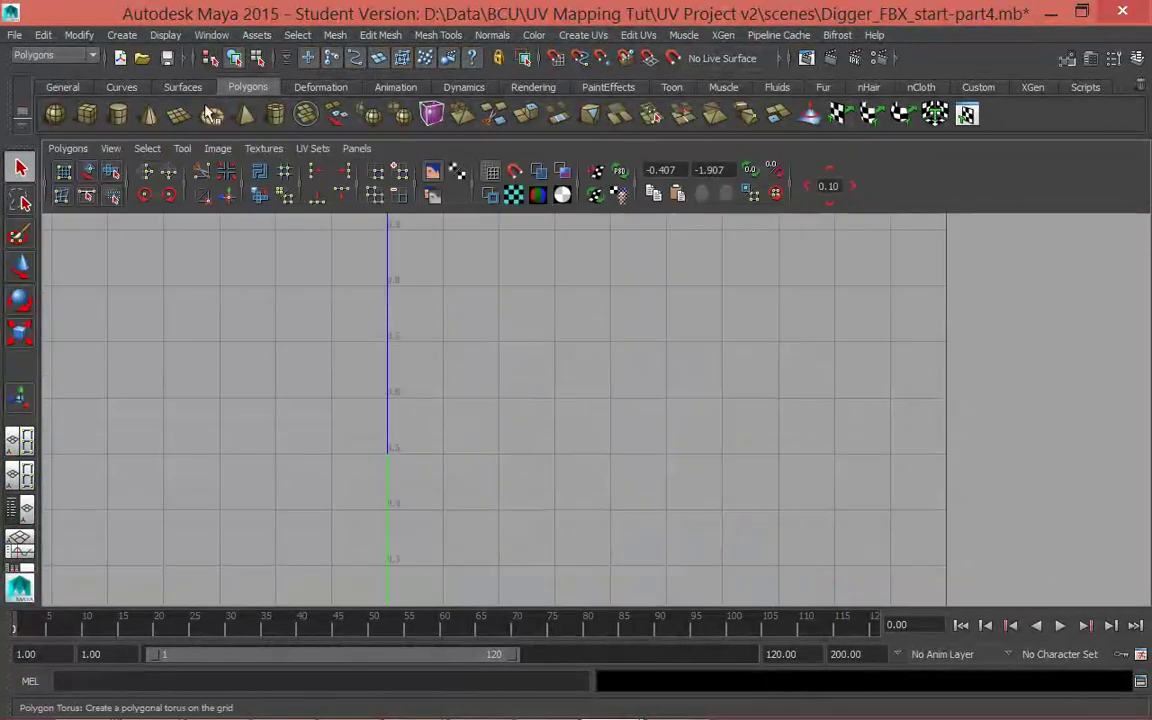
click(266, 149)
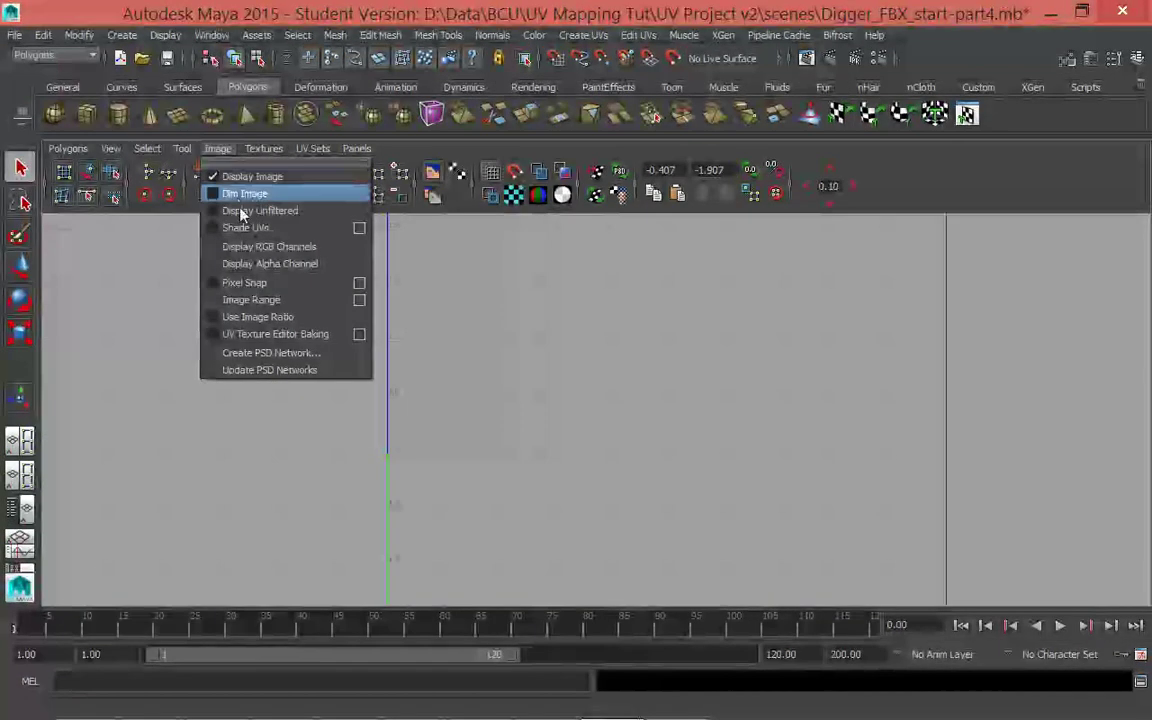
click(238, 192)
click(357, 148)
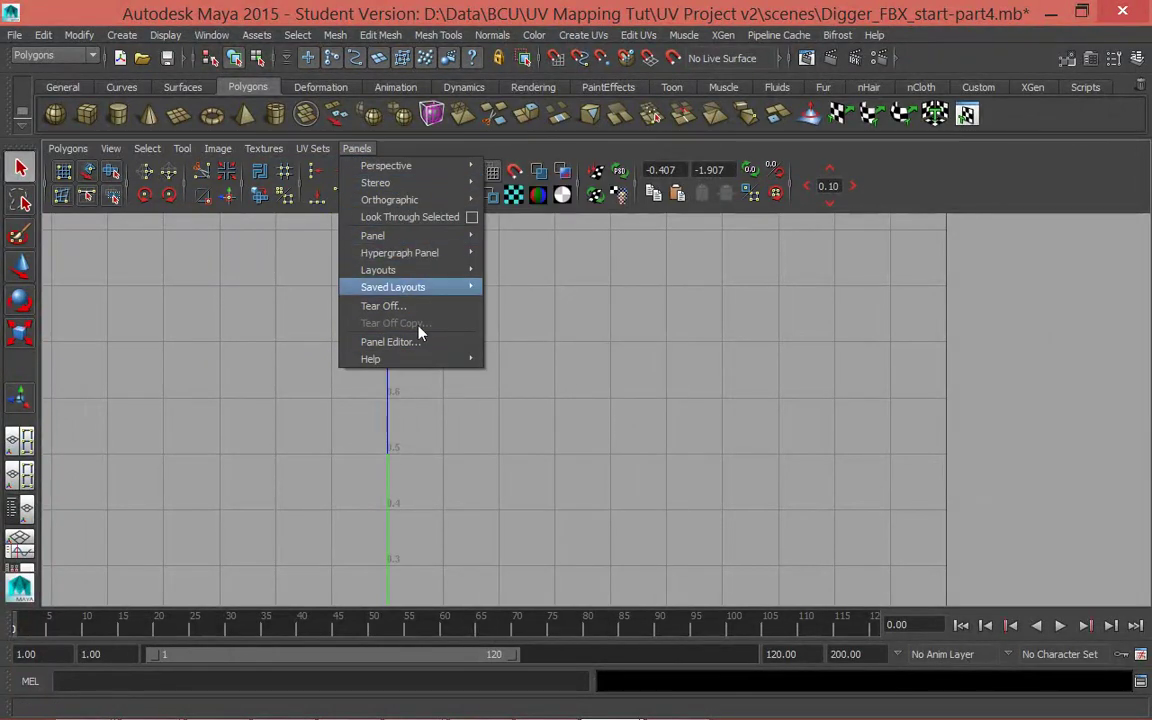
click(389, 199)
click(217, 148)
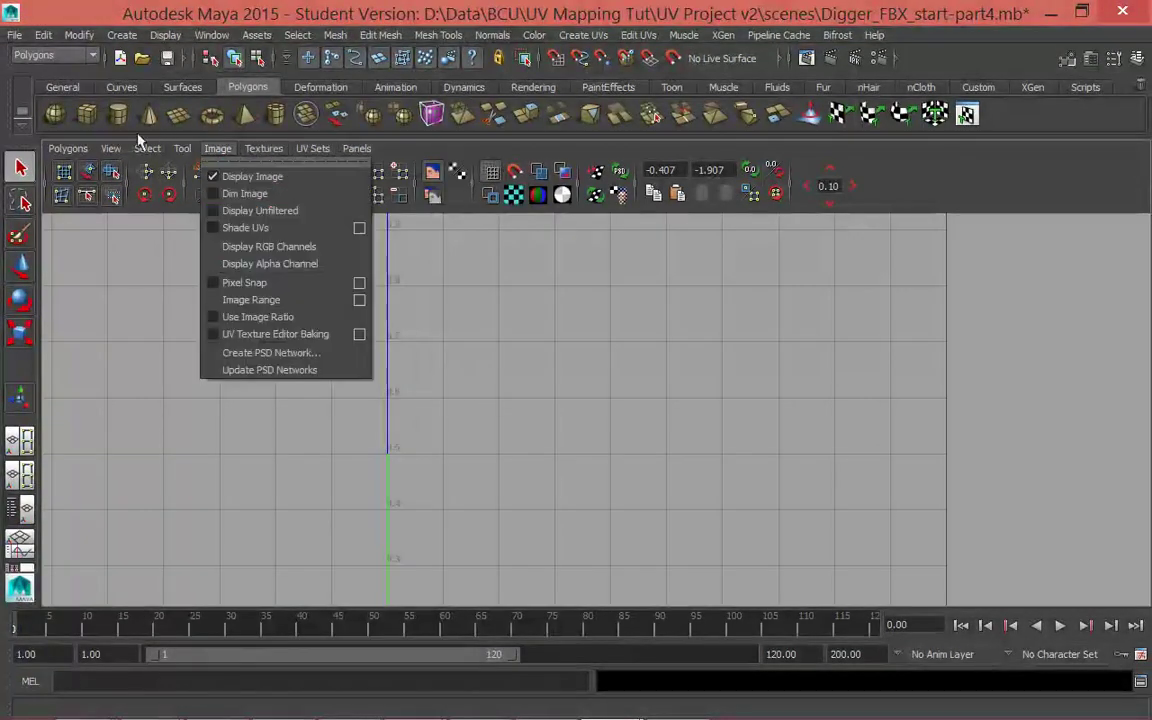
click(182, 148)
click(216, 149)
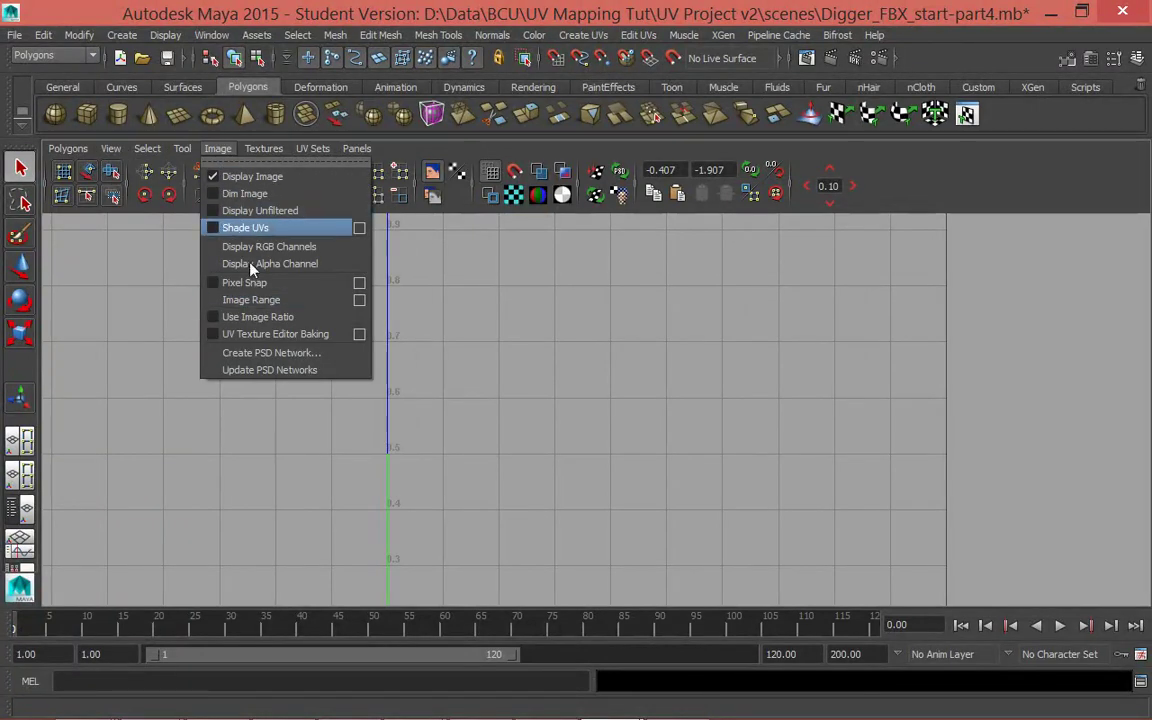
click(262, 370)
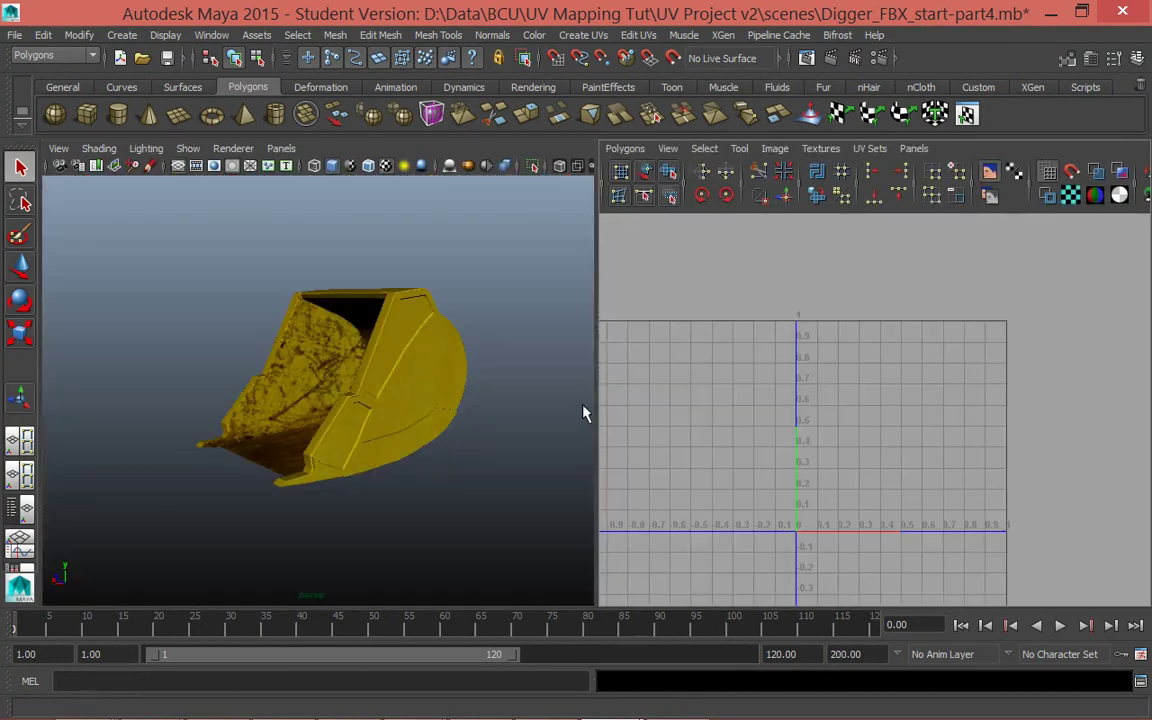
Select the bucket so its UVs appear over the texture, and update the PSD networks again.
click(404, 399)
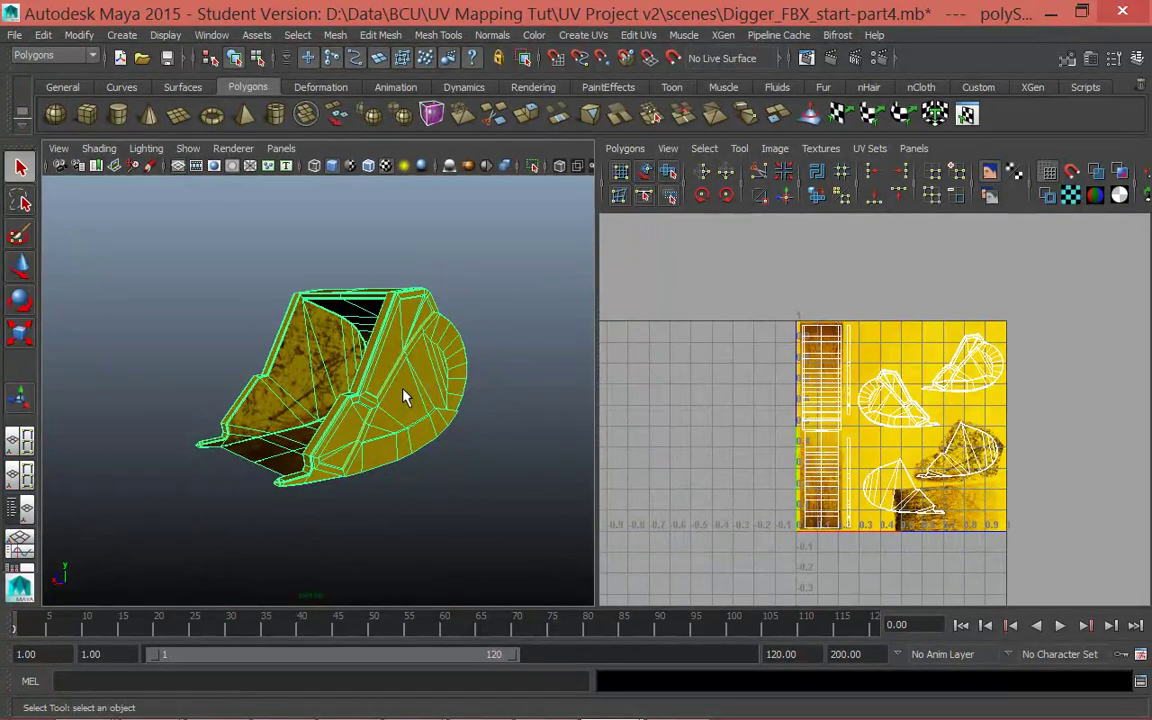
click(703, 148)
click(703, 148)
click(739, 148)
mouse_move(775, 148)
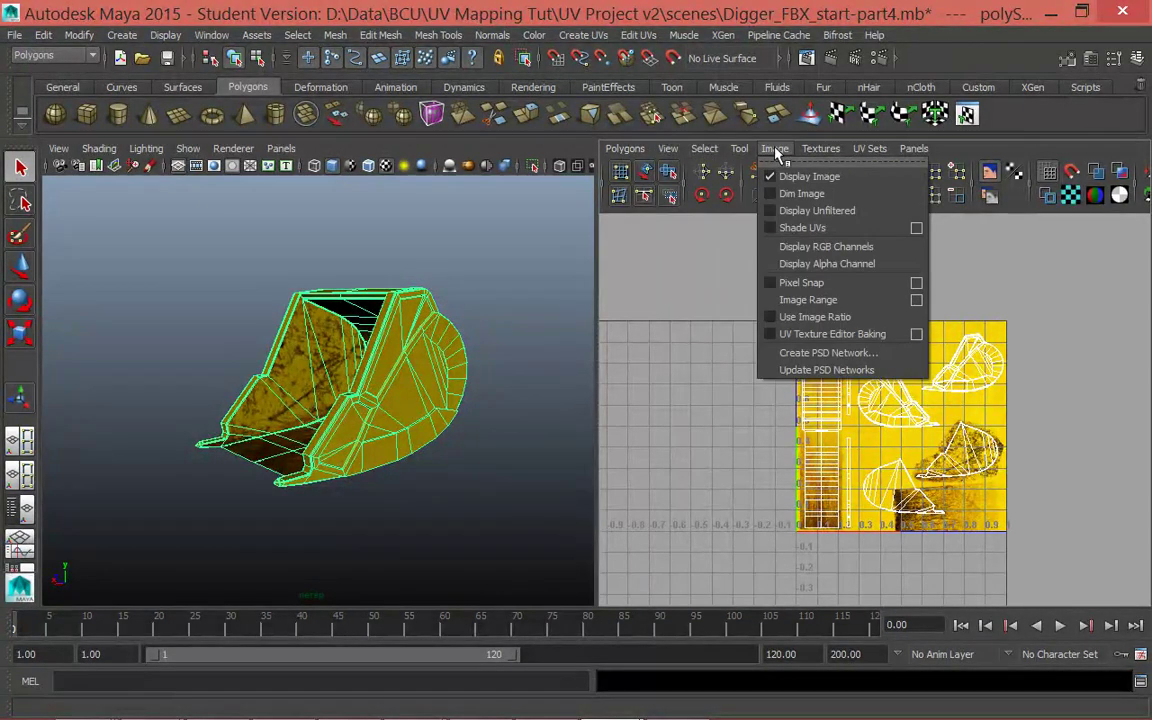
click(826, 369)
Maximize the perspective view, deselect the bucket and examine the scratched texture on its inner side and floor.
key(space)
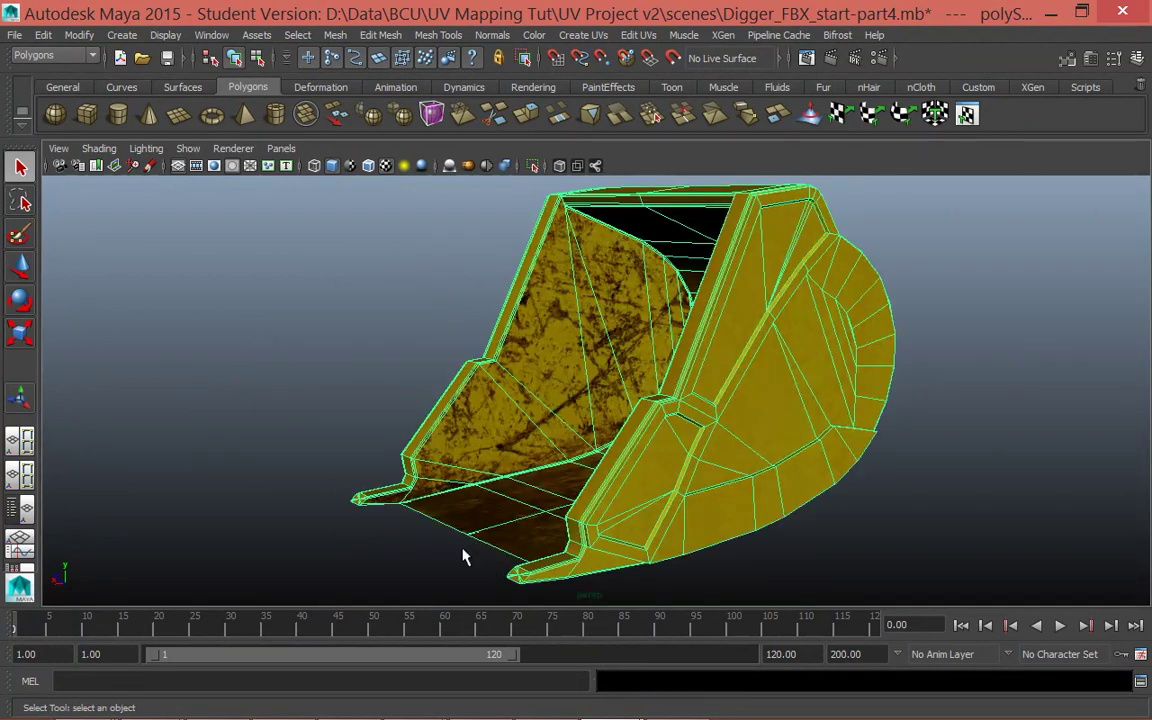
click(345, 509)
mouse_move(432, 522)
alt+mouse_down()
mouse_move(527, 512)
mouse_move(429, 506)
mouse_move(499, 483)
mouse_move(443, 503)
alt+mouse_up()
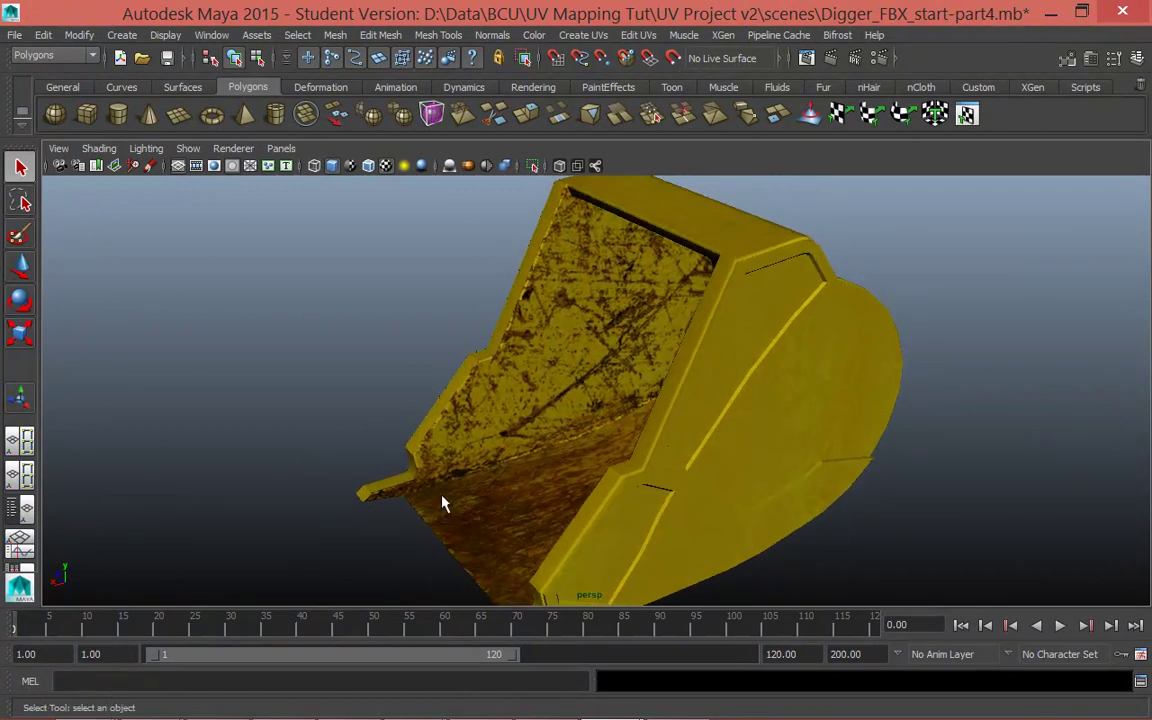
mouse_move(591, 442)
alt+mouse_down()
mouse_move(568, 481)
mouse_move(640, 463)
mouse_move(599, 465)
alt+mouse_up()
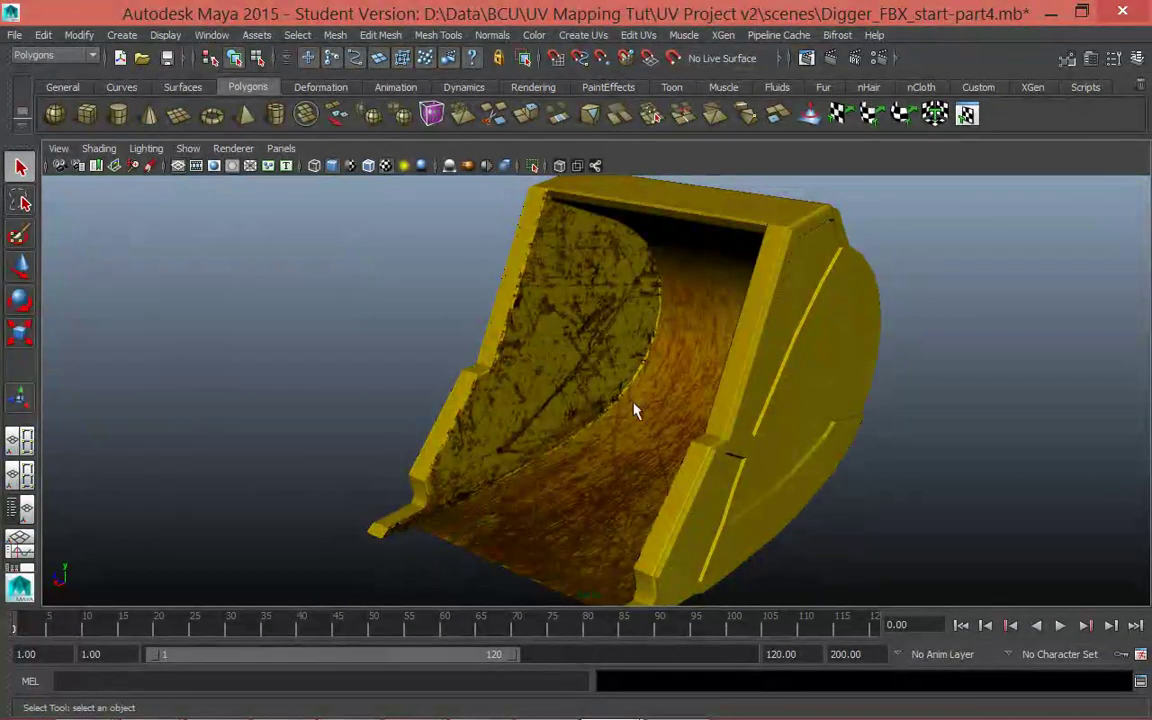
Switch to Photoshop and dodge and burn the scratches on the side panel and the rectangular scratch patch of Layer 4.
alt+drag(657, 371, 566, 465)
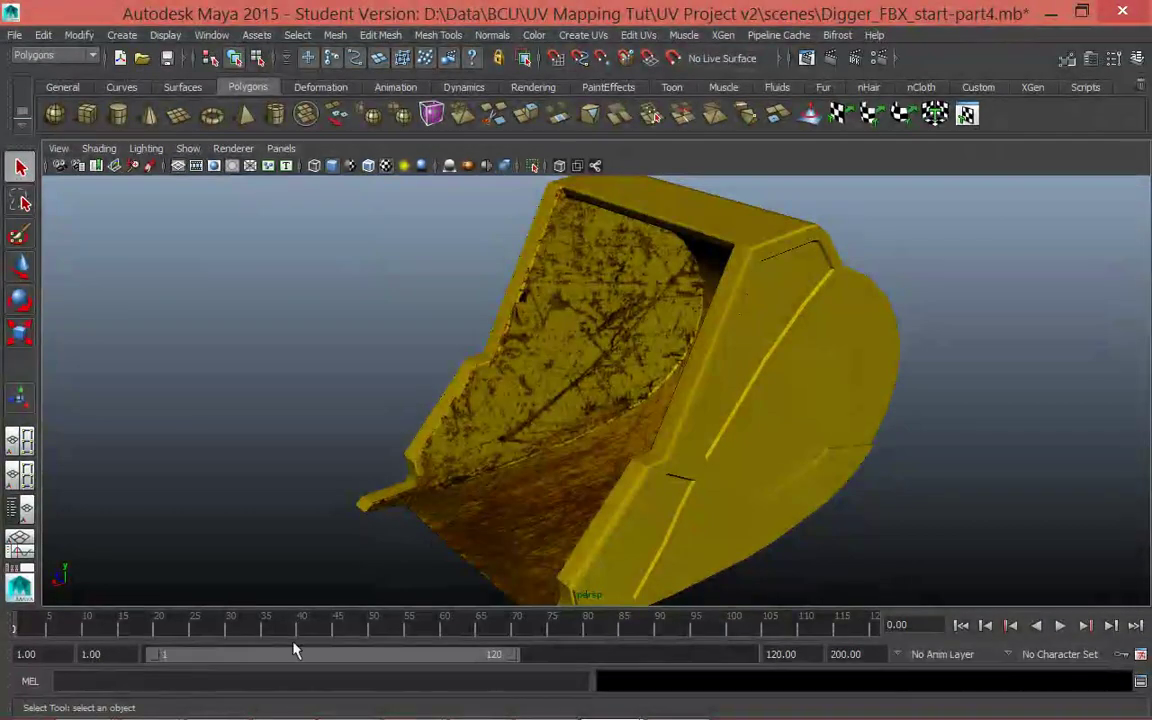
mouse_move(612, 708)
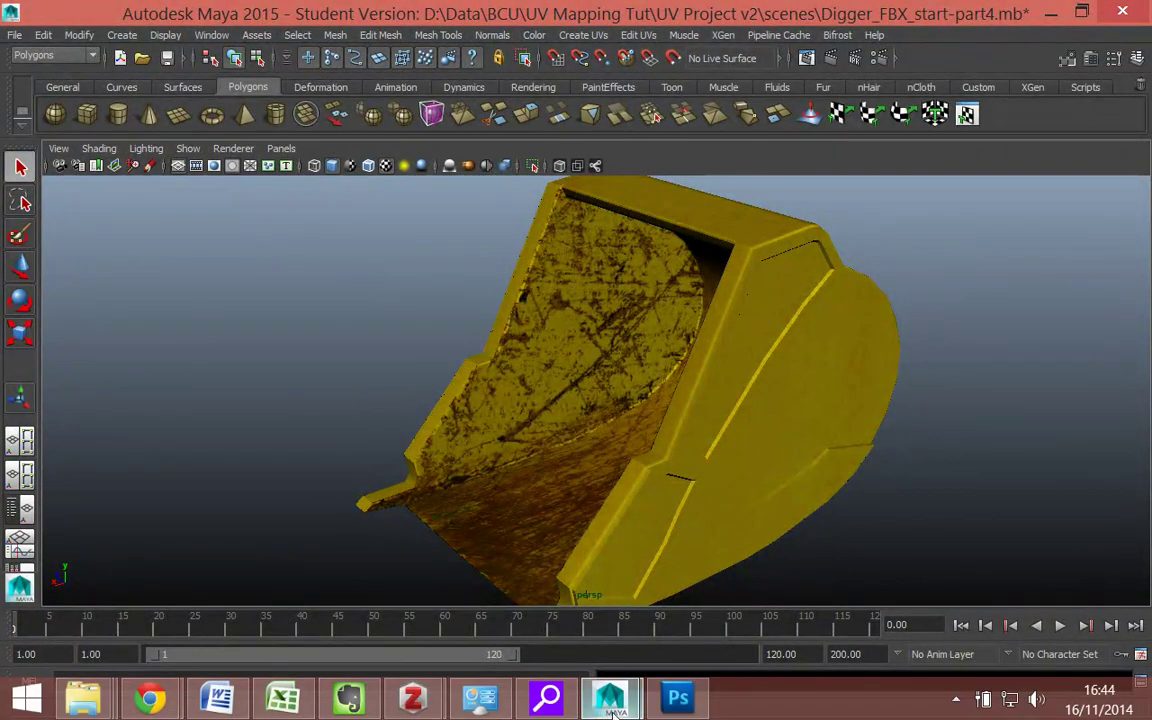
click(672, 702)
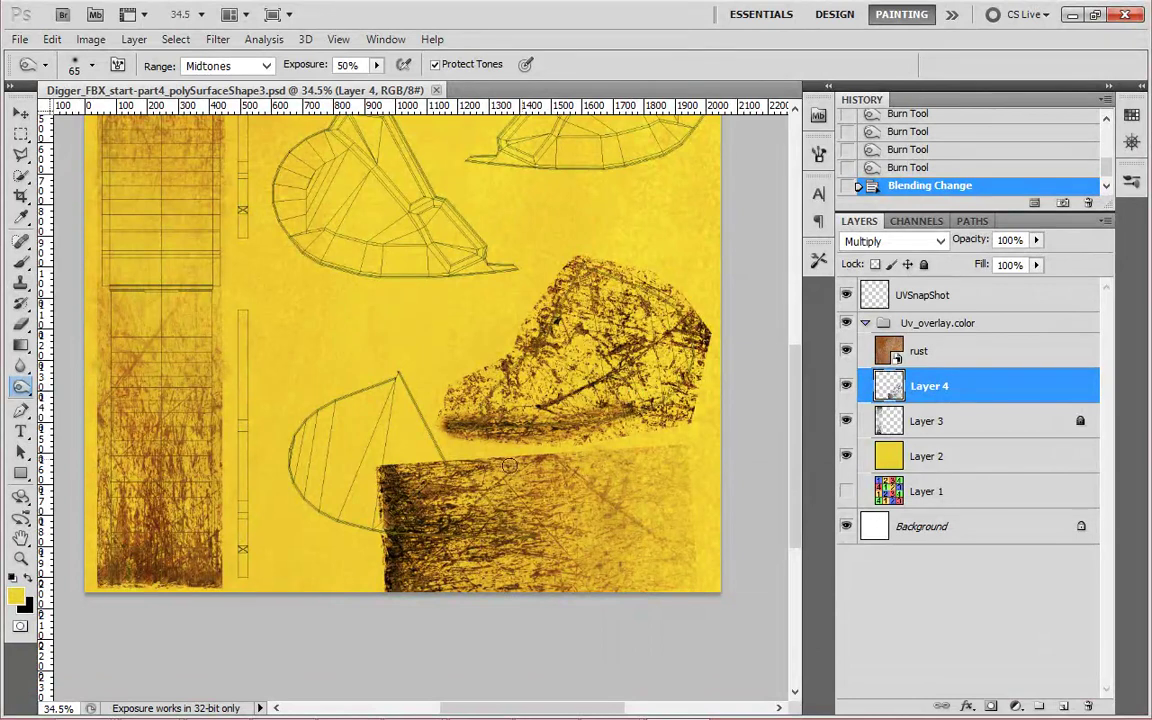
alt+drag(436, 546, 590, 330)
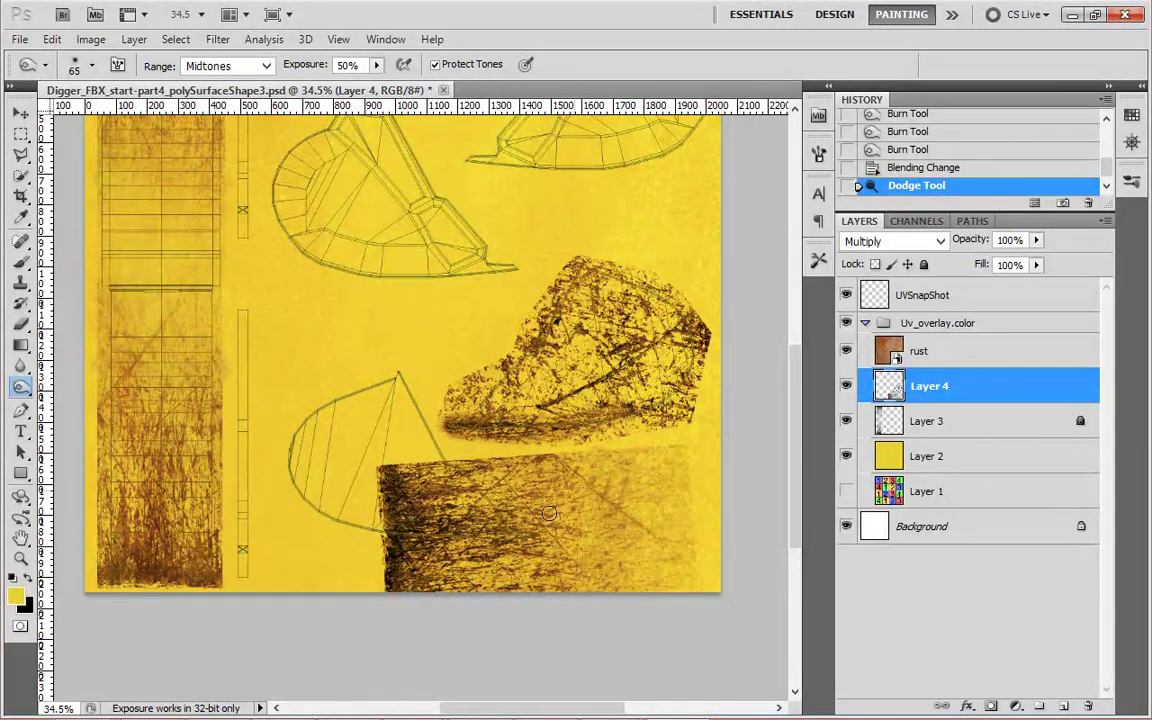
mouse_move(522, 531)
mouse_down()
mouse_move(644, 443)
mouse_move(631, 415)
mouse_up()
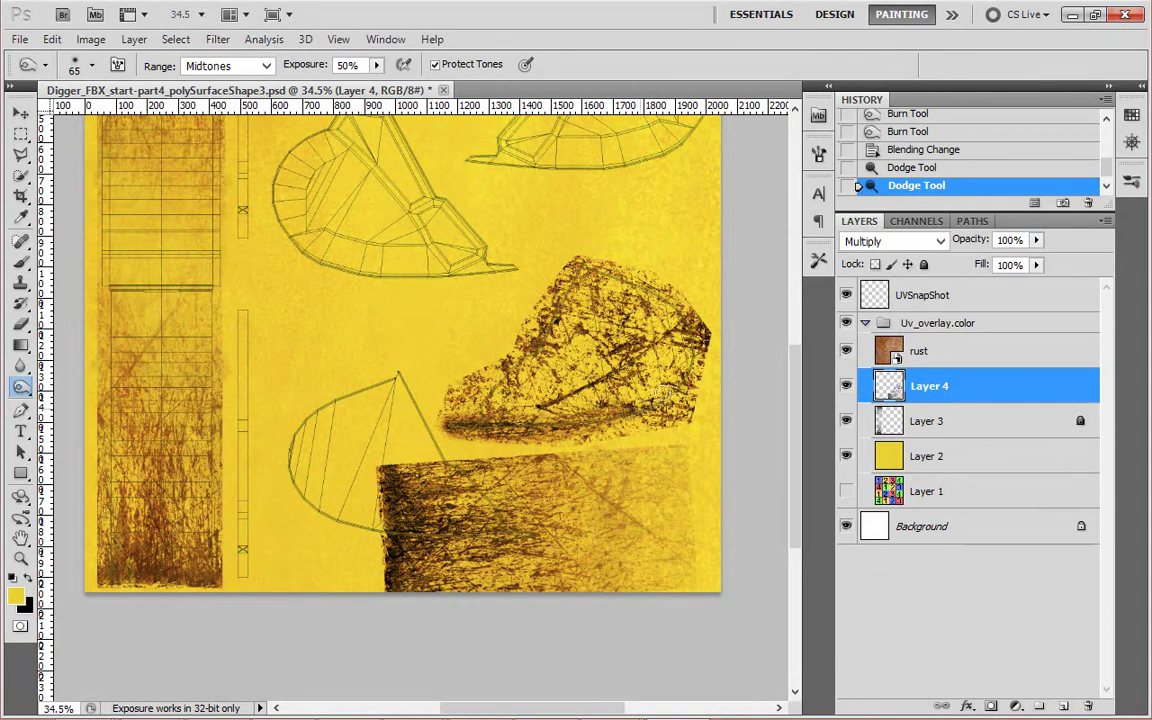
alt+click(609, 342)
alt+click(609, 342)
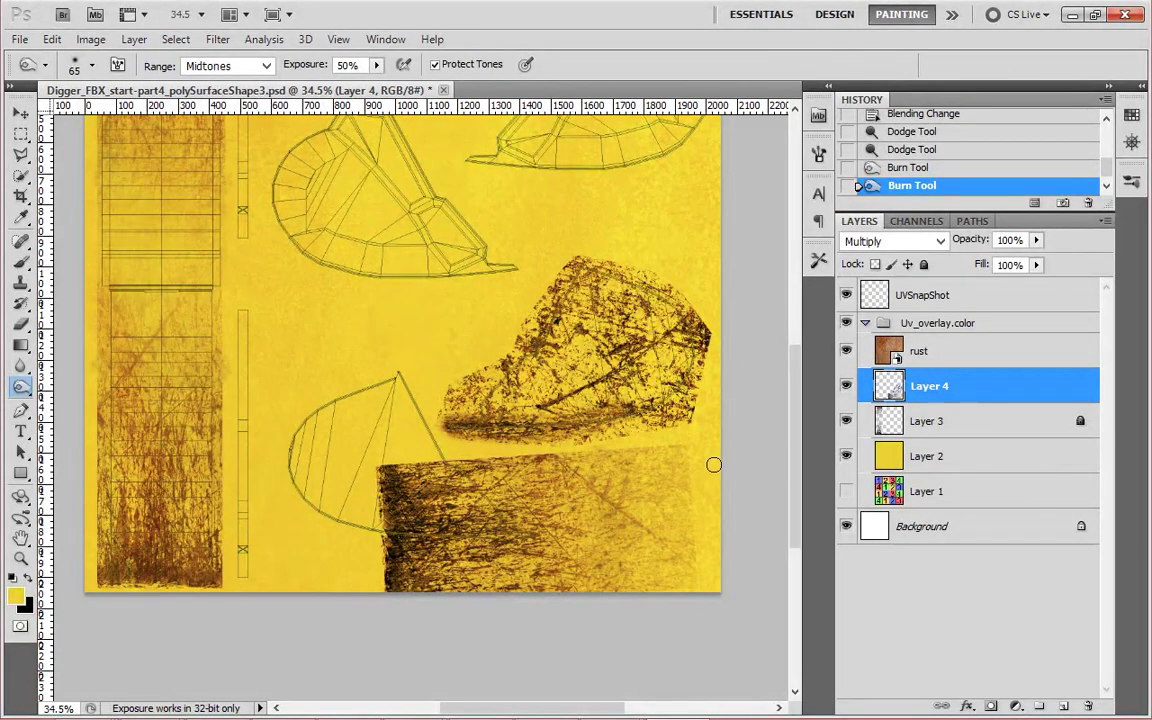
drag(516, 522, 567, 484)
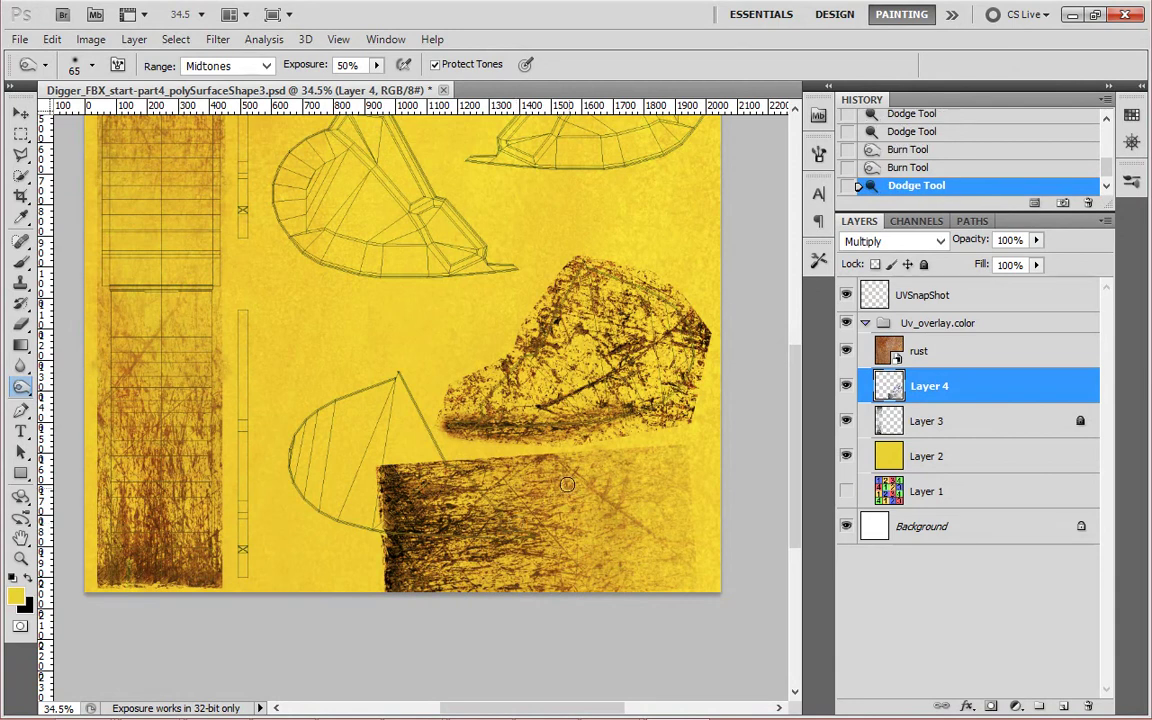
Clone scratches from the rectangular patch onto the side panel's outer edge and upper area with the Clone Stamp on Layer 4.
click(20, 344)
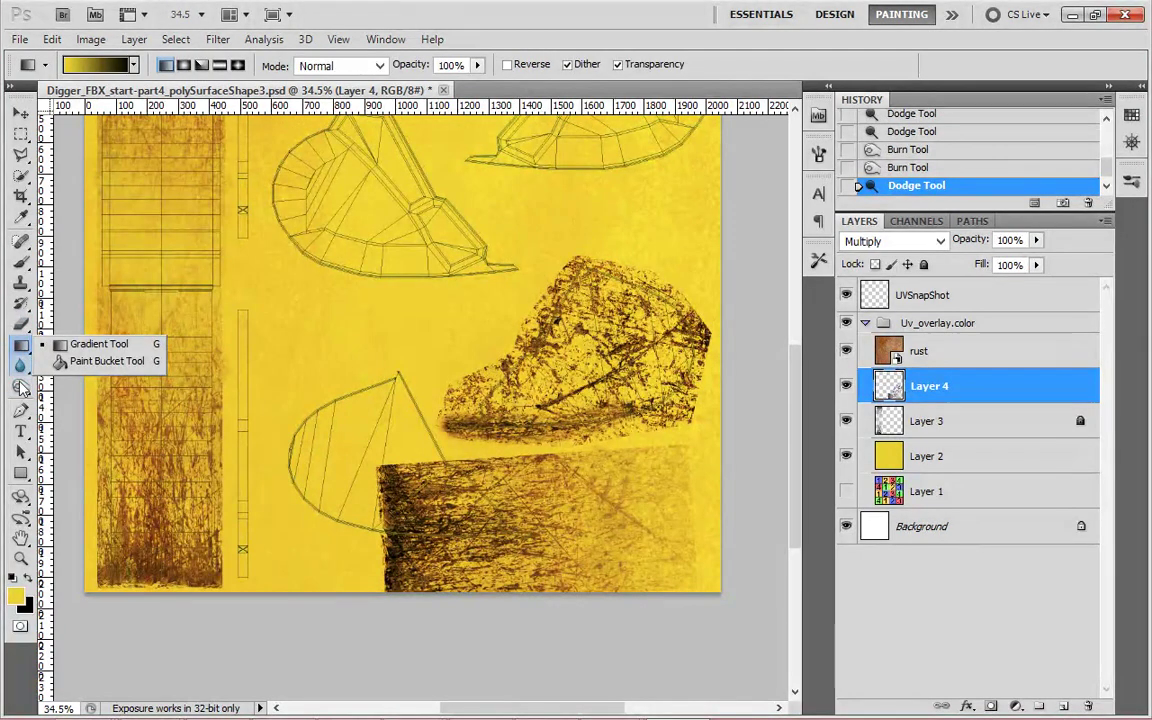
click(20, 388)
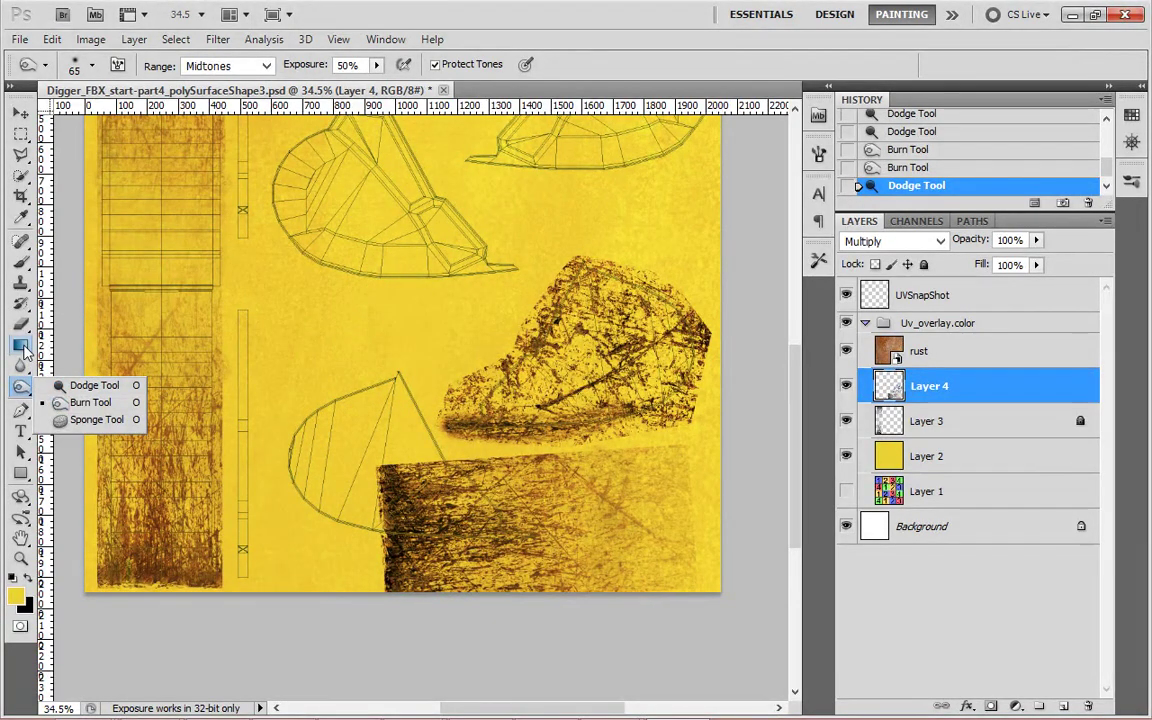
click(21, 283)
click(505, 506)
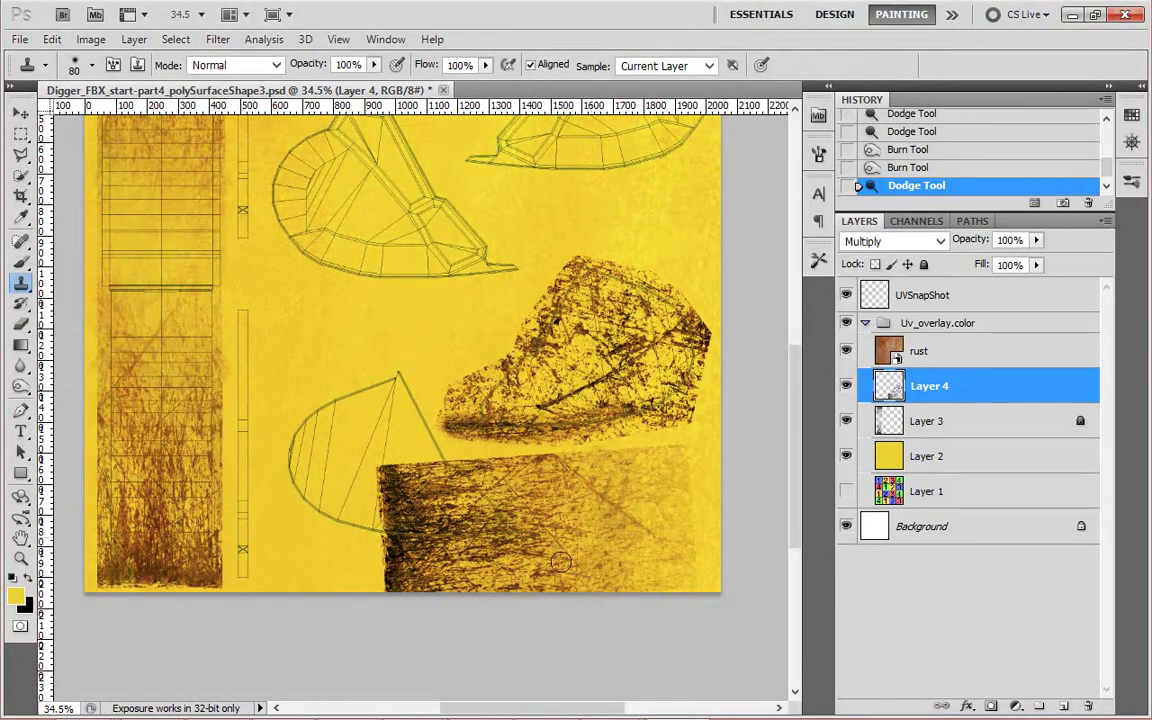
drag(673, 395, 688, 370)
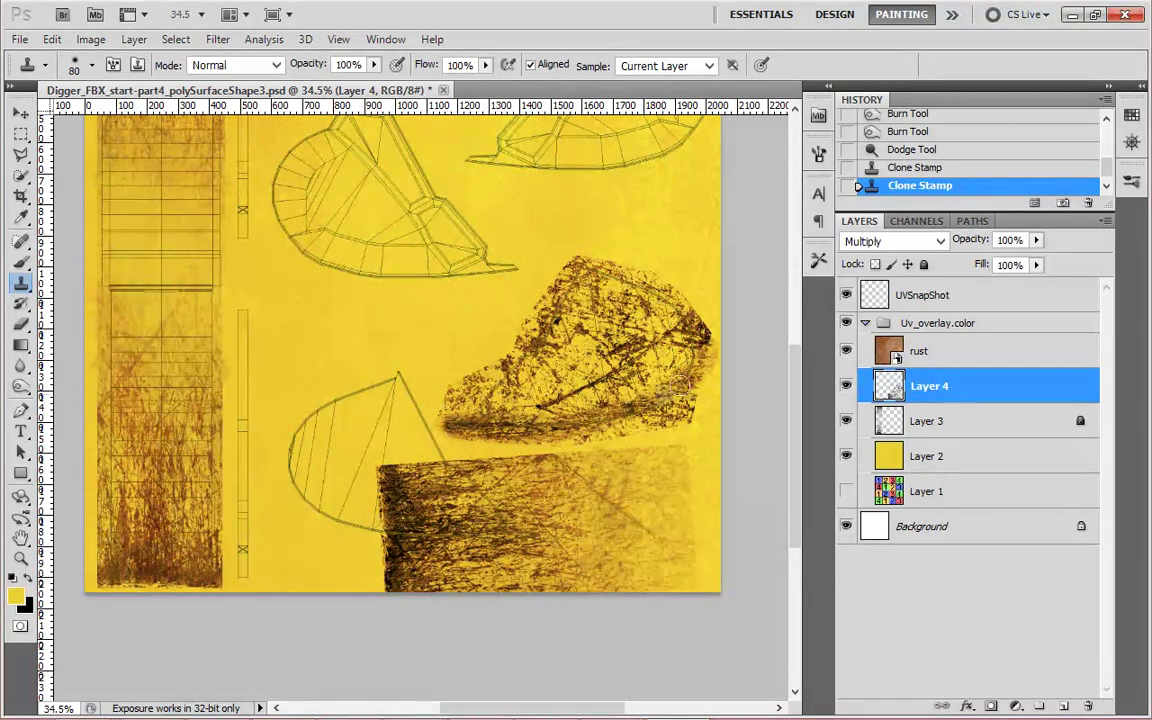
mouse_move(624, 319)
mouse_down()
mouse_move(686, 330)
mouse_move(618, 300)
mouse_up()
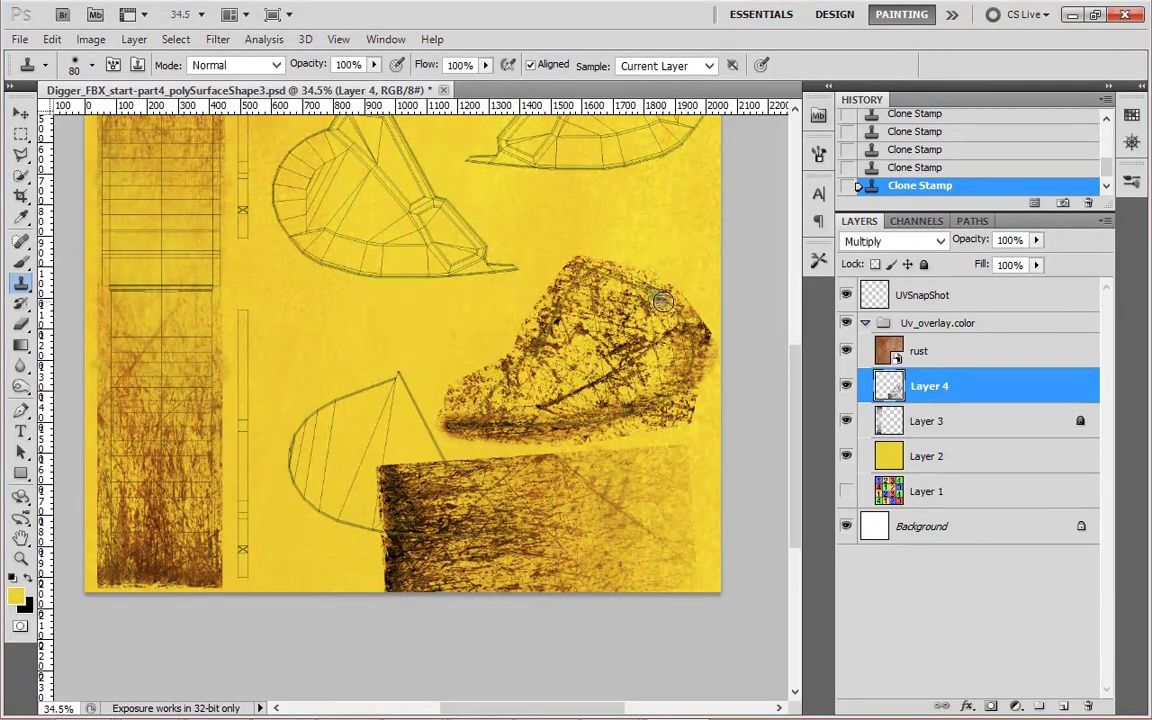
drag(689, 333, 700, 377)
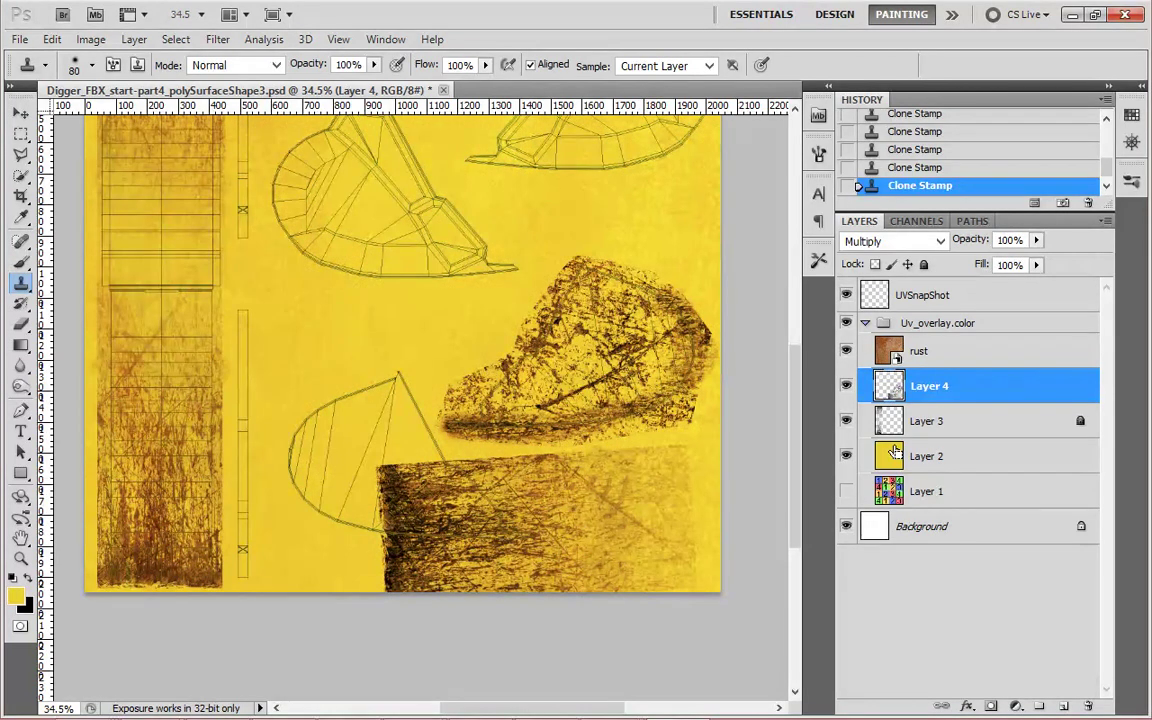
Step back three clone strokes in the history and clone scratches over the side panel again.
click(910, 167)
click(910, 149)
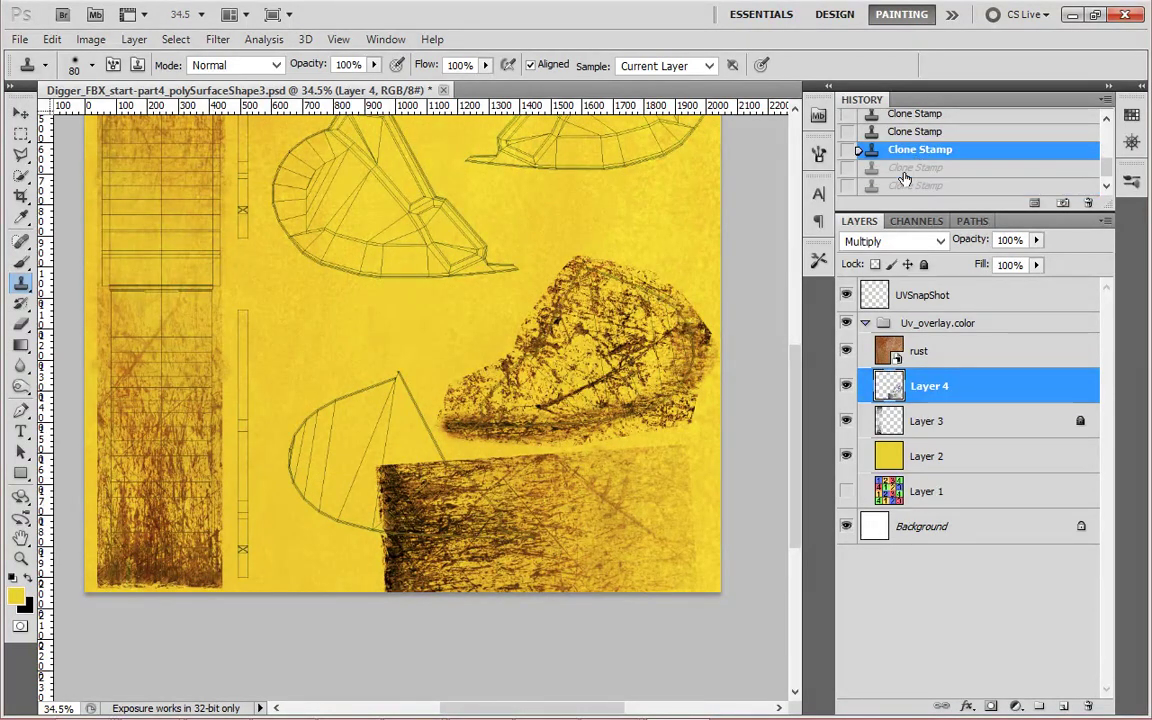
click(910, 131)
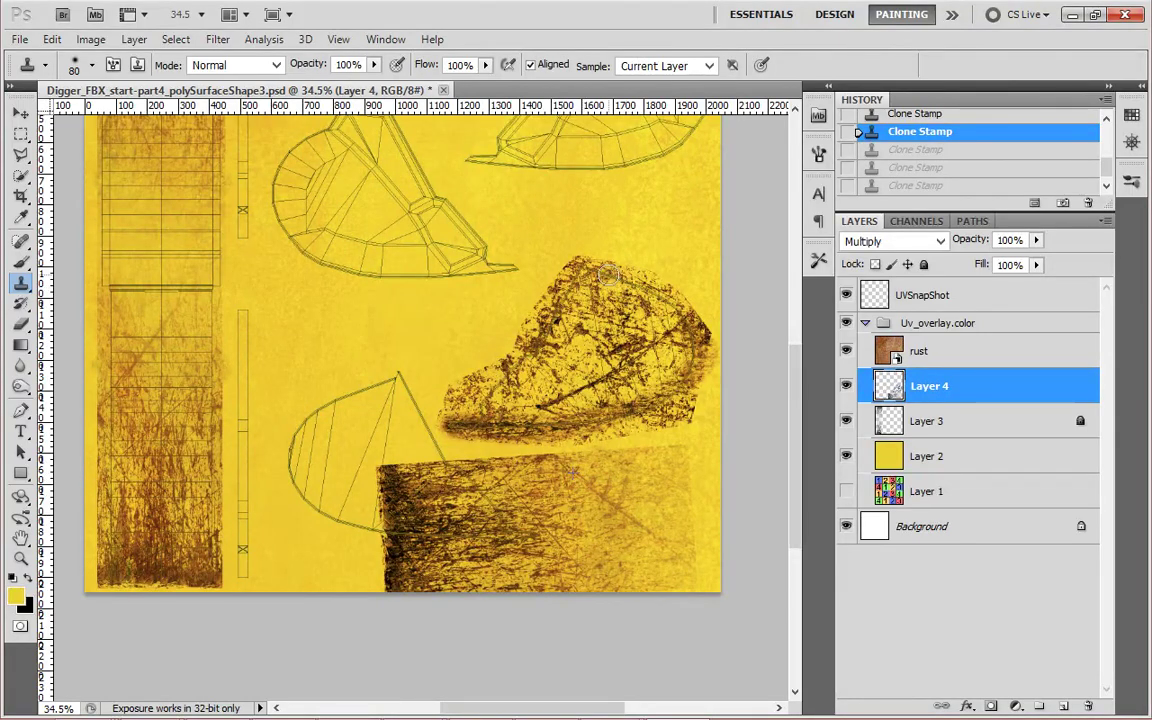
drag(632, 340, 688, 363)
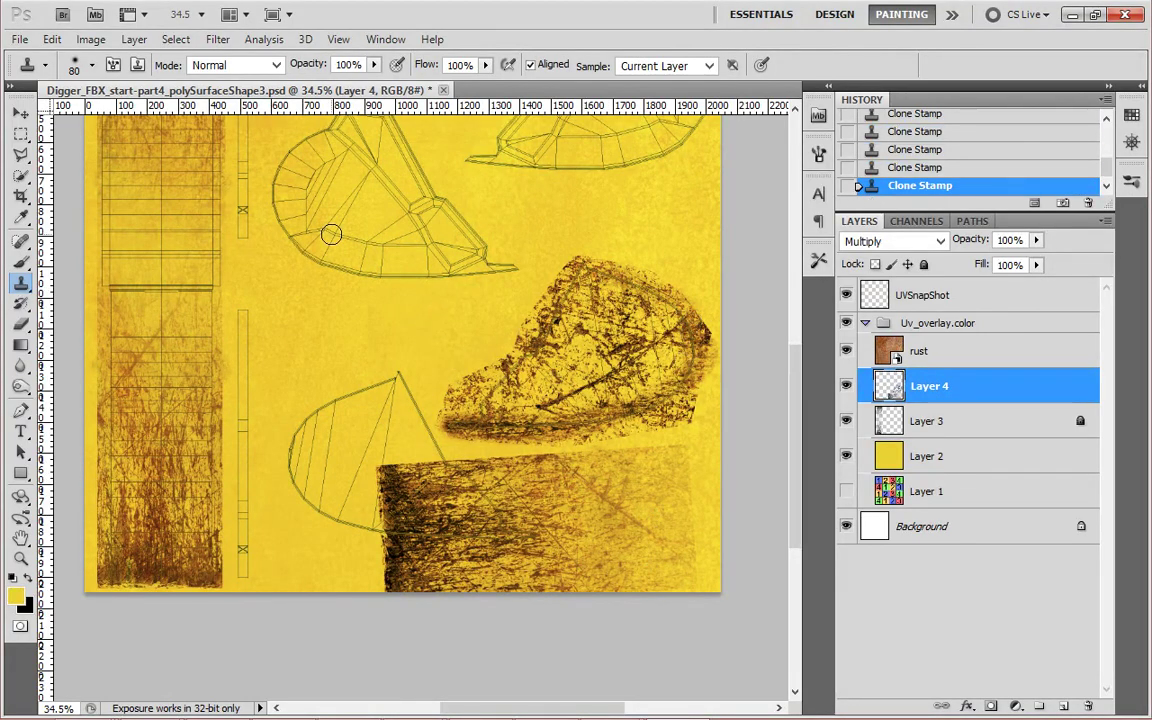
Save the layered PSD with the reworked side panel and return to Maya.
click(52, 40)
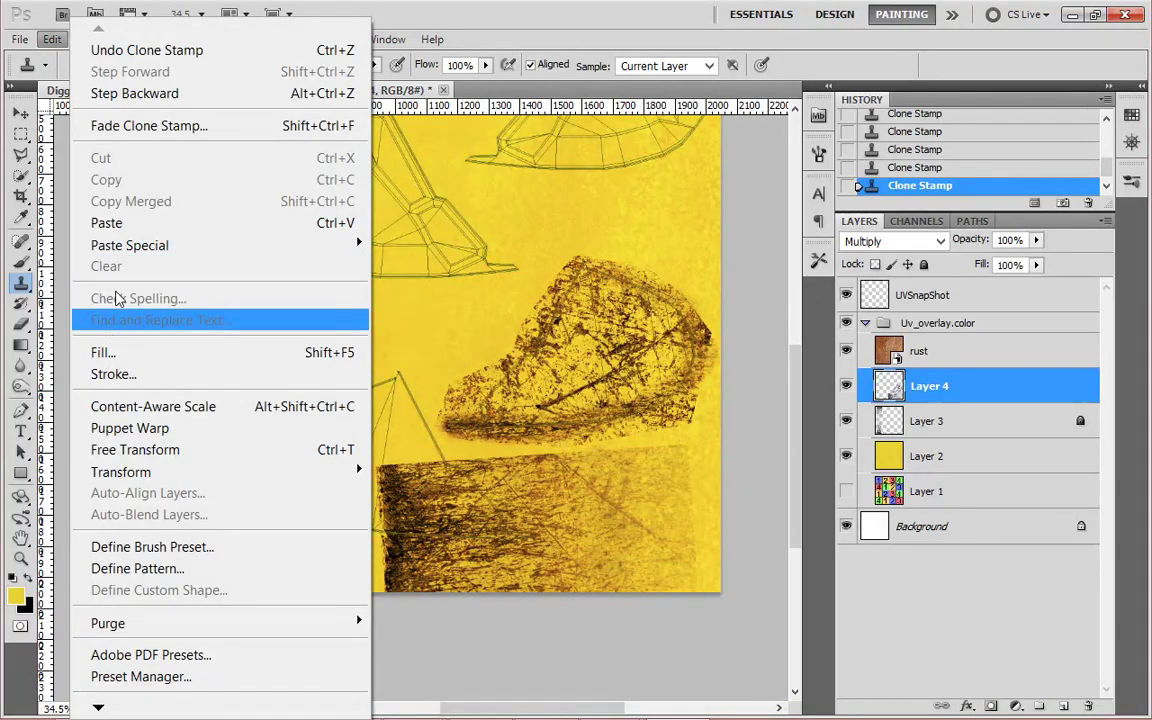
mouse_move(16, 46)
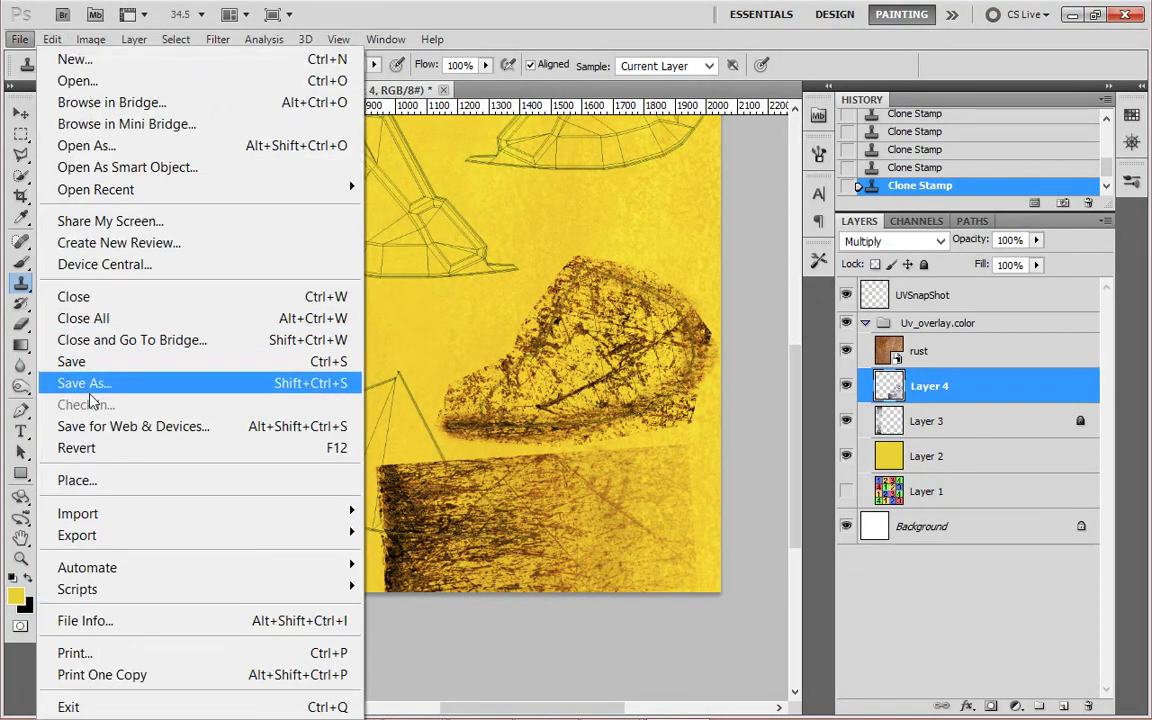
click(88, 361)
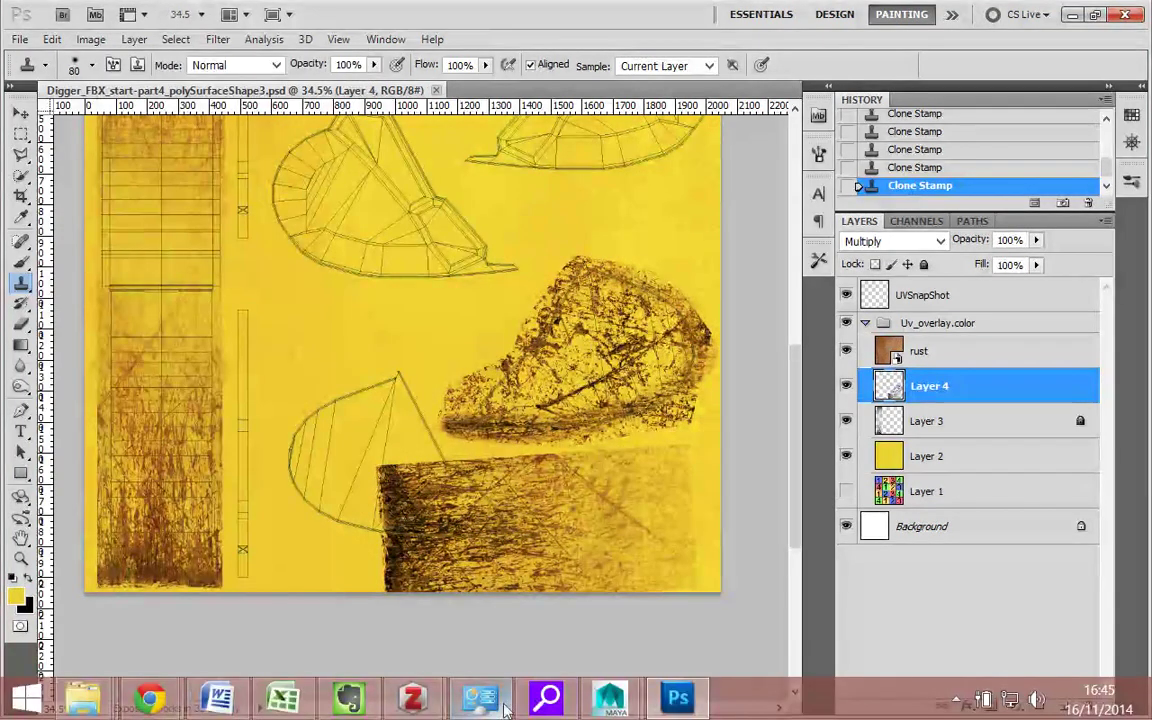
mouse_move(610, 698)
click(698, 536)
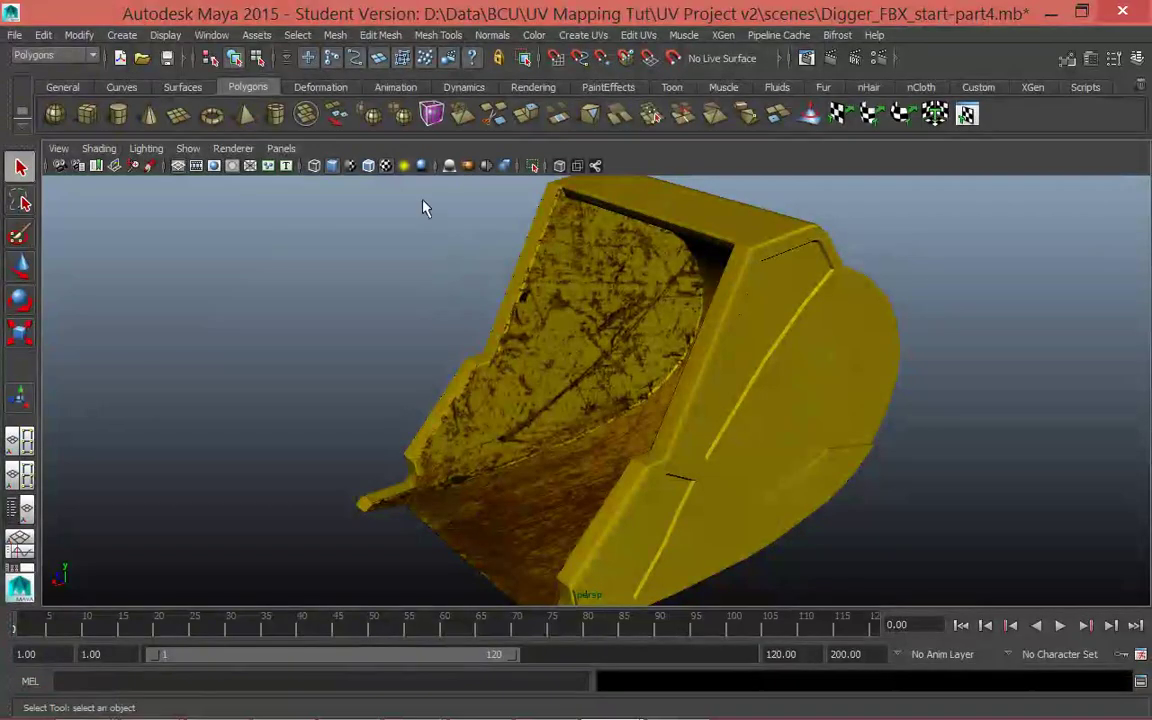
Show the UV Texture Editor beside the perspective view, select the bucket and update the PSD networks.
key(space)
key(space)
key(space)
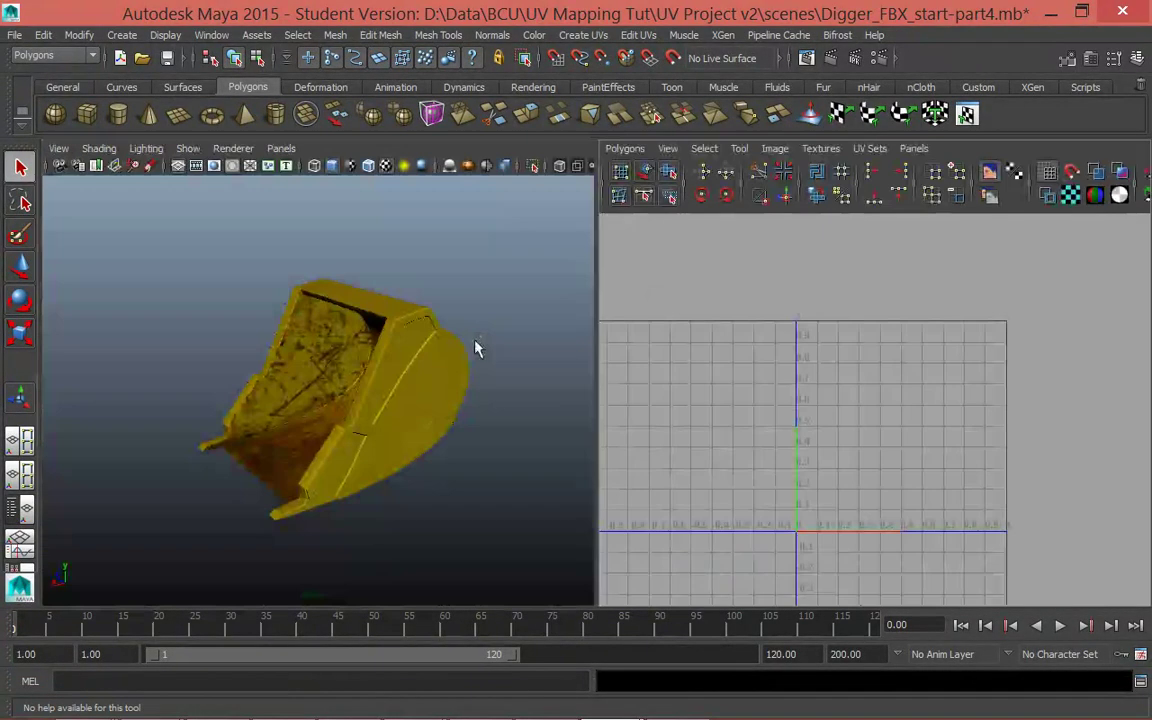
click(427, 305)
click(704, 148)
mouse_move(775, 148)
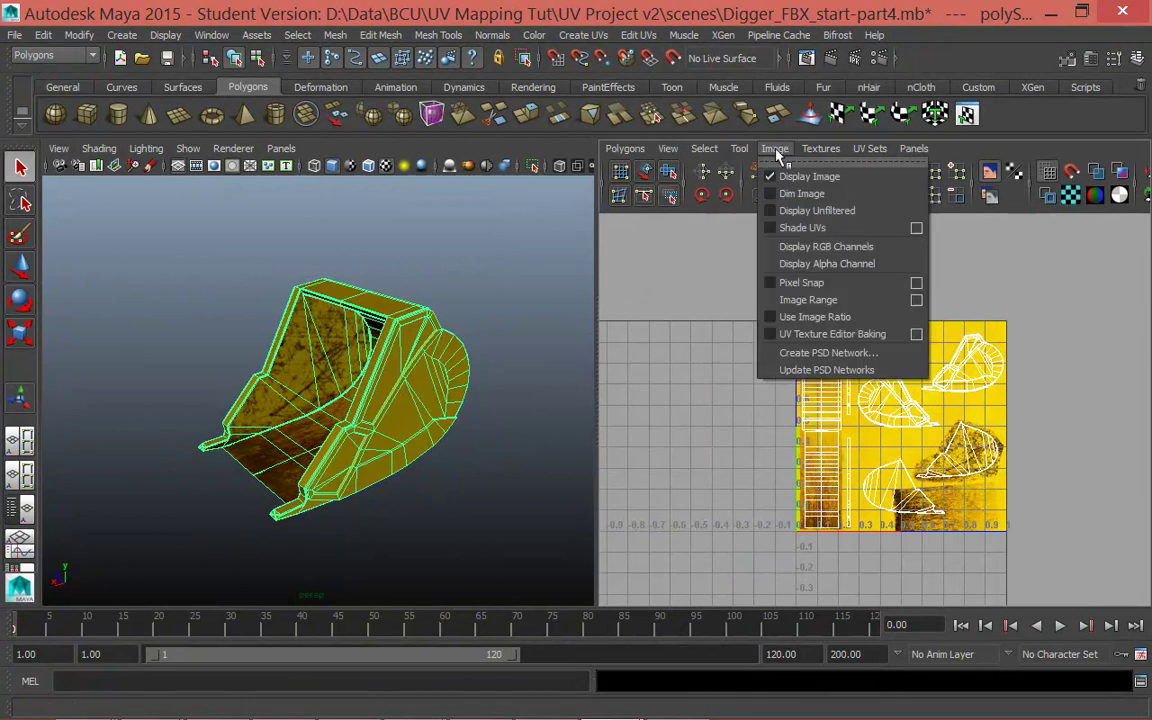
click(828, 370)
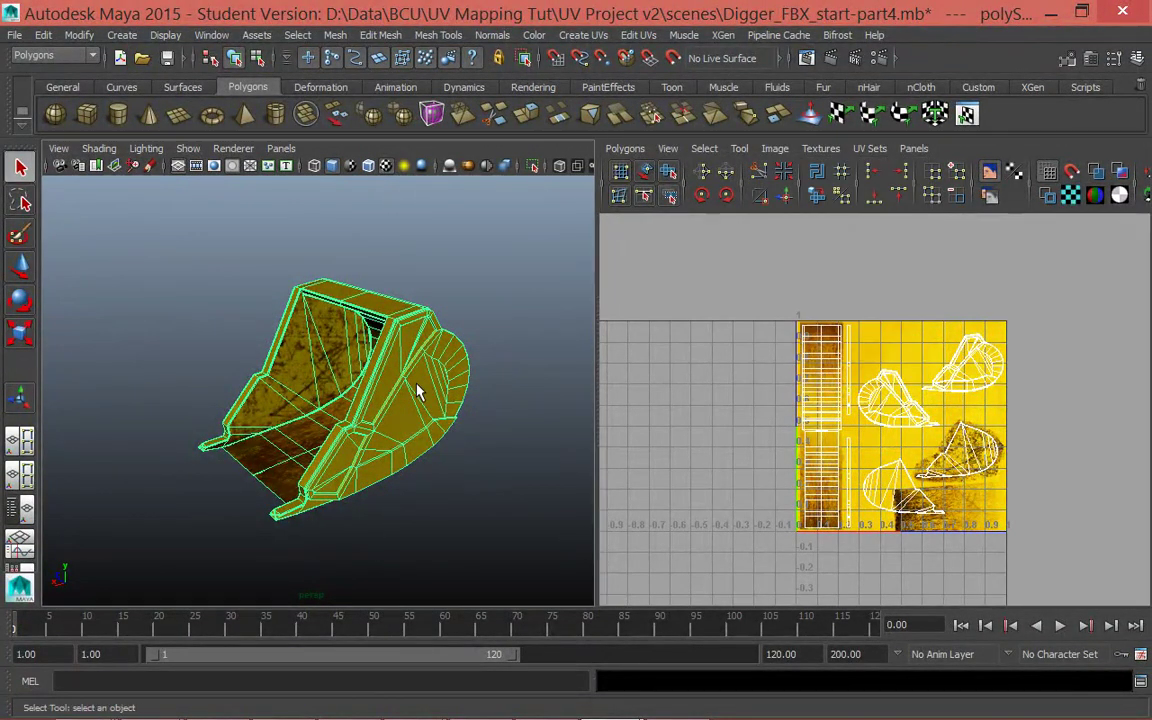
Maximize the perspective view, deselect the bucket and examine the updated scratches on its inner side and floor.
key(space)
click(955, 463)
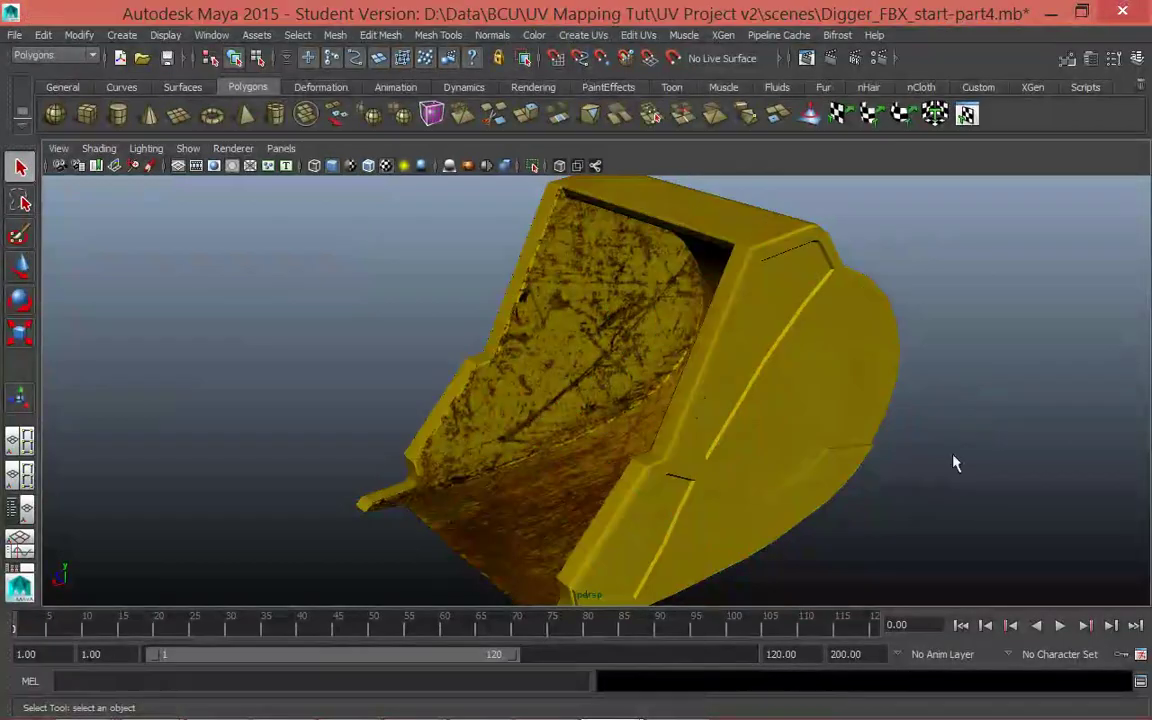
alt+drag(769, 476, 787, 458)
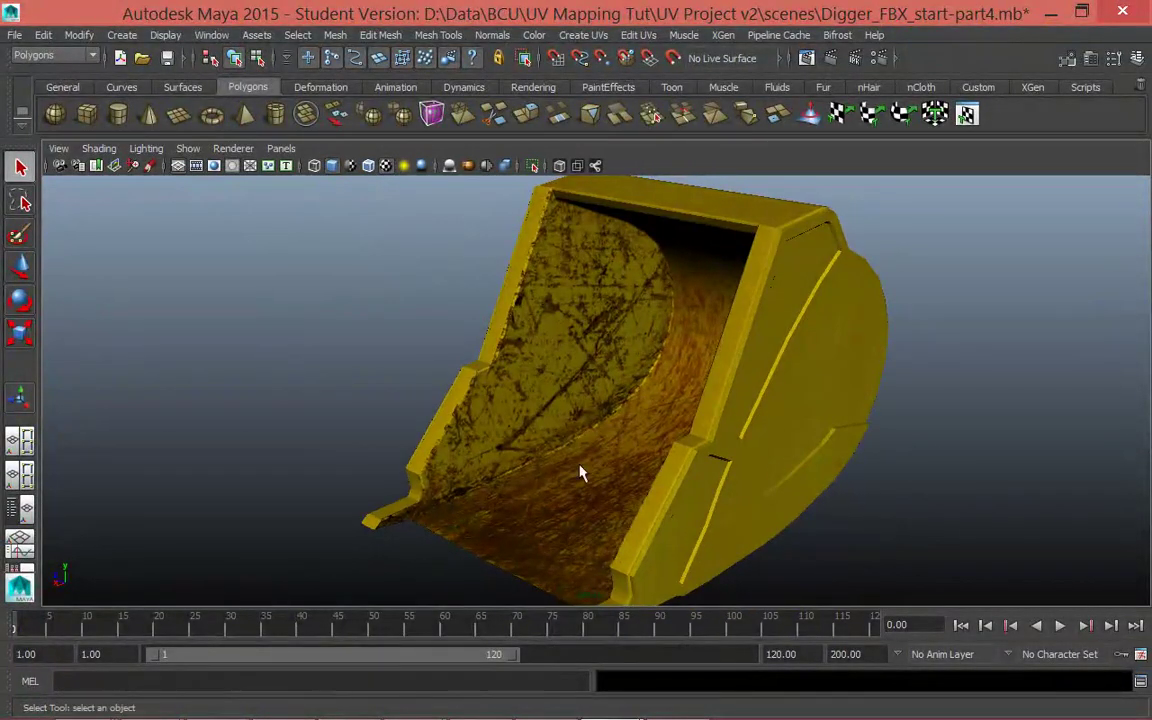
alt+drag(557, 413, 812, 432)
alt+drag(764, 489, 548, 471)
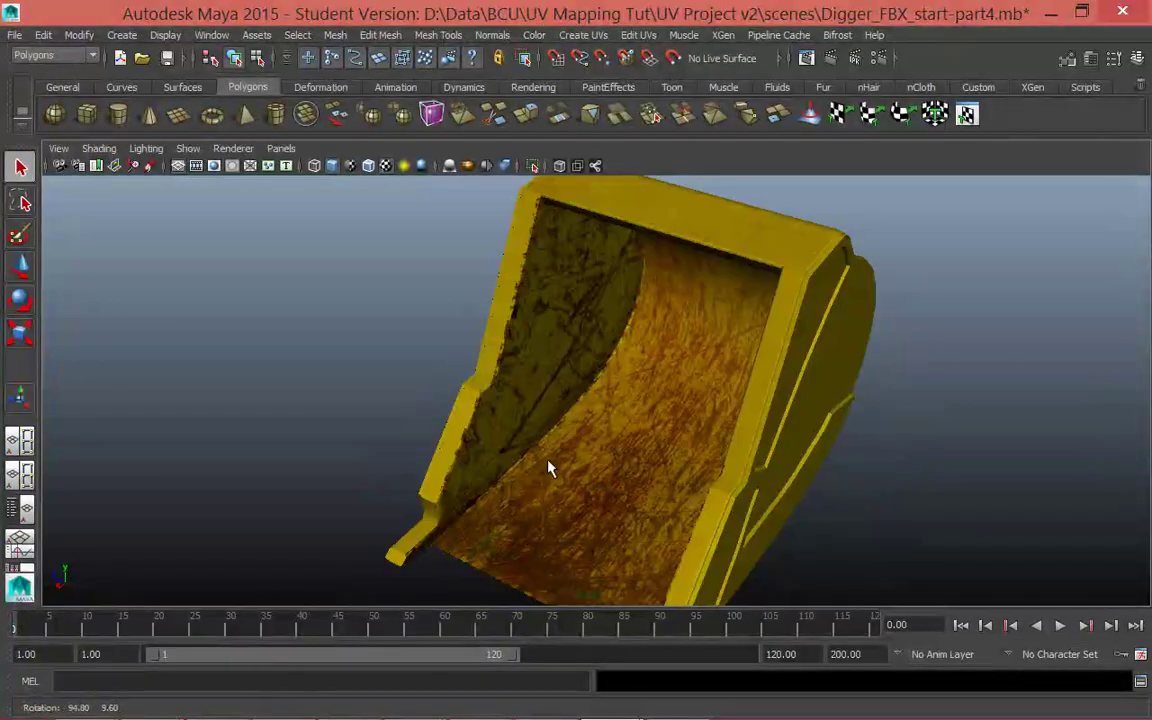
Restore the two-pane layout, switch to Photoshop, and outline the rectangular scratch patch on Layer 4 with the Polygonal Lasso and delete it.
key(space)
click(678, 697)
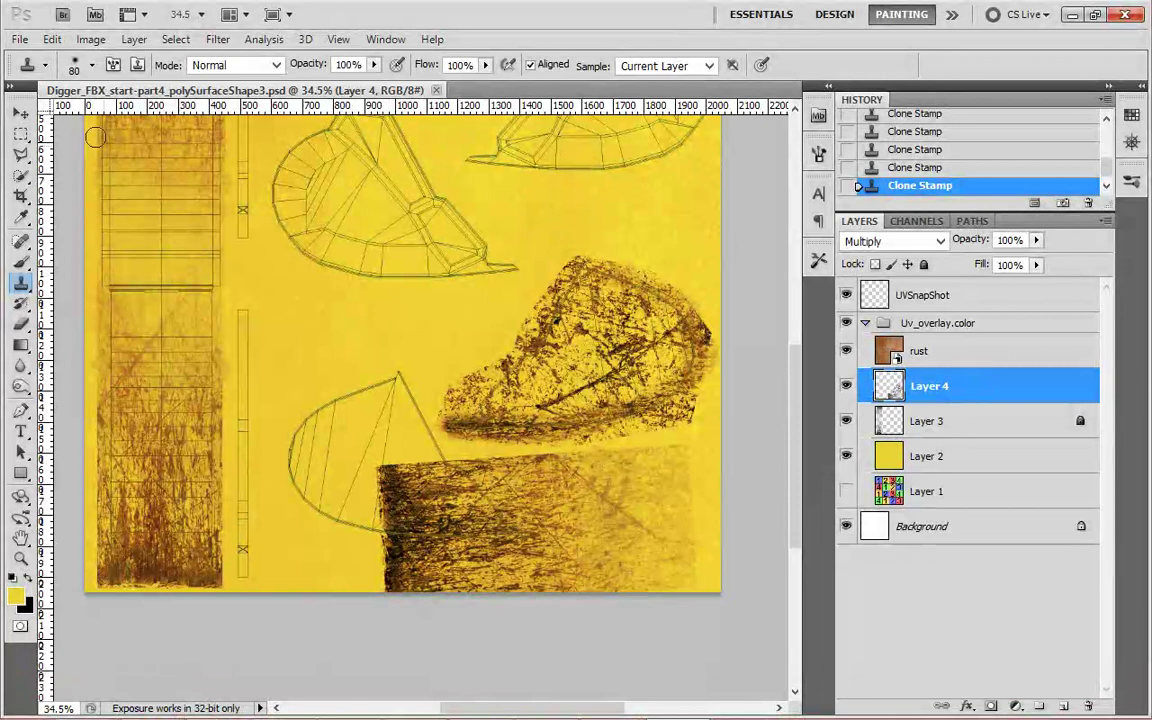
click(20, 137)
drag(21, 154, 142, 172)
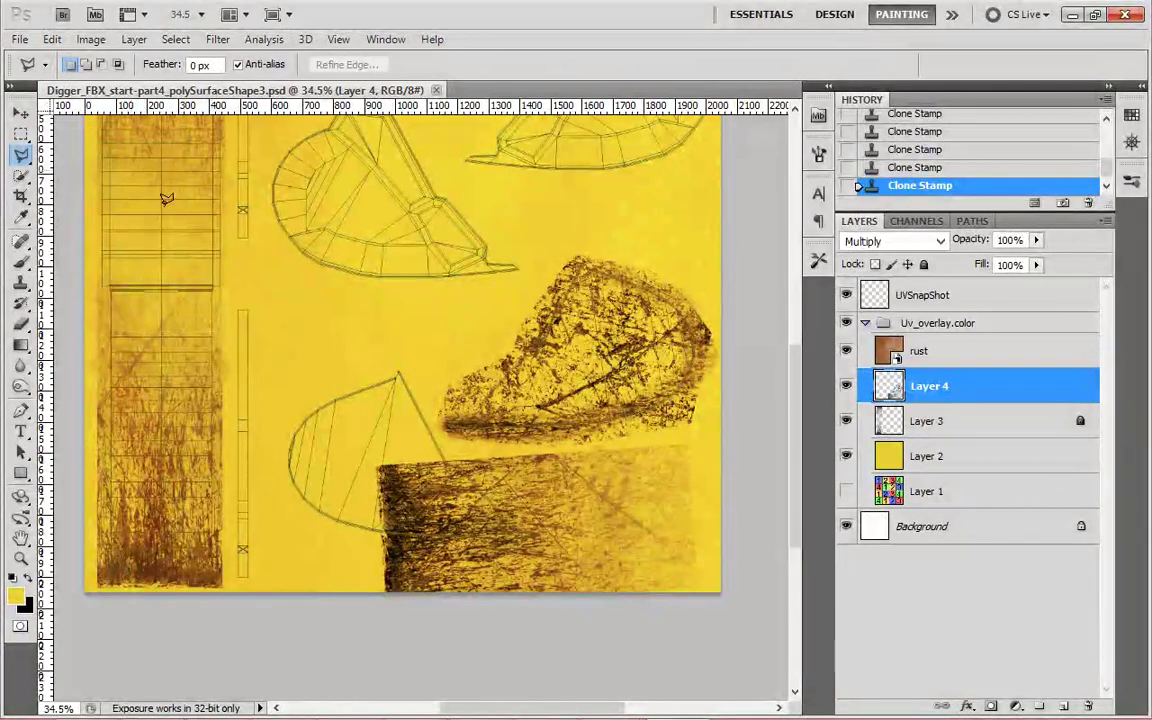
click(374, 461)
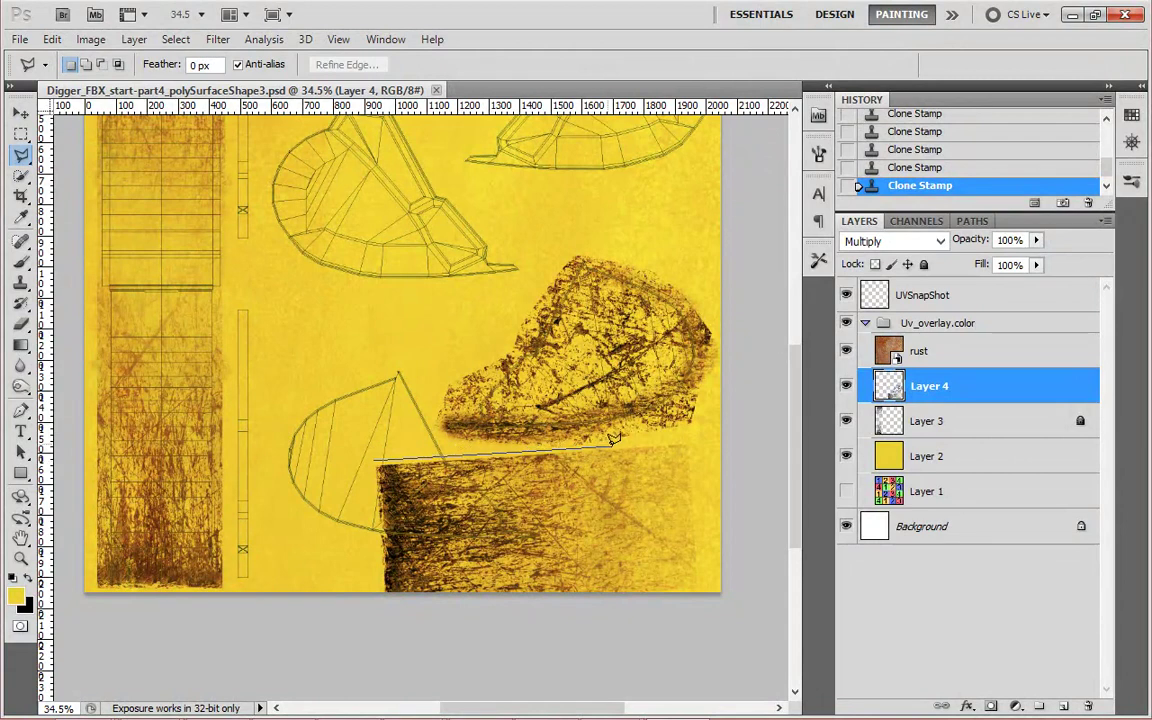
click(737, 433)
click(712, 640)
click(437, 651)
click(356, 601)
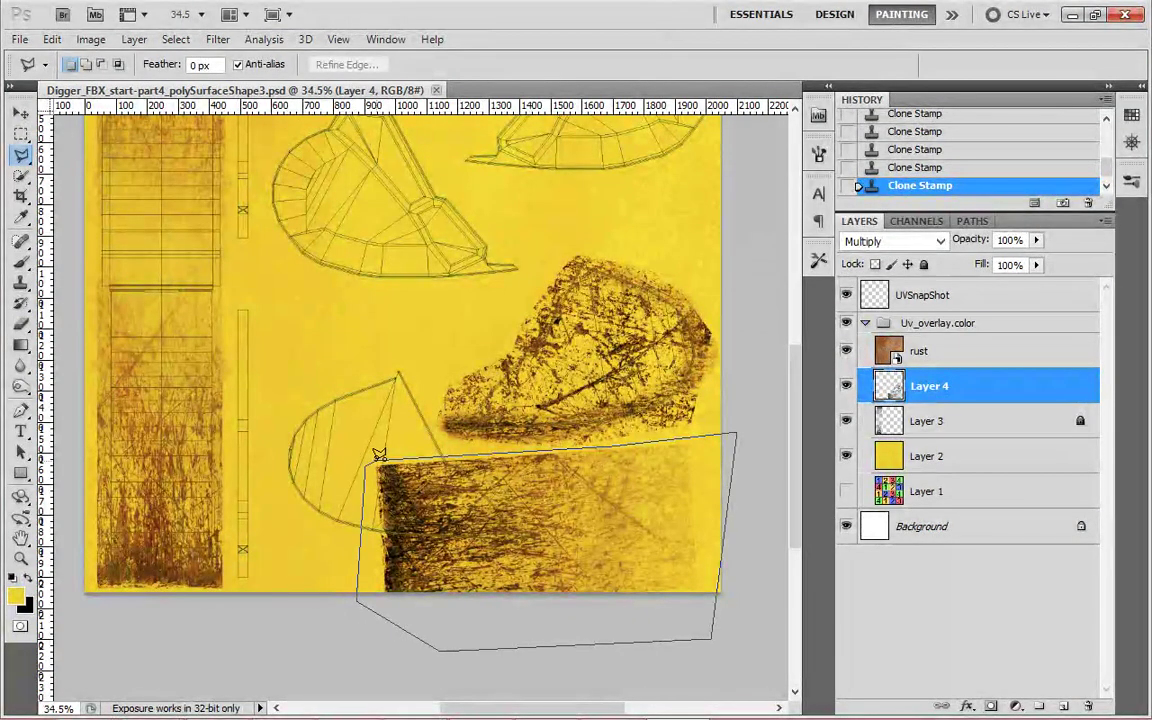
click(374, 457)
key(Delete)
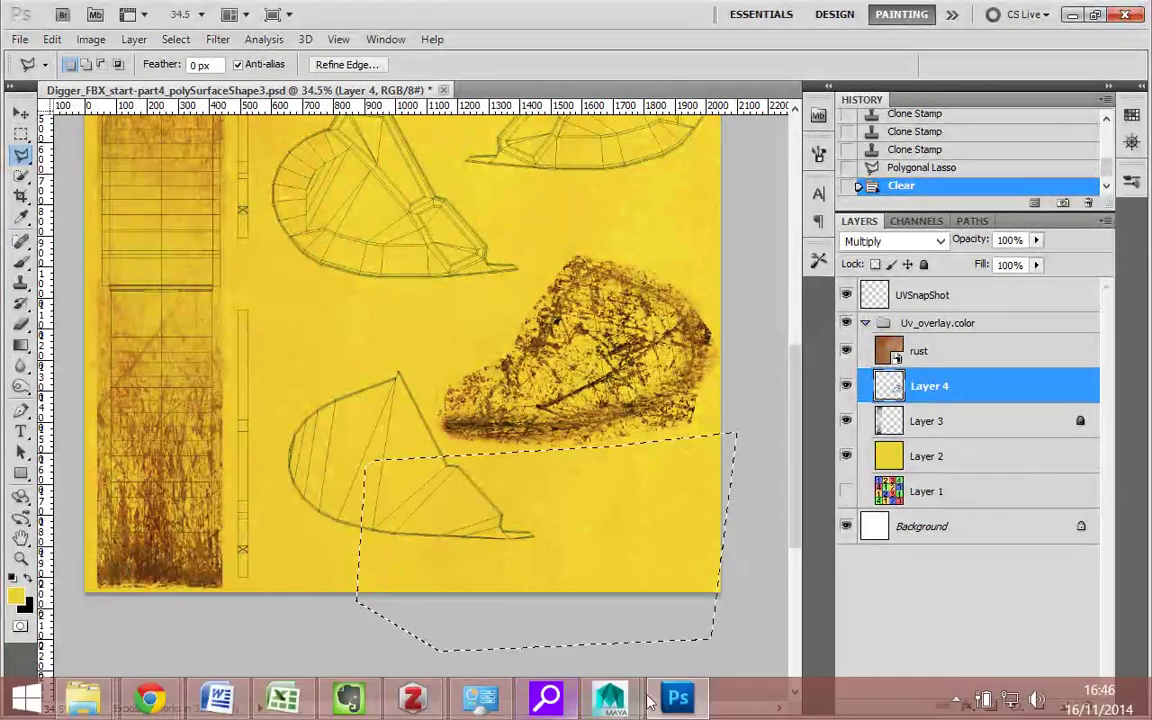
Switch to Maya, view the bucket's open front and inner side, and render the current frame.
mouse_move(630, 695)
click(746, 546)
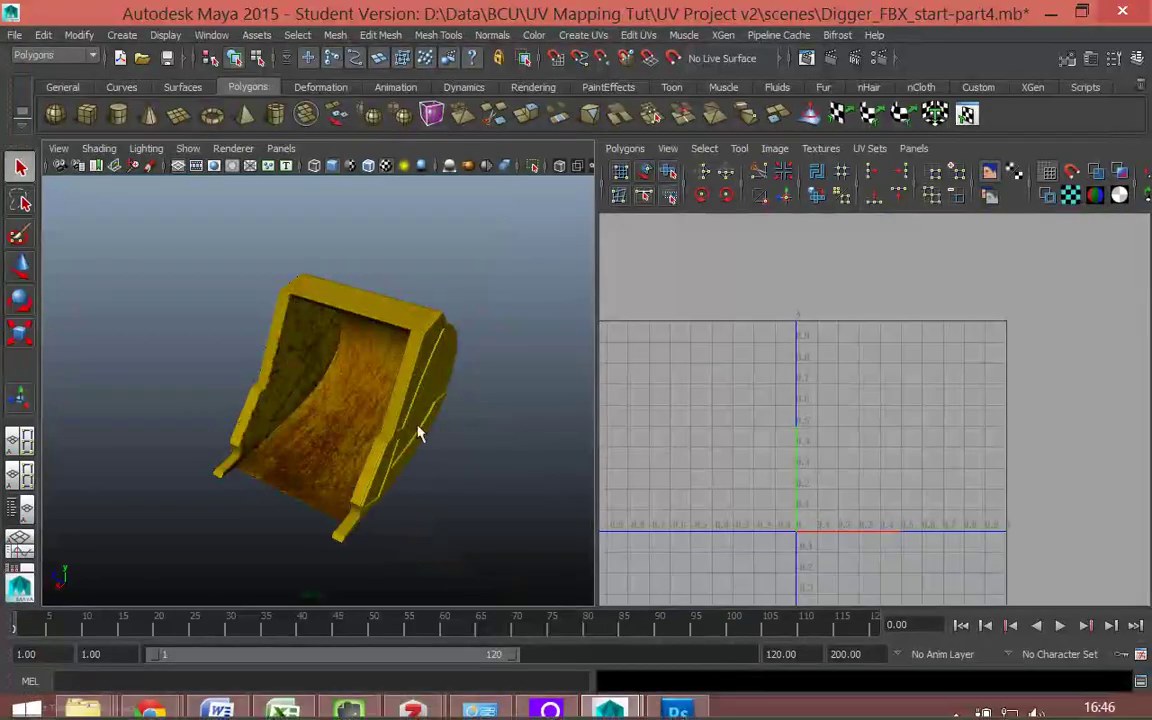
alt+drag(418, 395, 386, 329)
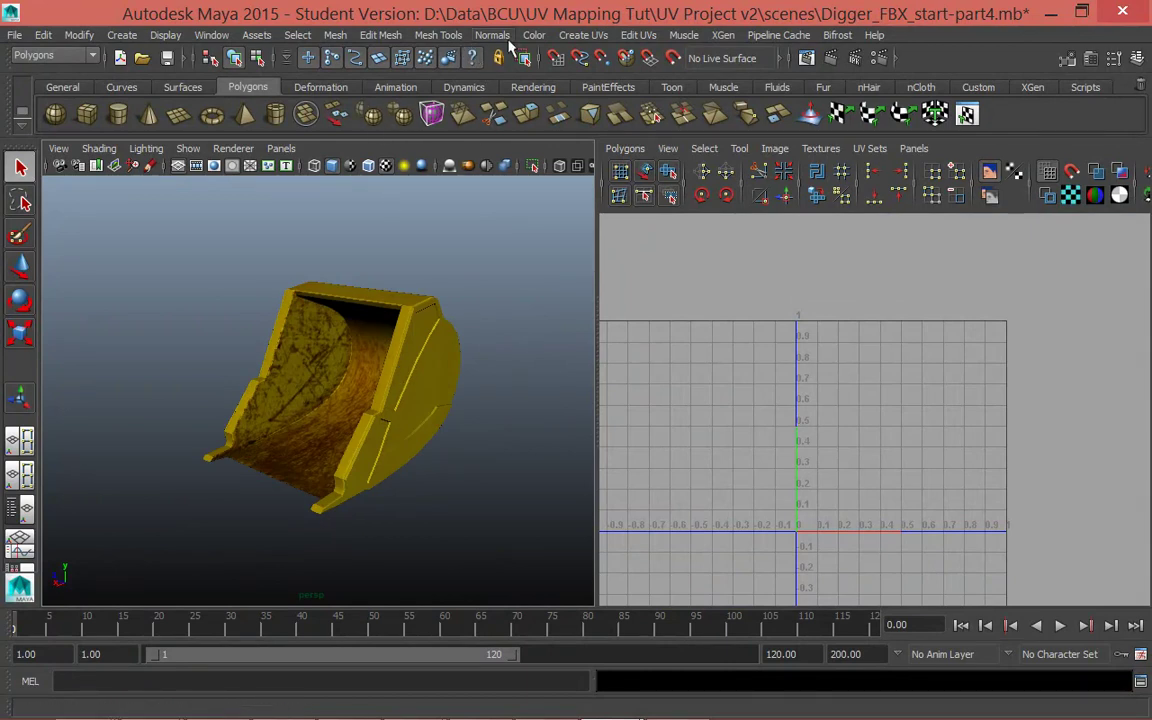
click(830, 60)
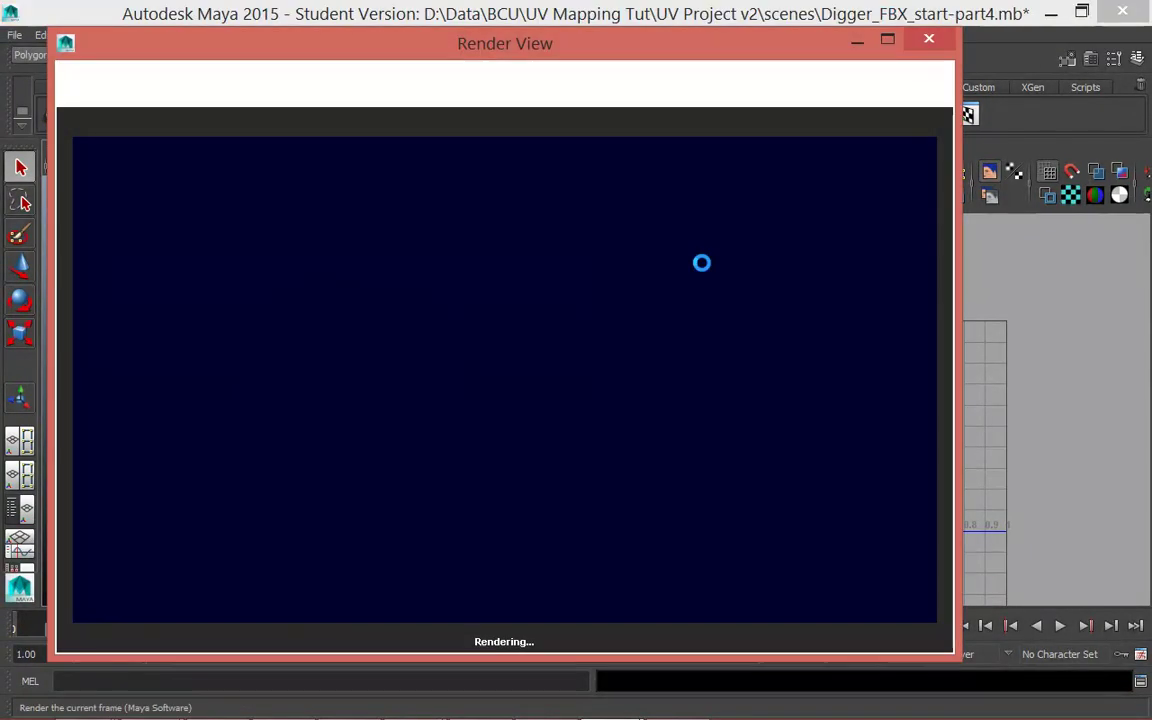